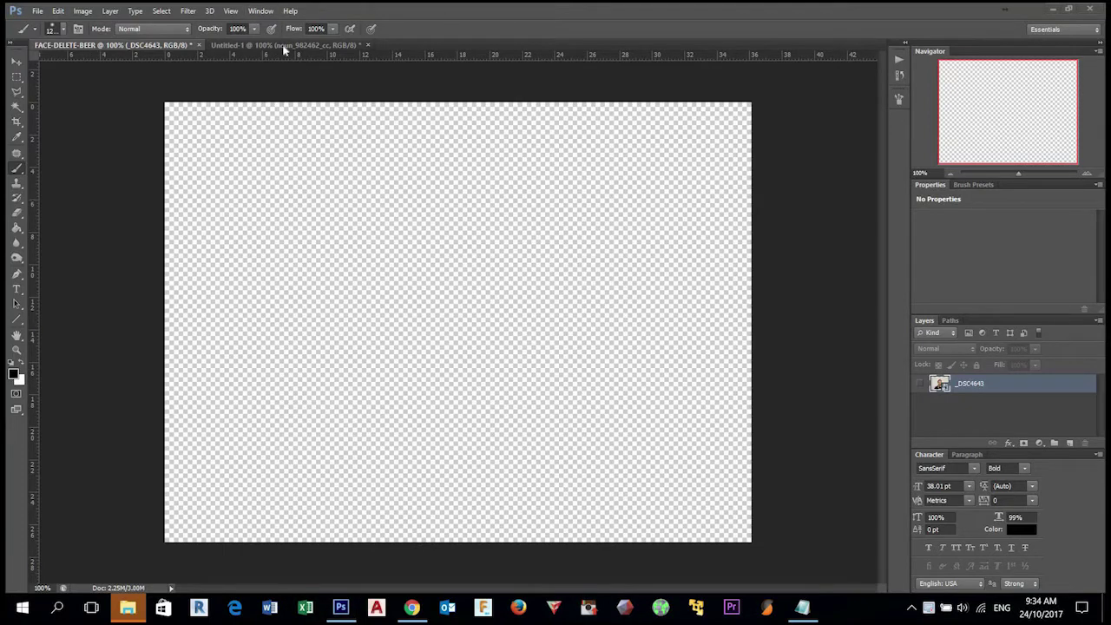
- Close Untitled-1 without saving its changes, then close FACE-DELETE-BEER as well
{"action": "left_click", "coordinate": [287, 45]}
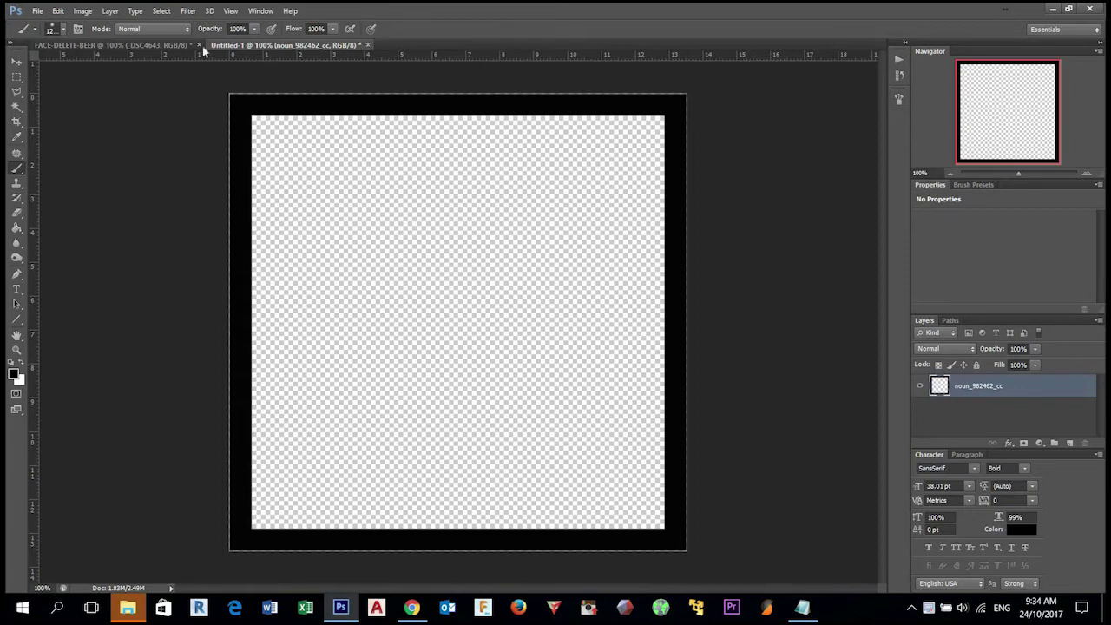
{"action": "left_click", "coordinate": [369, 47]}
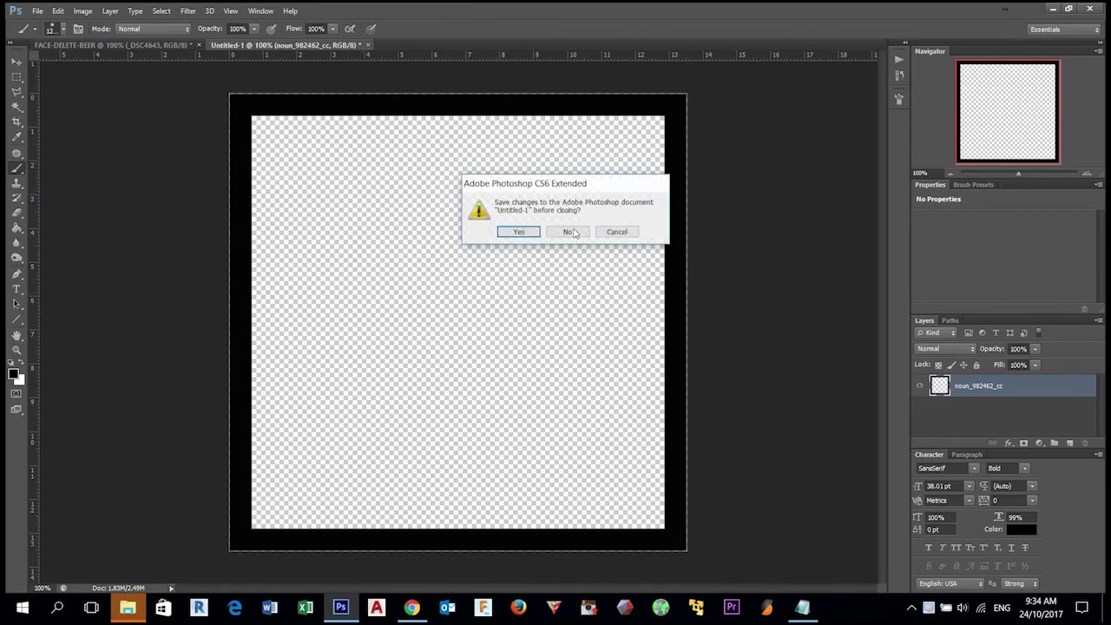
{"action": "left_click", "coordinate": [569, 232]}
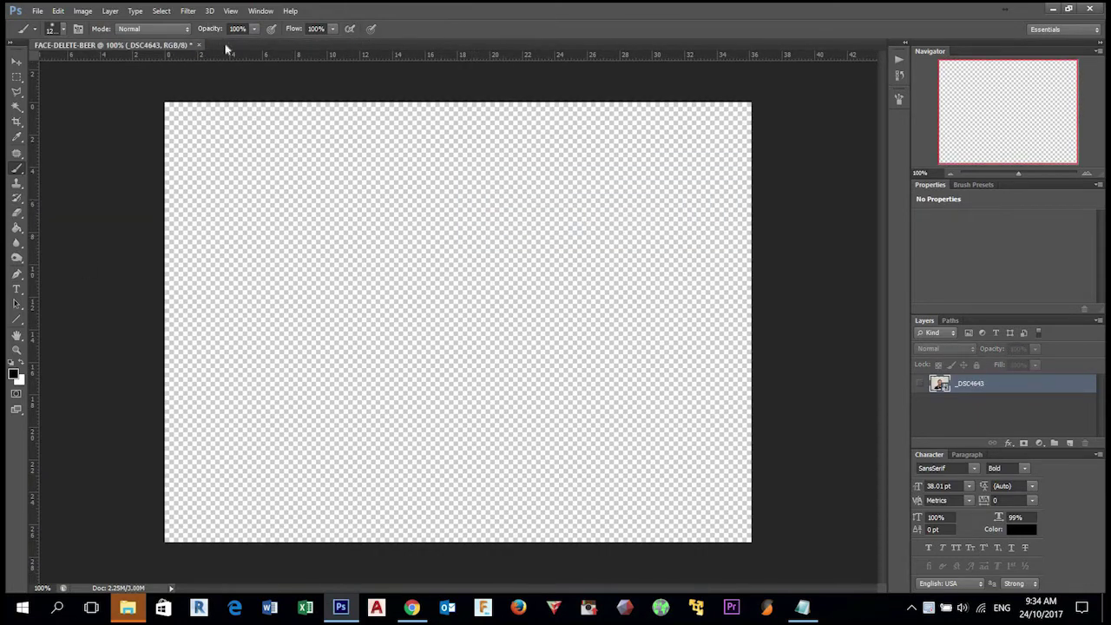
{"action": "key", "text": "ctrl+w"}
- Discard FACE-DELETE-BEER's changes and start a new document named Face_delete_last name
{"action": "key", "text": "n"}
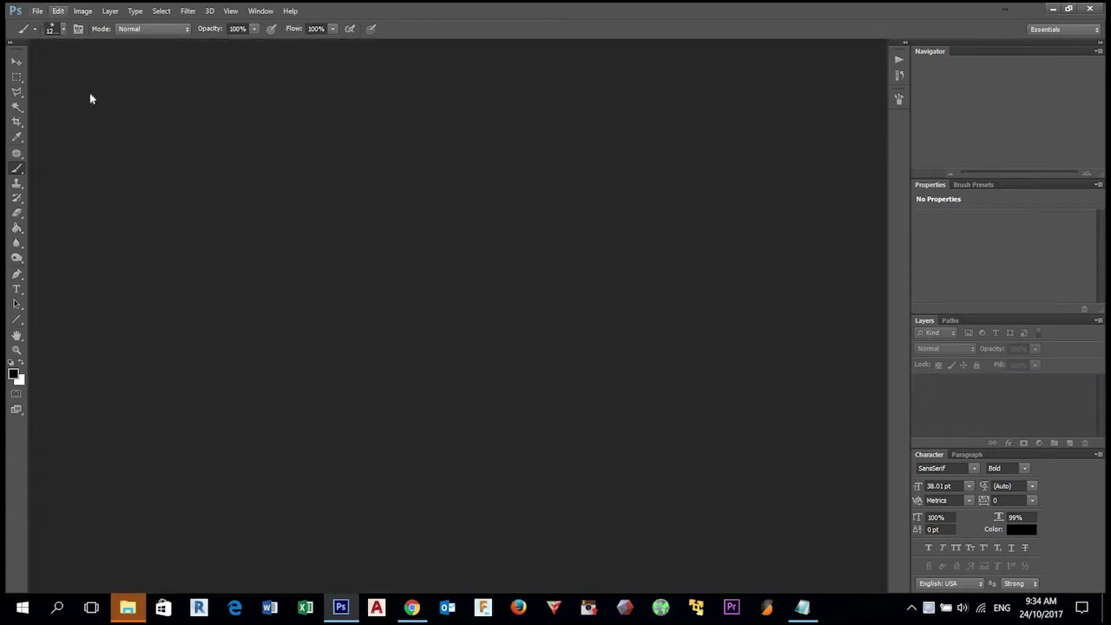
{"action": "key", "text": "alt+f"}
{"action": "key", "text": "n"}
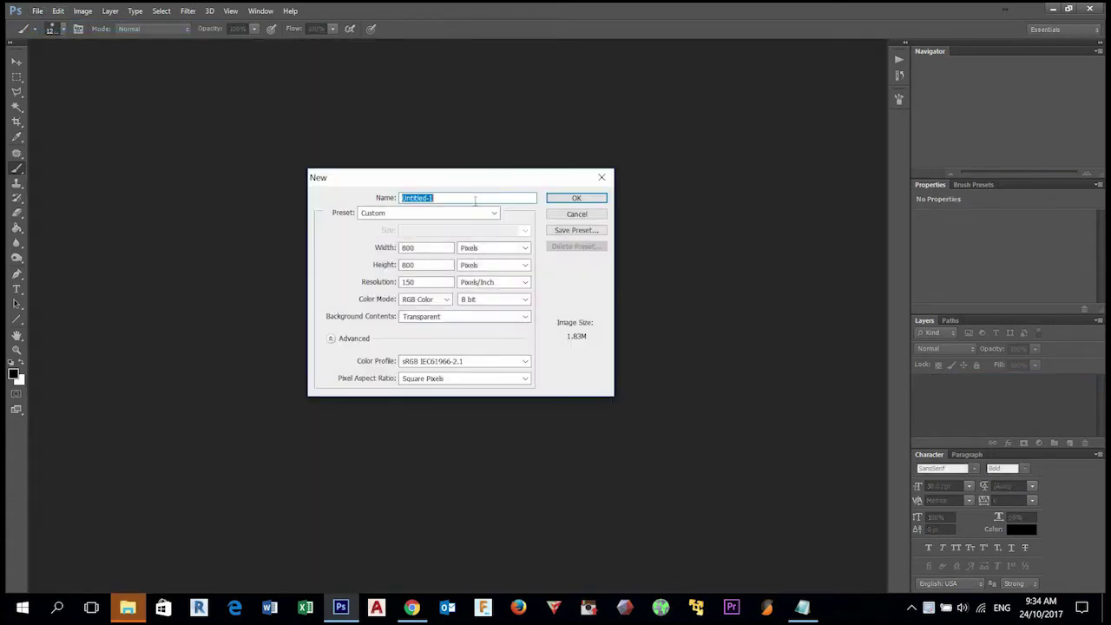
{"action": "type", "text": "Face_delete_last name"}
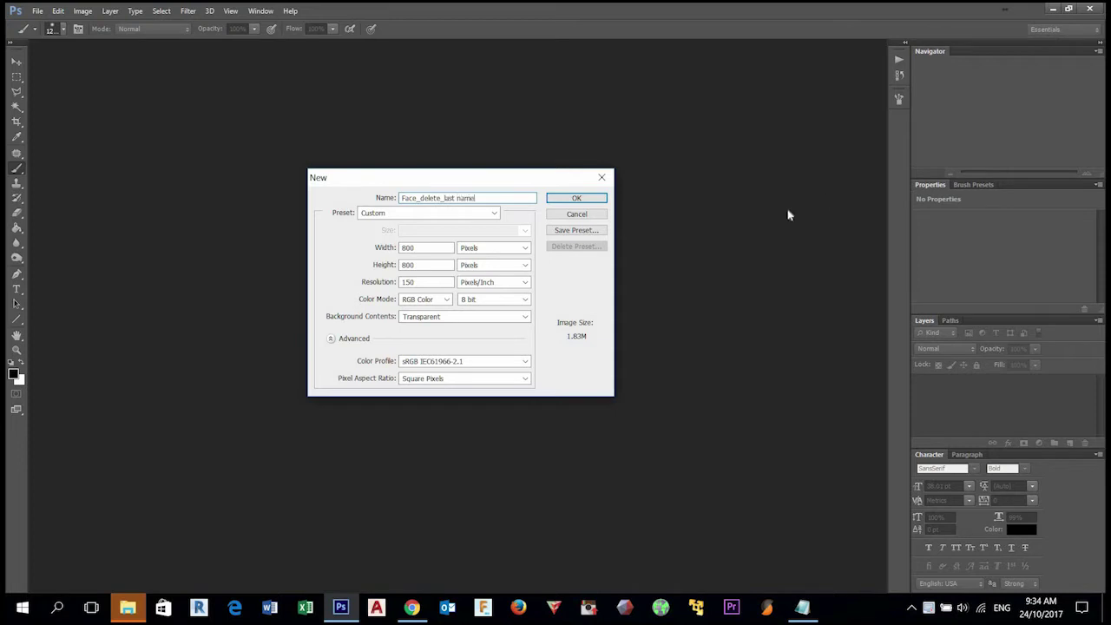
- Give the new document the Web preset at 1024 x 768 and create it
{"action": "left_click", "coordinate": [456, 213]}
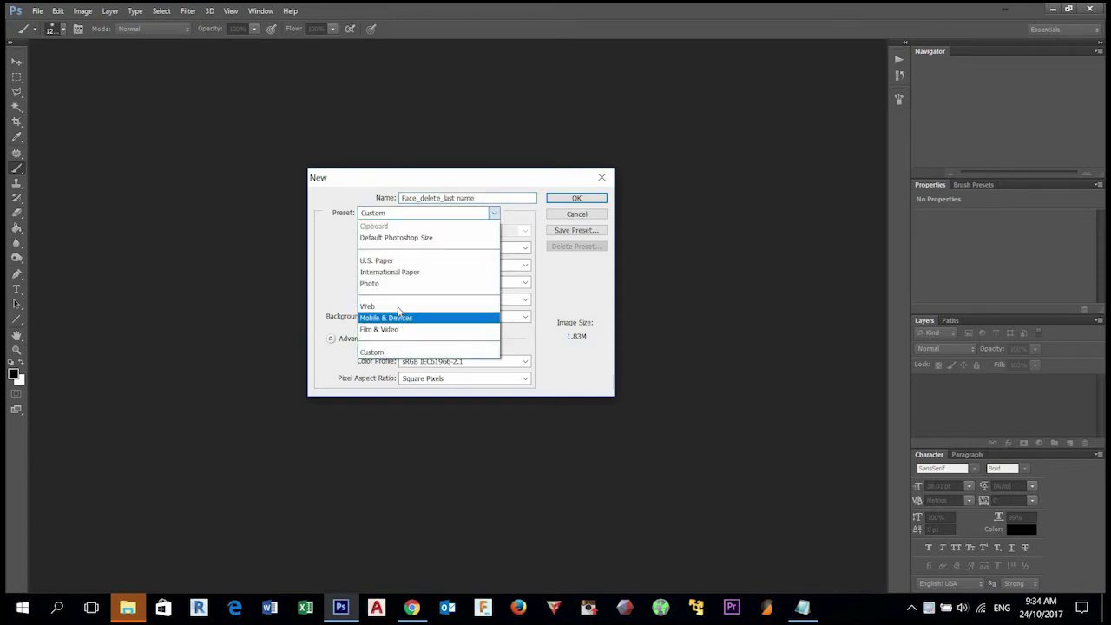
{"action": "left_click", "coordinate": [395, 306]}
{"action": "left_click", "coordinate": [438, 230]}
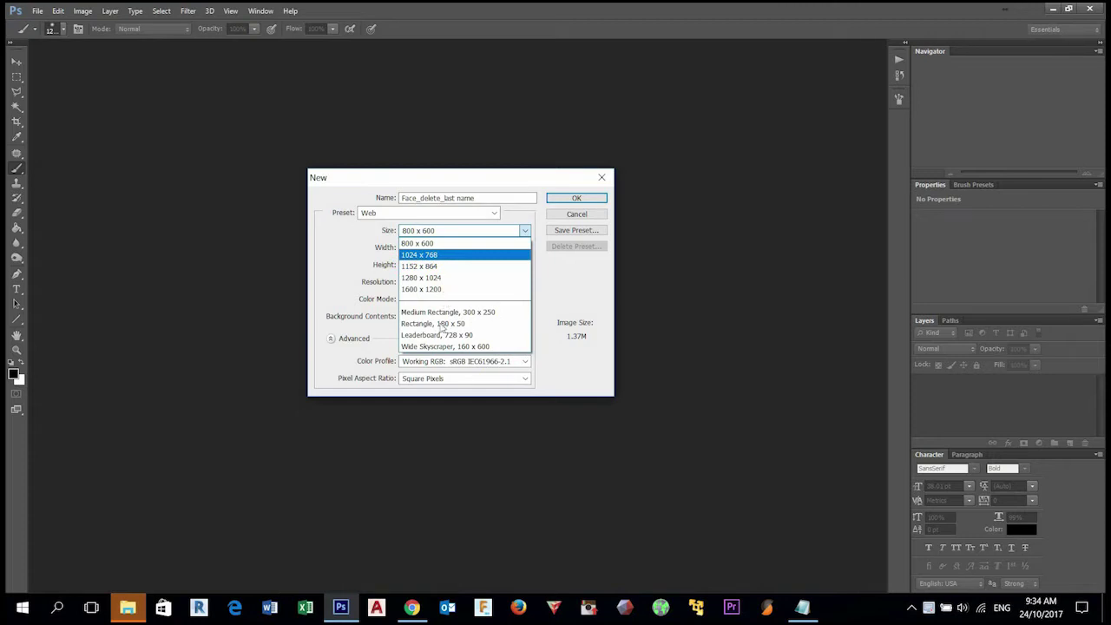
{"action": "left_click", "coordinate": [421, 254]}
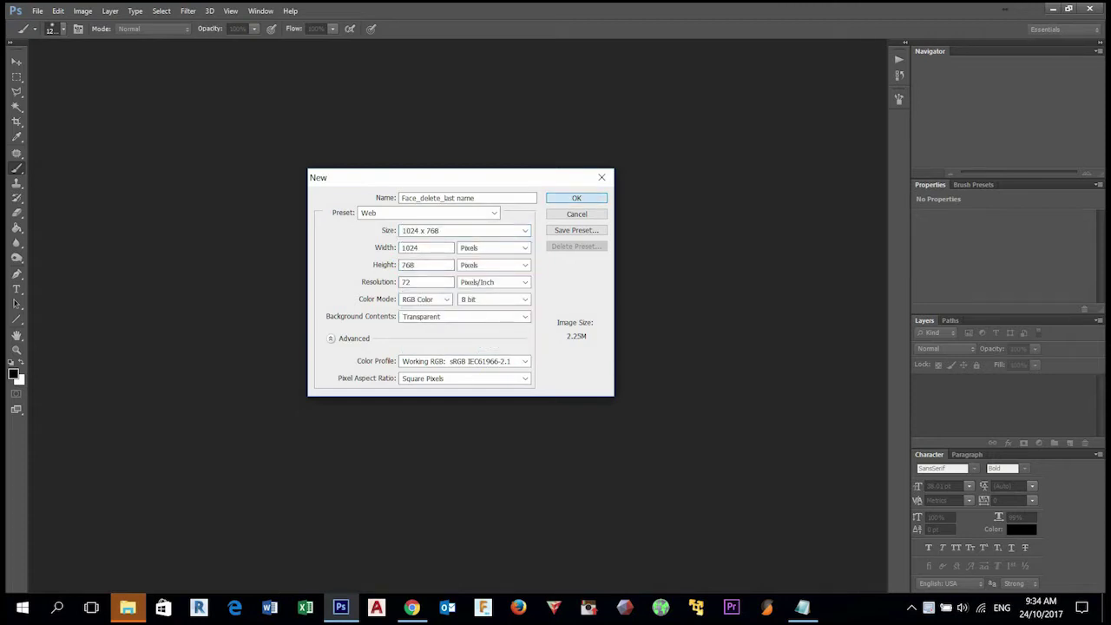
{"action": "key", "text": "Return"}
{"action": "left_click", "coordinate": [39, 11]}
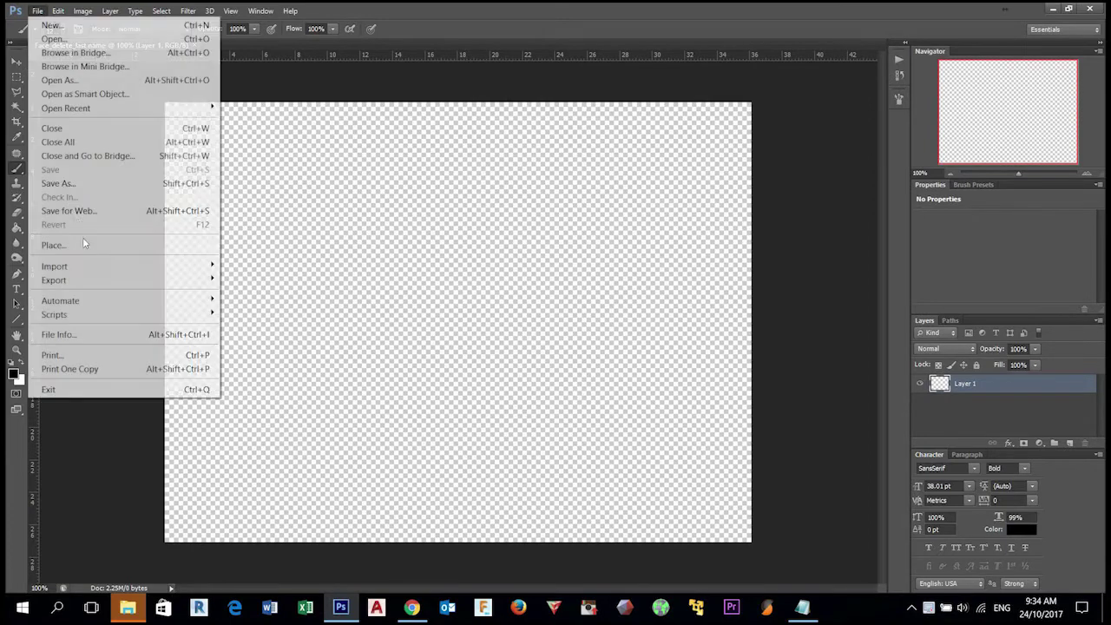
- Place _DSC4643.NEF into the document, accepting the Camera Raw import settings
{"action": "left_click", "coordinate": [87, 245]}
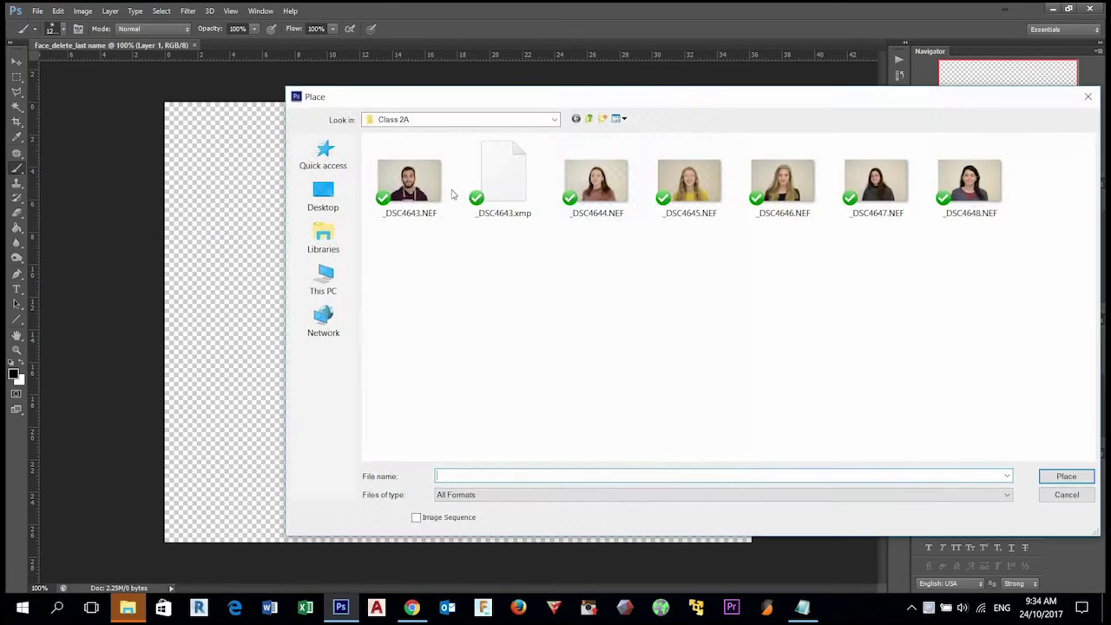
{"action": "double_click", "coordinate": [426, 184]}
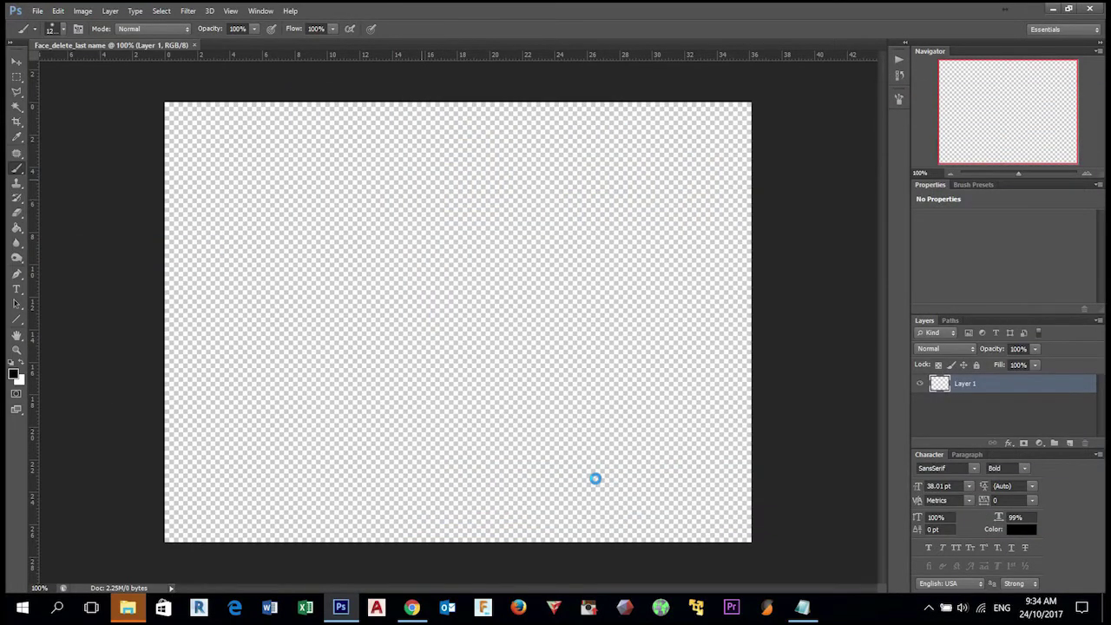
{"action": "key", "text": "Return"}
{"action": "key", "text": "Return"}
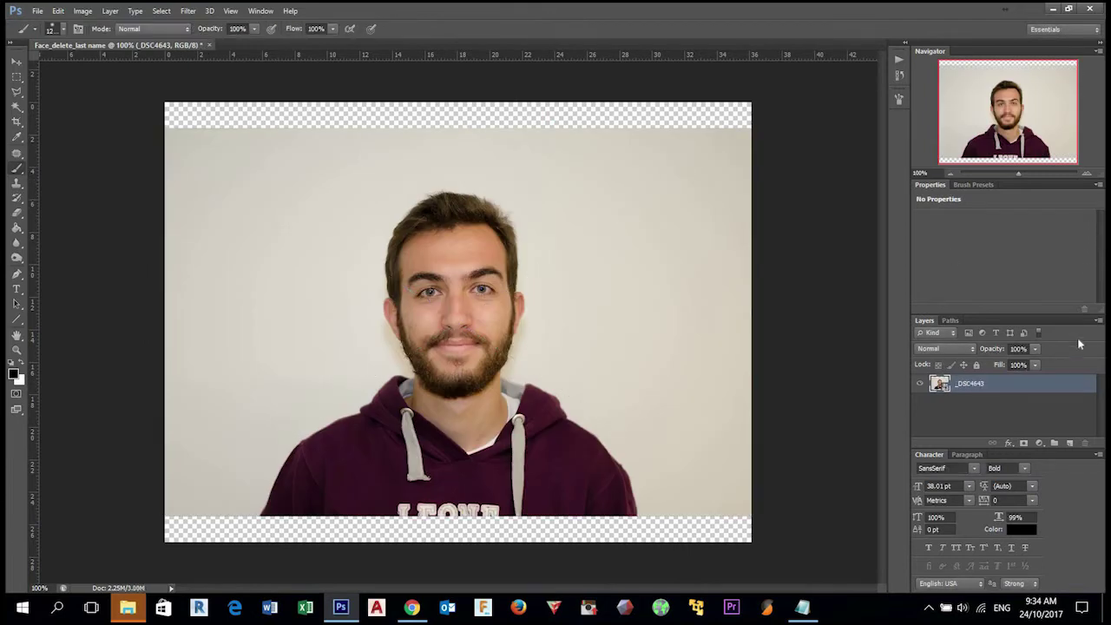
- Duplicate the _DSC4643 photo layer once, undoing an accidental extra copy
{"action": "right_click", "coordinate": [1043, 384]}
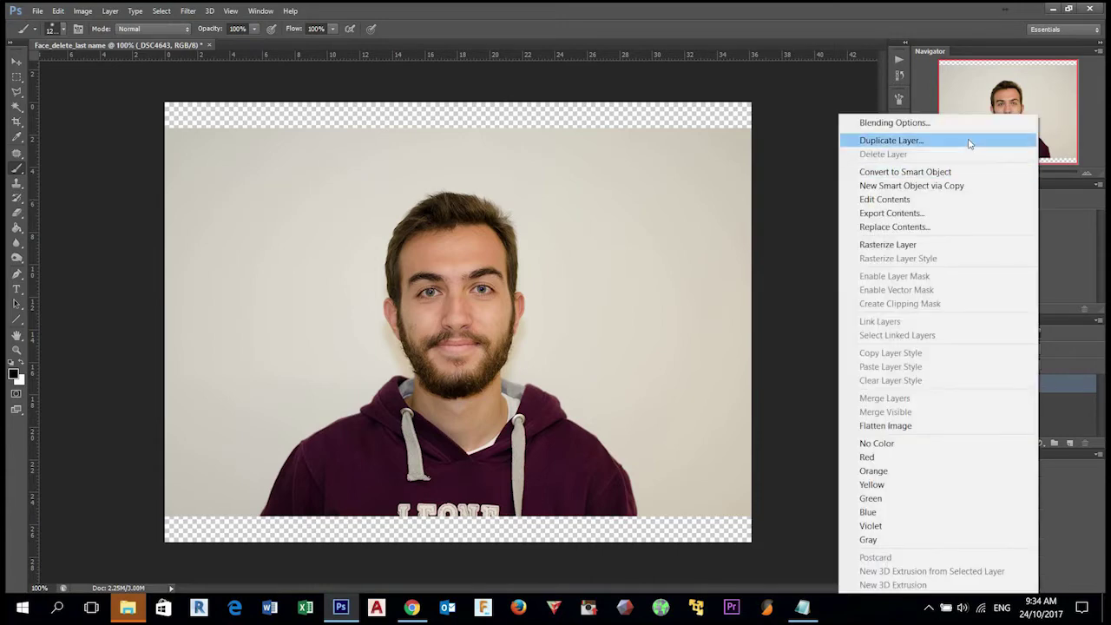
{"action": "left_click", "coordinate": [1077, 418]}
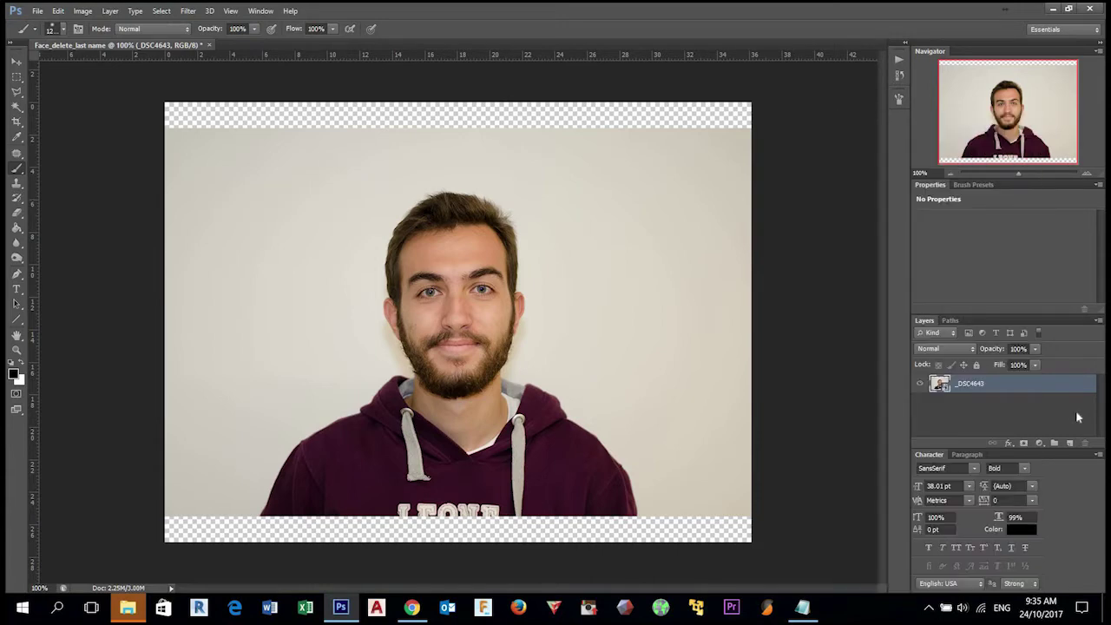
{"action": "key", "text": "ctrl+j"}
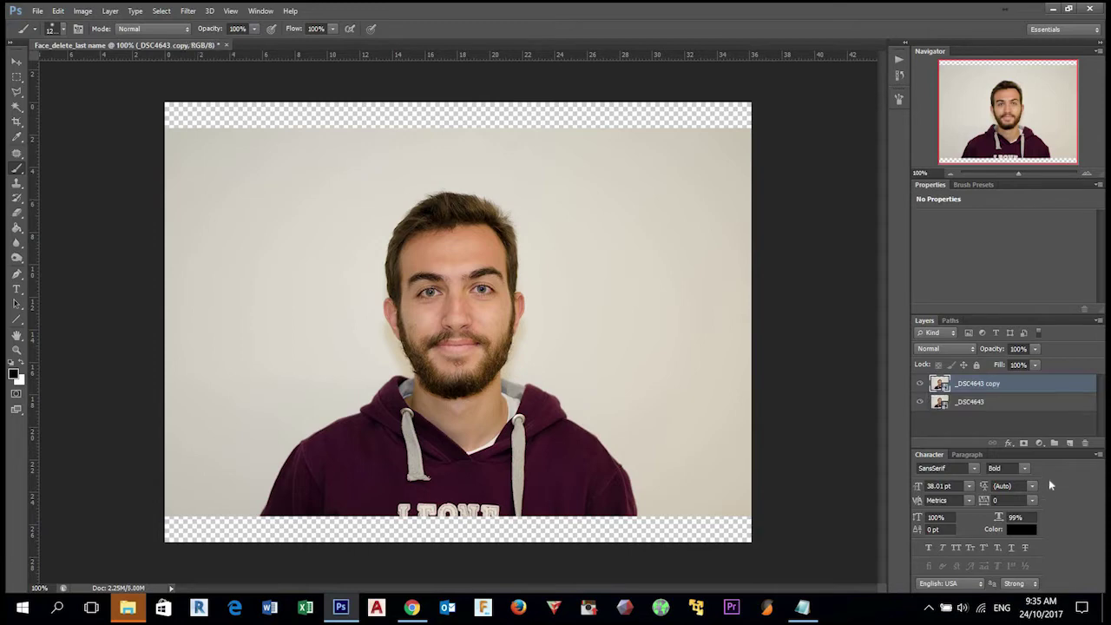
{"action": "left_click", "coordinate": [1014, 402]}
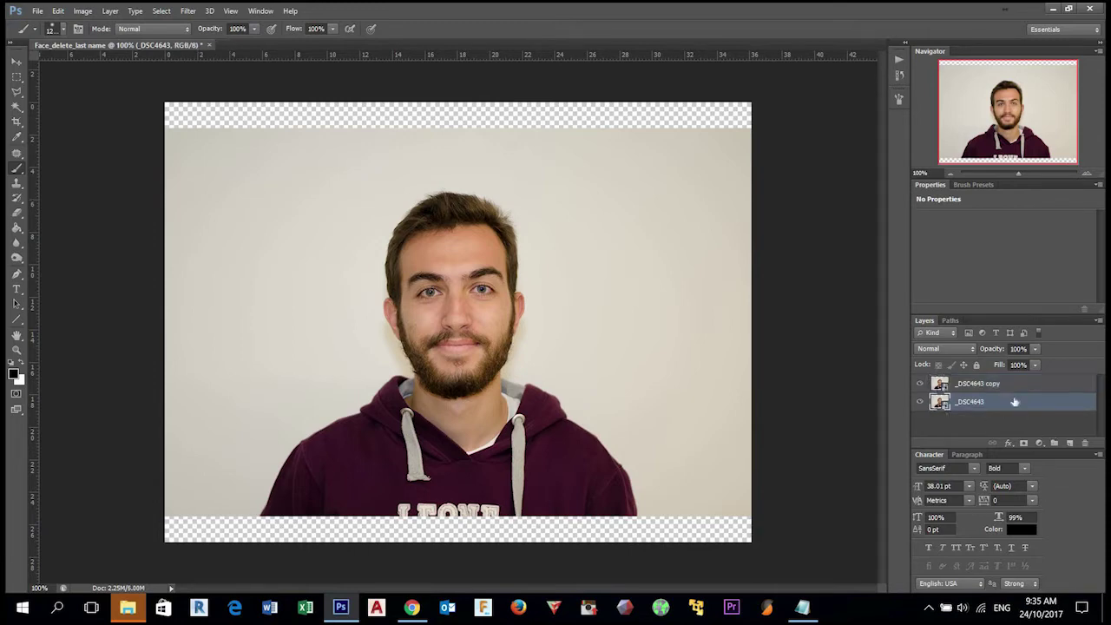
{"action": "key", "text": "ctrl+j"}
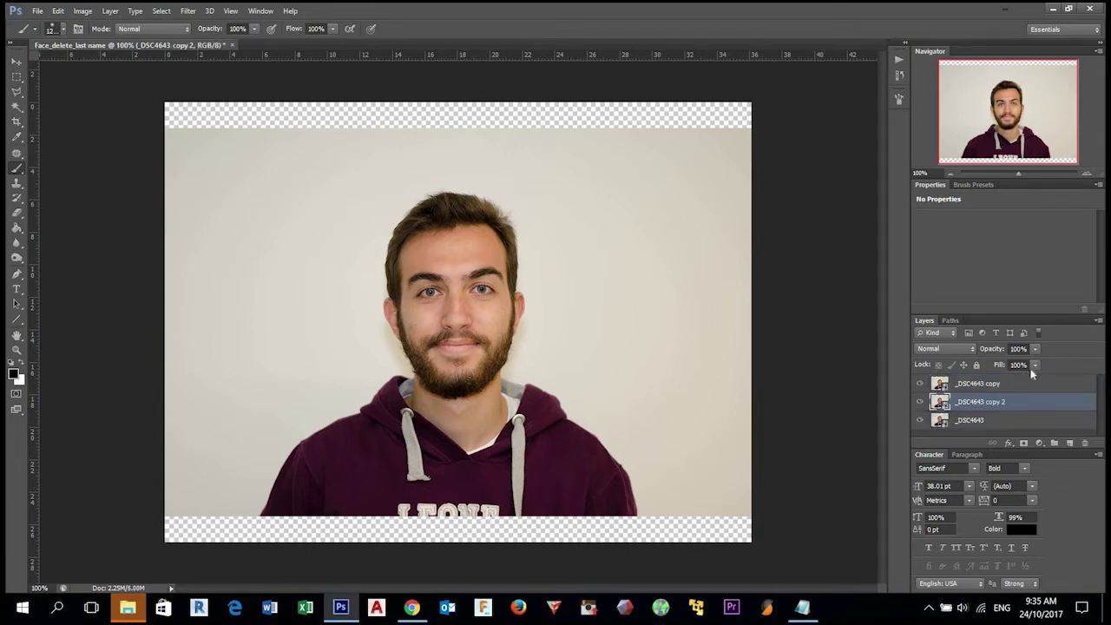
{"action": "key", "text": "ctrl+z"}
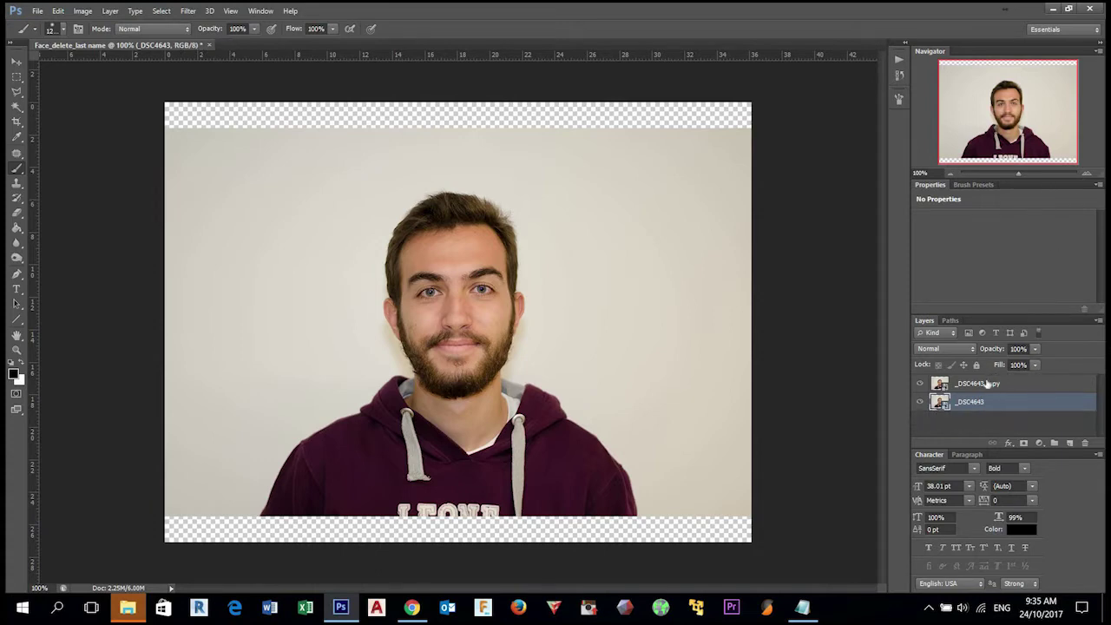
- Rename the original layer Backup and the copy Foreground, then hide Backup
{"action": "double_click", "coordinate": [971, 402]}
{"action": "type", "text": "Backup"}
{"action": "key", "text": "Return"}
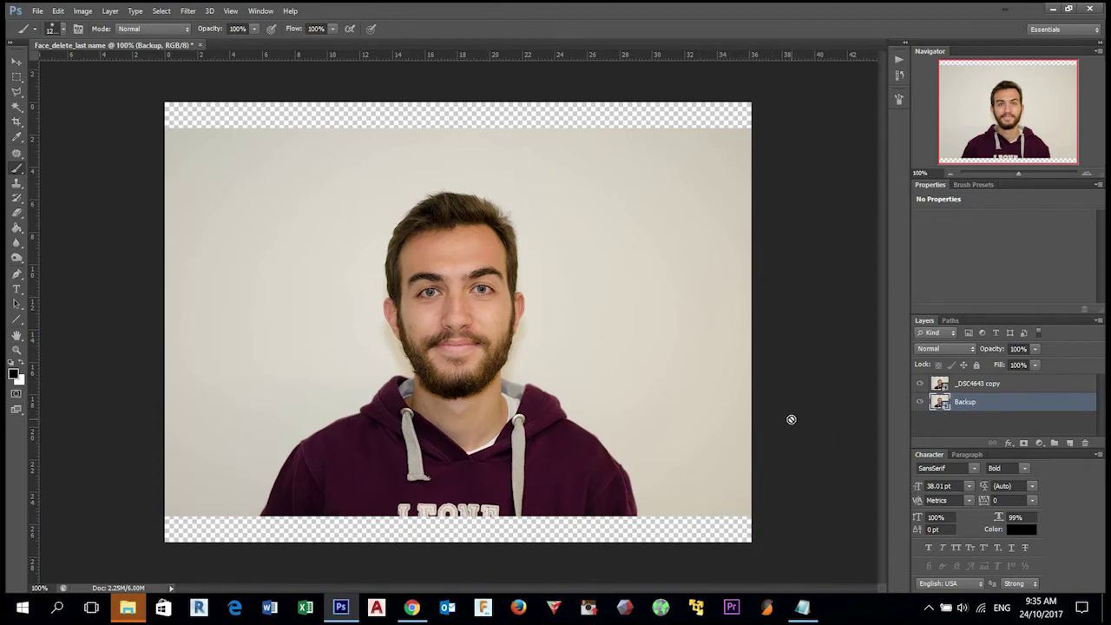
{"action": "left_click", "coordinate": [987, 386]}
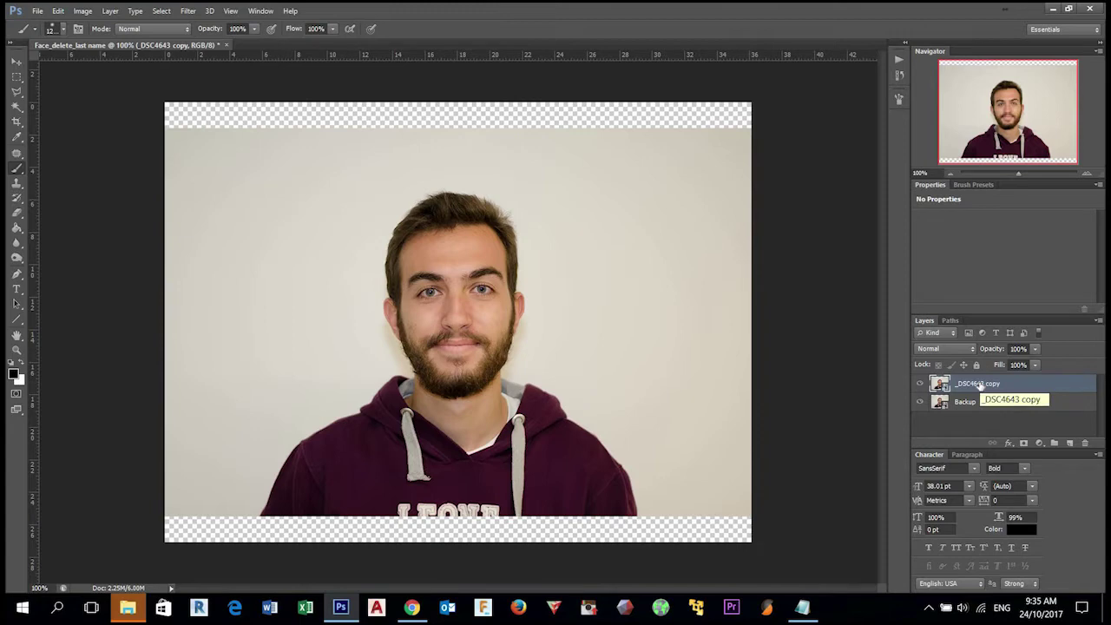
{"action": "double_click", "coordinate": [978, 384]}
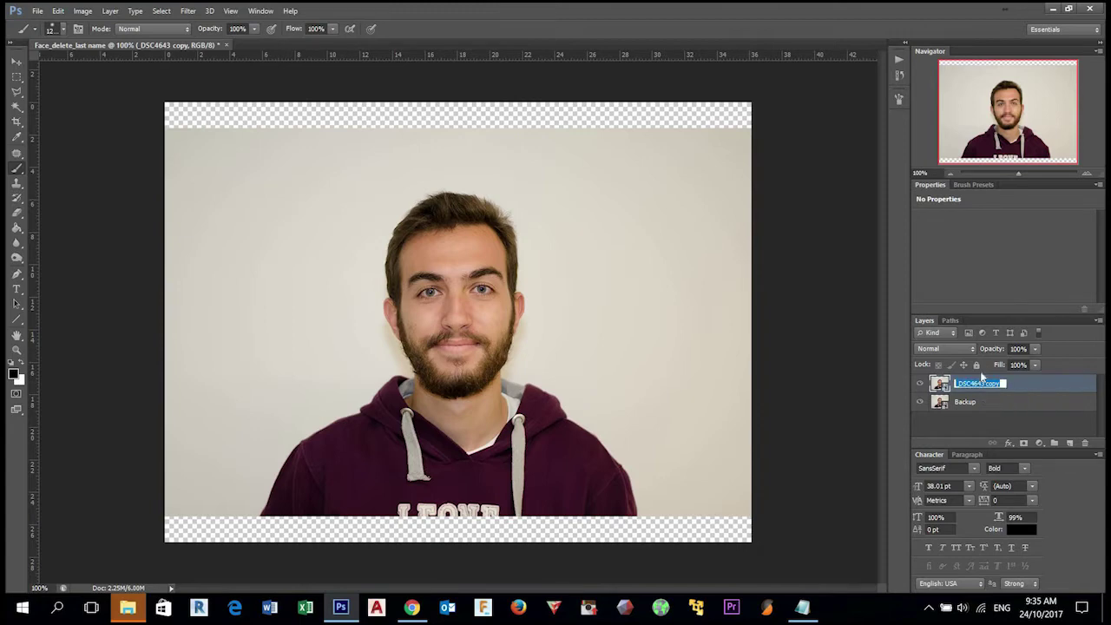
{"action": "type", "text": "Foreground"}
{"action": "key", "text": "Return"}
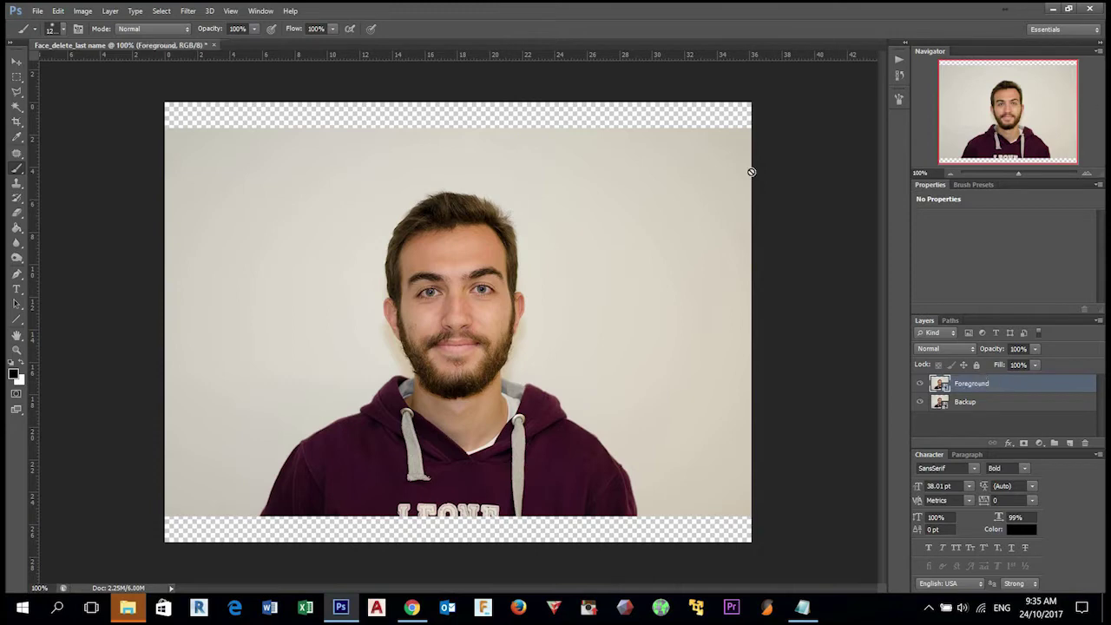
{"action": "left_click", "coordinate": [921, 403]}
- Pick the Magic Wand Tool from the selection-tool flyout and ready its Tolerance field
{"action": "left_click", "coordinate": [17, 107]}
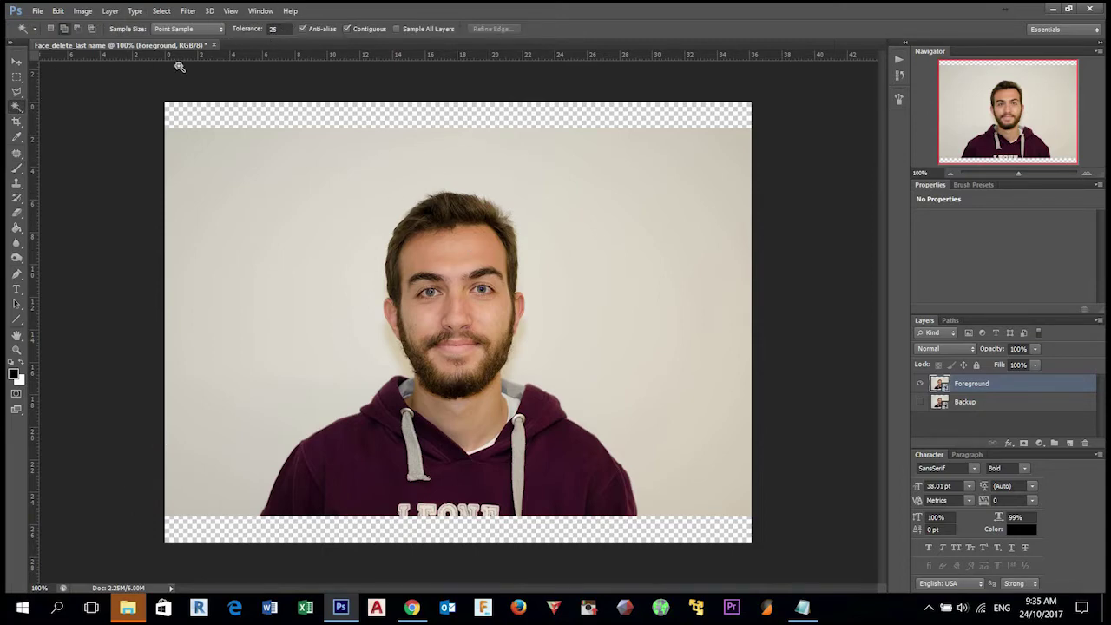
{"action": "right_click", "coordinate": [18, 107]}
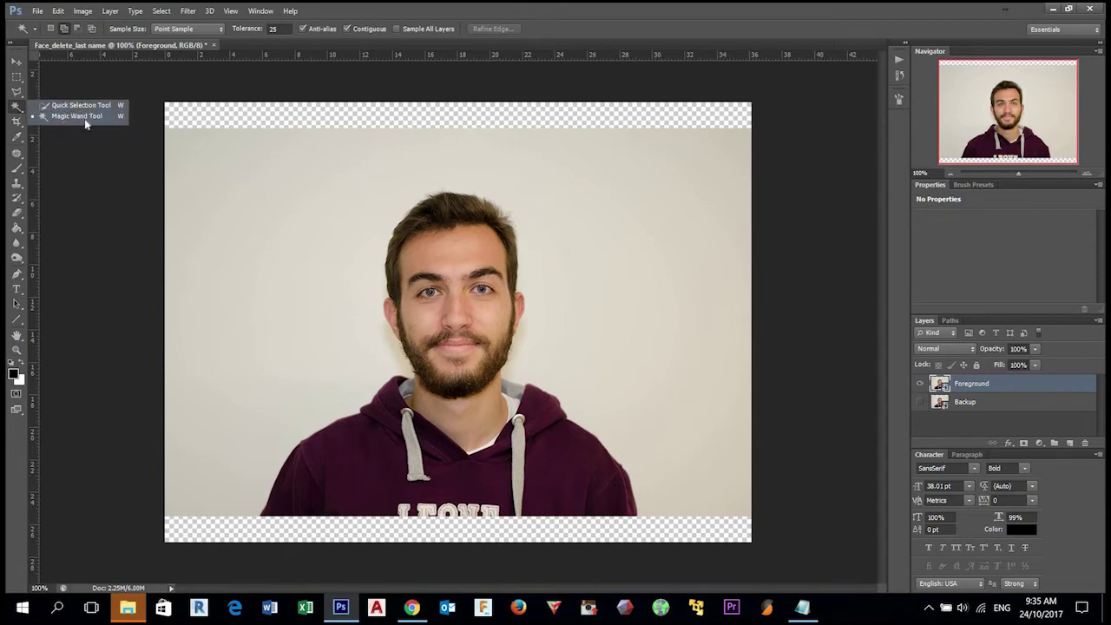
{"action": "left_click", "coordinate": [63, 118]}
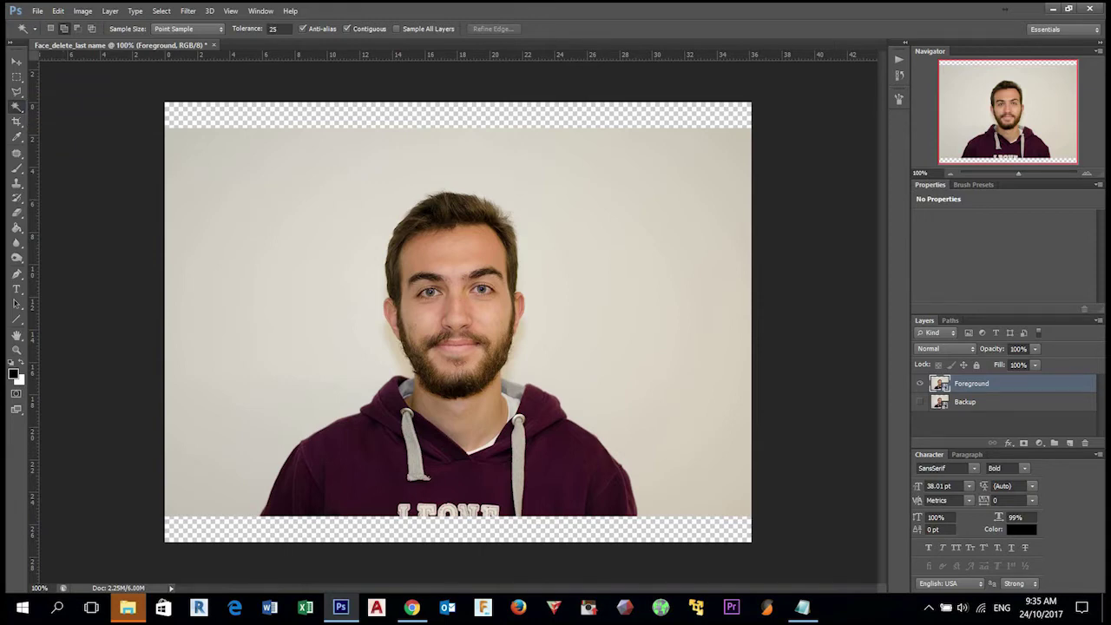
{"action": "left_click", "coordinate": [275, 29]}
- Trial Magic Wand background selections at tolerance 10 and then 15
{"action": "type", "text": "10"}
{"action": "left_click", "coordinate": [267, 194]}
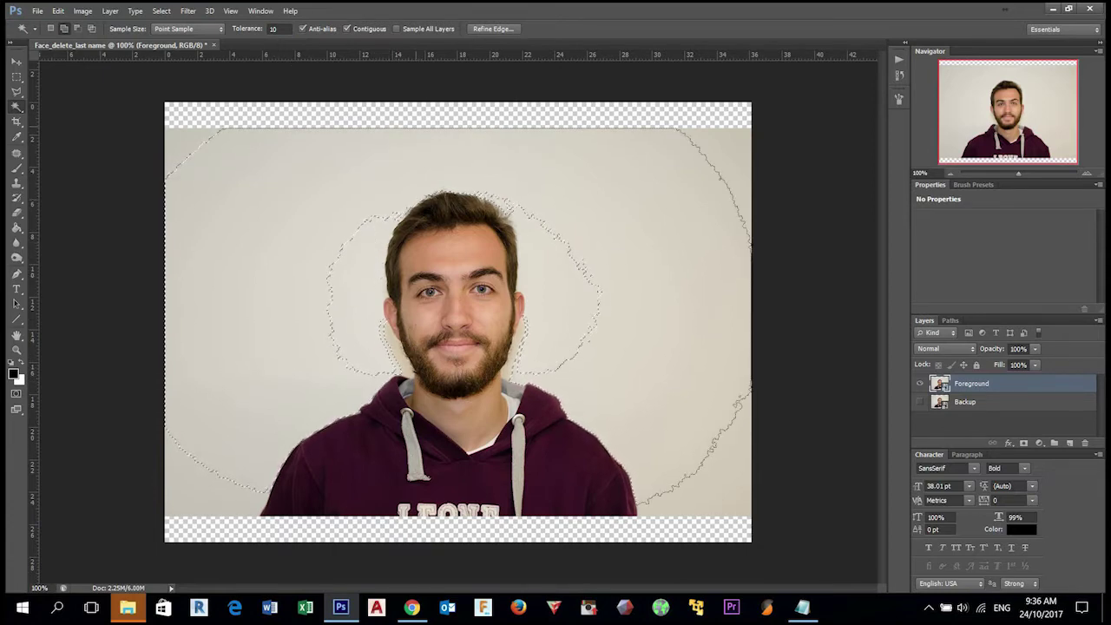
{"action": "left_click", "coordinate": [276, 28]}
{"action": "type", "text": "15"}
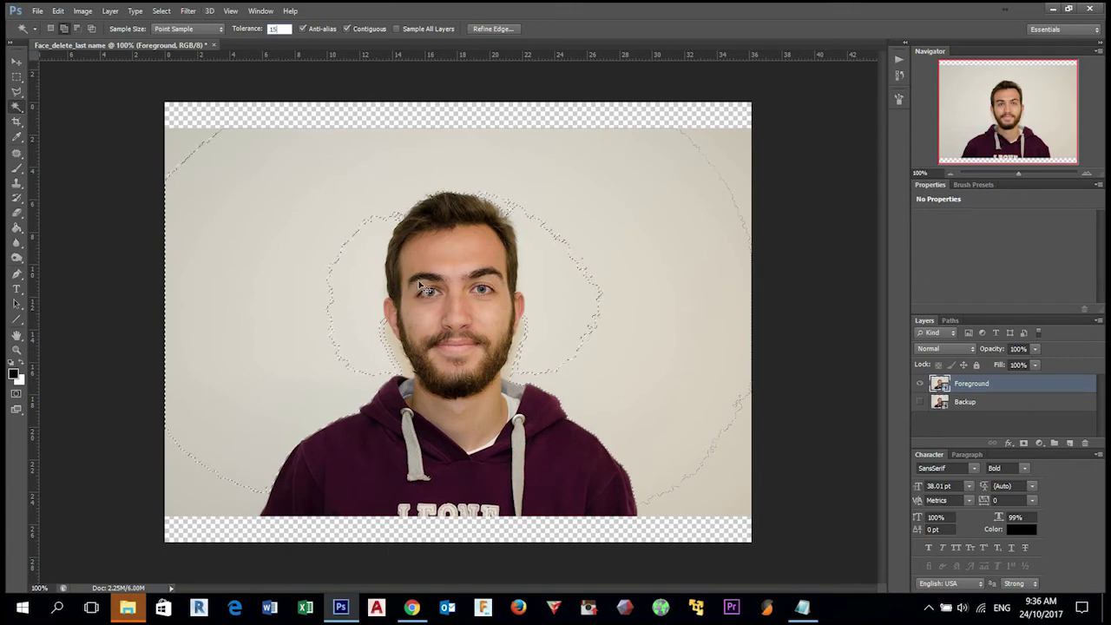
{"action": "key", "text": "ctrl+d"}
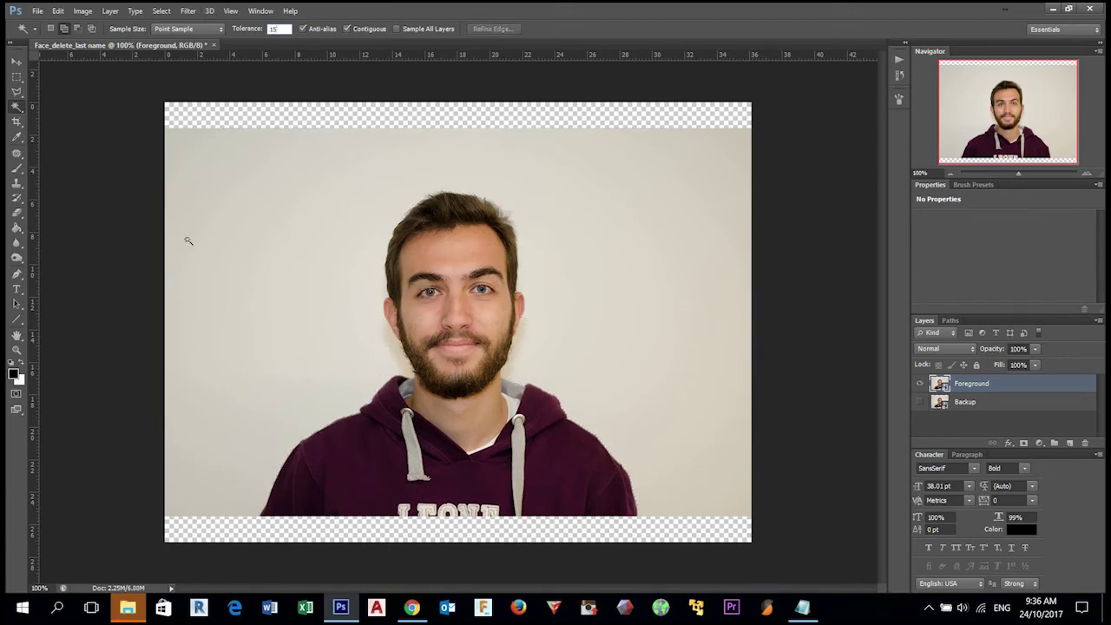
{"action": "left_click", "coordinate": [322, 233]}
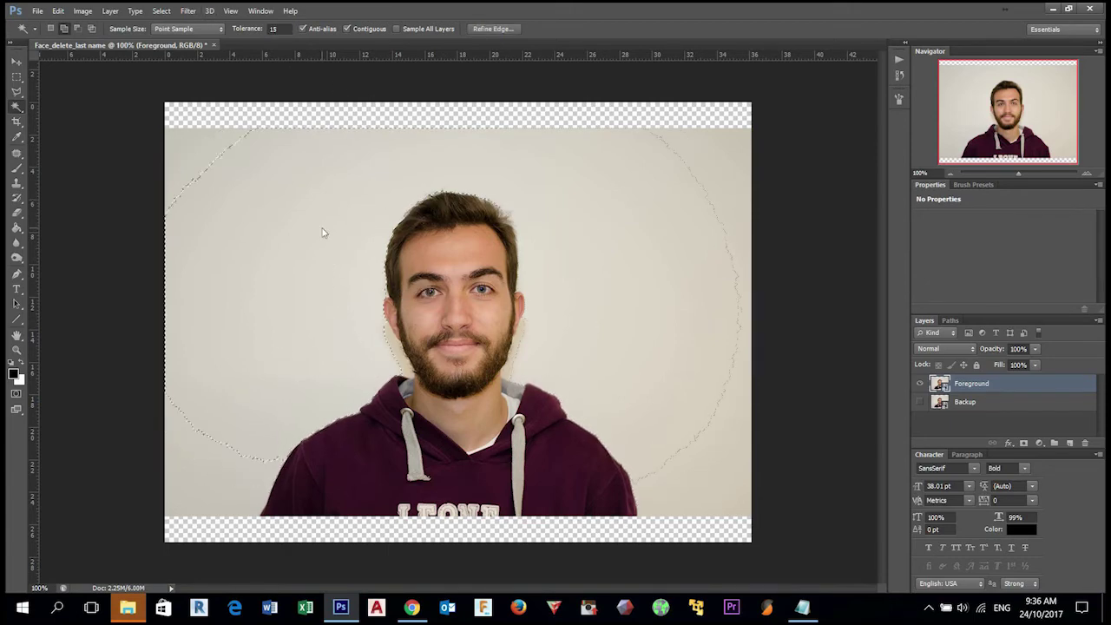
- Reselect the light background at tolerance 25 and zoom in to check the edges
{"action": "key", "text": "ctrl+d"}
{"action": "left_click", "coordinate": [276, 29]}
{"action": "type", "text": "25"}
{"action": "key", "text": "Return"}
{"action": "left_click", "coordinate": [306, 253]}
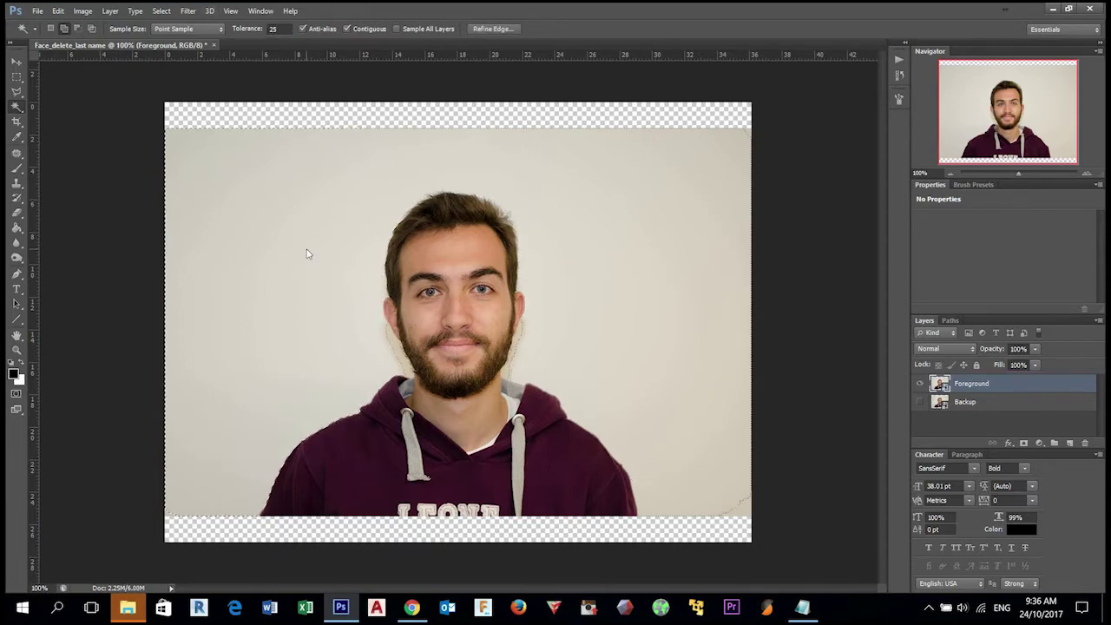
{"action": "key", "text": "alt"}
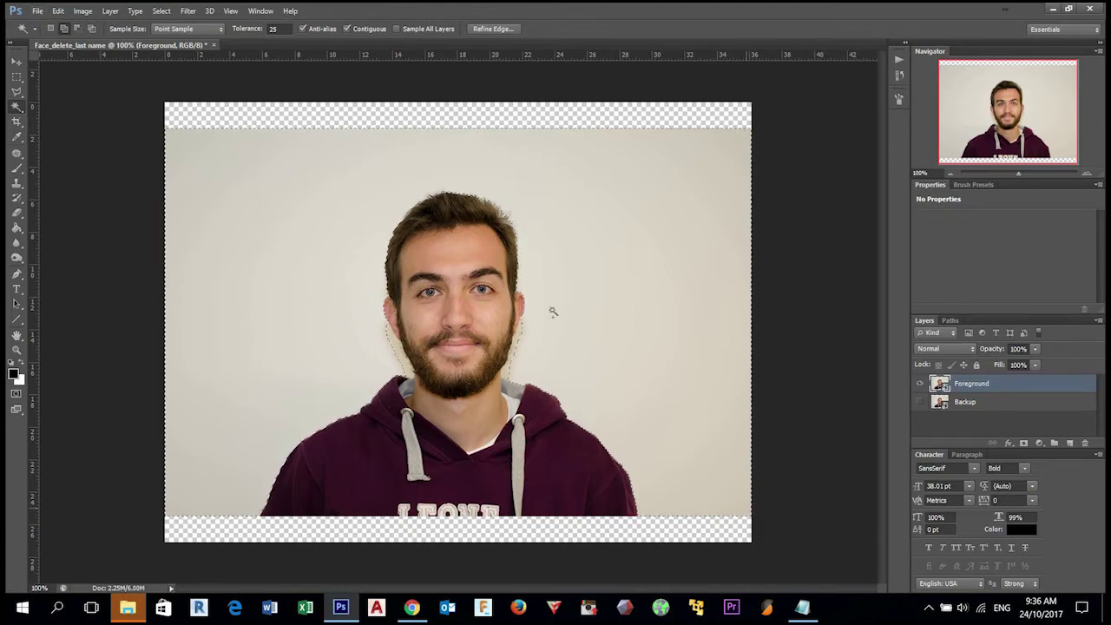
{"action": "key", "text": "ctrl+plus"}
{"action": "key", "text": "alt"}
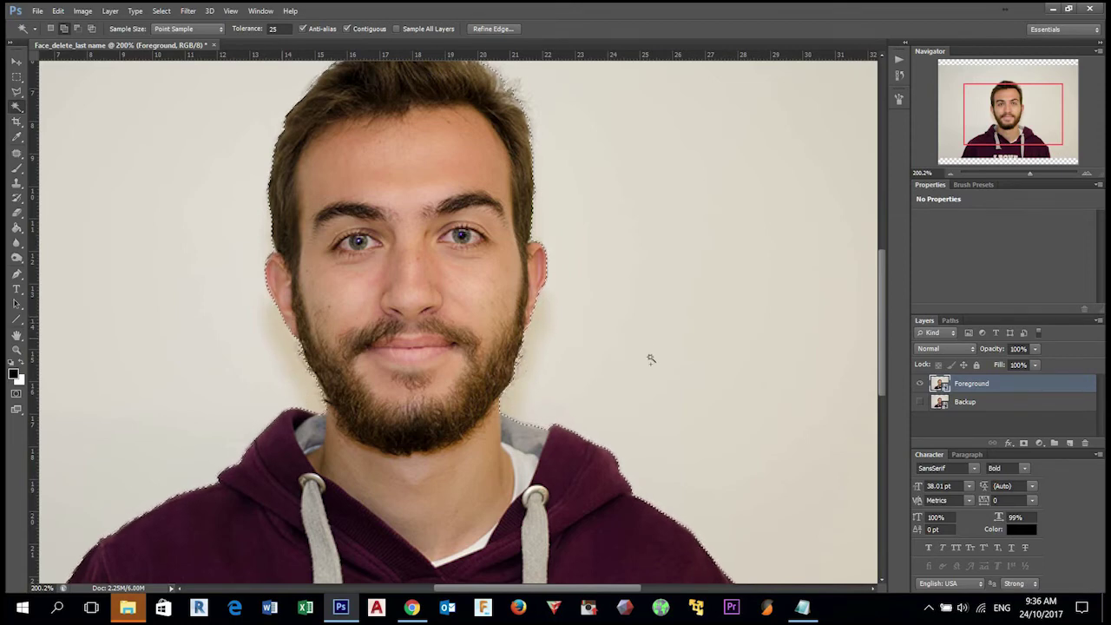
- Add the missed background pixels between hair strands to the selection
{"action": "scroll", "coordinate": [511, 217], "scroll_direction": "up", "scroll_amount": 3}
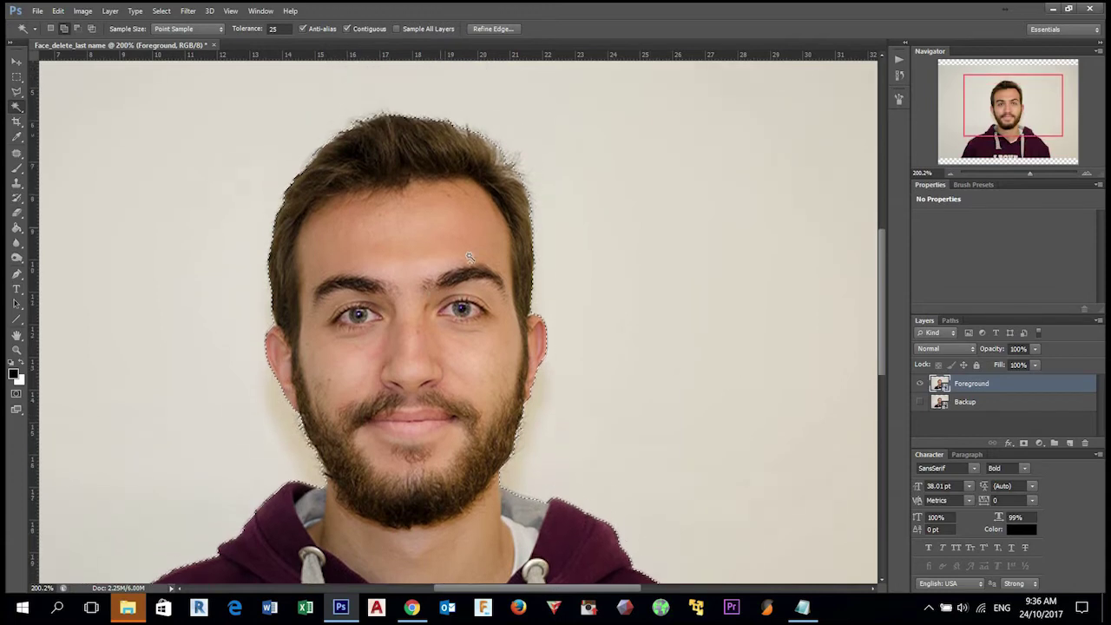
{"action": "scroll", "coordinate": [512, 217], "scroll_direction": "up", "scroll_amount": 5}
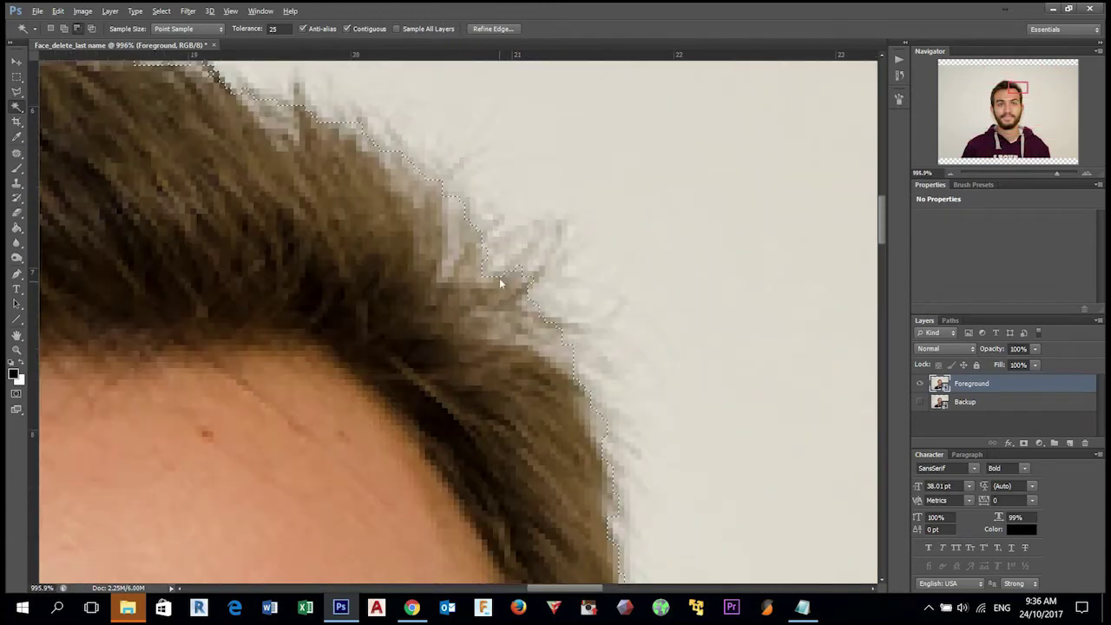
{"action": "left_click", "coordinate": [525, 261], "text": "shift"}
{"action": "scroll", "coordinate": [529, 261], "scroll_direction": "down", "scroll_amount": 1}
{"action": "scroll", "coordinate": [365, 305], "scroll_direction": "down", "scroll_amount": 10}
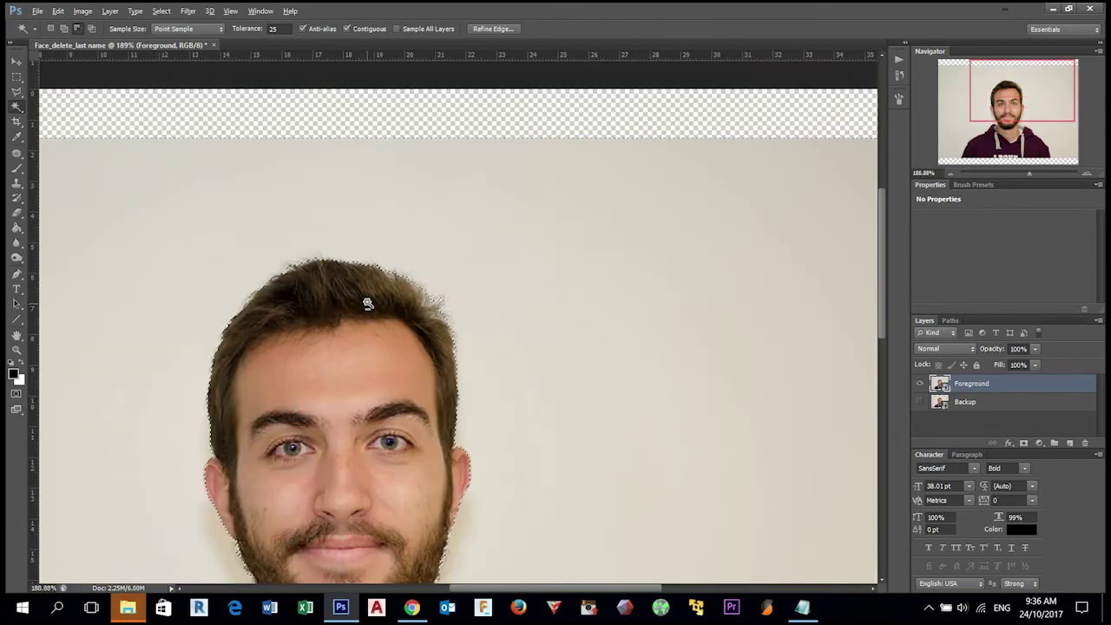
{"action": "scroll", "coordinate": [377, 318], "scroll_direction": "down", "scroll_amount": 3}
{"action": "scroll", "coordinate": [376, 322], "scroll_direction": "up", "scroll_amount": 1}
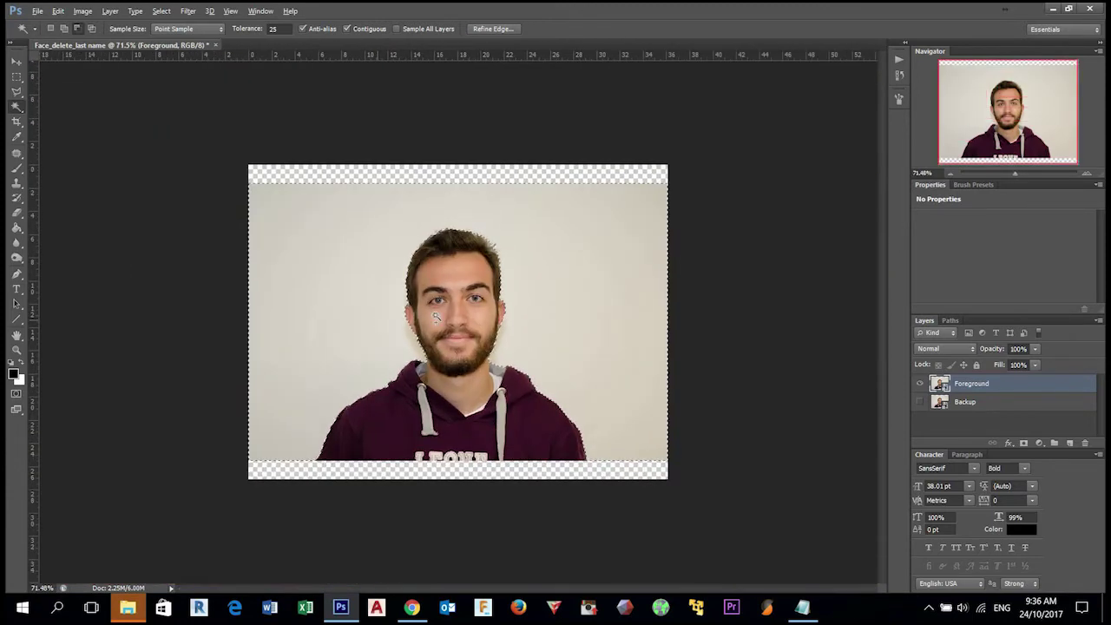
{"action": "left_click", "coordinate": [1025, 444]}
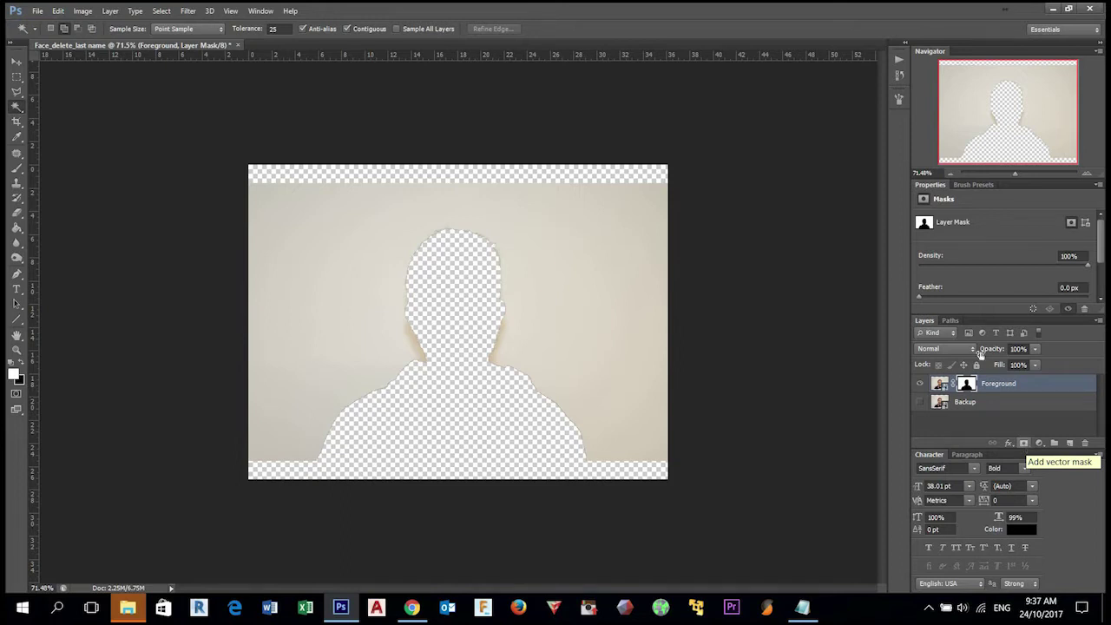
{"action": "key", "text": "ctrl+2"}
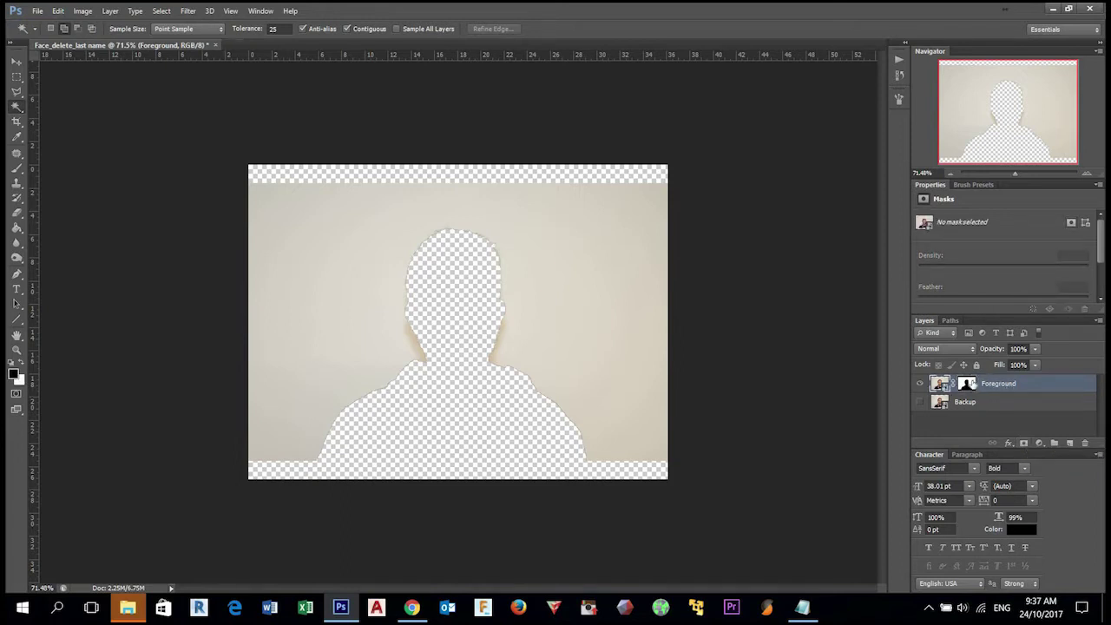
{"action": "left_click", "coordinate": [969, 385]}
{"action": "key", "text": "ctrl+i"}
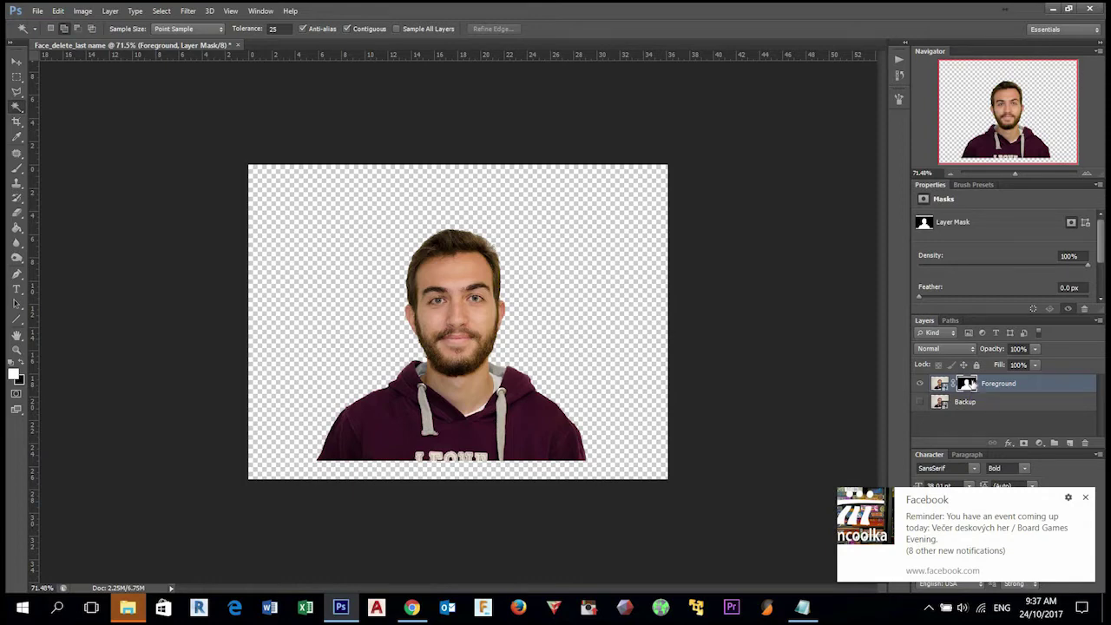
{"action": "key", "text": "ctrl+alt+z"}
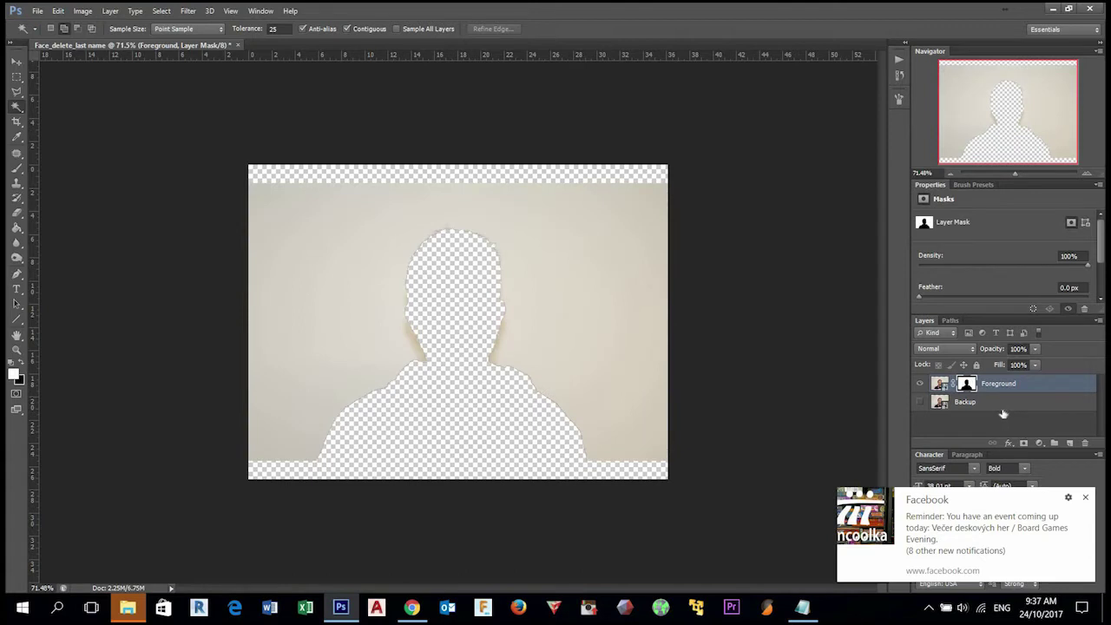
{"action": "key", "text": "ctrl+alt+z"}
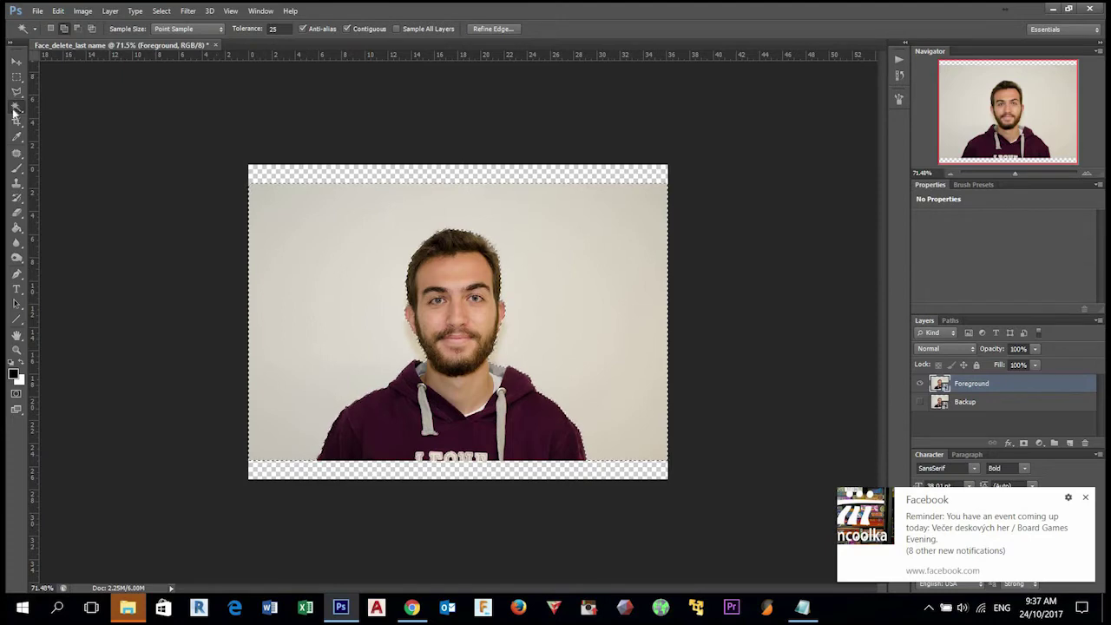
- Mask the Foreground layer with the selection and invert the mask so the man shows
{"action": "mouse_move", "coordinate": [16, 111]}
{"action": "left_mouse_down"}
{"action": "mouse_move", "coordinate": [67, 119]}
{"action": "mouse_move", "coordinate": [297, 28]}
{"action": "mouse_move", "coordinate": [286, 29]}
{"action": "left_mouse_up"}
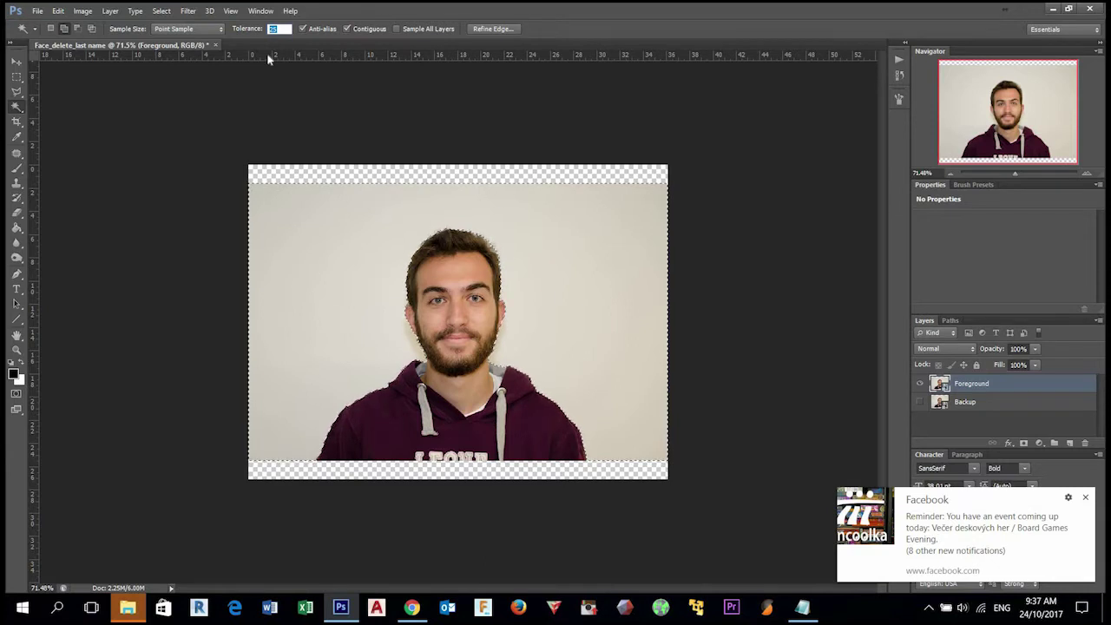
{"action": "key", "text": "alt"}
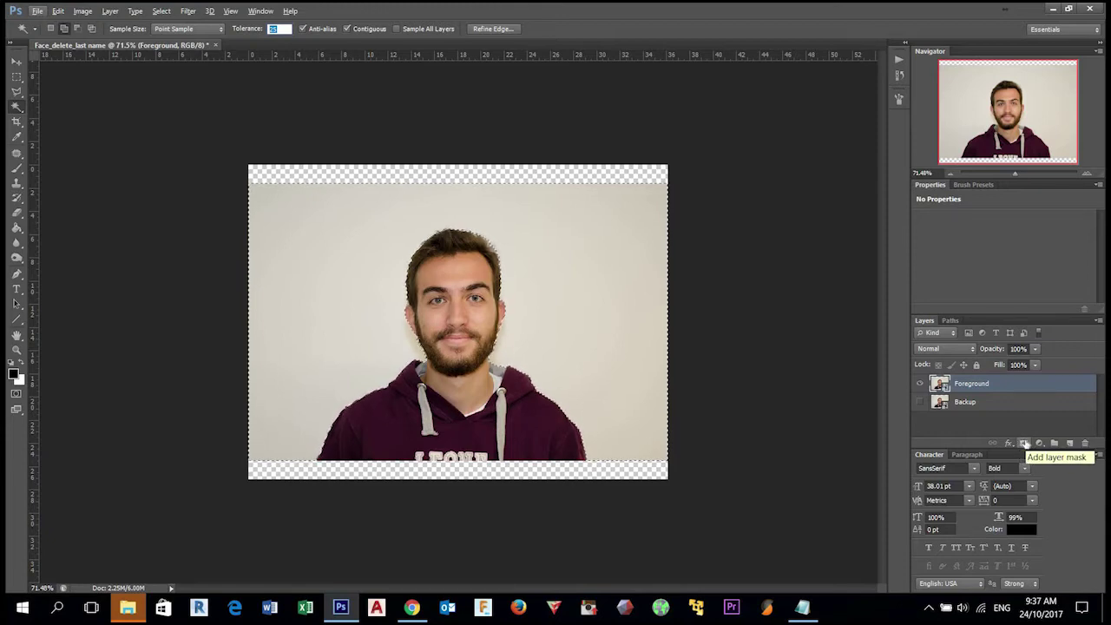
{"action": "left_click", "coordinate": [1025, 443]}
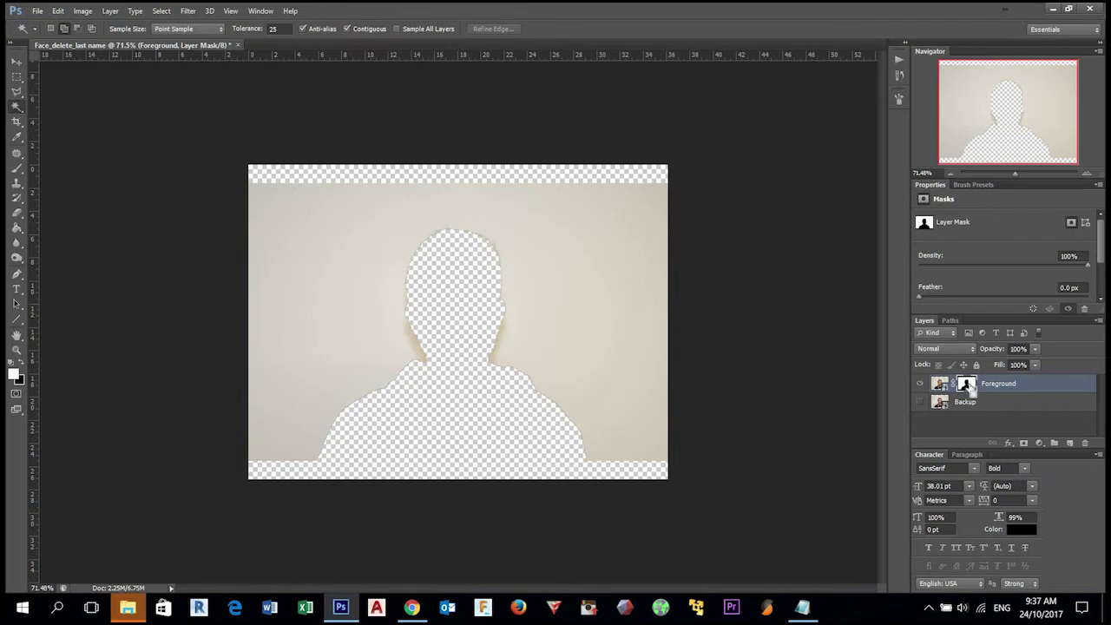
{"action": "key", "text": "ctrl+i"}
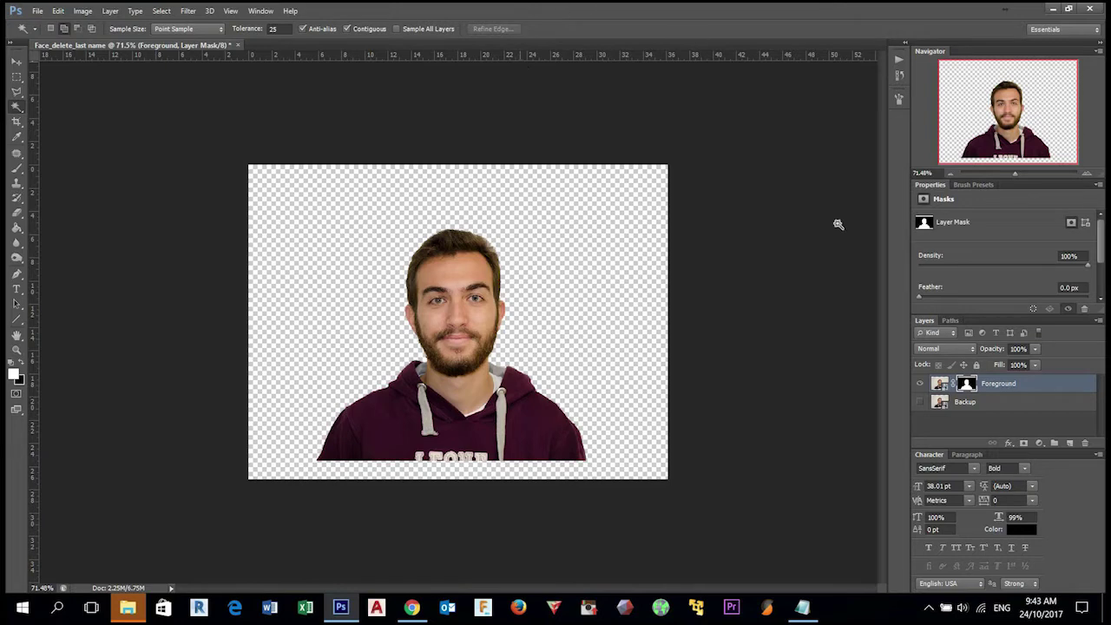
{"action": "left_click", "coordinate": [82, 10]}
{"action": "mouse_move", "coordinate": [89, 52]}
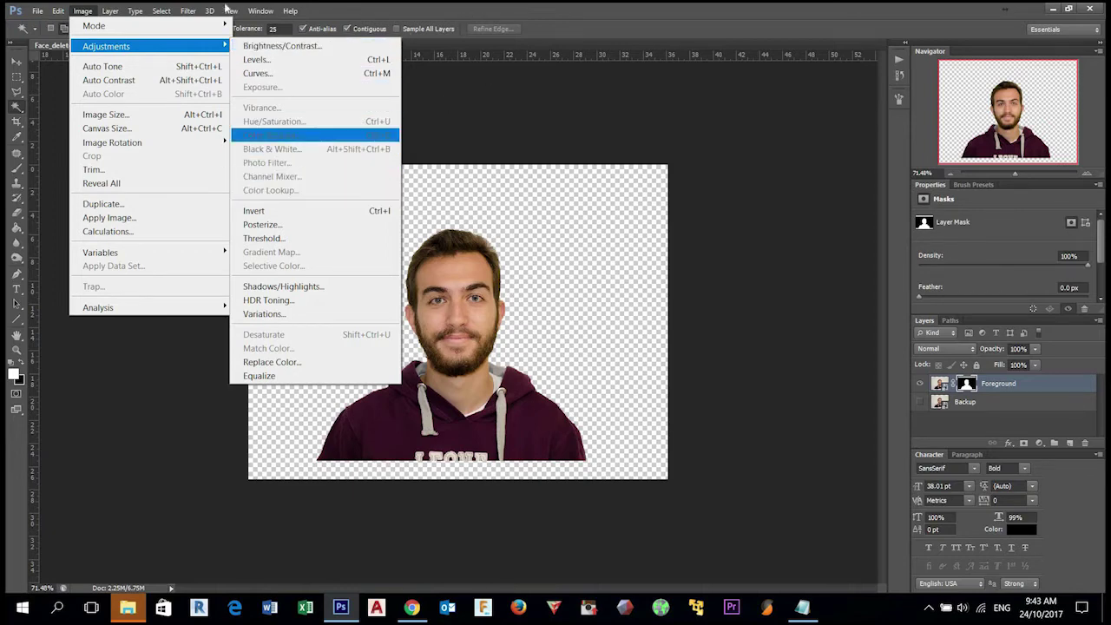
{"action": "key", "text": "Escape"}
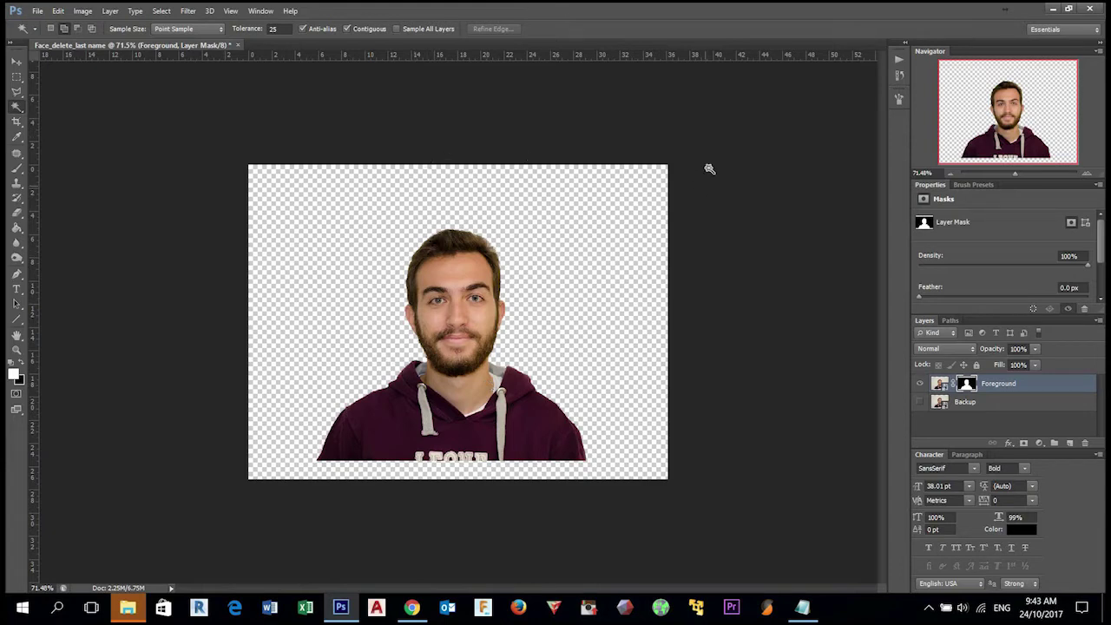
- Open Refine Mask for the Foreground layer mask and magnify the top of the head
{"action": "right_click", "coordinate": [969, 389]}
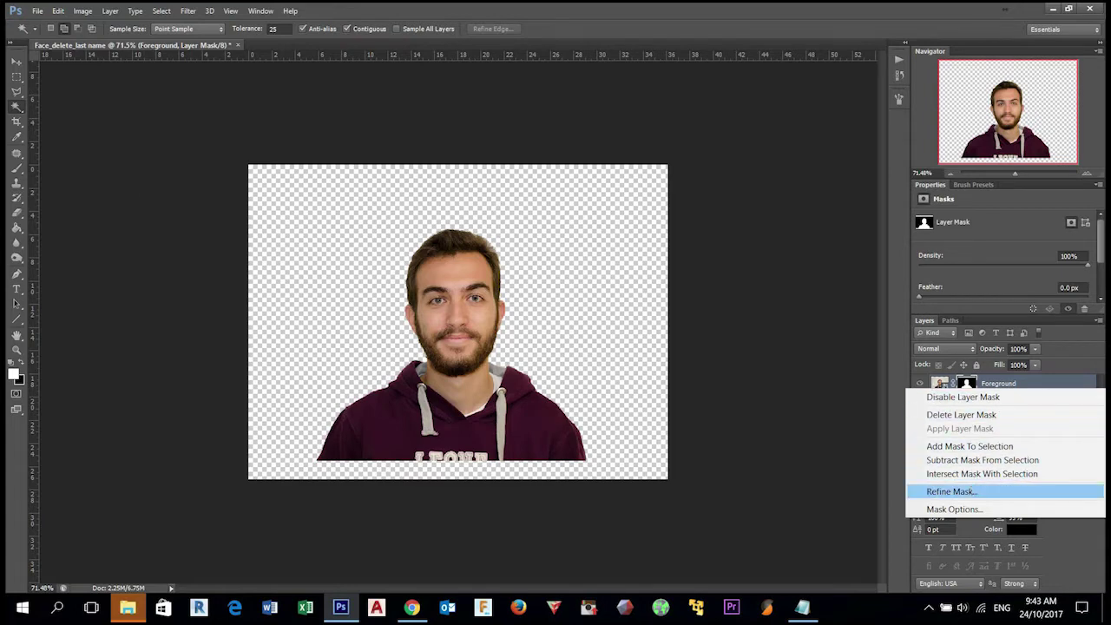
{"action": "left_click", "coordinate": [973, 491]}
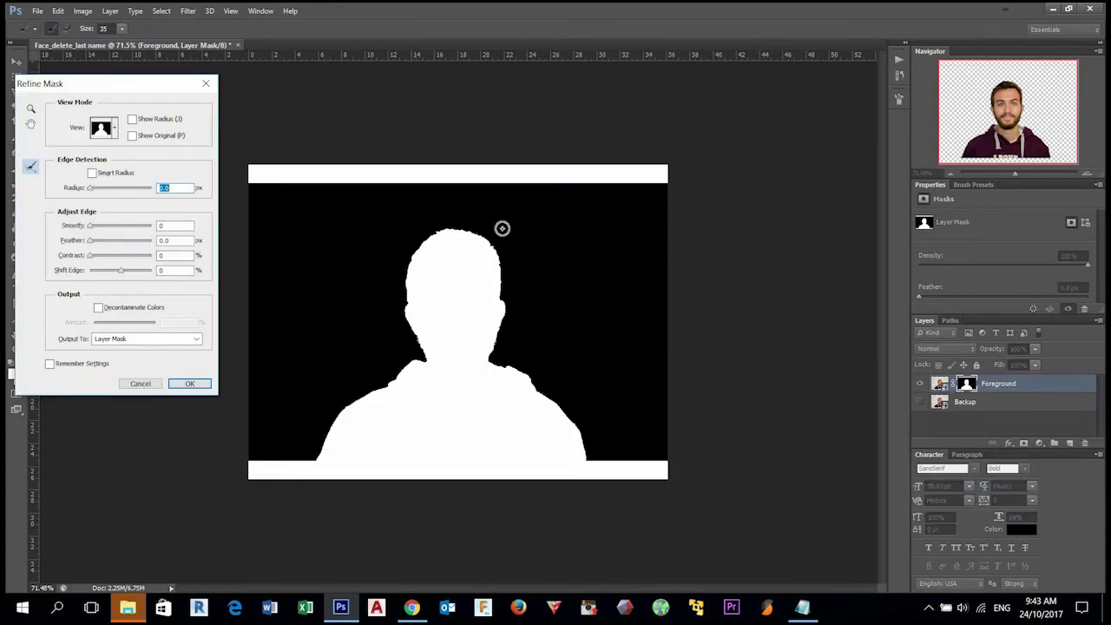
{"action": "left_click", "coordinate": [450, 250]}
{"action": "left_click_drag", "start_coordinate": [450, 250], "coordinate": [462, 250]}
- Brush Refine Radius along the hair edges, redoing bad strokes, and apply the mask
{"action": "mouse_move", "coordinate": [360, 103]}
{"action": "left_mouse_down"}
{"action": "mouse_move", "coordinate": [451, 100]}
{"action": "mouse_move", "coordinate": [541, 126]}
{"action": "mouse_move", "coordinate": [643, 178]}
{"action": "mouse_move", "coordinate": [705, 252]}
{"action": "left_mouse_up"}
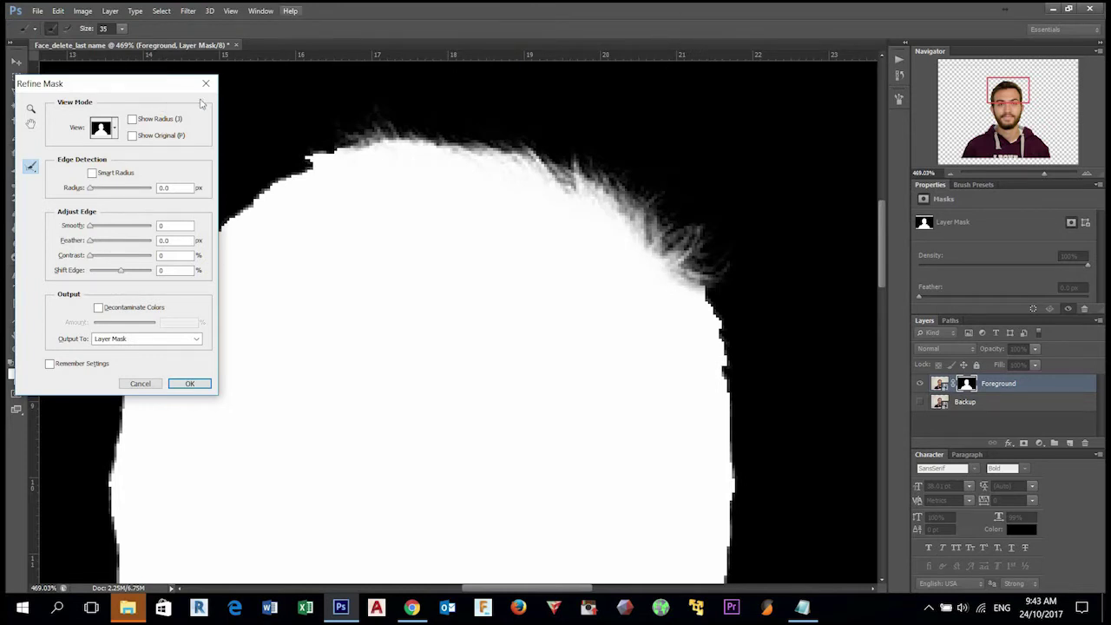
{"action": "key", "text": "ctrl+z"}
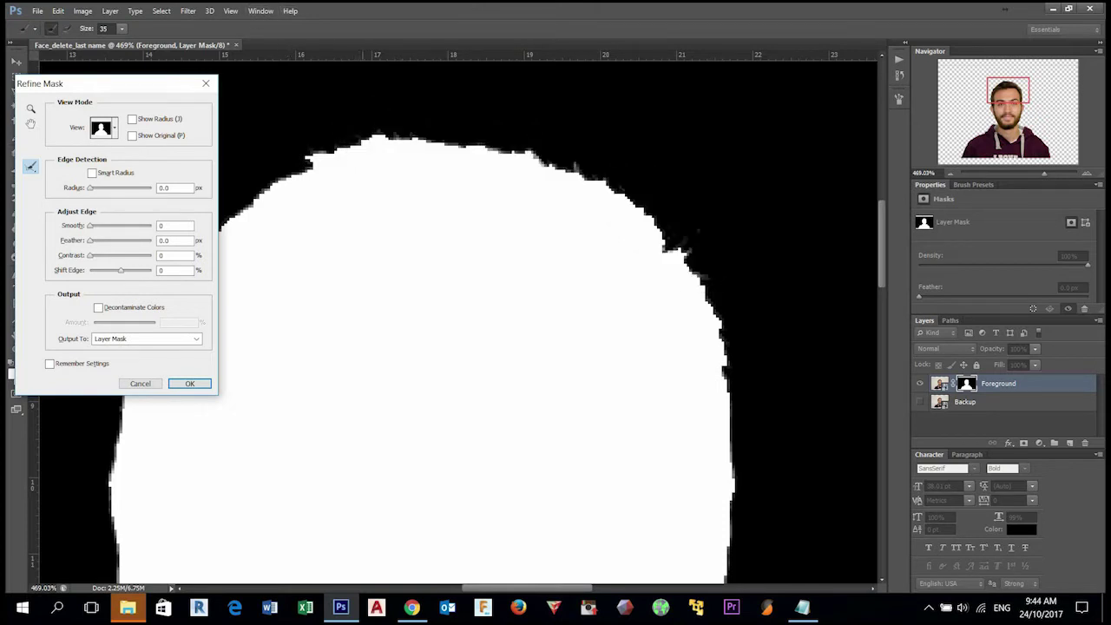
{"action": "mouse_move", "coordinate": [366, 104]}
{"action": "left_mouse_down"}
{"action": "mouse_move", "coordinate": [550, 126]}
{"action": "mouse_move", "coordinate": [637, 165]}
{"action": "mouse_move", "coordinate": [695, 226]}
{"action": "left_mouse_up"}
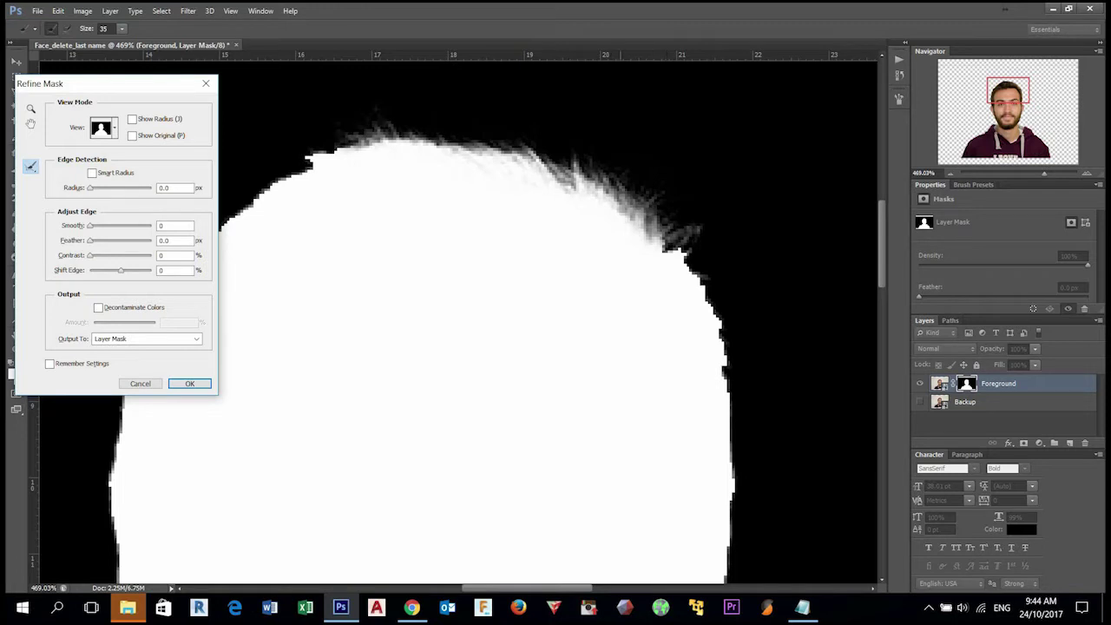
{"action": "key", "text": "ctrl+z"}
{"action": "mouse_move", "coordinate": [312, 152]}
{"action": "left_mouse_down"}
{"action": "mouse_move", "coordinate": [382, 132]}
{"action": "mouse_move", "coordinate": [478, 130]}
{"action": "mouse_move", "coordinate": [564, 152]}
{"action": "mouse_move", "coordinate": [669, 217]}
{"action": "mouse_move", "coordinate": [707, 278]}
{"action": "left_mouse_up"}
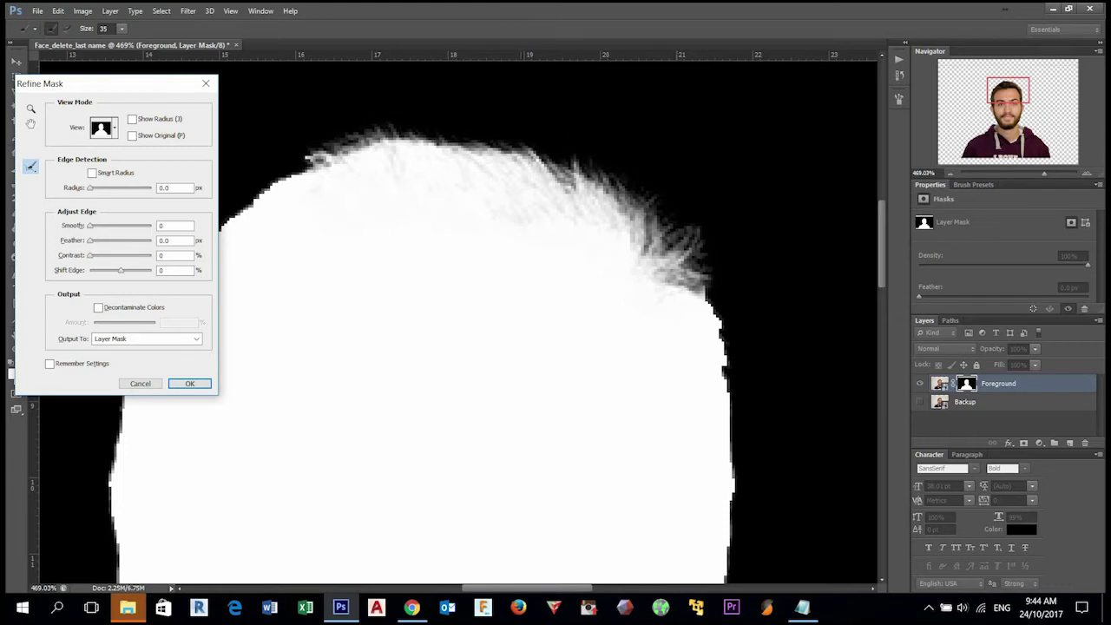
{"action": "key", "text": "ctrl+z"}
{"action": "mouse_move", "coordinate": [347, 109]}
{"action": "left_mouse_down"}
{"action": "mouse_move", "coordinate": [425, 106]}
{"action": "mouse_move", "coordinate": [630, 169]}
{"action": "mouse_move", "coordinate": [699, 239]}
{"action": "mouse_move", "coordinate": [753, 334]}
{"action": "mouse_move", "coordinate": [762, 400]}
{"action": "left_mouse_up"}
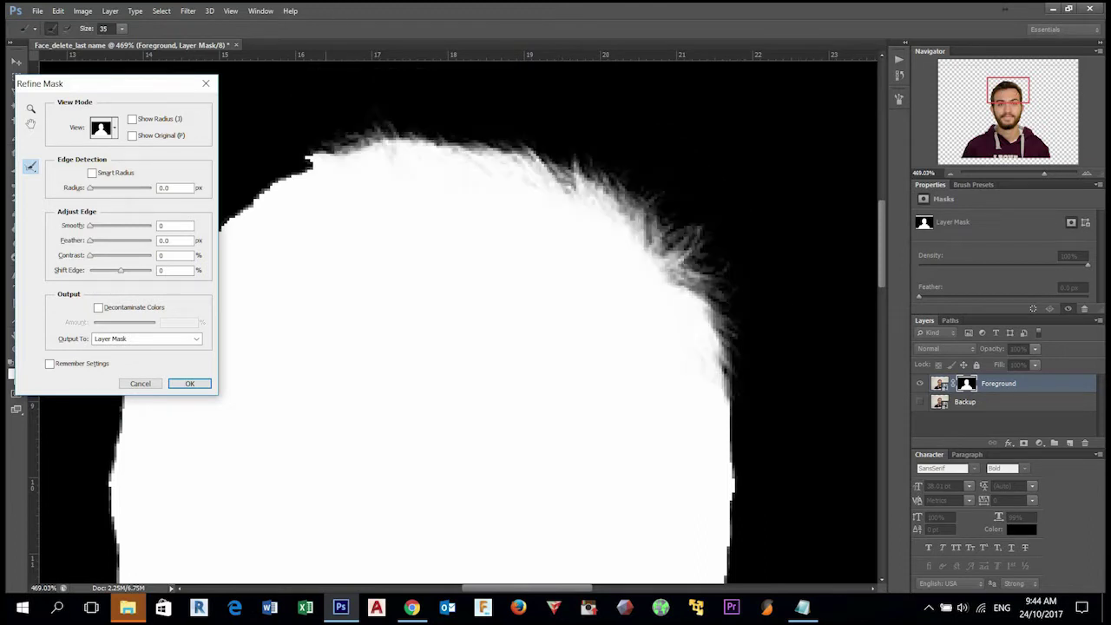
{"action": "mouse_move", "coordinate": [356, 122]}
{"action": "left_mouse_down"}
{"action": "mouse_move", "coordinate": [260, 152]}
{"action": "mouse_move", "coordinate": [224, 217]}
{"action": "left_mouse_up"}
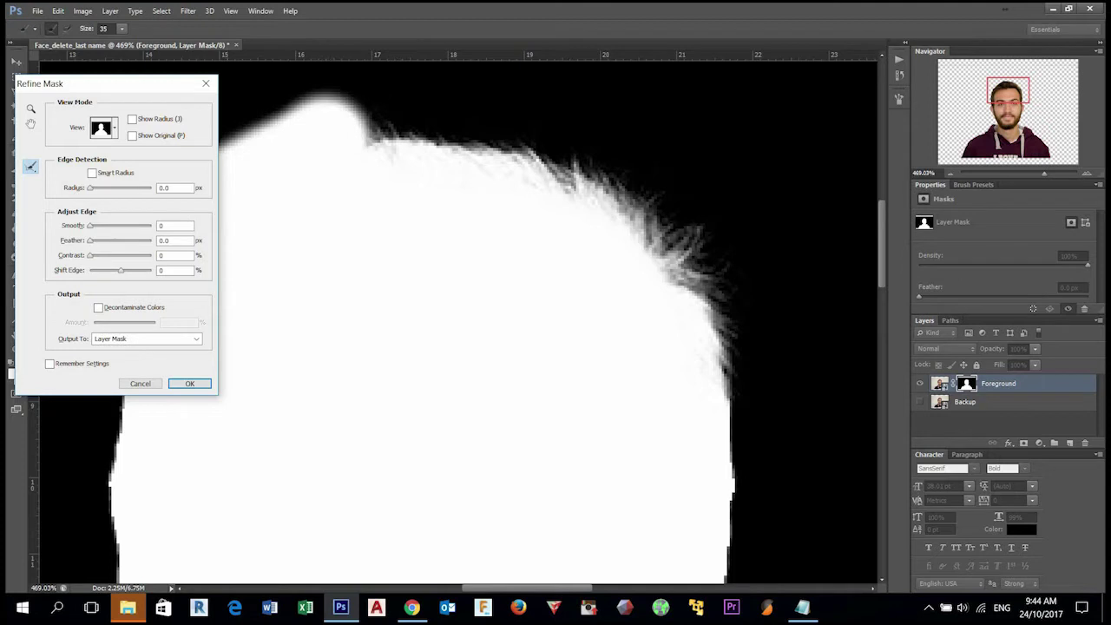
{"action": "left_click_drag", "start_coordinate": [94, 407], "coordinate": [75, 577]}
{"action": "left_click_drag", "start_coordinate": [738, 343], "coordinate": [764, 573]}
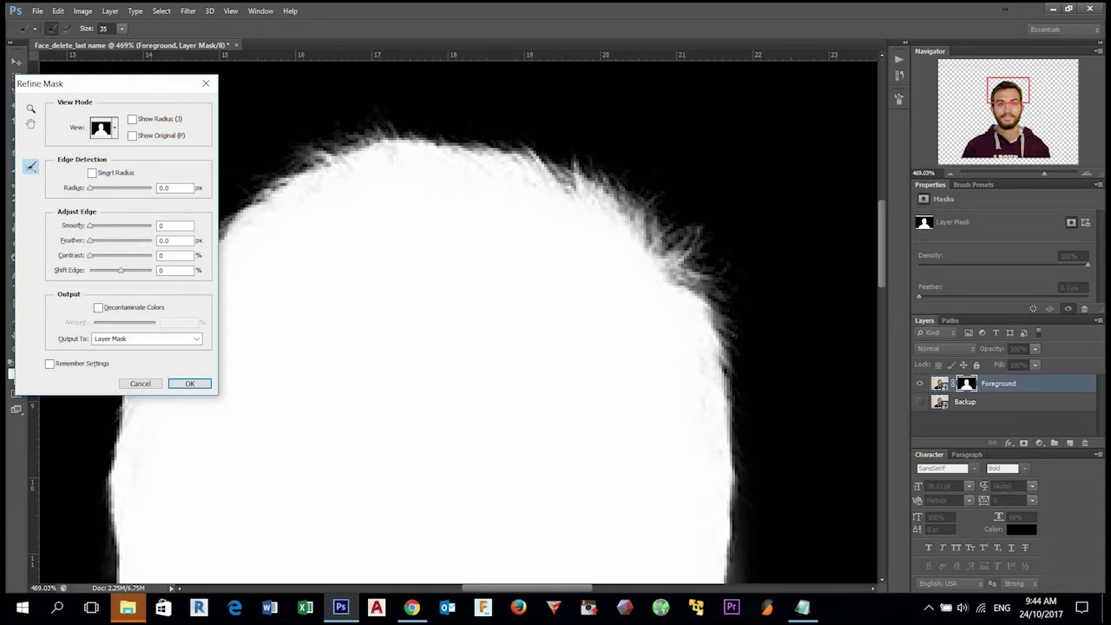
{"action": "left_click", "coordinate": [194, 390]}
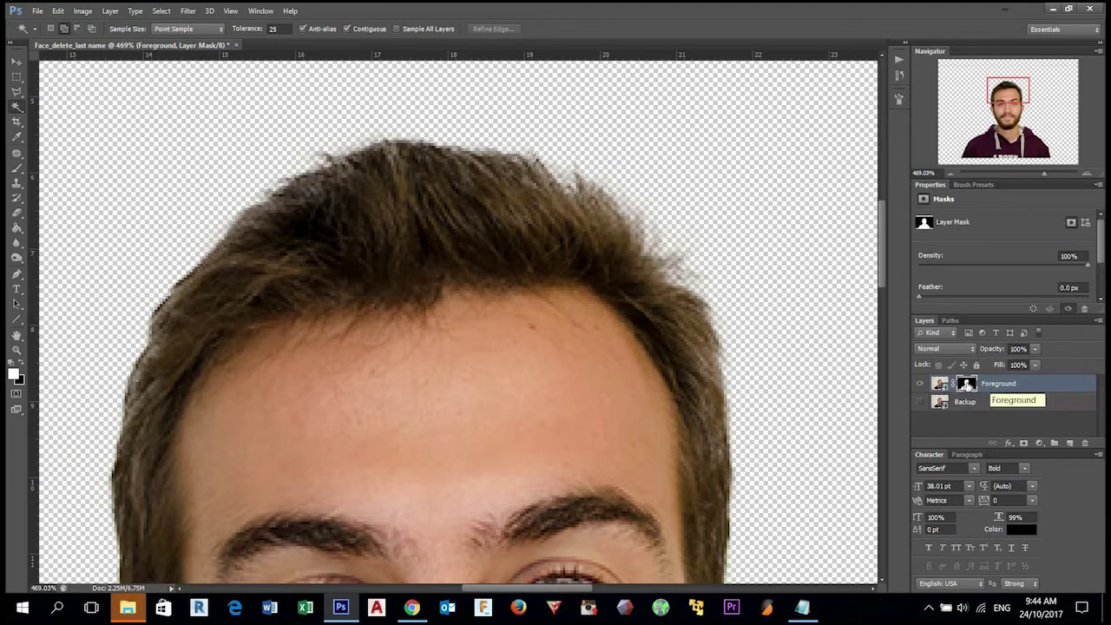
- Open the context menu of the Foreground layer's mask thumbnail in the Layers panel
{"action": "right_click", "coordinate": [974, 385]}
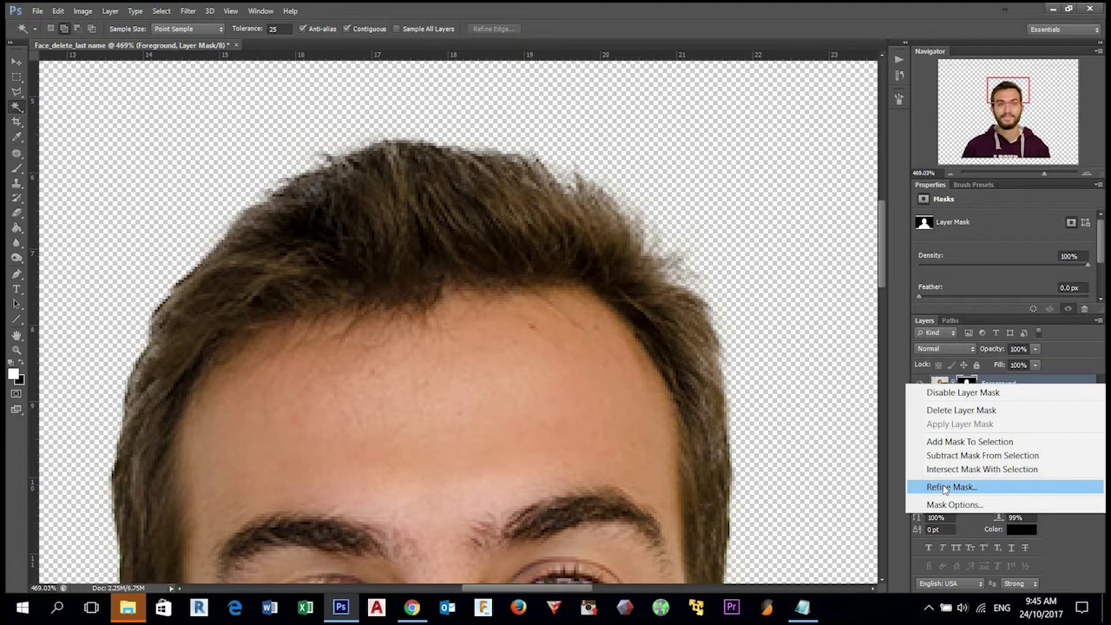
{"action": "left_click", "coordinate": [947, 490]}
{"action": "left_click", "coordinate": [944, 489]}
{"action": "left_click", "coordinate": [946, 490]}
{"action": "left_click", "coordinate": [675, 132]}
- Select the whole canvas and Copy Merged the visible cut-out portrait
{"action": "scroll", "coordinate": [453, 311], "scroll_direction": "down", "scroll_amount": 10}
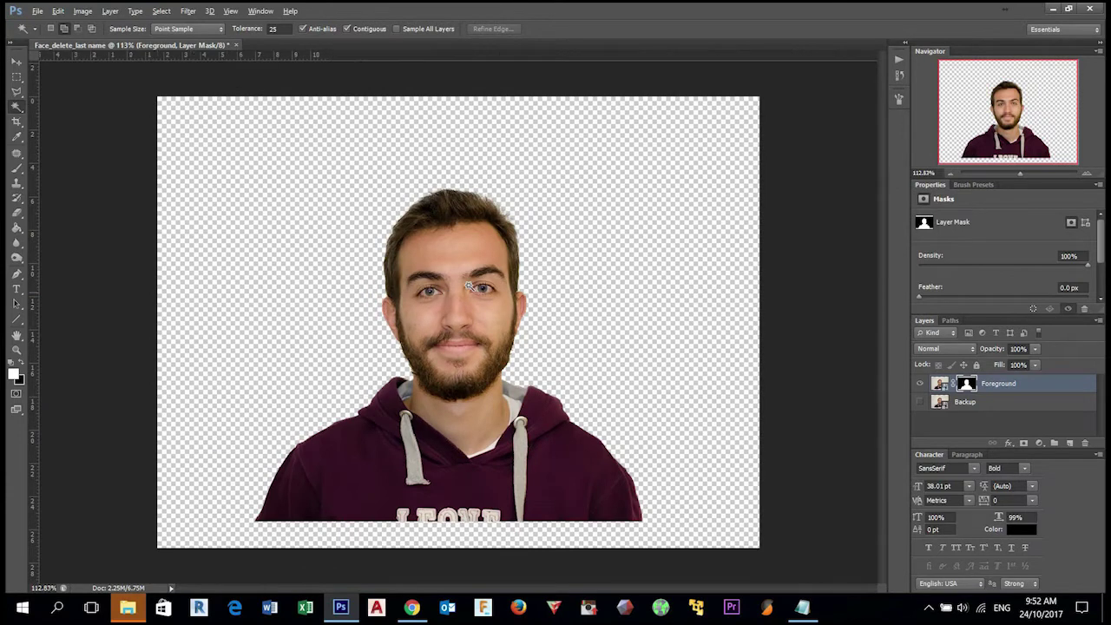
{"action": "scroll", "coordinate": [451, 287], "scroll_direction": "up", "scroll_amount": 1}
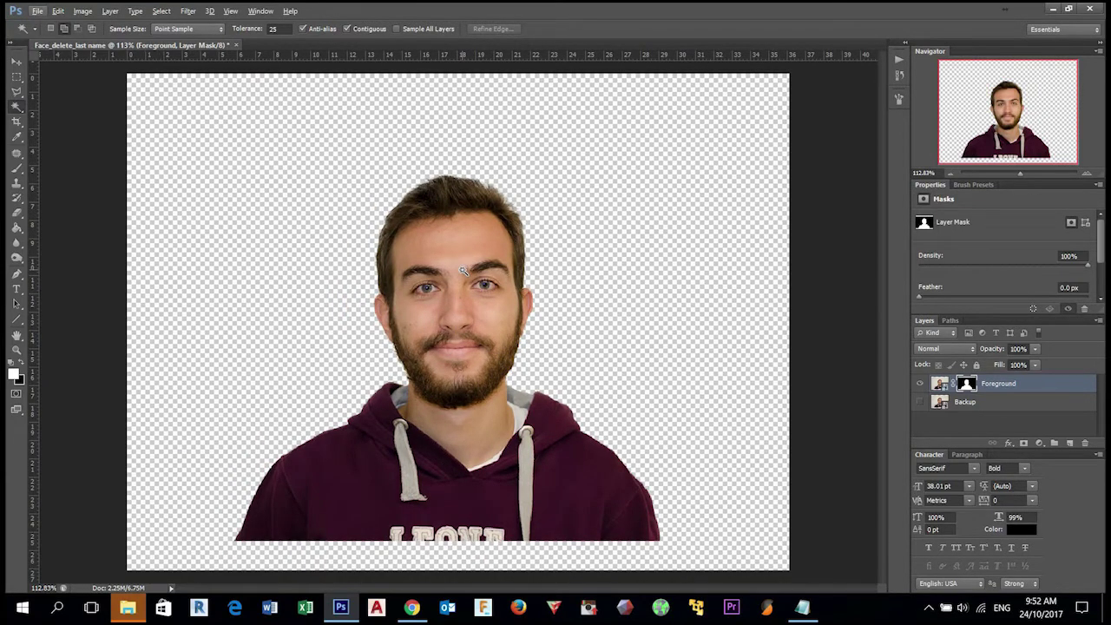
{"action": "left_click", "coordinate": [58, 11]}
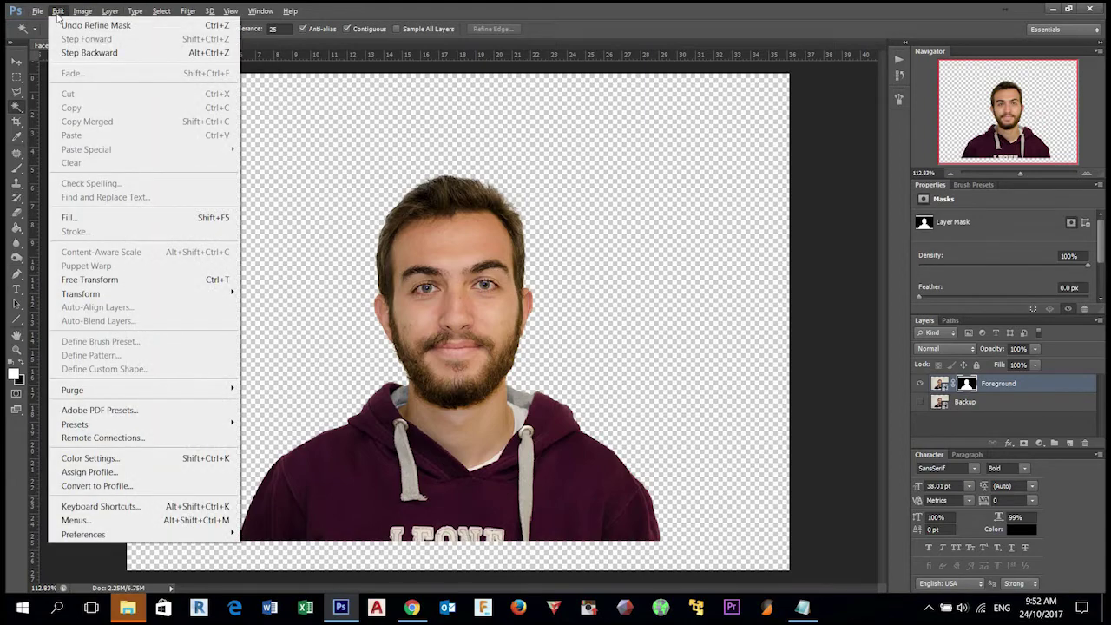
{"action": "left_click", "coordinate": [713, 9]}
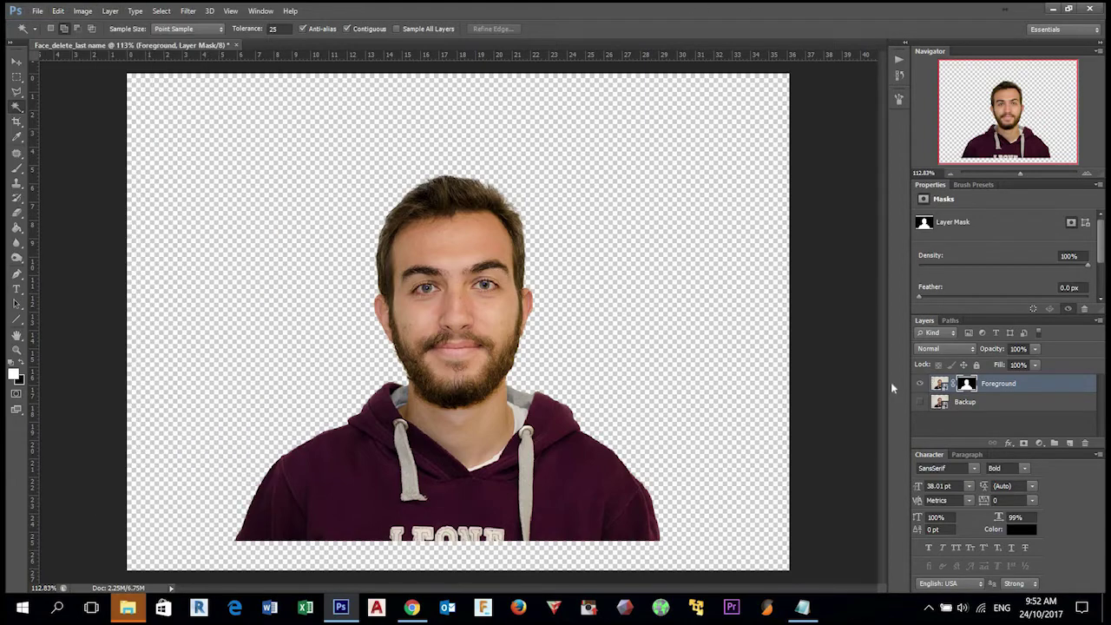
{"action": "left_click", "coordinate": [186, 176]}
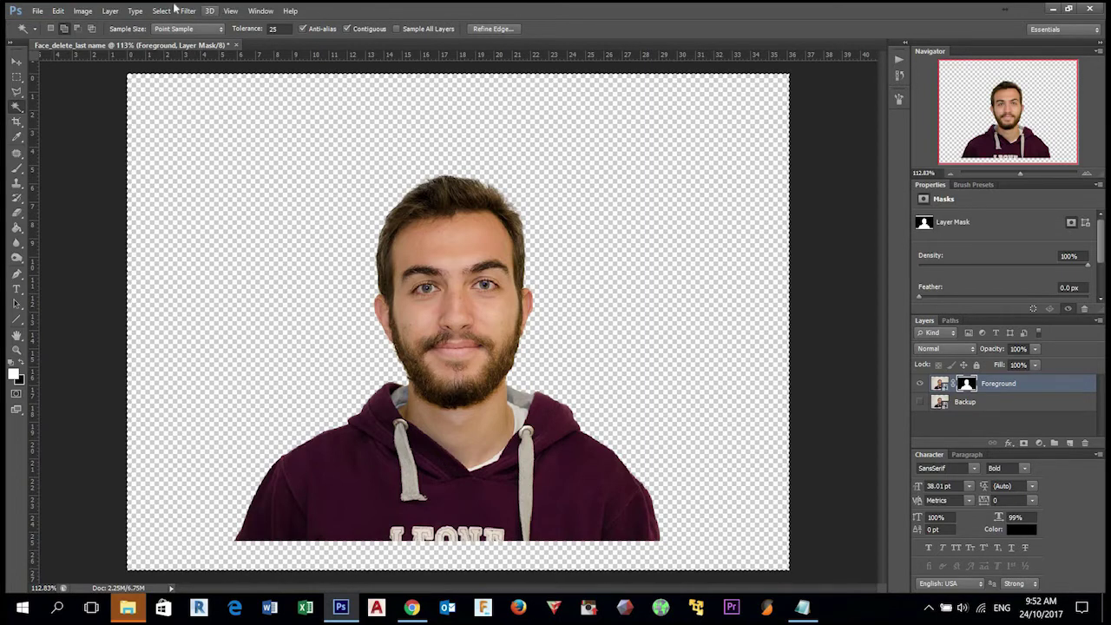
{"action": "left_click", "coordinate": [58, 11]}
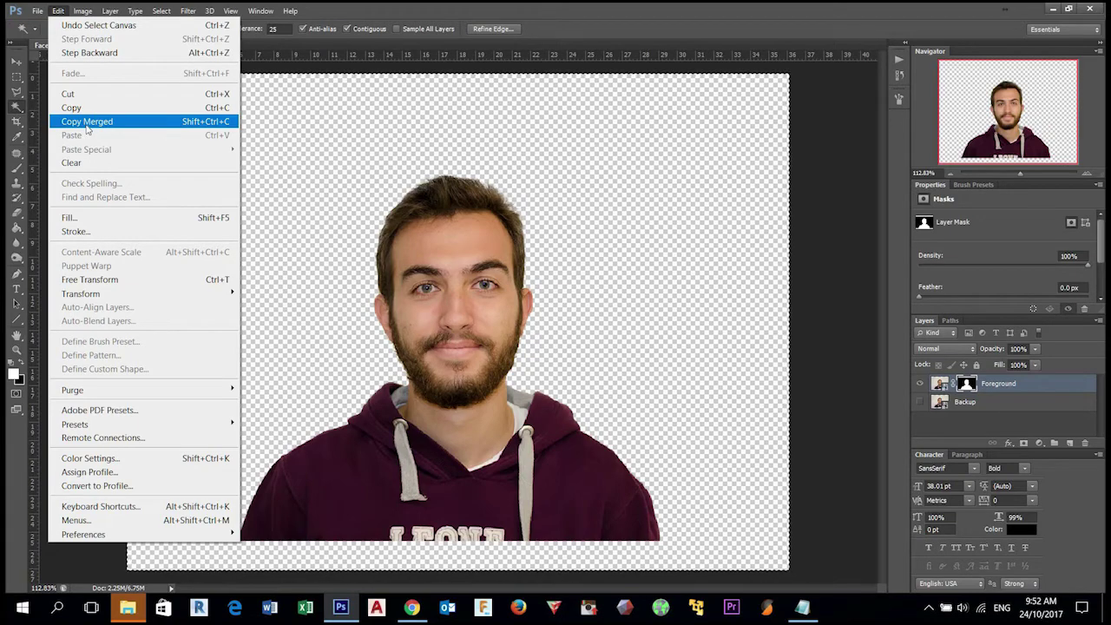
{"action": "left_click", "coordinate": [86, 126]}
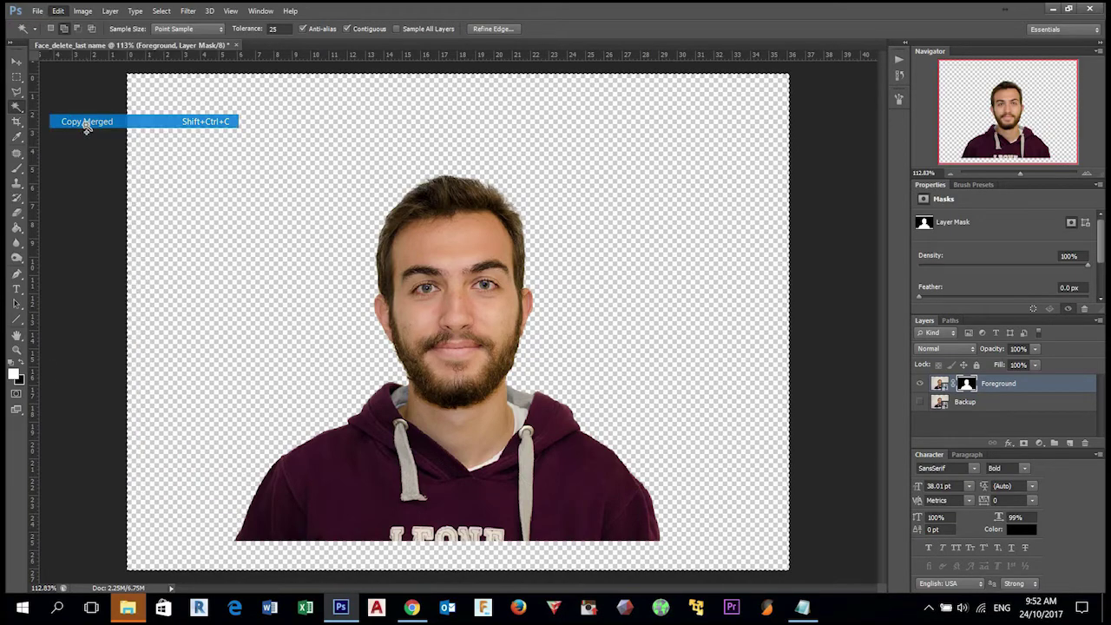
- Paste the merged copy as Layer 1, undoing the accidental move so it stays aligned
{"action": "left_click", "coordinate": [58, 10]}
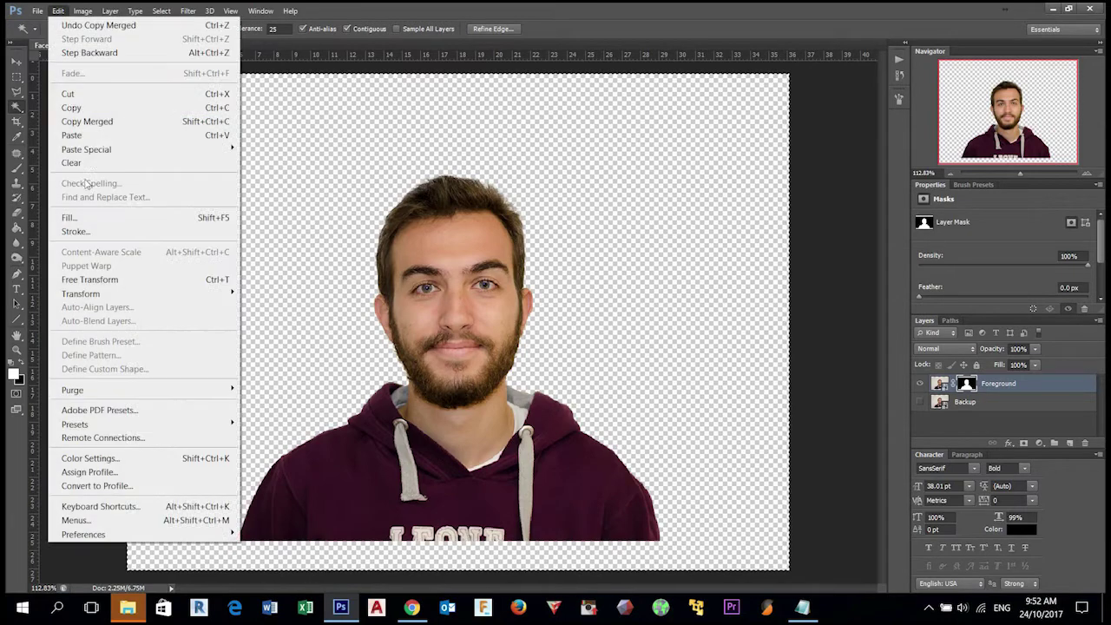
{"action": "left_click", "coordinate": [87, 134]}
{"action": "left_click_drag", "start_coordinate": [524, 339], "coordinate": [514, 372]}
{"action": "key", "text": "ctrl+z"}
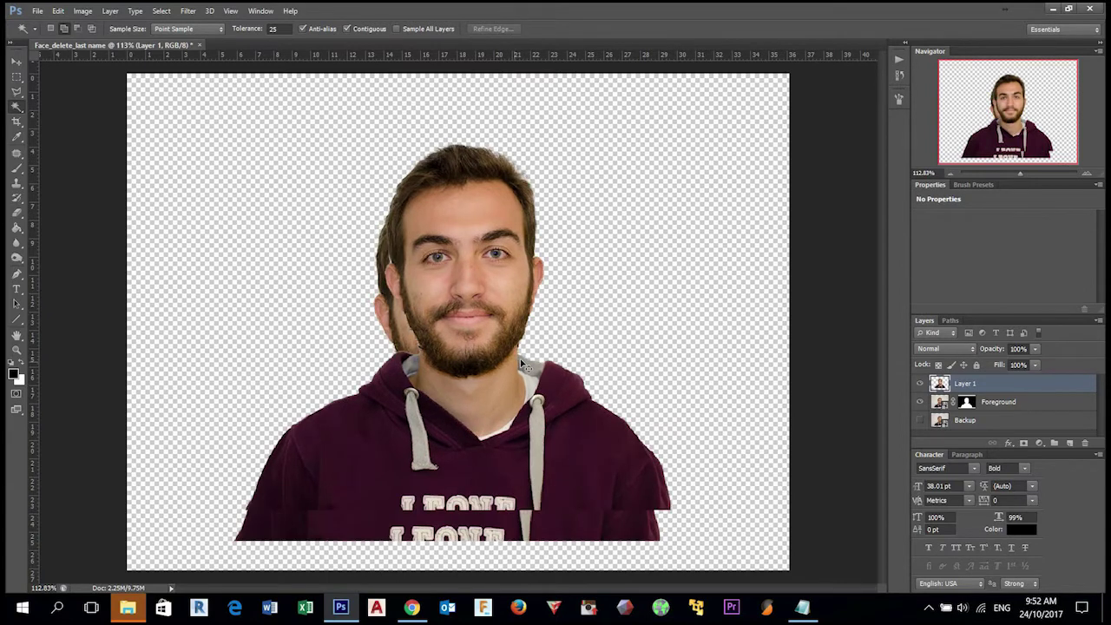
{"action": "key", "text": "ctrl+alt+z"}
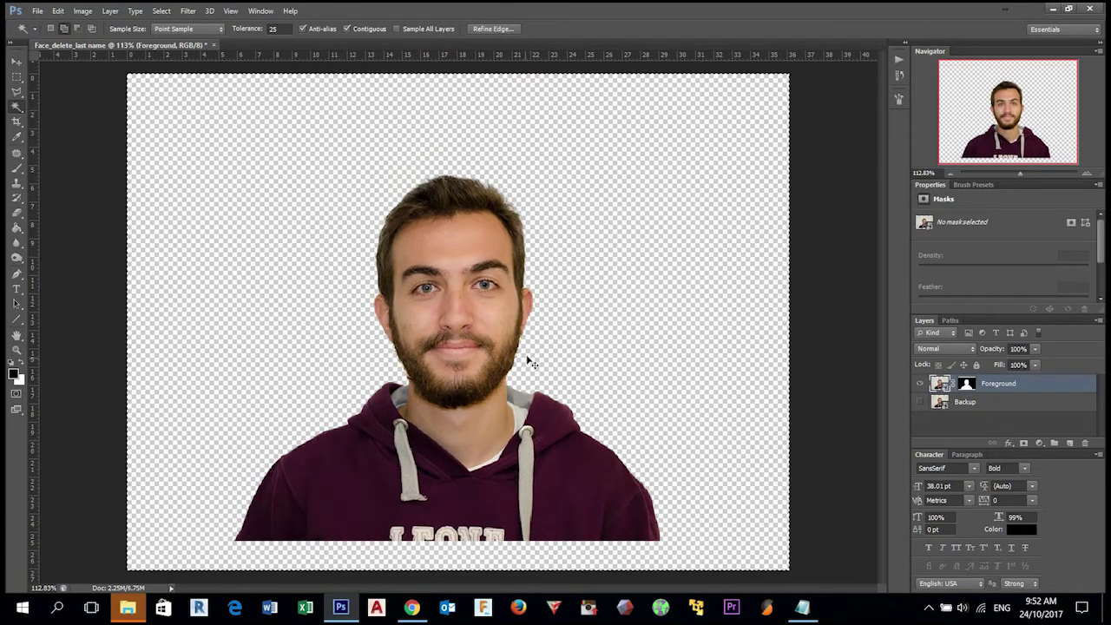
{"action": "key", "text": "ctrl+shift+z"}
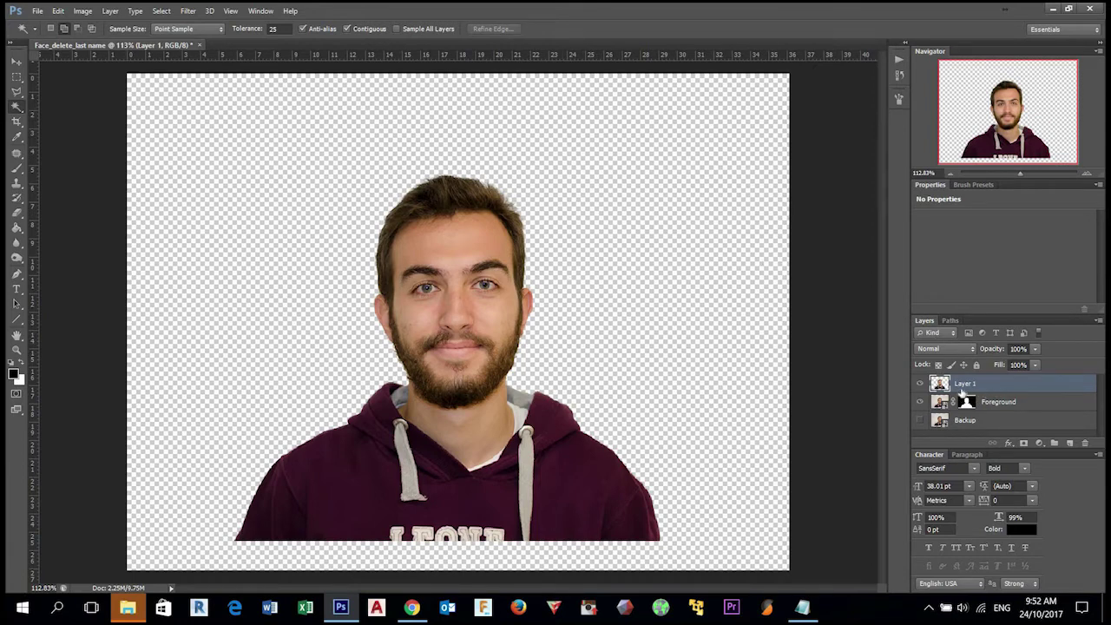
{"action": "left_click", "coordinate": [927, 395]}
- Rename Layer 1 to 'Effect'
{"action": "left_click", "coordinate": [920, 384]}
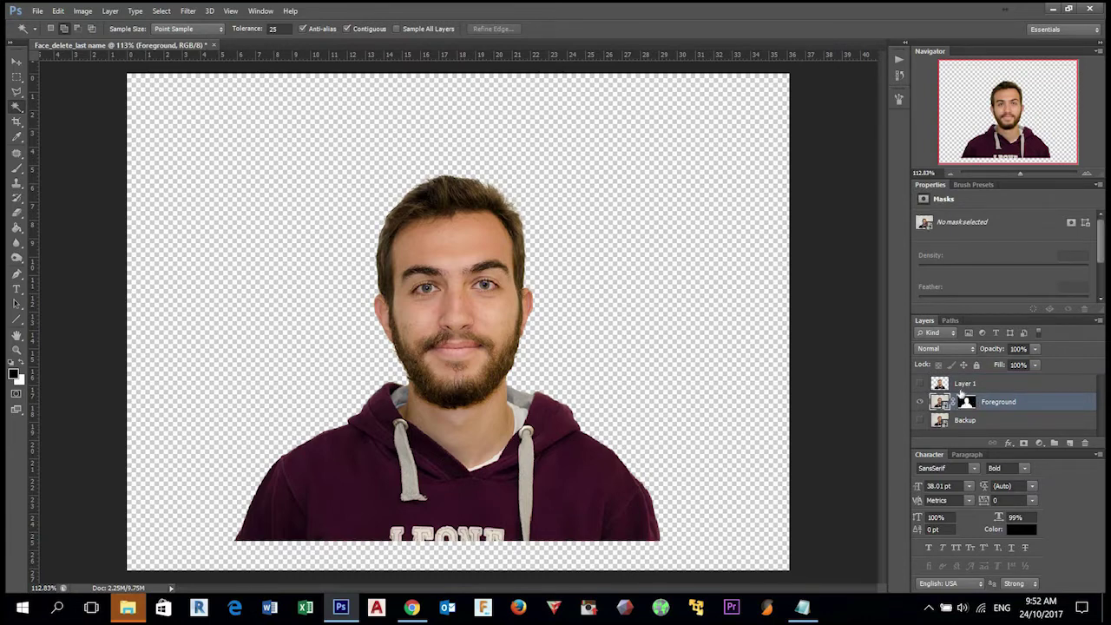
{"action": "left_click", "coordinate": [964, 385]}
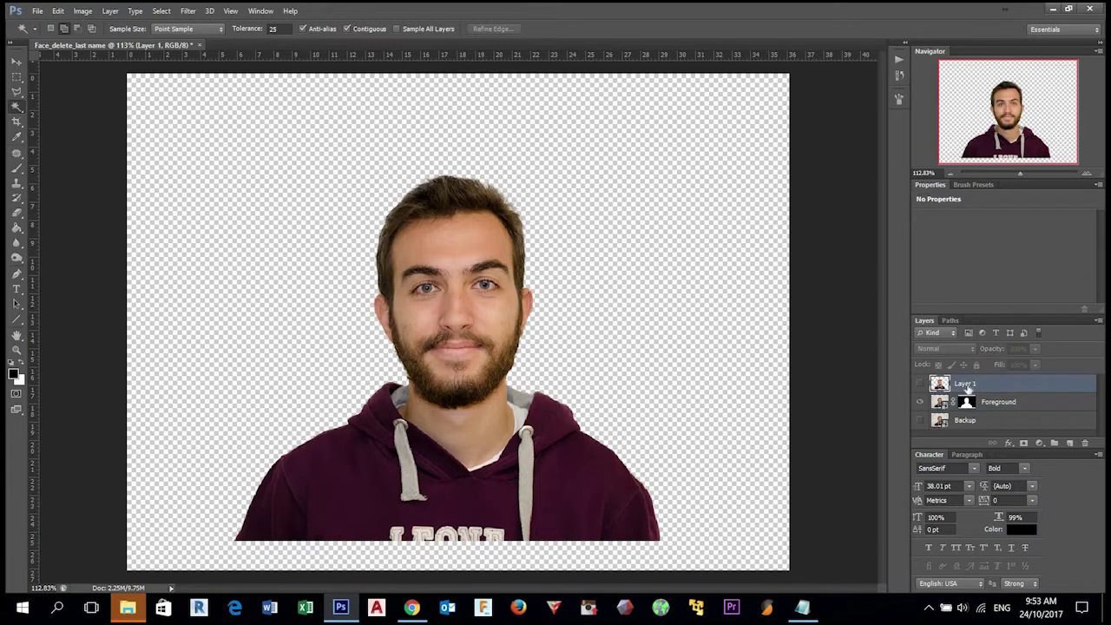
{"action": "double_click", "coordinate": [966, 384]}
{"action": "type", "text": "Effect"}
{"action": "left_click", "coordinate": [719, 368]}
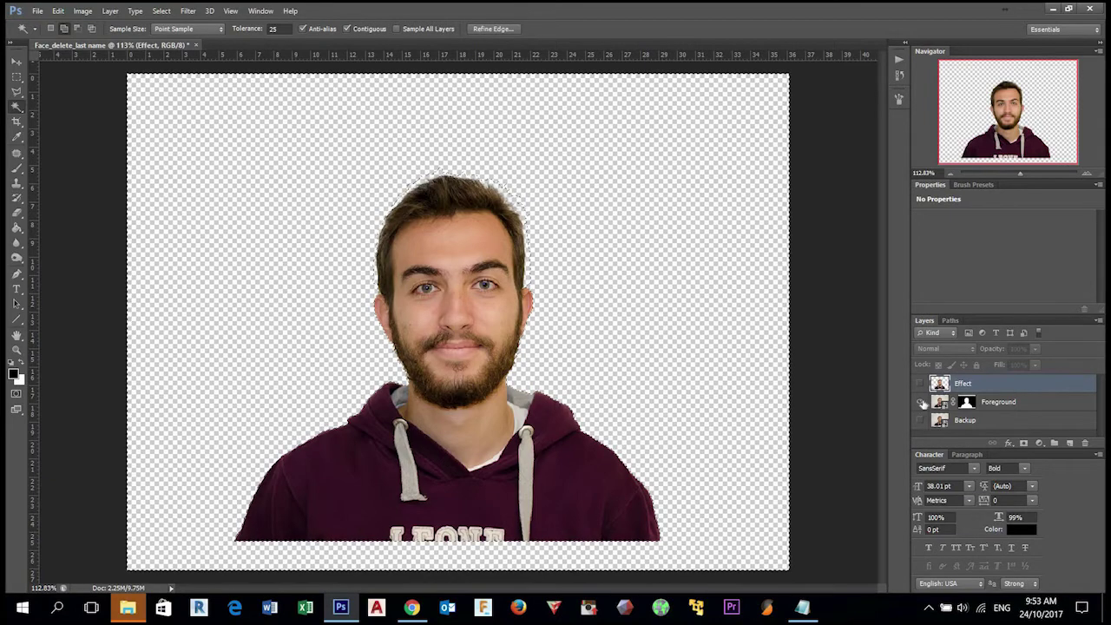
- Hide Foreground, leave Effect visible, and clear the selection
{"action": "left_click", "coordinate": [921, 402]}
{"action": "left_click", "coordinate": [920, 384]}
{"action": "left_click", "coordinate": [920, 384]}
{"action": "left_click", "coordinate": [921, 383]}
{"action": "key", "text": "ctrl+d"}
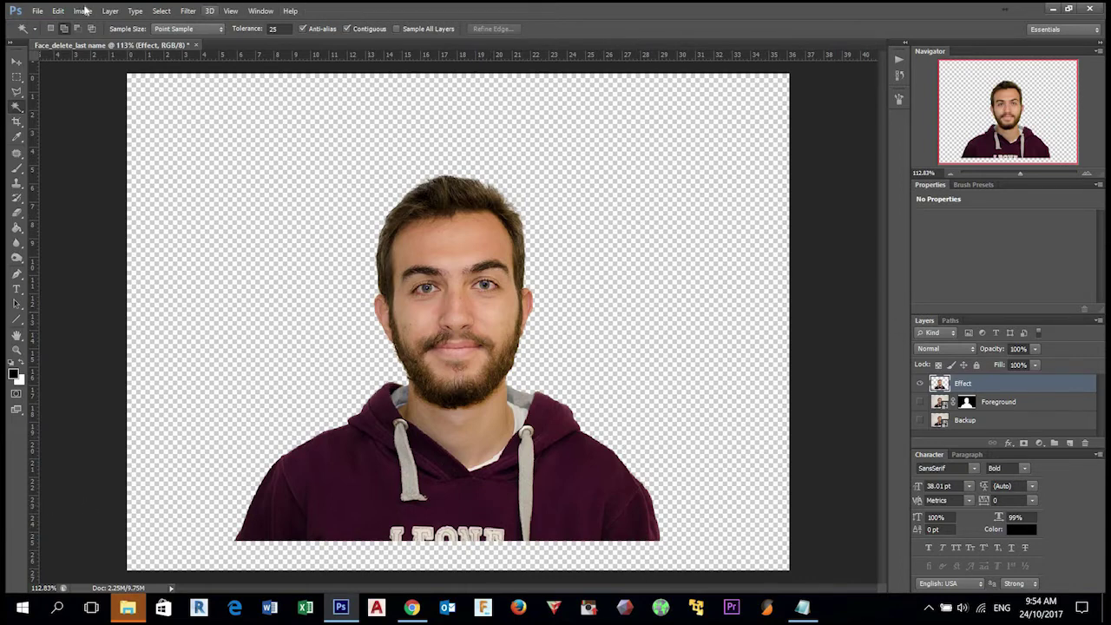
- Try Liquify with a smaller Forward Warp brush and a test stroke on the hair, then apply
{"action": "left_click", "coordinate": [189, 11]}
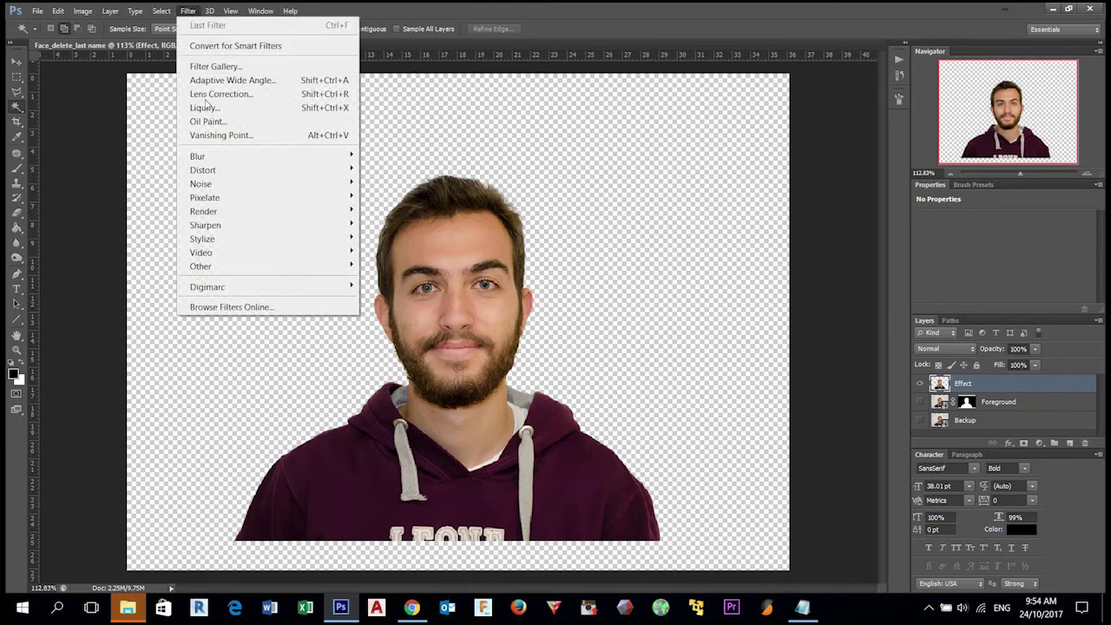
{"action": "left_click", "coordinate": [238, 108]}
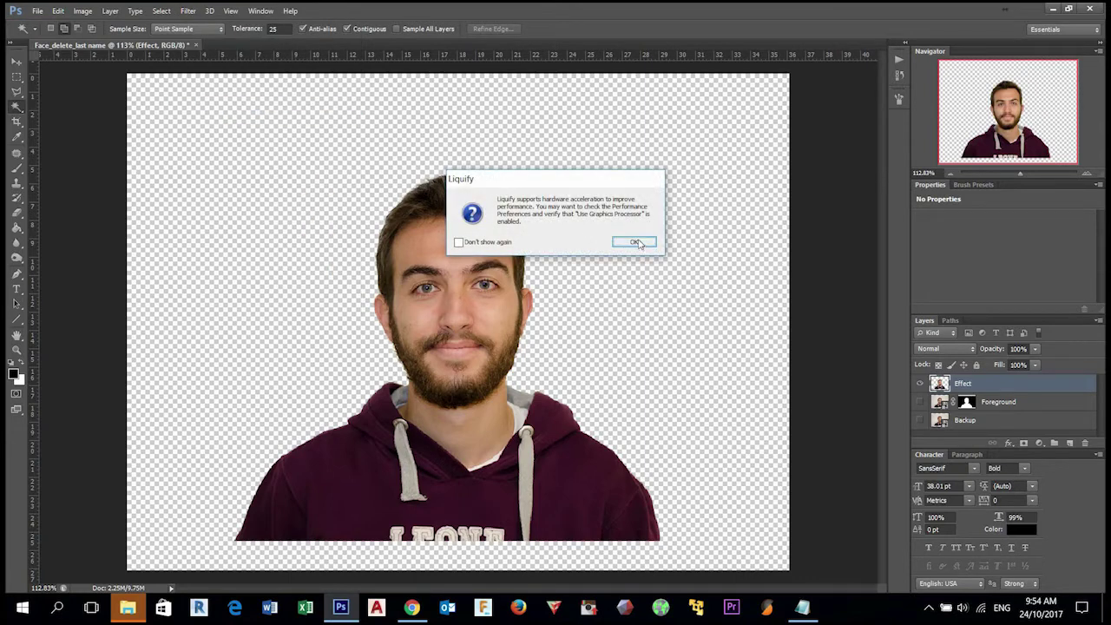
{"action": "left_click", "coordinate": [634, 242]}
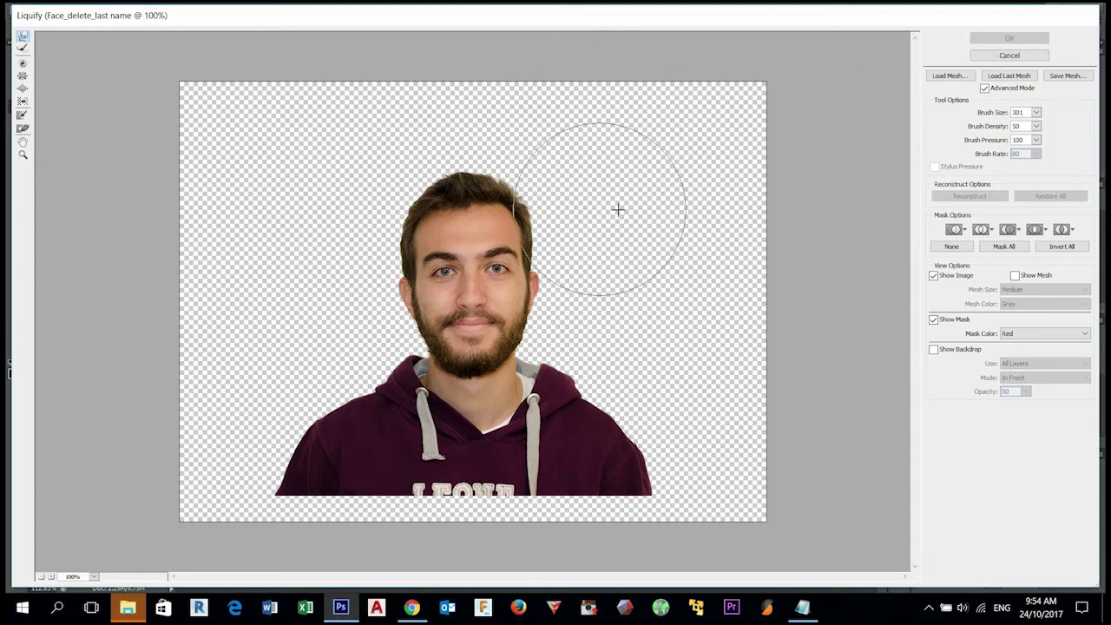
{"action": "left_click_drag", "start_coordinate": [996, 116], "coordinate": [642, 208]}
{"action": "left_click_drag", "start_coordinate": [996, 116], "coordinate": [943, 127]}
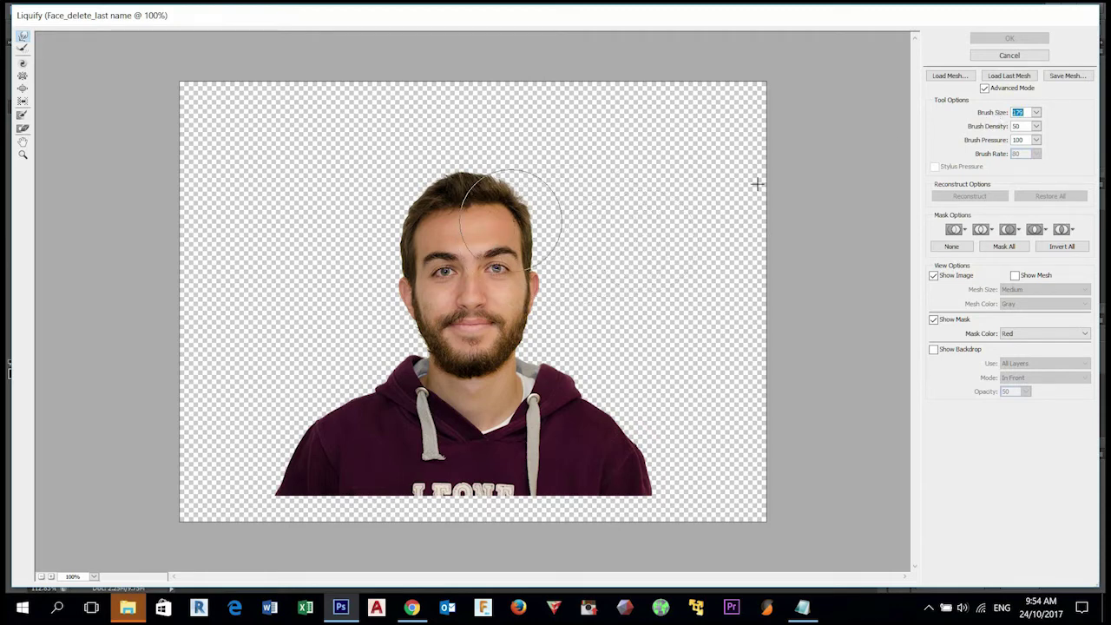
{"action": "left_click_drag", "start_coordinate": [996, 116], "coordinate": [981, 115]}
{"action": "left_click_drag", "start_coordinate": [508, 217], "coordinate": [513, 221]}
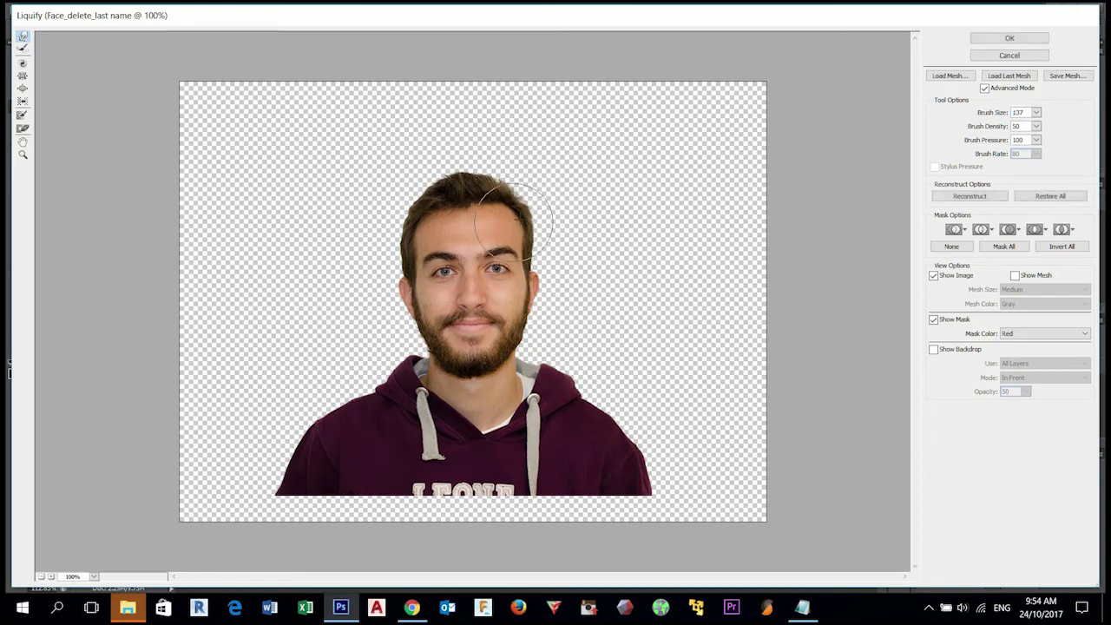
{"action": "key", "text": "Return"}
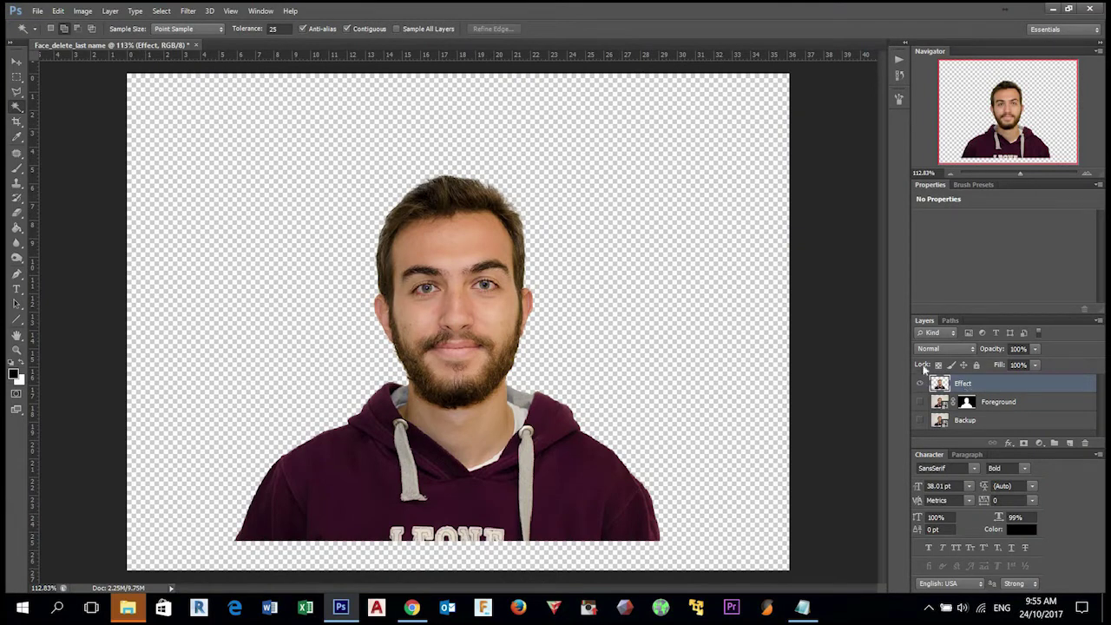
- In Liquify again, warp the hair and forehead outward toward the upper right
{"action": "left_click", "coordinate": [188, 10]}
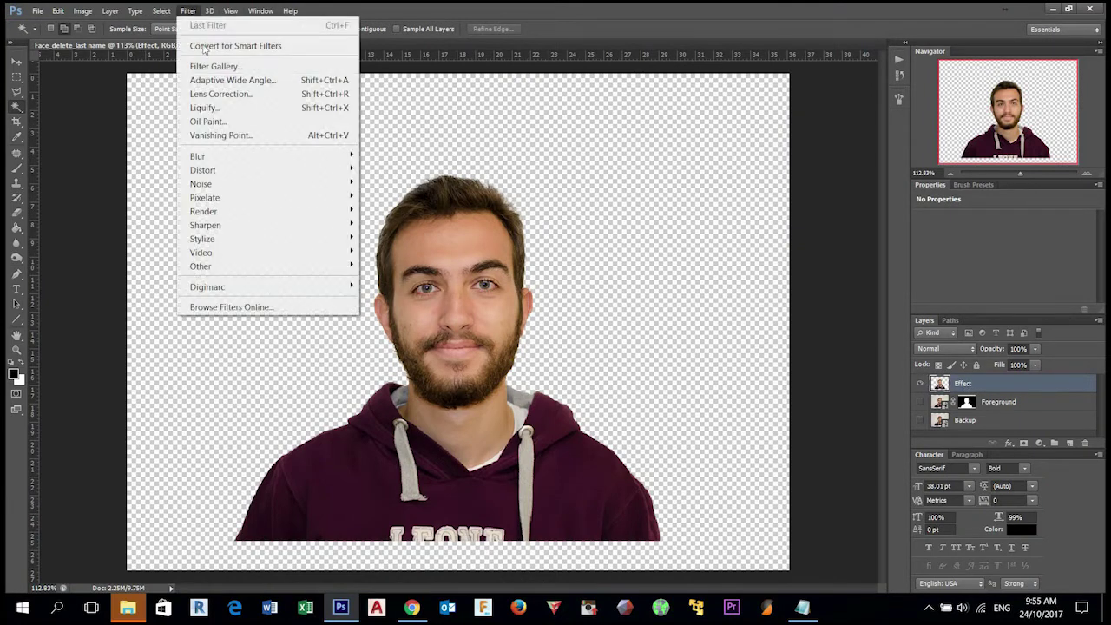
{"action": "left_click", "coordinate": [222, 108]}
{"action": "left_click", "coordinate": [649, 245]}
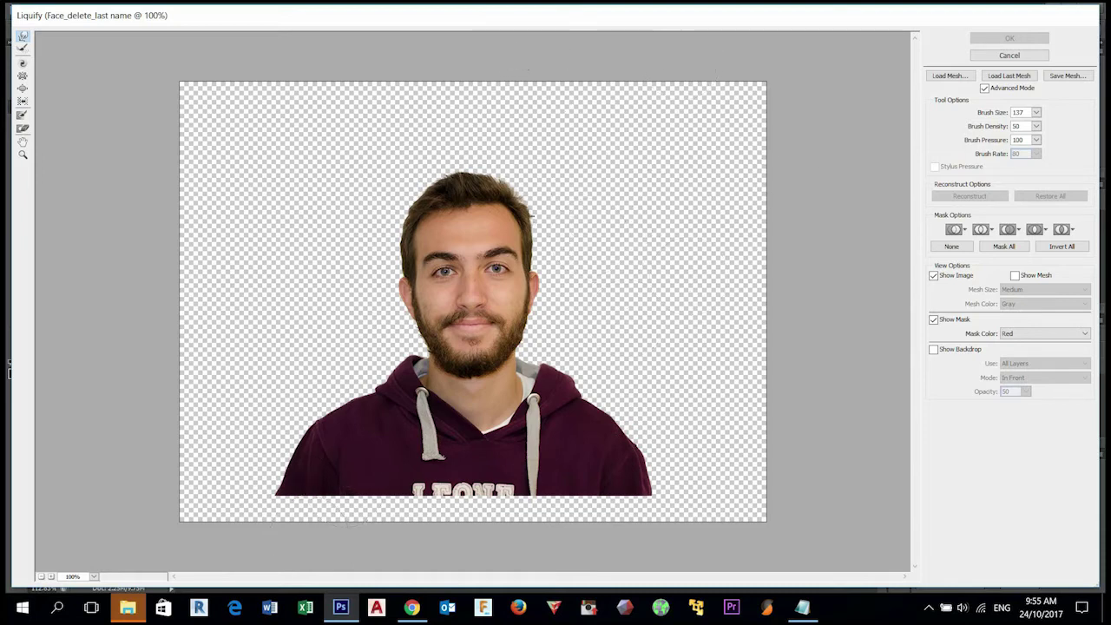
{"action": "mouse_move", "coordinate": [549, 196]}
{"action": "left_mouse_down"}
{"action": "mouse_move", "coordinate": [568, 172]}
{"action": "mouse_move", "coordinate": [511, 243]}
{"action": "mouse_move", "coordinate": [526, 271]}
{"action": "mouse_move", "coordinate": [591, 261]}
{"action": "mouse_move", "coordinate": [520, 302]}
{"action": "mouse_move", "coordinate": [569, 281]}
{"action": "mouse_move", "coordinate": [591, 251]}
{"action": "mouse_move", "coordinate": [584, 213]}
{"action": "left_mouse_up"}
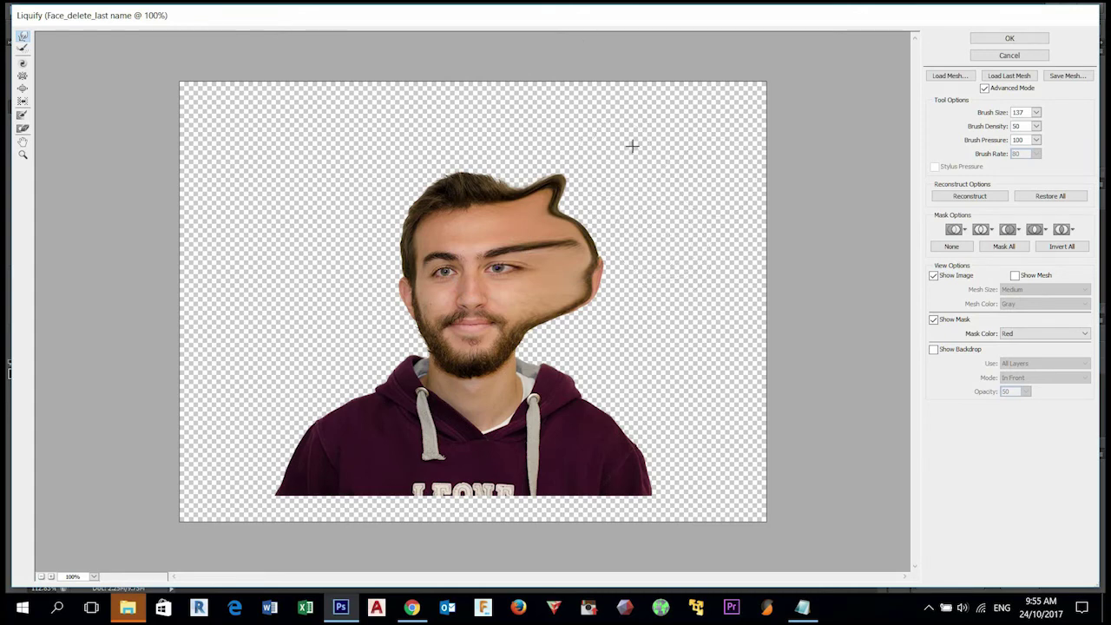
{"action": "left_click_drag", "start_coordinate": [547, 149], "coordinate": [537, 196]}
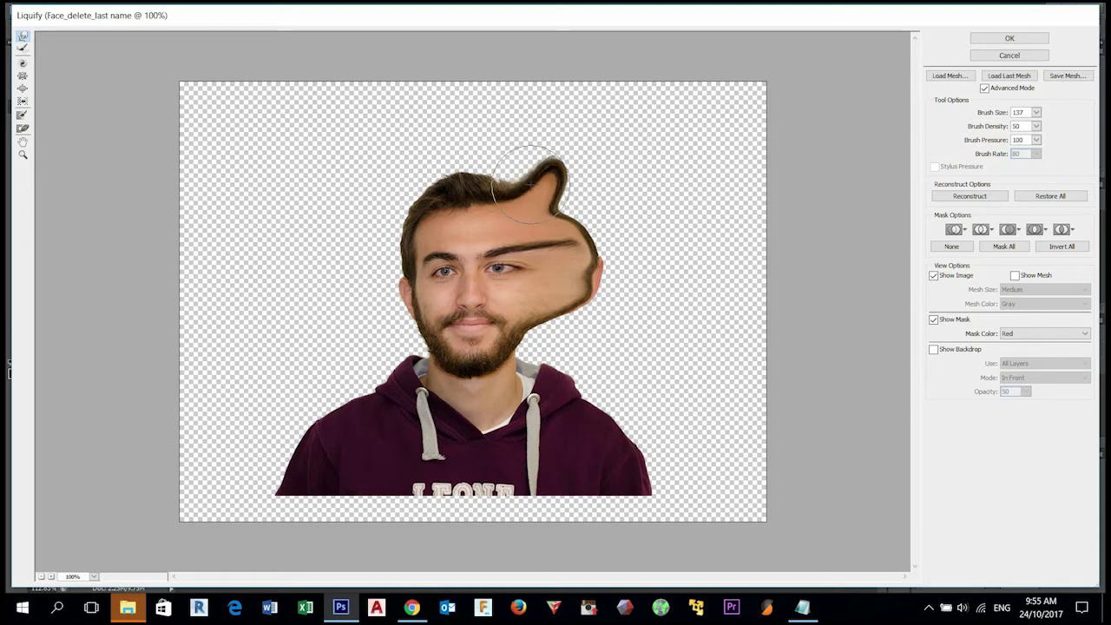
{"action": "mouse_move", "coordinate": [508, 191]}
{"action": "left_mouse_down"}
{"action": "mouse_move", "coordinate": [541, 141]}
{"action": "mouse_move", "coordinate": [534, 114]}
{"action": "mouse_move", "coordinate": [507, 129]}
{"action": "mouse_move", "coordinate": [478, 173]}
{"action": "mouse_move", "coordinate": [468, 161]}
{"action": "mouse_move", "coordinate": [563, 204]}
{"action": "mouse_move", "coordinate": [590, 202]}
{"action": "left_mouse_up"}
{"action": "mouse_move", "coordinate": [651, 179]}
{"action": "left_mouse_down"}
{"action": "mouse_move", "coordinate": [604, 146]}
{"action": "mouse_move", "coordinate": [593, 157]}
{"action": "mouse_move", "coordinate": [637, 115]}
{"action": "mouse_move", "coordinate": [595, 156]}
{"action": "mouse_move", "coordinate": [605, 112]}
{"action": "mouse_move", "coordinate": [620, 177]}
{"action": "mouse_move", "coordinate": [652, 150]}
{"action": "mouse_move", "coordinate": [643, 141]}
{"action": "mouse_move", "coordinate": [661, 188]}
{"action": "mouse_move", "coordinate": [581, 212]}
{"action": "mouse_move", "coordinate": [621, 224]}
{"action": "mouse_move", "coordinate": [608, 232]}
{"action": "mouse_move", "coordinate": [642, 249]}
{"action": "mouse_move", "coordinate": [616, 257]}
{"action": "mouse_move", "coordinate": [659, 283]}
{"action": "mouse_move", "coordinate": [583, 279]}
{"action": "mouse_move", "coordinate": [666, 314]}
{"action": "mouse_move", "coordinate": [579, 313]}
{"action": "mouse_move", "coordinate": [614, 322]}
{"action": "mouse_move", "coordinate": [540, 312]}
{"action": "mouse_move", "coordinate": [573, 339]}
{"action": "mouse_move", "coordinate": [533, 343]}
{"action": "mouse_move", "coordinate": [563, 350]}
{"action": "mouse_move", "coordinate": [617, 336]}
{"action": "mouse_move", "coordinate": [616, 324]}
{"action": "mouse_move", "coordinate": [648, 311]}
{"action": "mouse_move", "coordinate": [651, 291]}
{"action": "mouse_move", "coordinate": [714, 252]}
{"action": "mouse_move", "coordinate": [643, 228]}
{"action": "mouse_move", "coordinate": [639, 209]}
{"action": "mouse_move", "coordinate": [702, 191]}
{"action": "left_mouse_up"}
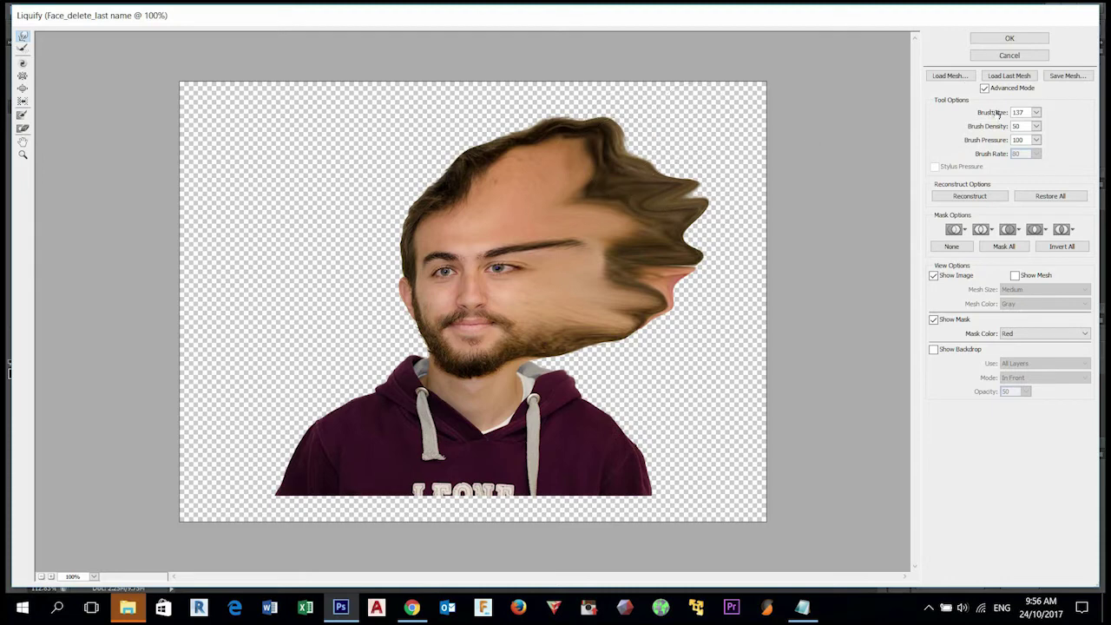
{"action": "left_click_drag", "start_coordinate": [996, 113], "coordinate": [988, 116]}
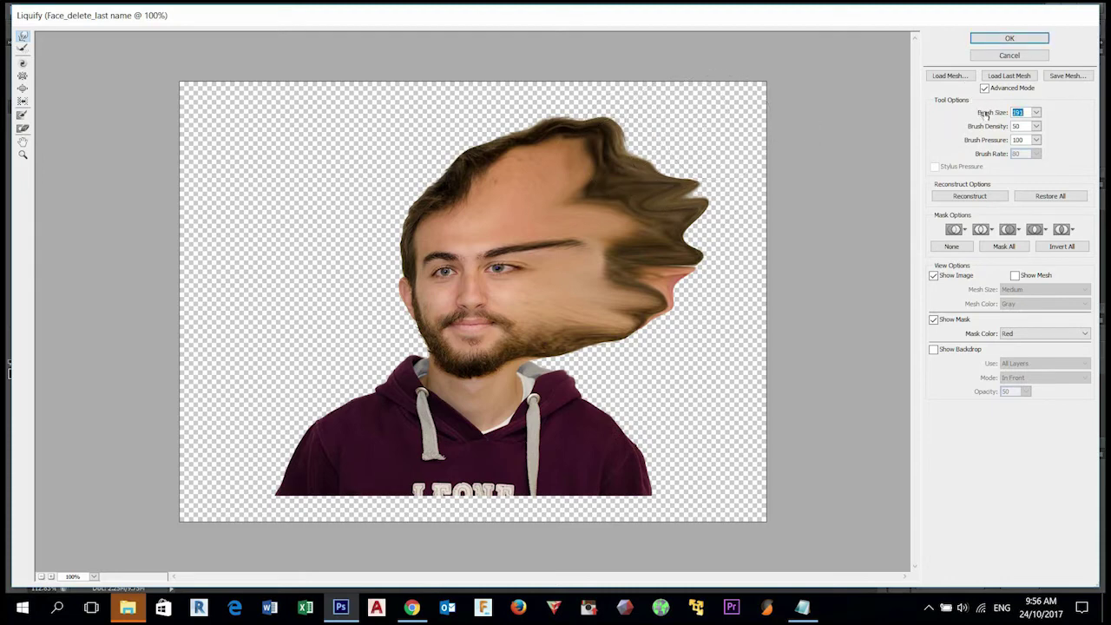
- With a smaller warp brush, pull the top-right hair into spikes and streaks filling the right edge
{"action": "left_click_drag", "start_coordinate": [999, 115], "coordinate": [974, 111]}
{"action": "mouse_move", "coordinate": [670, 139]}
{"action": "left_mouse_down"}
{"action": "mouse_move", "coordinate": [630, 118]}
{"action": "mouse_move", "coordinate": [724, 140]}
{"action": "mouse_move", "coordinate": [670, 165]}
{"action": "mouse_move", "coordinate": [712, 161]}
{"action": "mouse_move", "coordinate": [665, 166]}
{"action": "mouse_move", "coordinate": [713, 185]}
{"action": "mouse_move", "coordinate": [720, 217]}
{"action": "mouse_move", "coordinate": [695, 239]}
{"action": "mouse_move", "coordinate": [723, 250]}
{"action": "mouse_move", "coordinate": [695, 241]}
{"action": "mouse_move", "coordinate": [730, 235]}
{"action": "mouse_move", "coordinate": [668, 285]}
{"action": "mouse_move", "coordinate": [692, 302]}
{"action": "mouse_move", "coordinate": [669, 329]}
{"action": "mouse_move", "coordinate": [632, 338]}
{"action": "mouse_move", "coordinate": [670, 364]}
{"action": "left_mouse_up"}
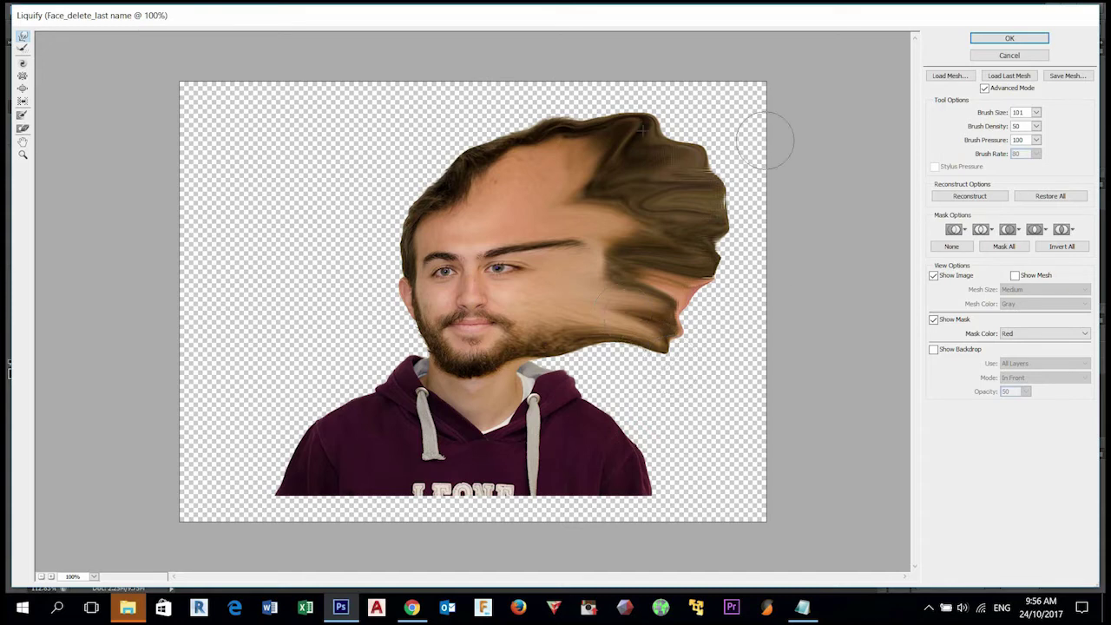
{"action": "left_click_drag", "start_coordinate": [640, 129], "coordinate": [665, 100]}
{"action": "left_click_drag", "start_coordinate": [699, 144], "coordinate": [720, 92]}
{"action": "mouse_move", "coordinate": [651, 131]}
{"action": "left_mouse_down"}
{"action": "mouse_move", "coordinate": [691, 68]}
{"action": "mouse_move", "coordinate": [675, 55]}
{"action": "mouse_move", "coordinate": [652, 91]}
{"action": "mouse_move", "coordinate": [621, 104]}
{"action": "mouse_move", "coordinate": [549, 108]}
{"action": "mouse_move", "coordinate": [664, 111]}
{"action": "mouse_move", "coordinate": [783, 59]}
{"action": "mouse_move", "coordinate": [623, 172]}
{"action": "mouse_move", "coordinate": [719, 139]}
{"action": "mouse_move", "coordinate": [830, 62]}
{"action": "mouse_move", "coordinate": [726, 169]}
{"action": "mouse_move", "coordinate": [755, 147]}
{"action": "mouse_move", "coordinate": [701, 186]}
{"action": "left_mouse_up"}
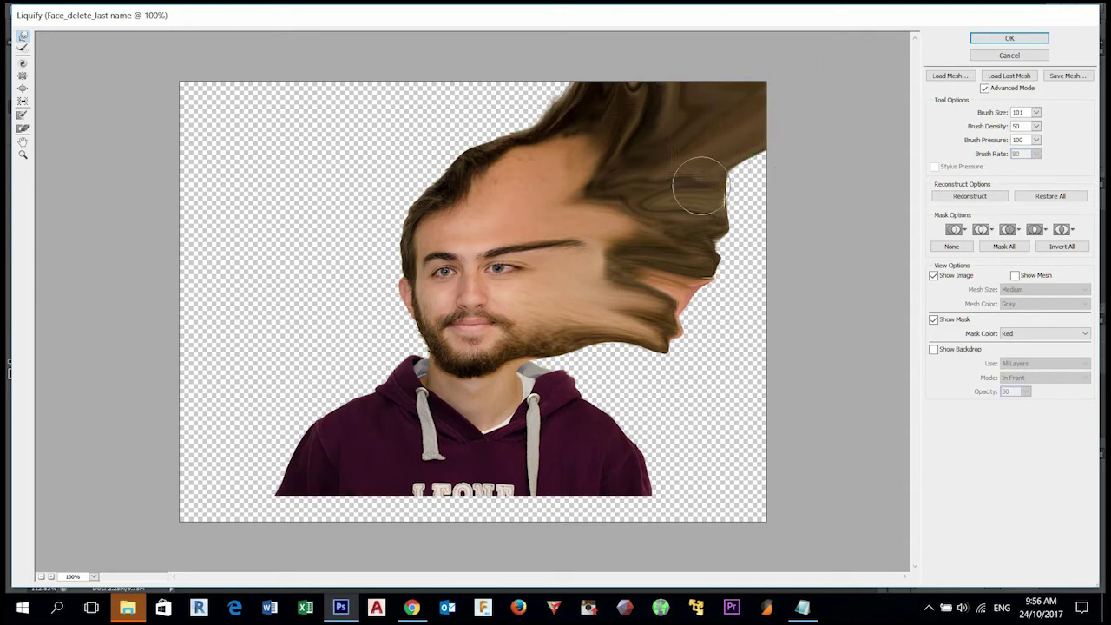
{"action": "left_click_drag", "start_coordinate": [795, 155], "coordinate": [745, 184]}
{"action": "mouse_move", "coordinate": [638, 144]}
{"action": "left_mouse_down"}
{"action": "mouse_move", "coordinate": [670, 201]}
{"action": "mouse_move", "coordinate": [733, 242]}
{"action": "mouse_move", "coordinate": [725, 274]}
{"action": "mouse_move", "coordinate": [699, 300]}
{"action": "mouse_move", "coordinate": [734, 317]}
{"action": "mouse_move", "coordinate": [790, 382]}
{"action": "mouse_move", "coordinate": [801, 303]}
{"action": "mouse_move", "coordinate": [673, 292]}
{"action": "mouse_move", "coordinate": [822, 275]}
{"action": "mouse_move", "coordinate": [794, 256]}
{"action": "mouse_move", "coordinate": [660, 252]}
{"action": "left_mouse_up"}
{"action": "mouse_move", "coordinate": [794, 199]}
{"action": "left_mouse_down"}
{"action": "mouse_move", "coordinate": [781, 234]}
{"action": "mouse_move", "coordinate": [808, 191]}
{"action": "left_mouse_up"}
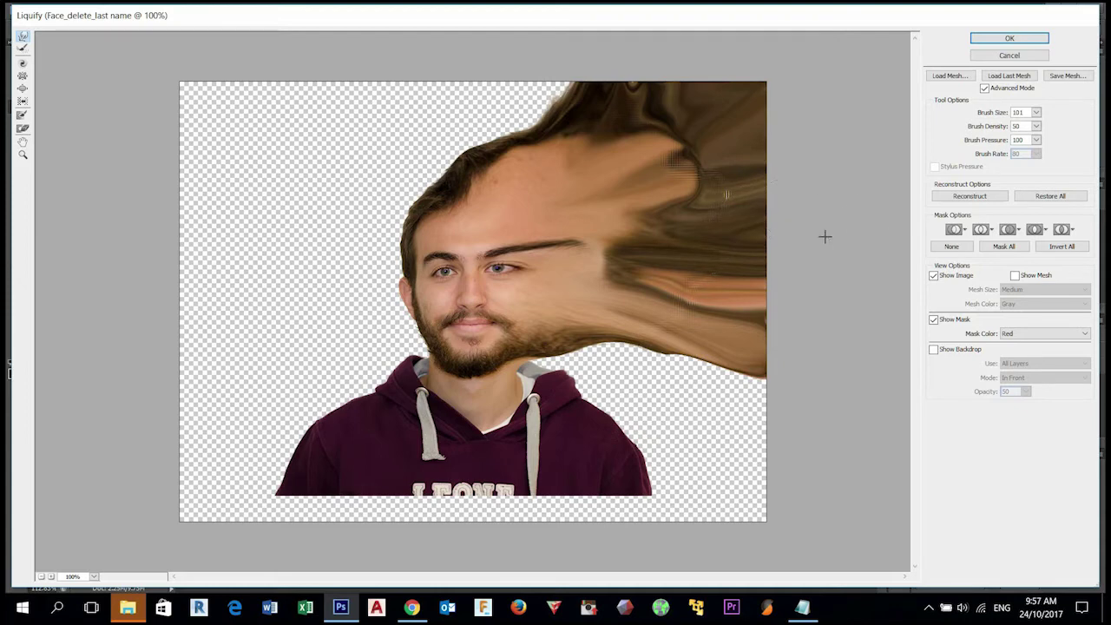
{"action": "mouse_move", "coordinate": [712, 276]}
{"action": "left_mouse_down"}
{"action": "mouse_move", "coordinate": [719, 305]}
{"action": "mouse_move", "coordinate": [610, 283]}
{"action": "mouse_move", "coordinate": [596, 266]}
{"action": "mouse_move", "coordinate": [613, 282]}
{"action": "mouse_move", "coordinate": [658, 256]}
{"action": "mouse_move", "coordinate": [683, 213]}
{"action": "left_mouse_up"}
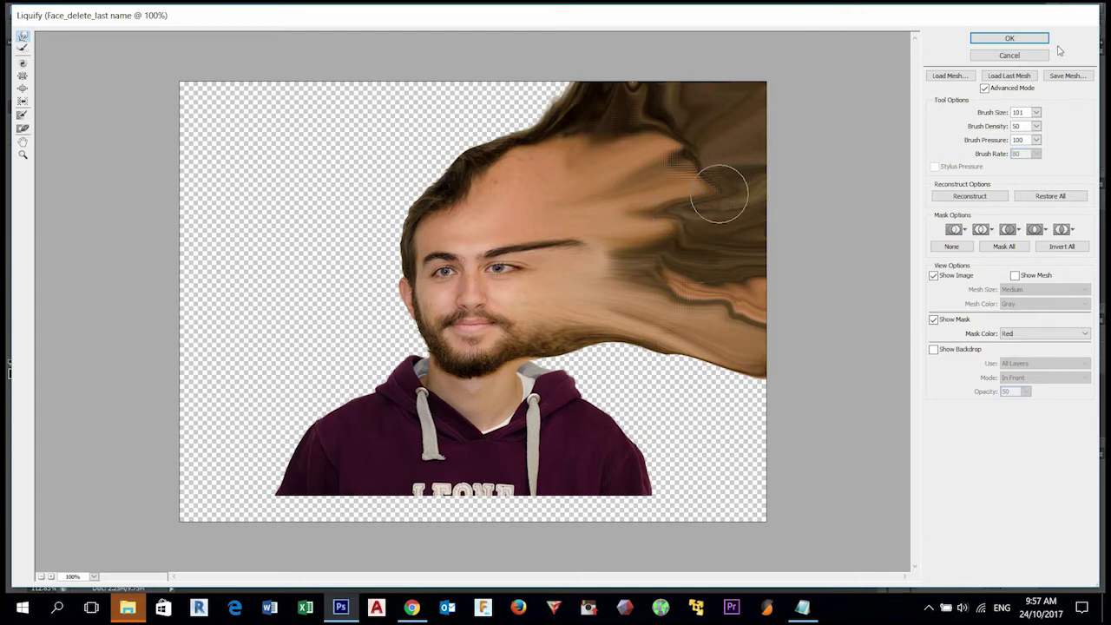
- Commit the Liquify warp and toggle the Effect layer to check beneath it
{"action": "left_click", "coordinate": [1027, 35]}
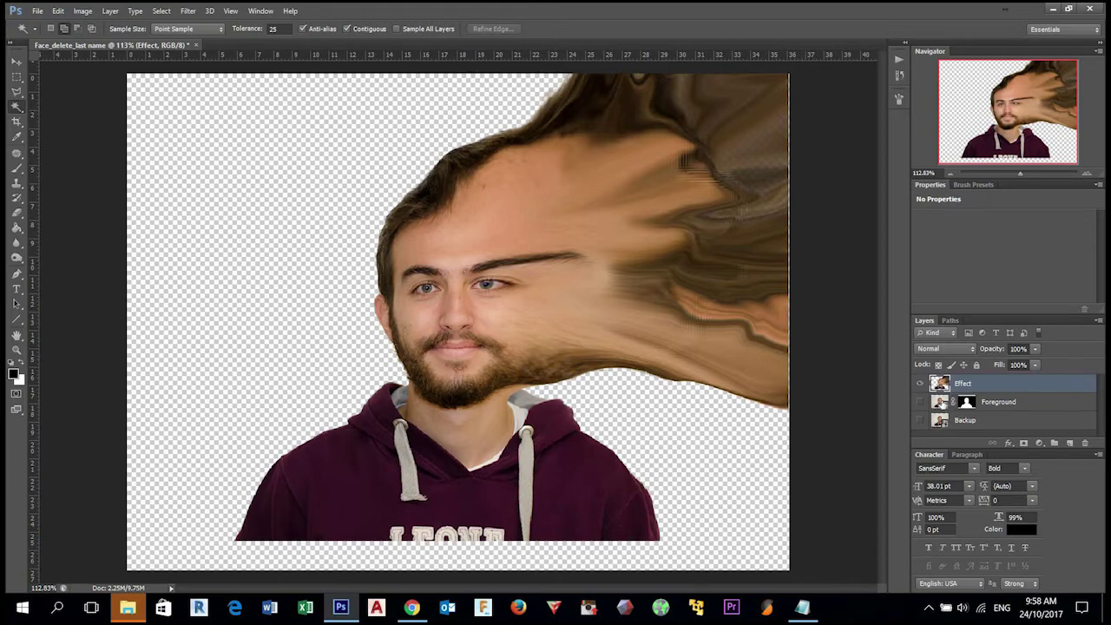
{"action": "left_click", "coordinate": [922, 383]}
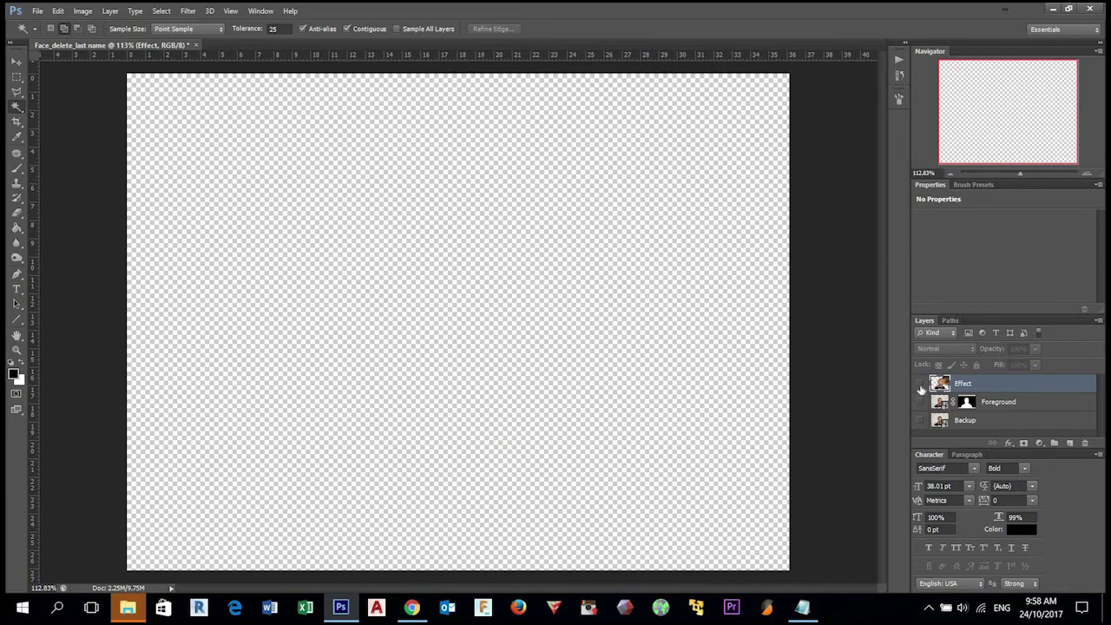
{"action": "left_click", "coordinate": [920, 383]}
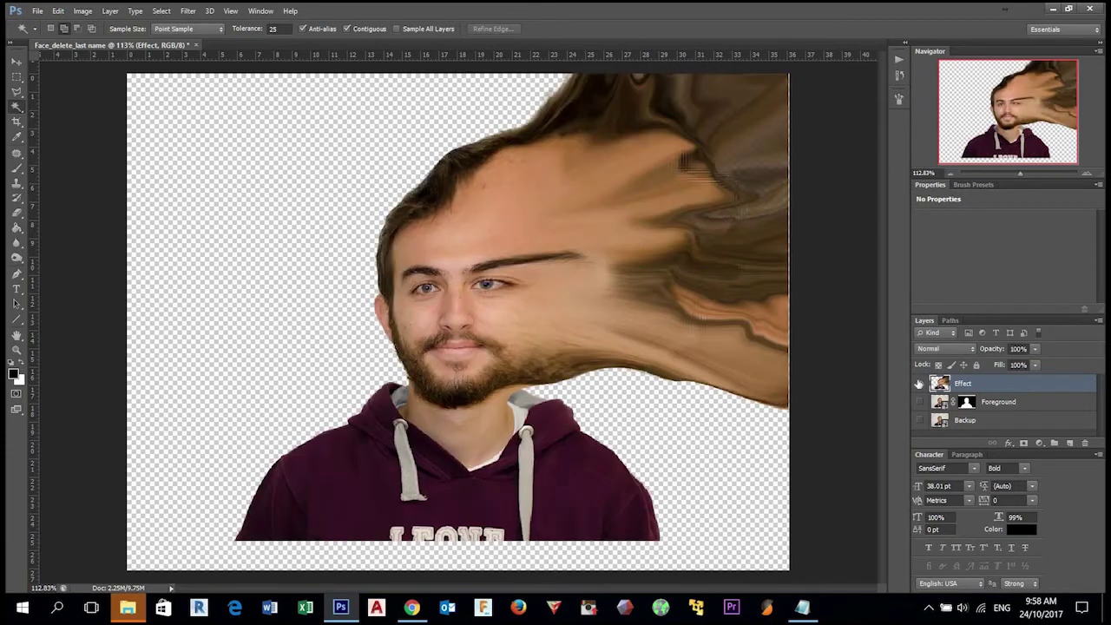
{"action": "left_click", "coordinate": [921, 384]}
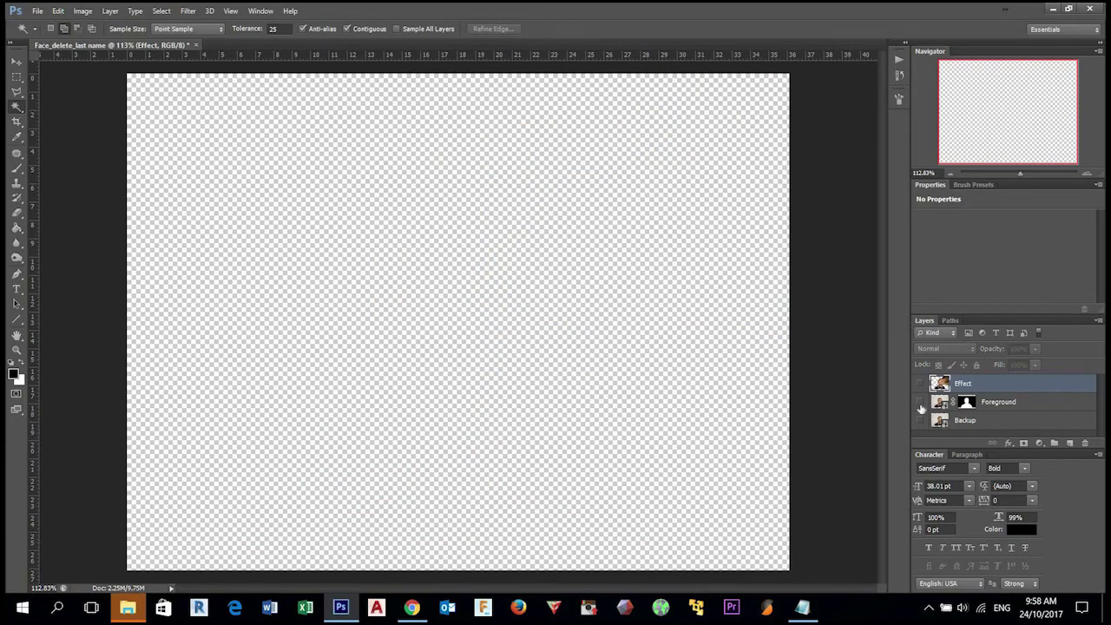
- Compare layers, ending with Effect and Foreground visible, Backup hidden, and a mask added to Effect
{"action": "left_click", "coordinate": [921, 402]}
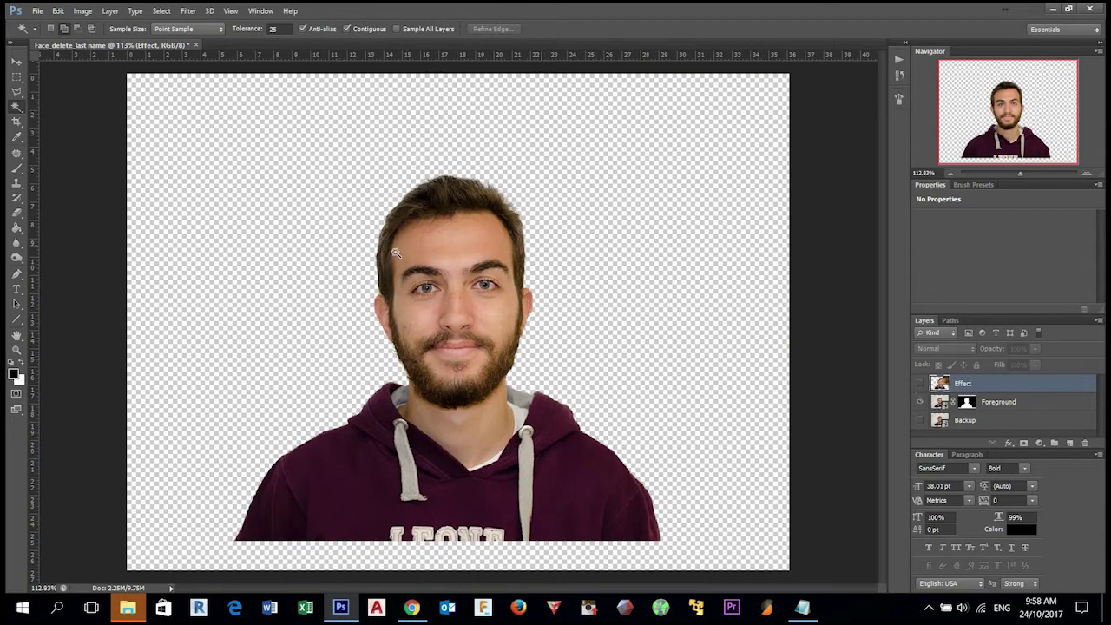
{"action": "left_click", "coordinate": [922, 402]}
{"action": "left_click", "coordinate": [921, 421]}
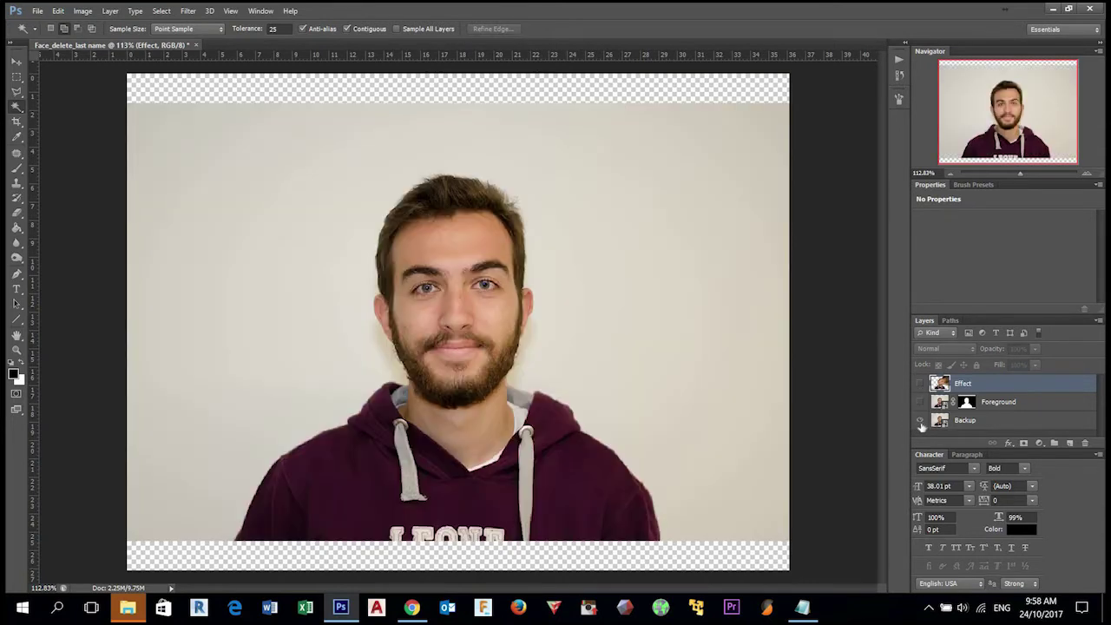
{"action": "left_click", "coordinate": [921, 421]}
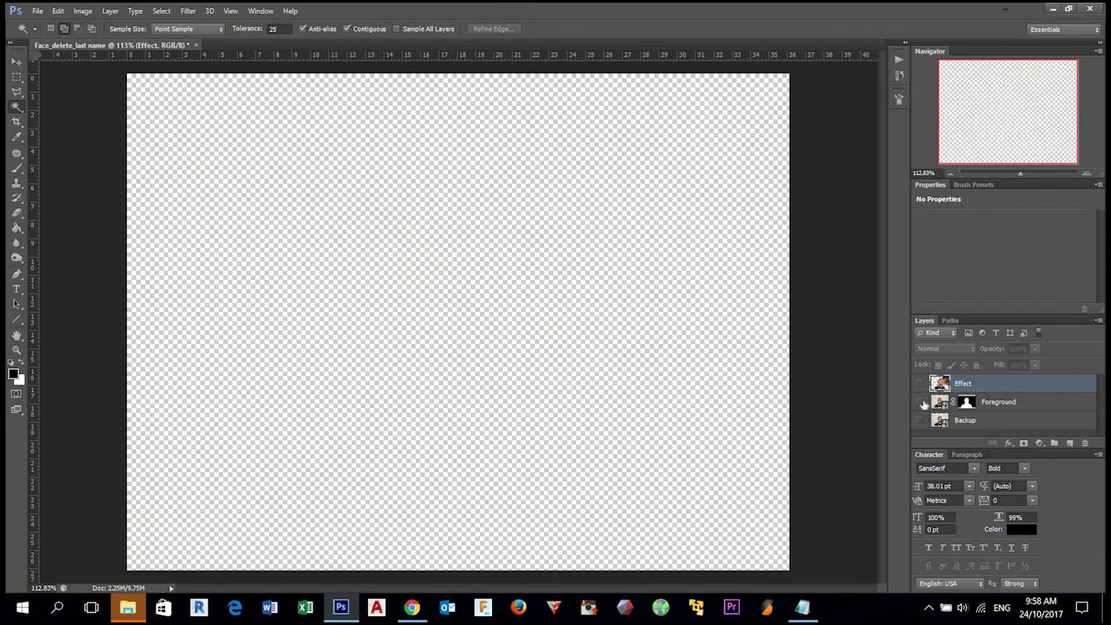
{"action": "left_click", "coordinate": [921, 402]}
{"action": "left_click", "coordinate": [920, 384]}
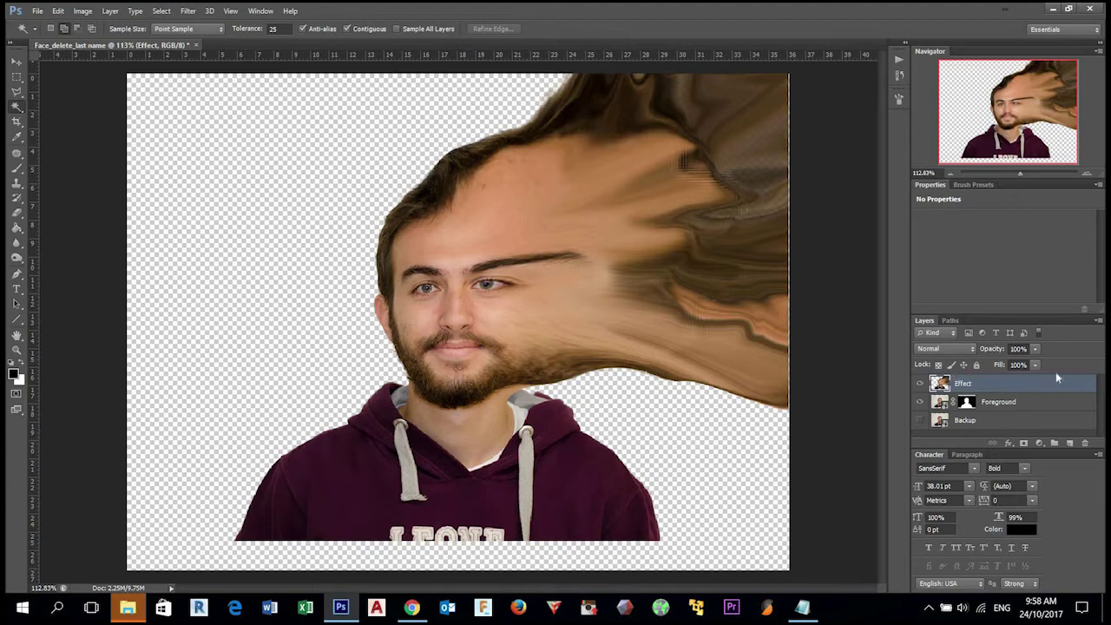
{"action": "left_click", "coordinate": [1025, 443]}
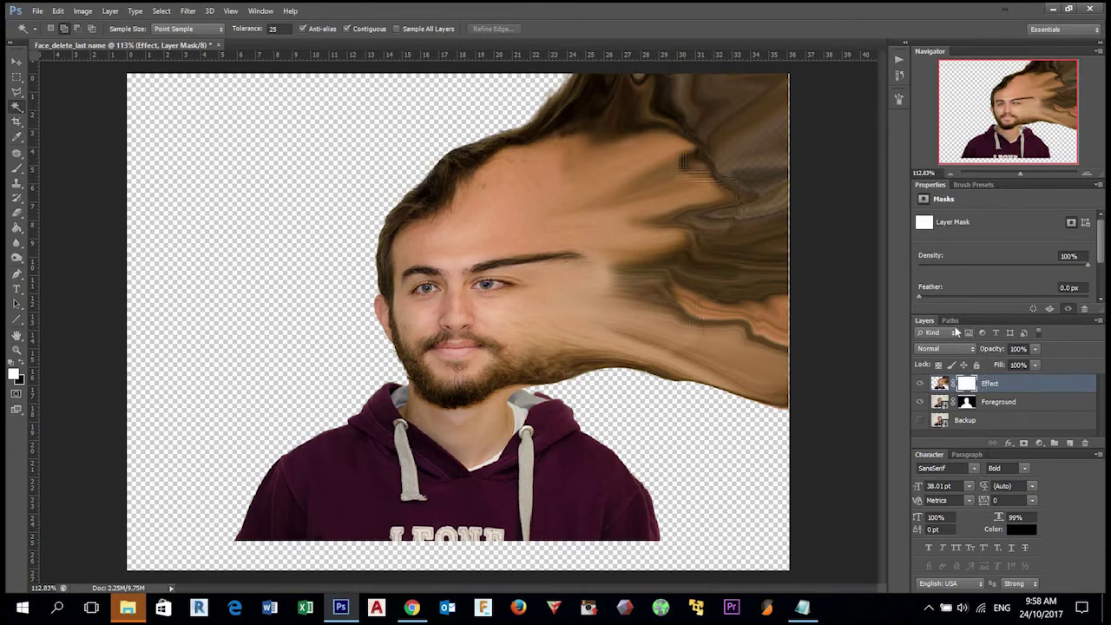
- Invert the Effect layer mask to black with Ctrl+I, hiding the smear
{"action": "key", "text": "ctrl+i"}
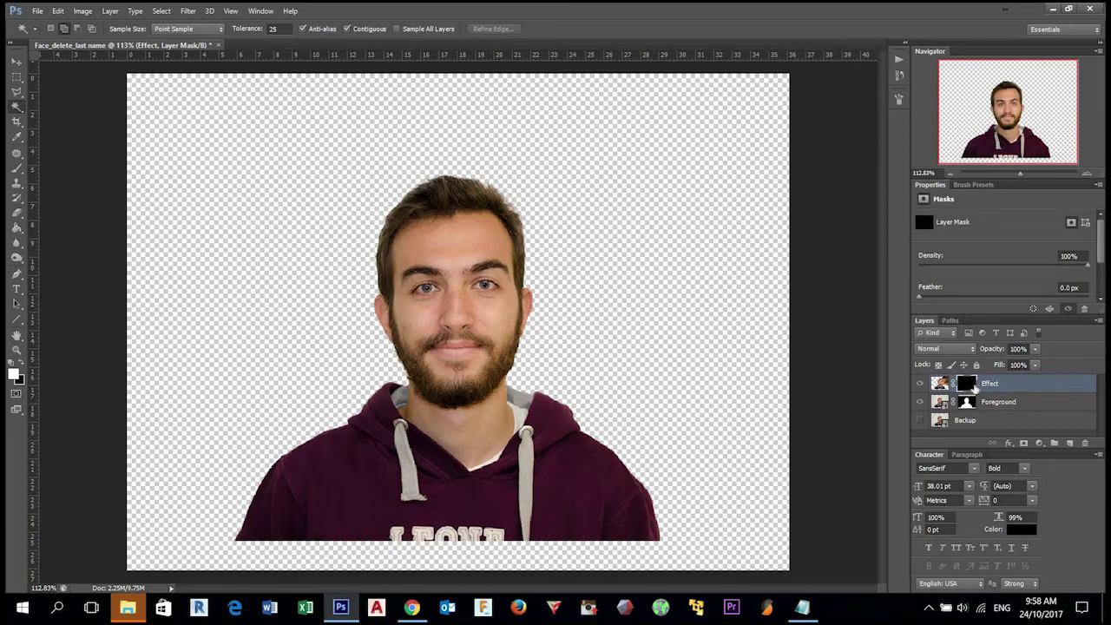
{"action": "left_click", "coordinate": [17, 169]}
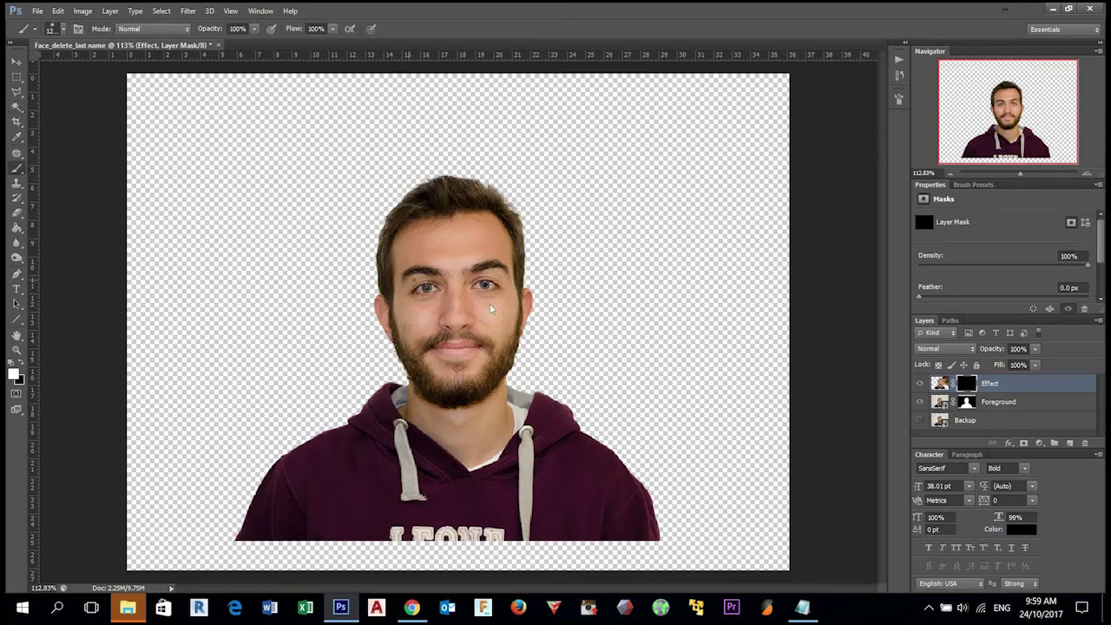
- Pick the normal Brush tool with the soft 618 tip, sized down to 91 px
{"action": "right_click", "coordinate": [413, 280]}
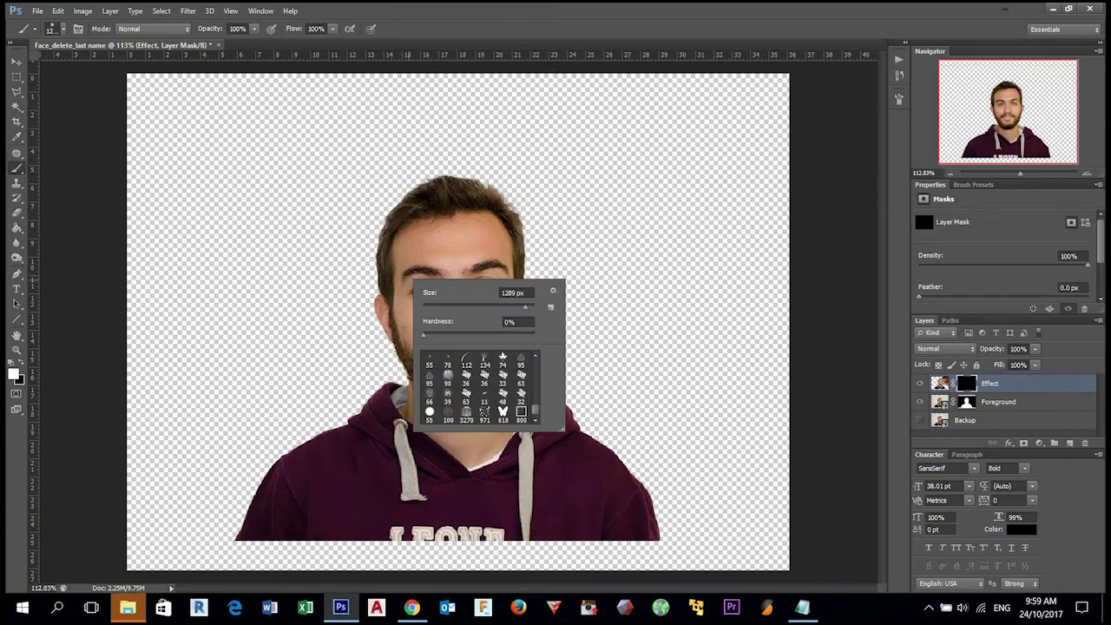
{"action": "right_click", "coordinate": [17, 169]}
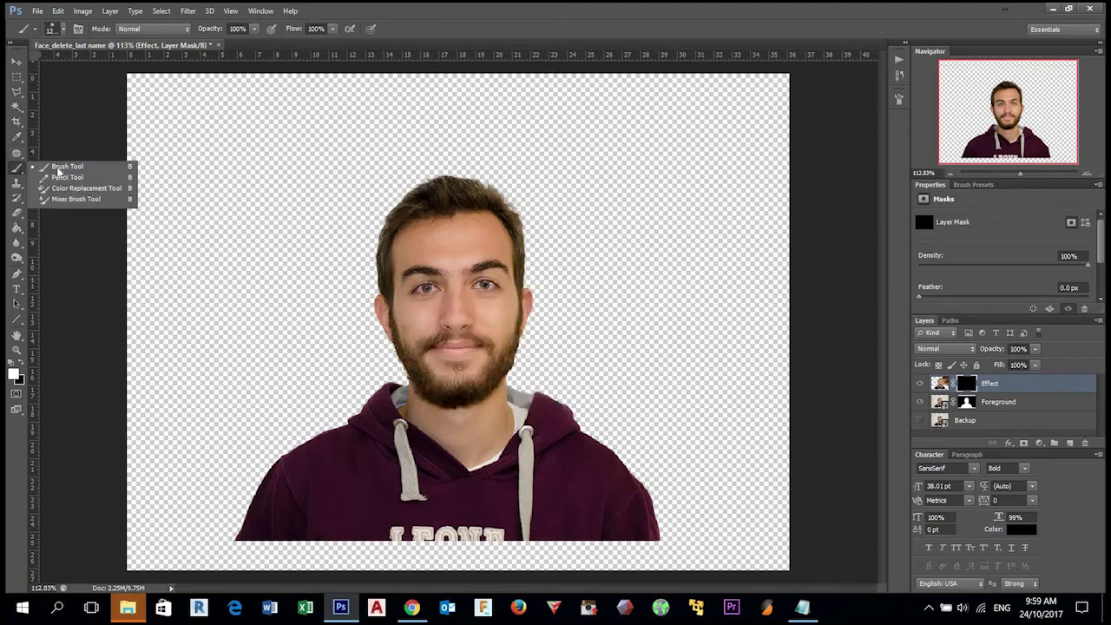
{"action": "left_click", "coordinate": [57, 170]}
{"action": "right_click", "coordinate": [539, 326]}
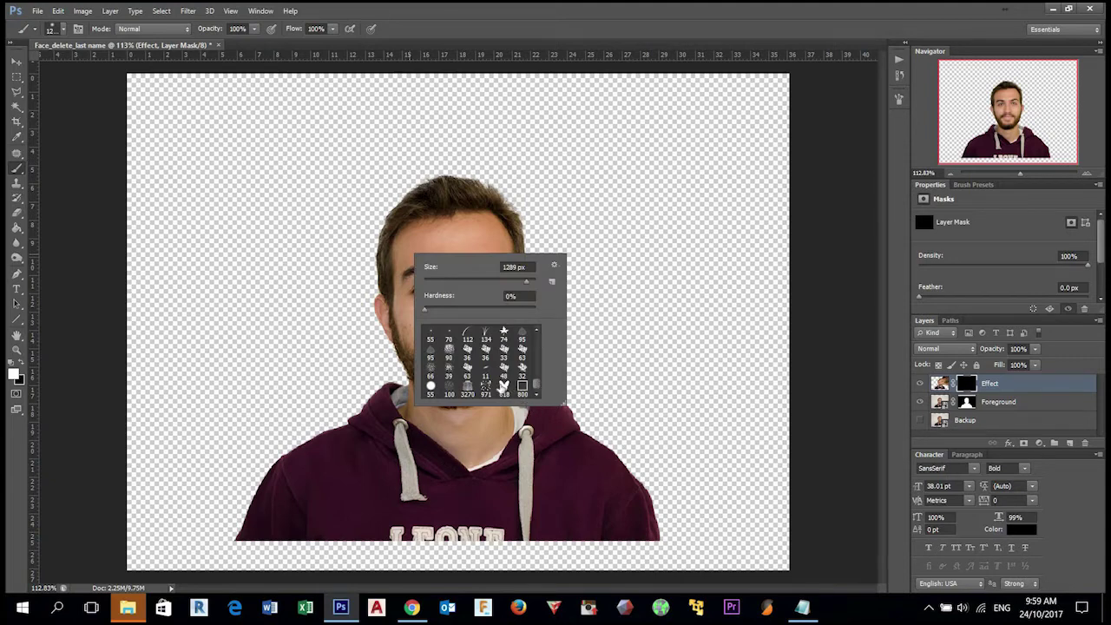
{"action": "left_click", "coordinate": [504, 386]}
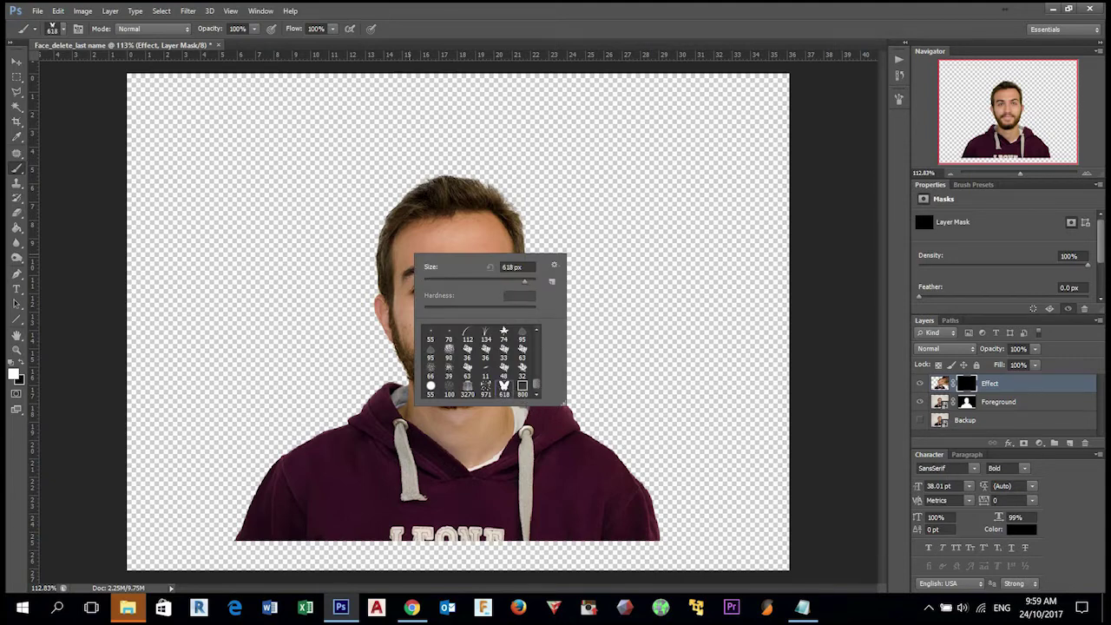
{"action": "left_click_drag", "start_coordinate": [524, 281], "coordinate": [505, 281]}
{"action": "left_click", "coordinate": [492, 282]}
{"action": "left_click", "coordinate": [474, 281]}
{"action": "key", "text": "Return"}
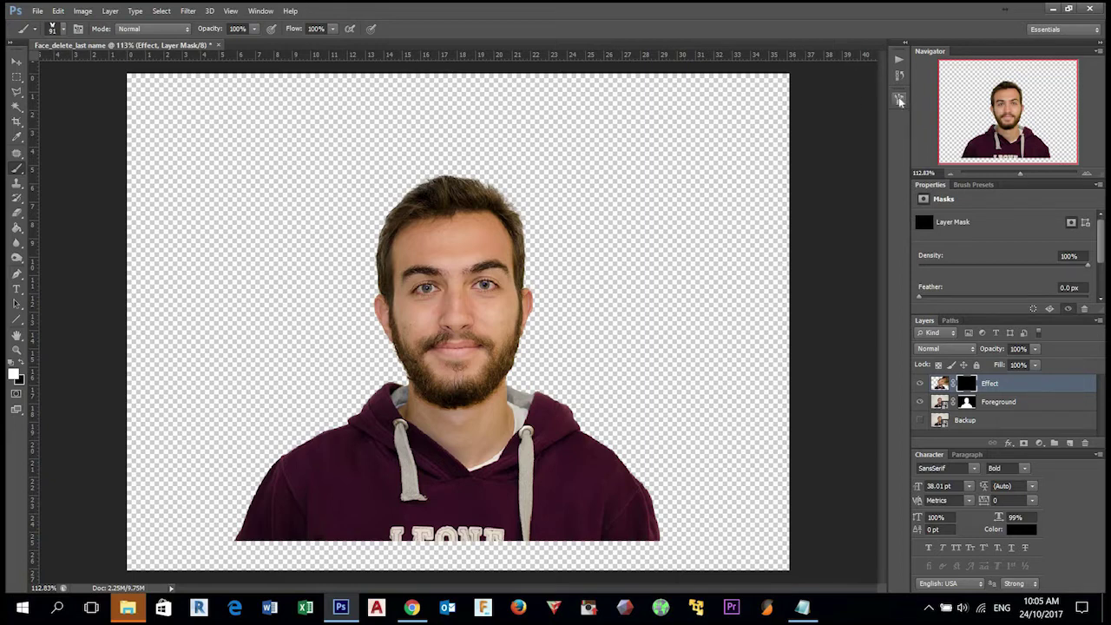
- Open the Brush panel to show the brush tips, currently a 91 px tip, with size and spacing
{"action": "left_click", "coordinate": [899, 101]}
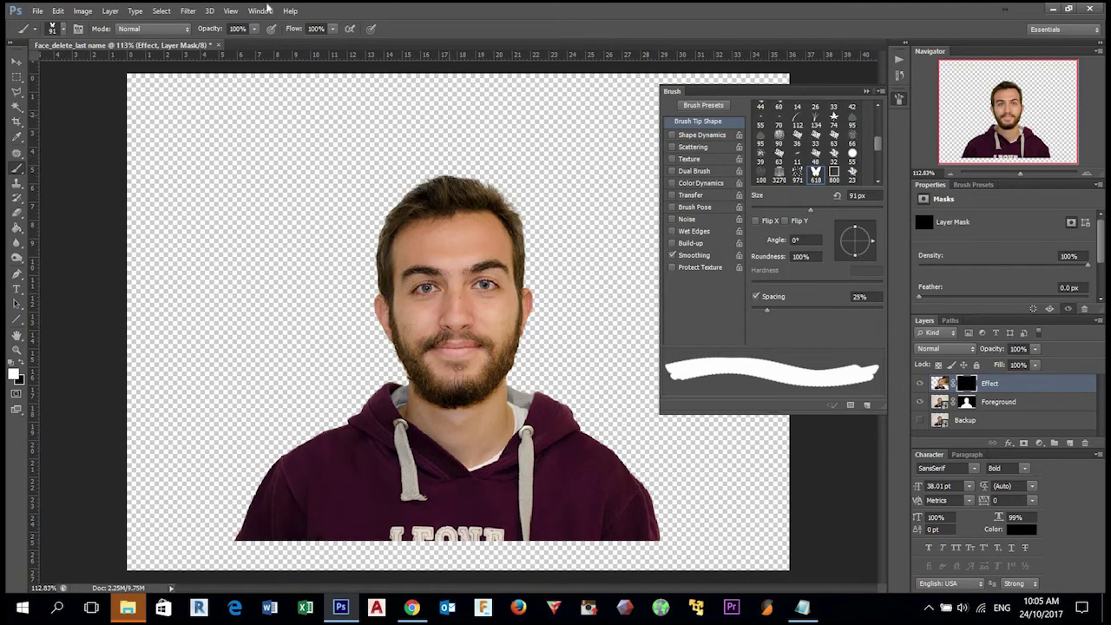
{"action": "left_click", "coordinate": [259, 11]}
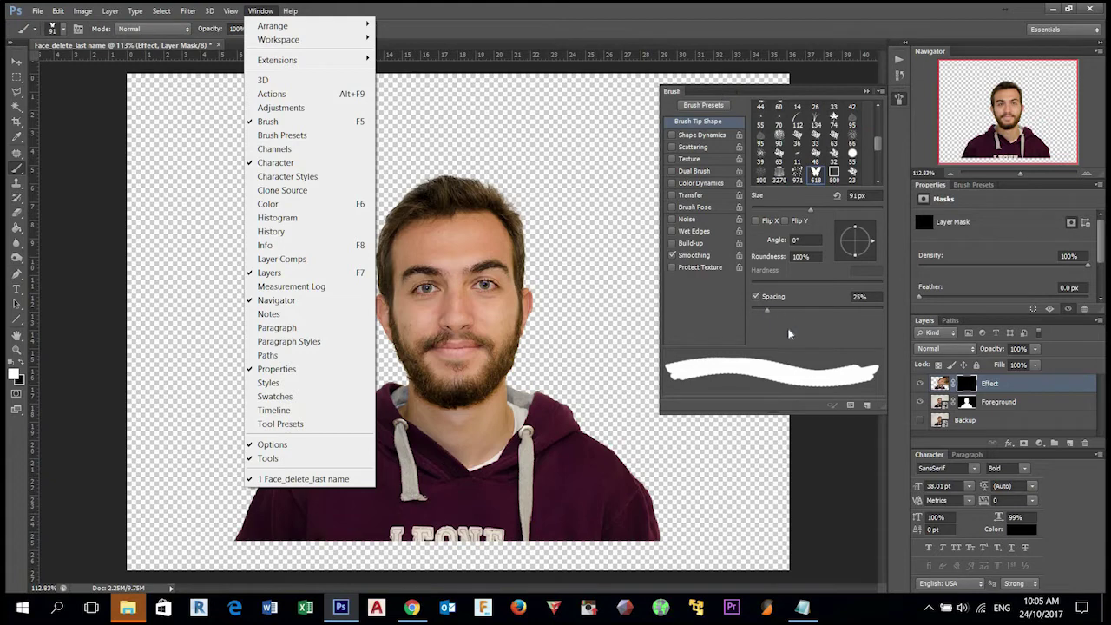
{"action": "left_click", "coordinate": [686, 124]}
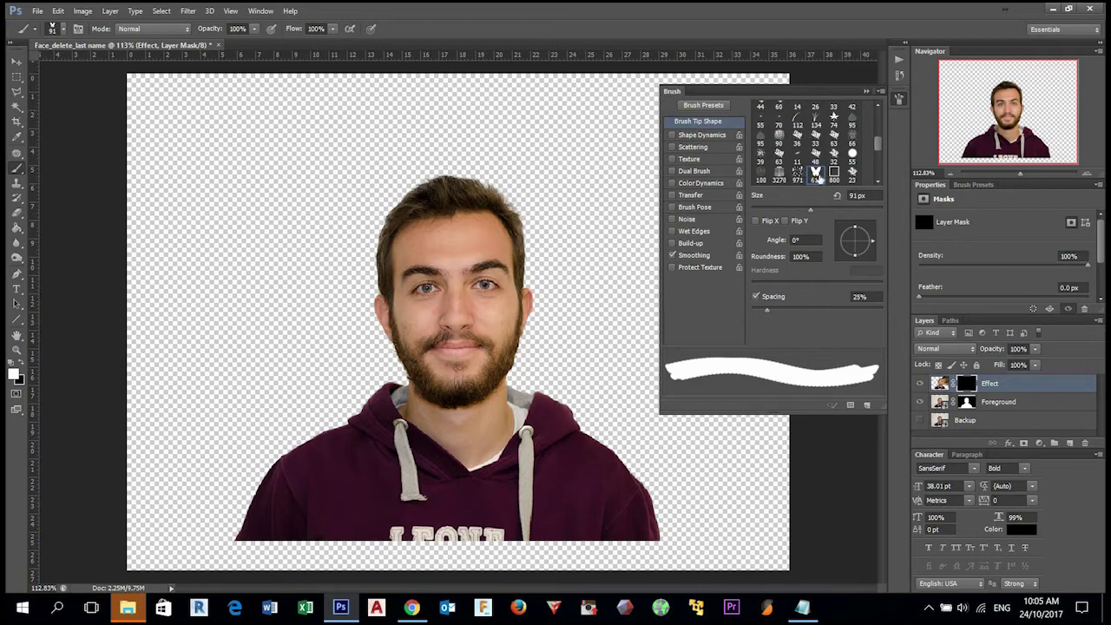
- Select the butterfly brush tip and widen its dab spacing to about 255%, testing a stroke
{"action": "left_click", "coordinate": [818, 178]}
{"action": "left_click", "coordinate": [818, 211]}
{"action": "left_click_drag", "start_coordinate": [770, 310], "coordinate": [856, 310]}
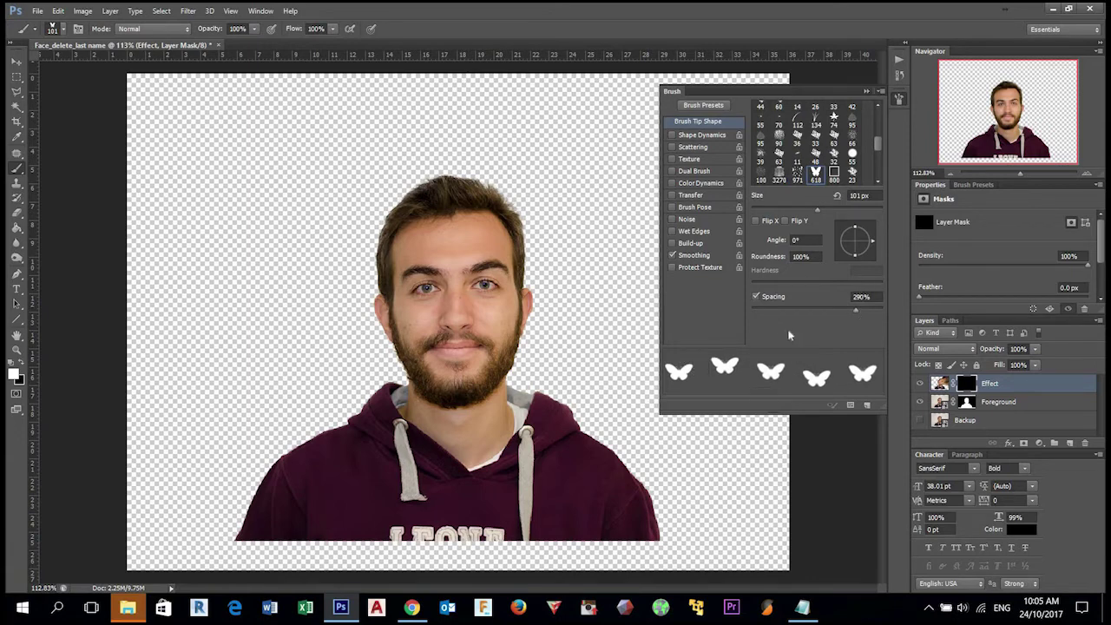
{"action": "left_click", "coordinate": [855, 311]}
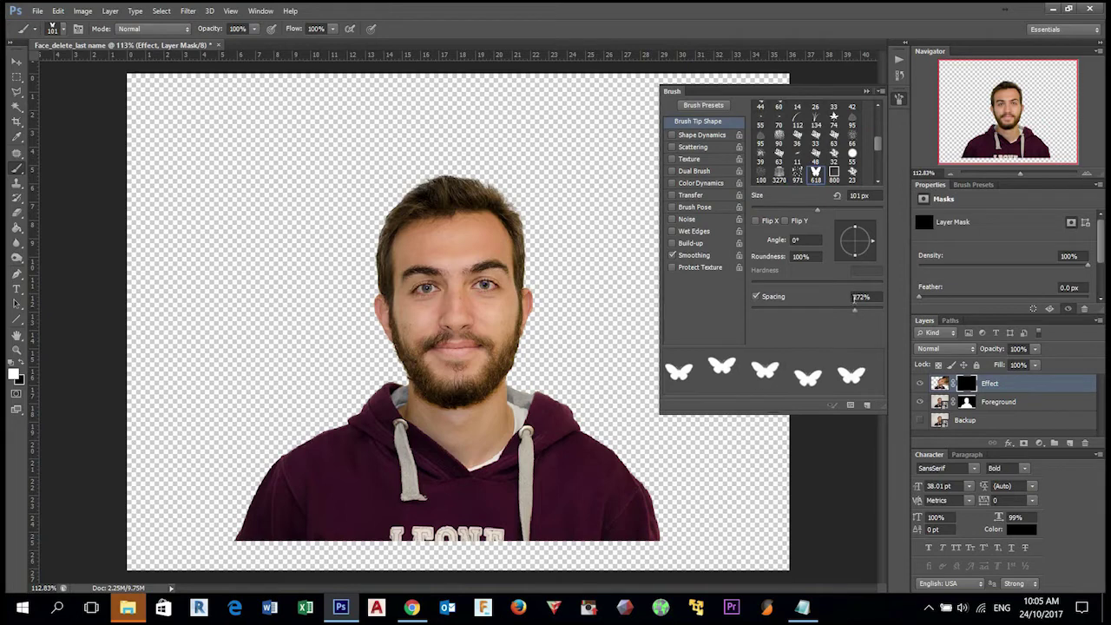
{"action": "left_click_drag", "start_coordinate": [854, 310], "coordinate": [852, 311]}
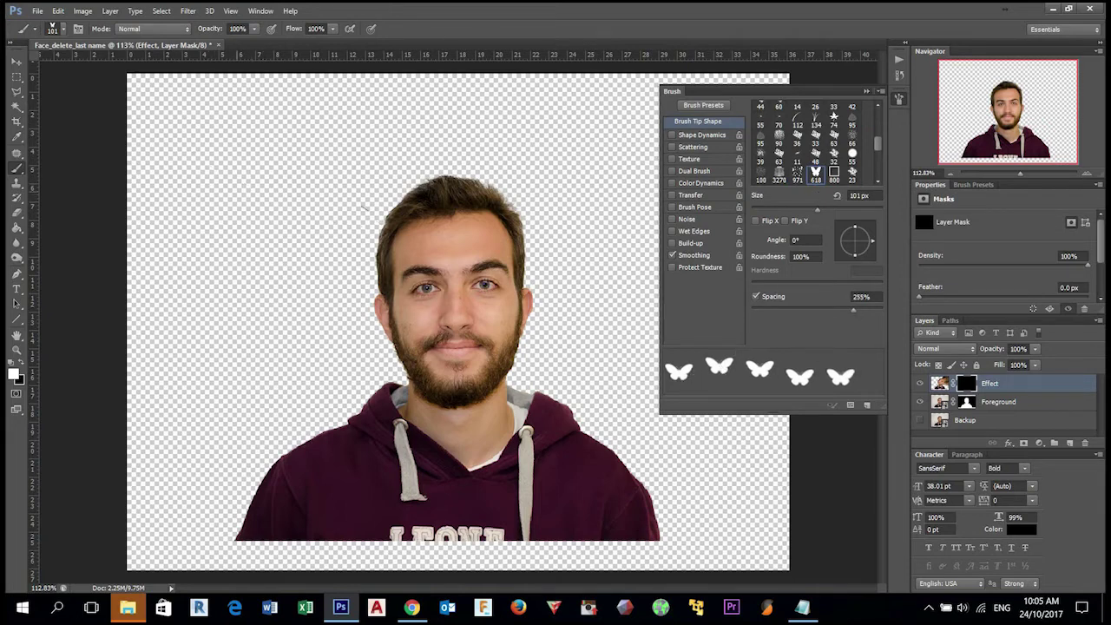
{"action": "mouse_move", "coordinate": [440, 338]}
{"action": "left_mouse_down"}
{"action": "mouse_move", "coordinate": [636, 486]}
{"action": "mouse_move", "coordinate": [662, 482]}
{"action": "left_mouse_up"}
- Add an empty Layer 1 above Effect and undo a test butterfly trail
{"action": "left_click", "coordinate": [1070, 442]}
{"action": "mouse_move", "coordinate": [203, 157]}
{"action": "left_mouse_down"}
{"action": "mouse_move", "coordinate": [282, 202]}
{"action": "mouse_move", "coordinate": [316, 293]}
{"action": "mouse_move", "coordinate": [488, 361]}
{"action": "mouse_move", "coordinate": [634, 486]}
{"action": "left_mouse_up"}
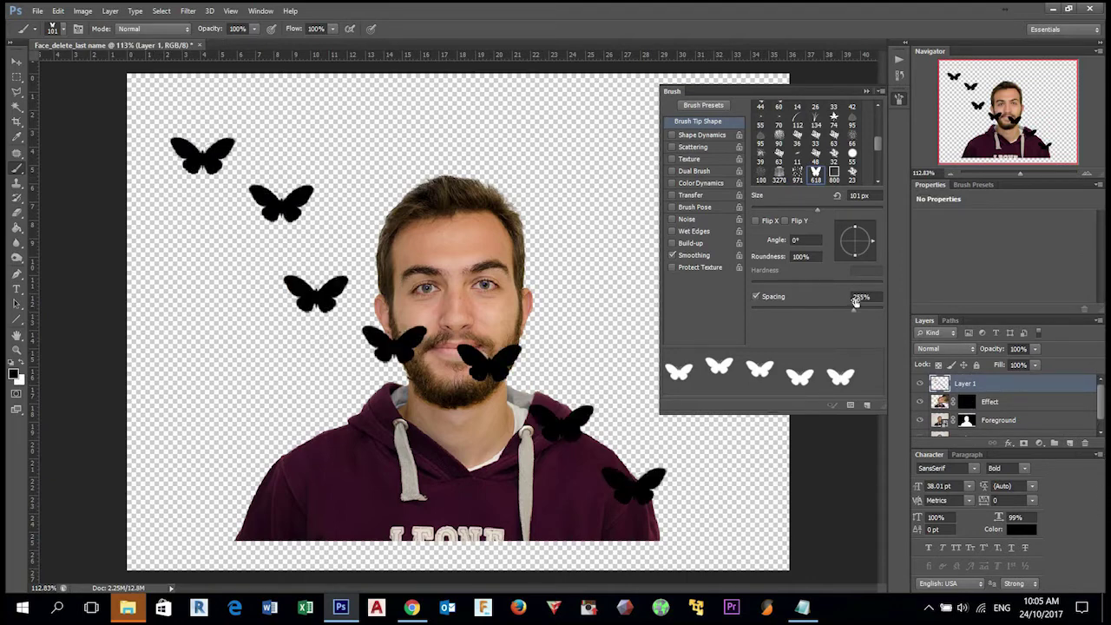
{"action": "key", "text": "ctrl+z"}
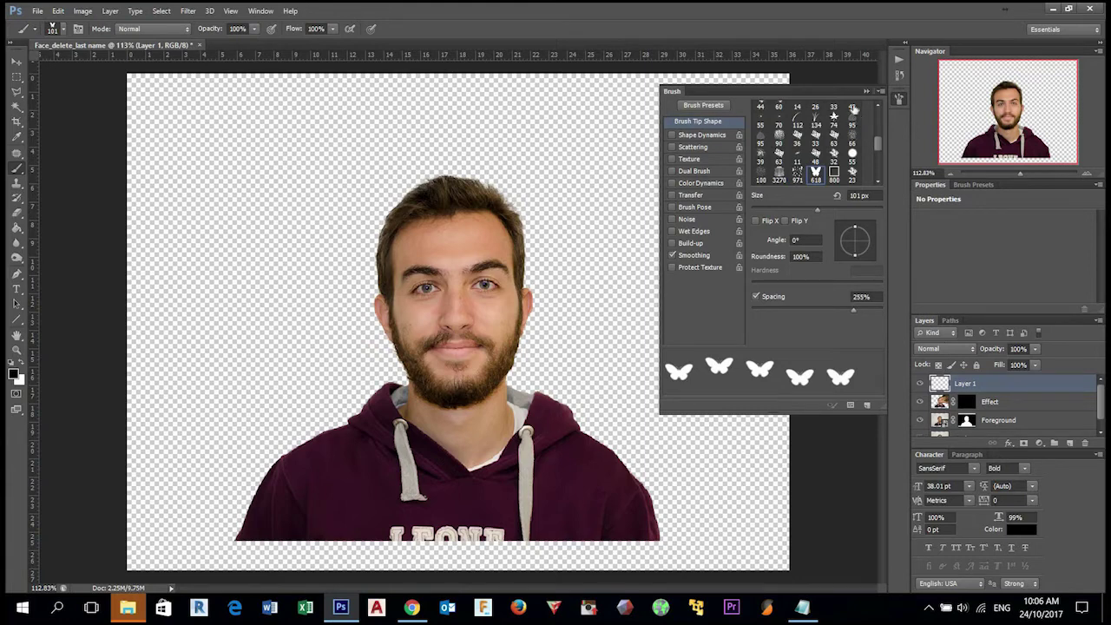
- Try a 74 px star tip, undo its strokes, then return to the 618 px butterfly tip at 246% spacing
{"action": "left_click", "coordinate": [834, 122]}
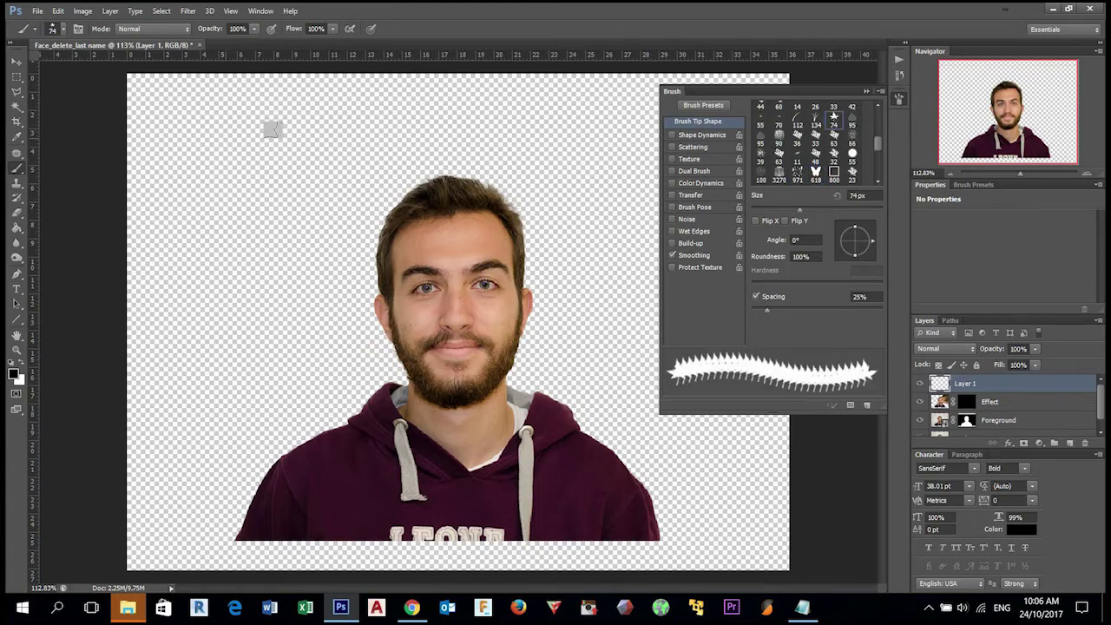
{"action": "mouse_move", "coordinate": [224, 150]}
{"action": "left_mouse_down"}
{"action": "mouse_move", "coordinate": [288, 186]}
{"action": "mouse_move", "coordinate": [476, 494]}
{"action": "left_mouse_up"}
{"action": "left_click", "coordinate": [813, 309]}
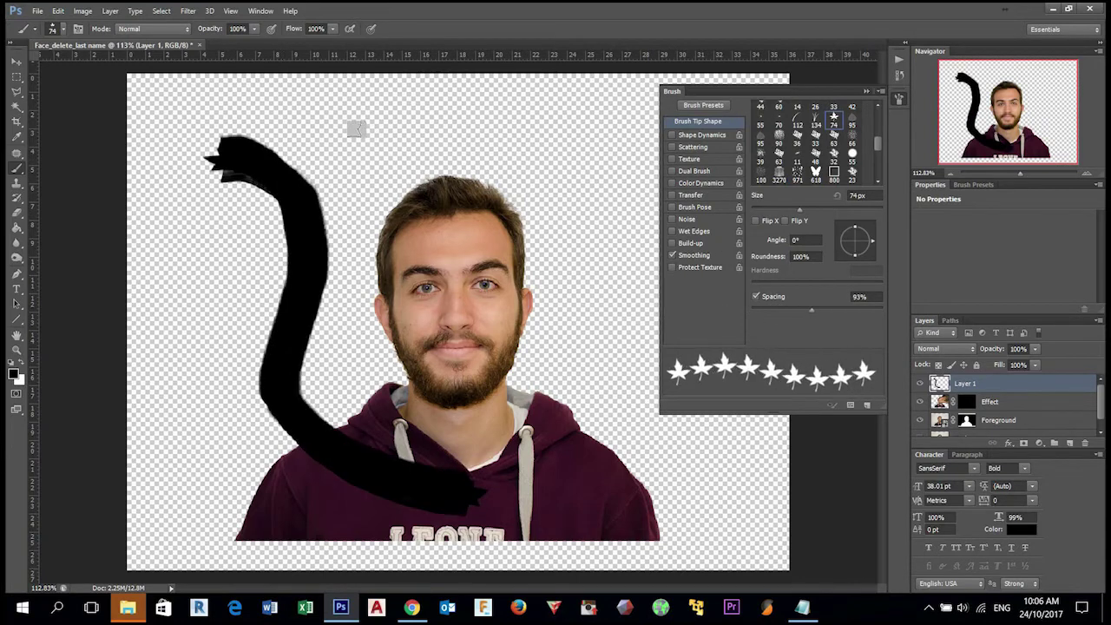
{"action": "mouse_move", "coordinate": [363, 136]}
{"action": "left_mouse_down"}
{"action": "mouse_move", "coordinate": [475, 246]}
{"action": "mouse_move", "coordinate": [618, 426]}
{"action": "left_mouse_up"}
{"action": "left_click_drag", "start_coordinate": [842, 440], "coordinate": [834, 433]}
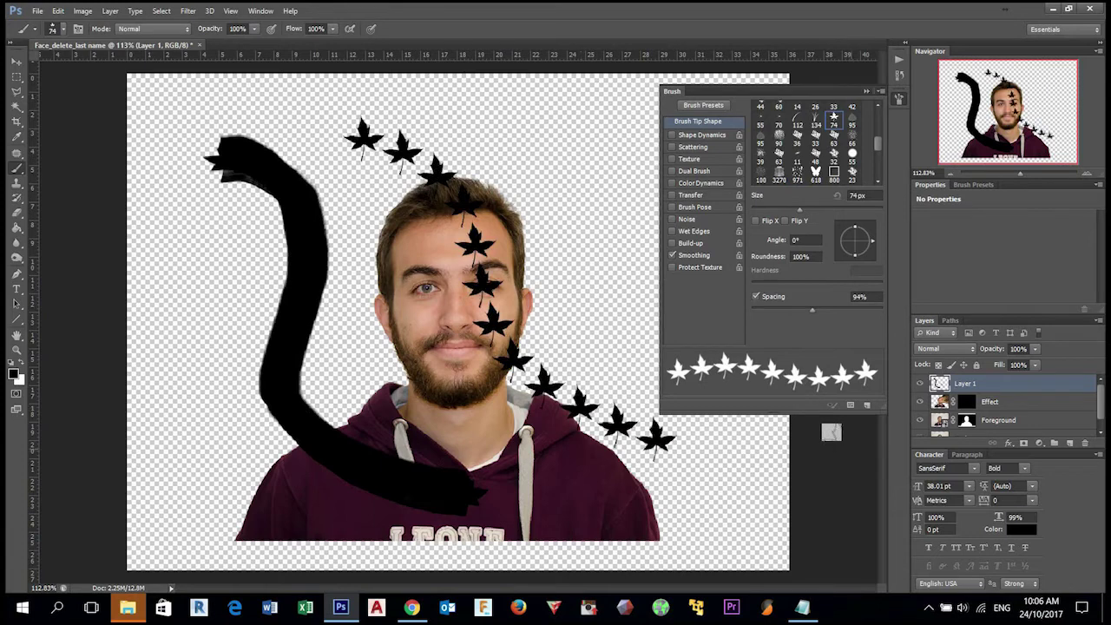
{"action": "key", "text": "ctrl+alt+z"}
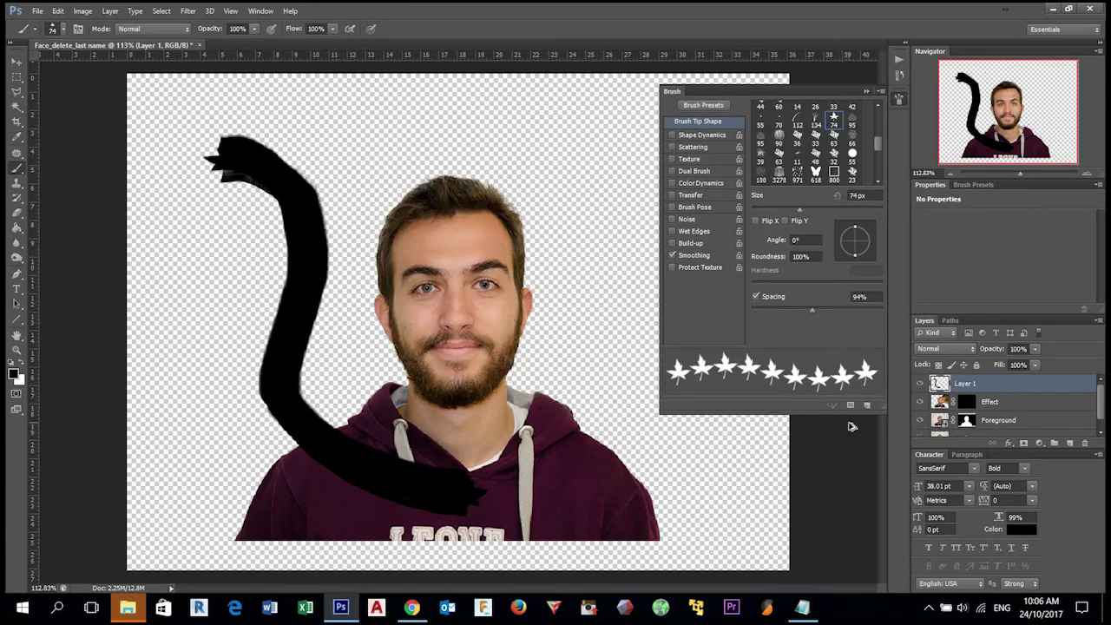
{"action": "key", "text": "ctrl+alt+z"}
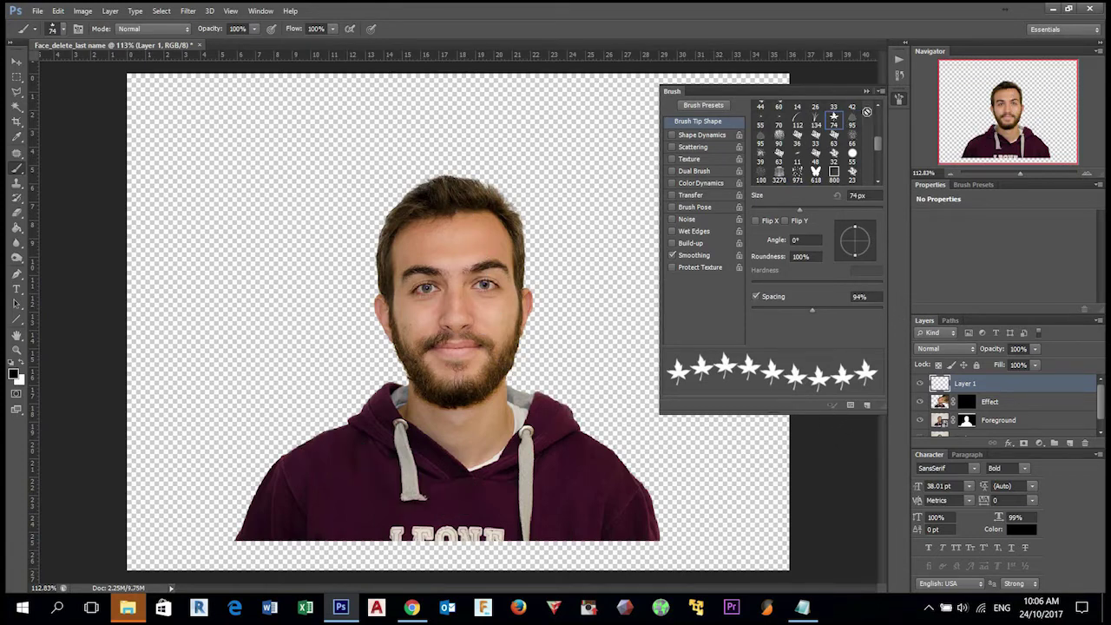
{"action": "left_click", "coordinate": [814, 178]}
{"action": "left_click_drag", "start_coordinate": [806, 308], "coordinate": [852, 310]}
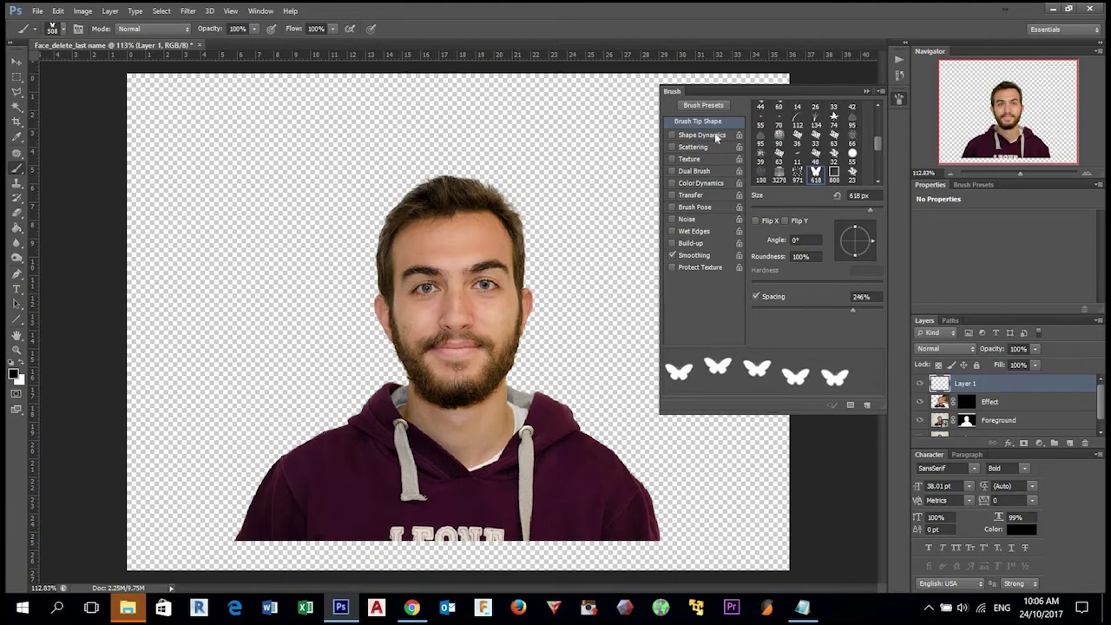
- Turn on Shape Dynamics with random size jitter, test-stamping butterflies and deleting them
{"action": "left_click", "coordinate": [718, 136]}
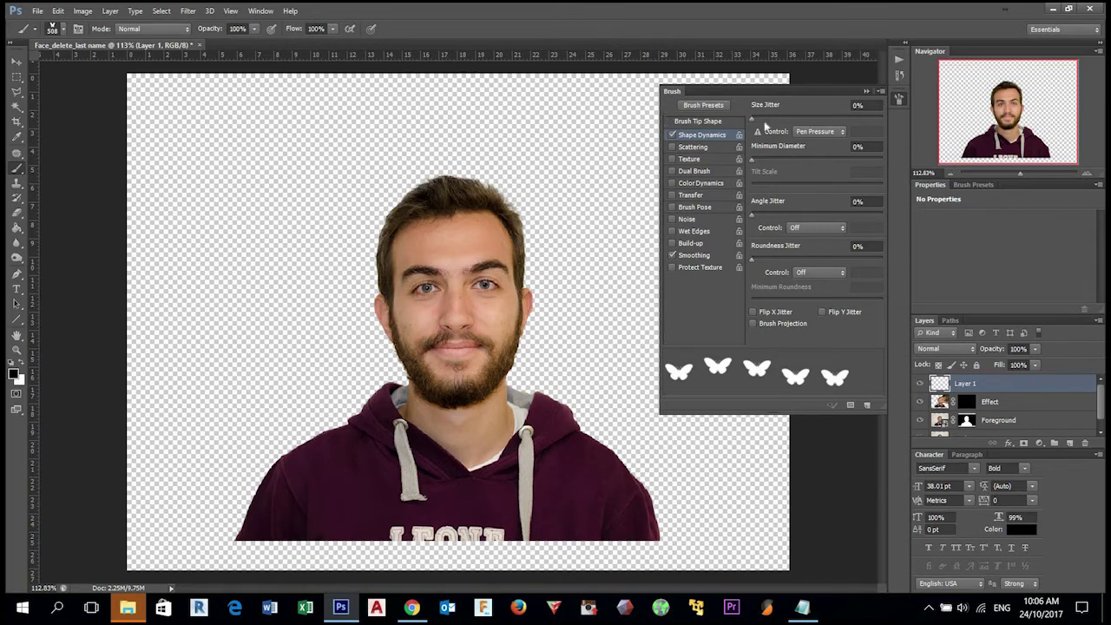
{"action": "left_click_drag", "start_coordinate": [764, 121], "coordinate": [859, 119]}
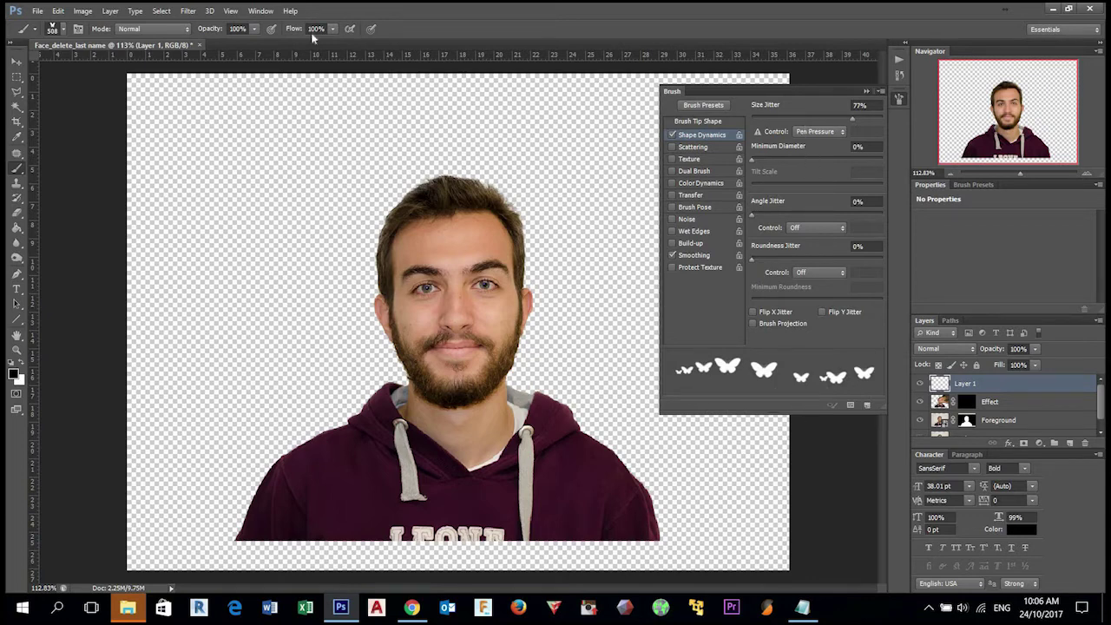
{"action": "left_click_drag", "start_coordinate": [235, 156], "coordinate": [323, 206]}
{"action": "left_click", "coordinate": [450, 347]}
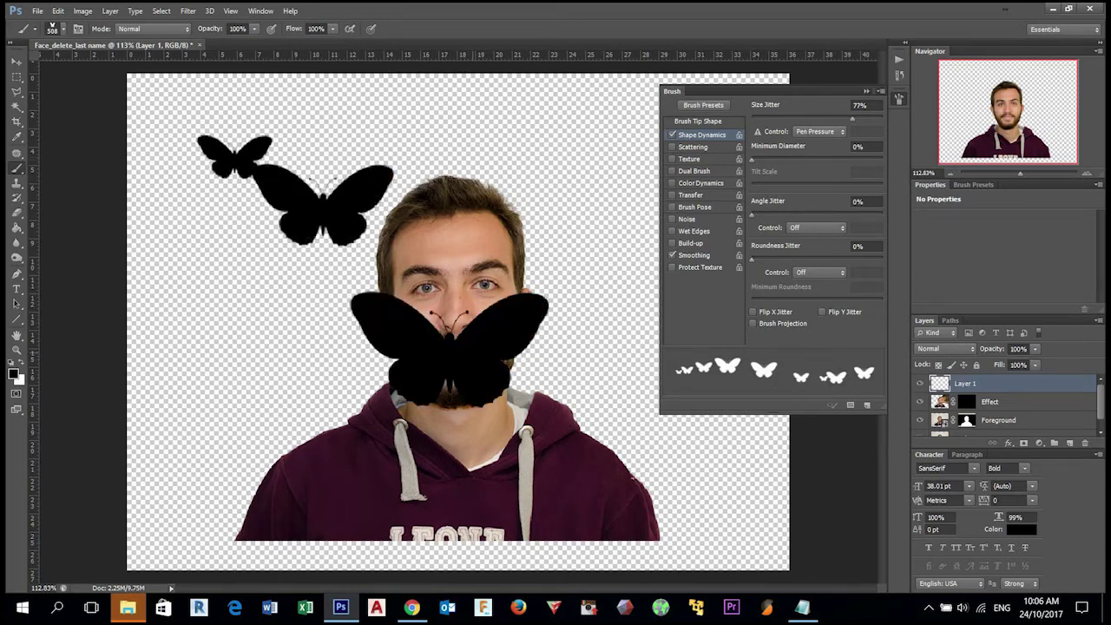
{"action": "left_click", "coordinate": [649, 491]}
{"action": "key", "text": "Delete"}
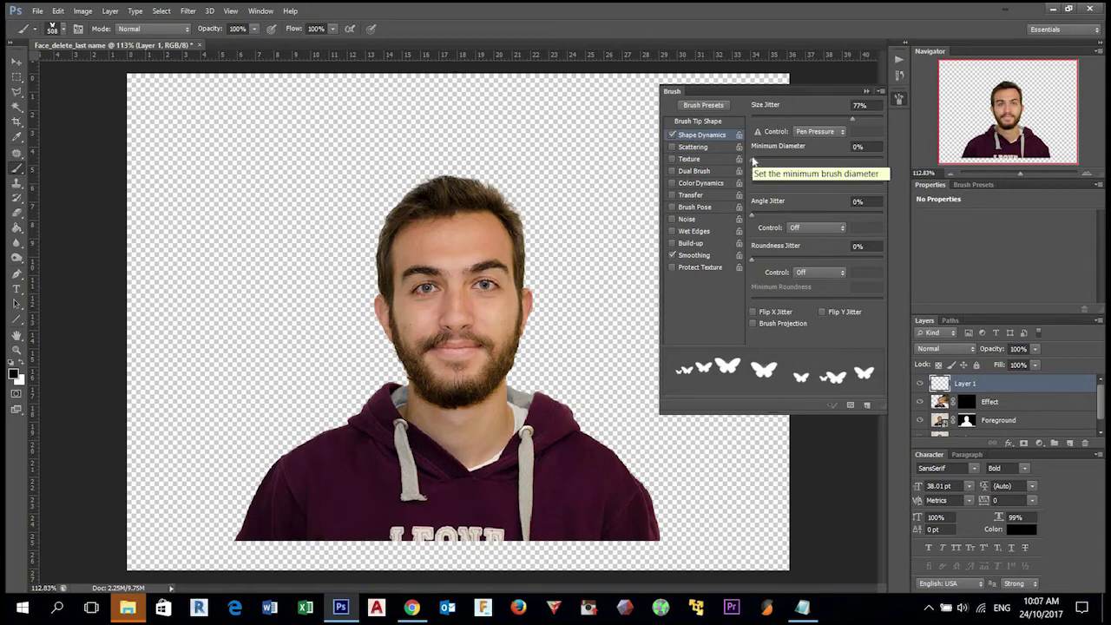
- Try 27% size jitter with a high minimum diameter, then undo the test butterflies
{"action": "left_click_drag", "start_coordinate": [852, 119], "coordinate": [787, 119]}
{"action": "left_click_drag", "start_coordinate": [752, 162], "coordinate": [882, 160]}
{"action": "left_click", "coordinate": [239, 243]}
{"action": "left_click", "coordinate": [592, 486]}
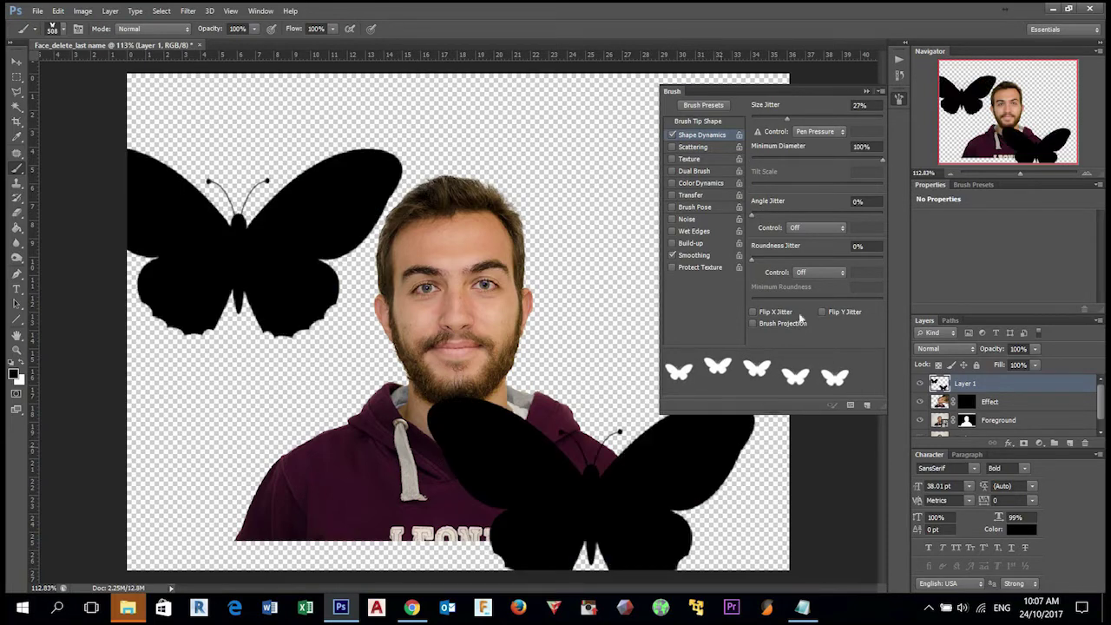
{"action": "key", "text": "ctrl+alt+z"}
{"action": "key", "text": "ctrl+alt+z"}
- Test 6% size jitter, undo, then settle on 100% size jitter and 0% minimum diameter
{"action": "left_click_drag", "start_coordinate": [754, 122], "coordinate": [760, 119]}
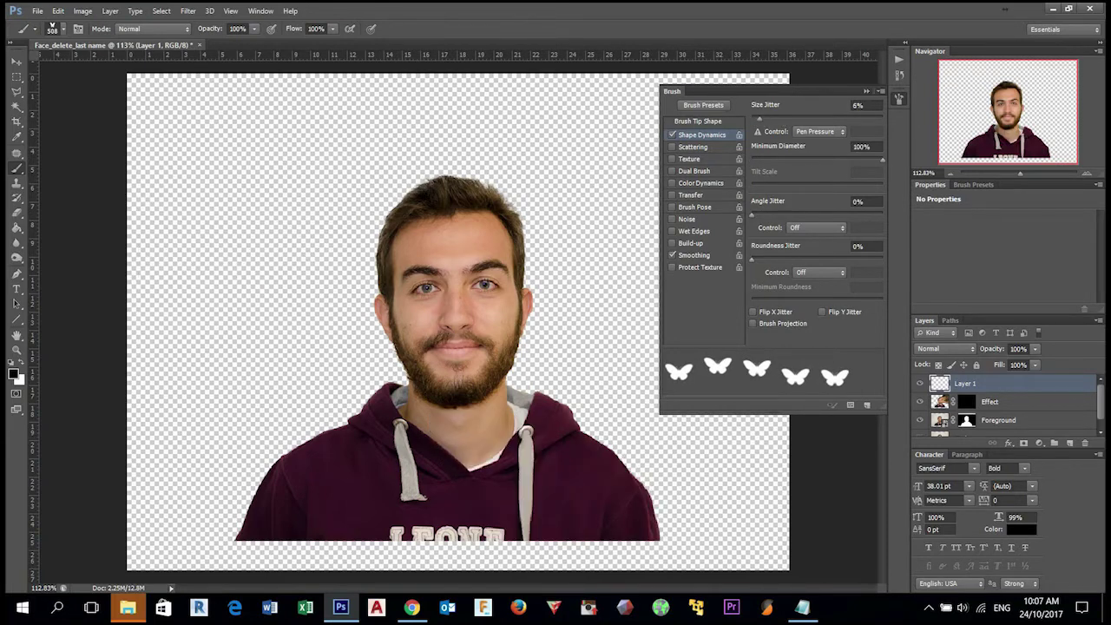
{"action": "left_click", "coordinate": [281, 198]}
{"action": "left_click", "coordinate": [684, 470]}
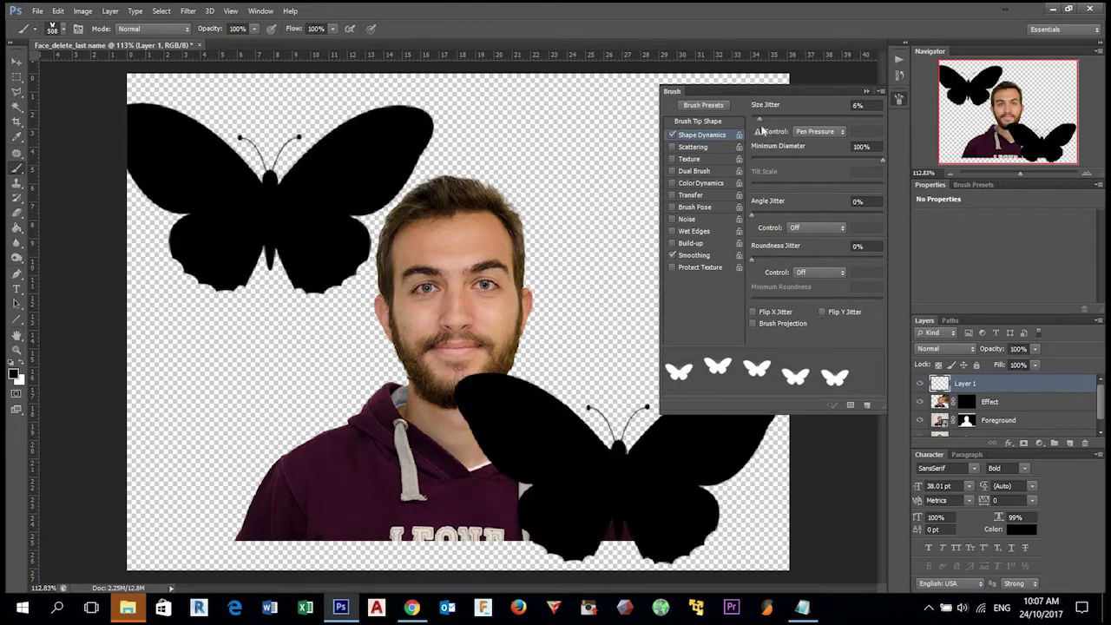
{"action": "key", "text": "ctrl+alt+z"}
{"action": "key", "text": "ctrl+alt+z"}
{"action": "left_click_drag", "start_coordinate": [806, 118], "coordinate": [882, 118]}
{"action": "left_click_drag", "start_coordinate": [766, 159], "coordinate": [752, 160]}
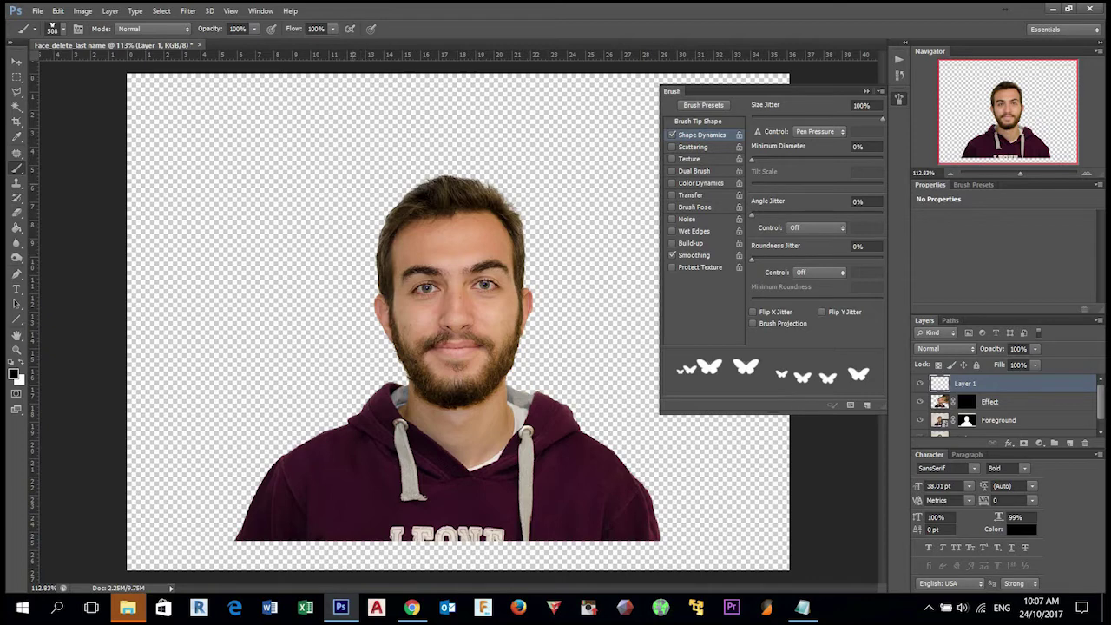
- Adjust Angle Jitter through several values, settling at 23%
{"action": "left_click", "coordinate": [786, 212]}
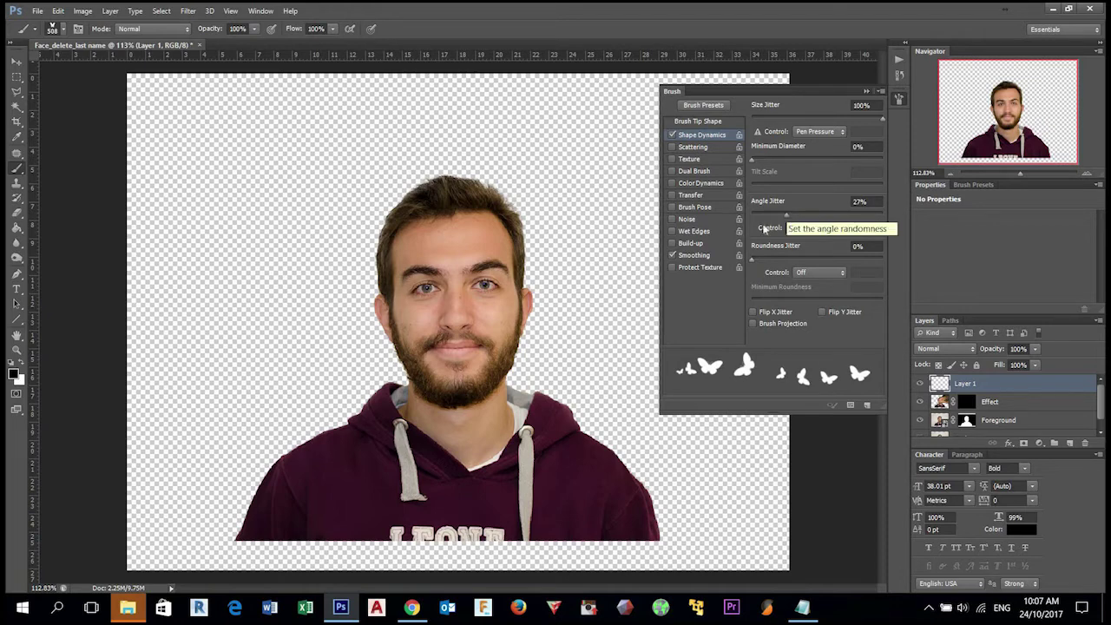
{"action": "left_click", "coordinate": [831, 212]}
{"action": "left_click_drag", "start_coordinate": [825, 215], "coordinate": [782, 210]}
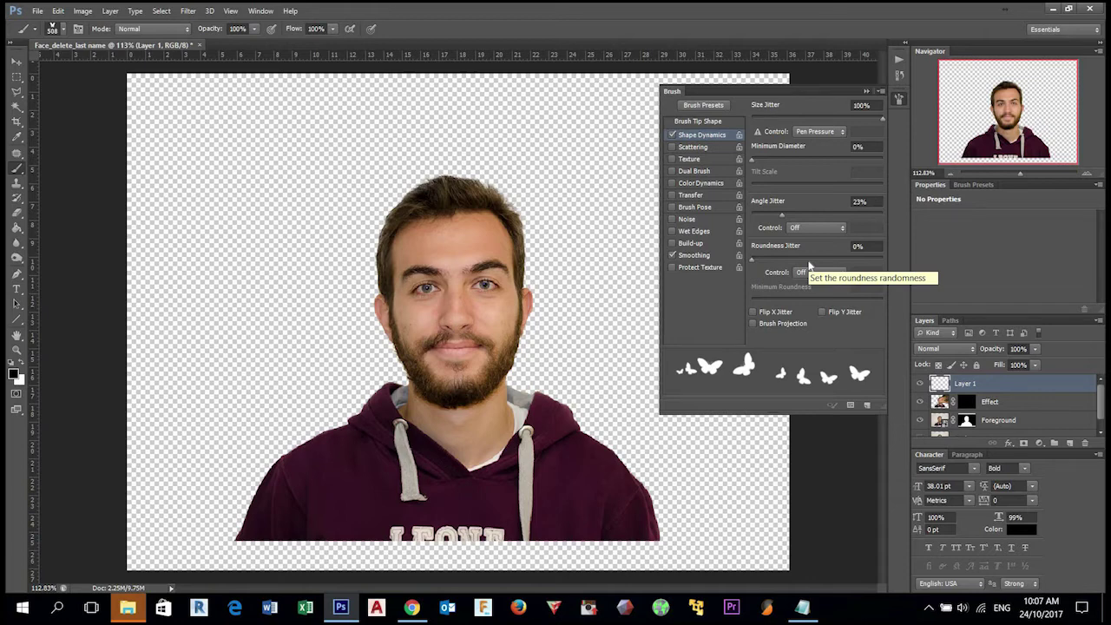
{"action": "left_click", "coordinate": [810, 264]}
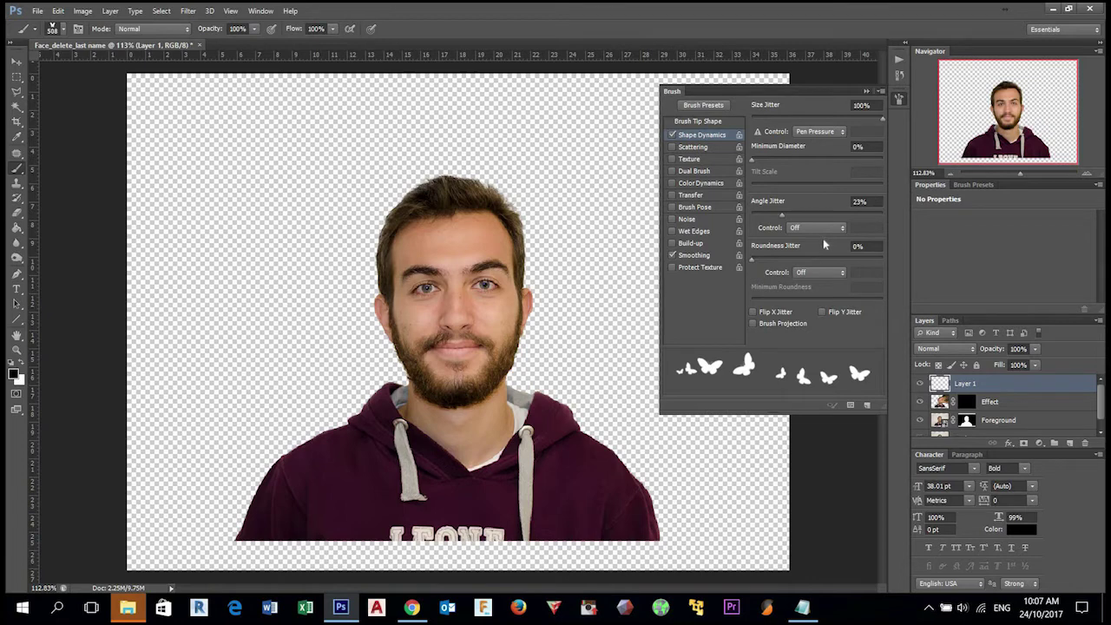
{"action": "left_click", "coordinate": [798, 214]}
{"action": "left_click_drag", "start_coordinate": [894, 210], "coordinate": [923, 205]}
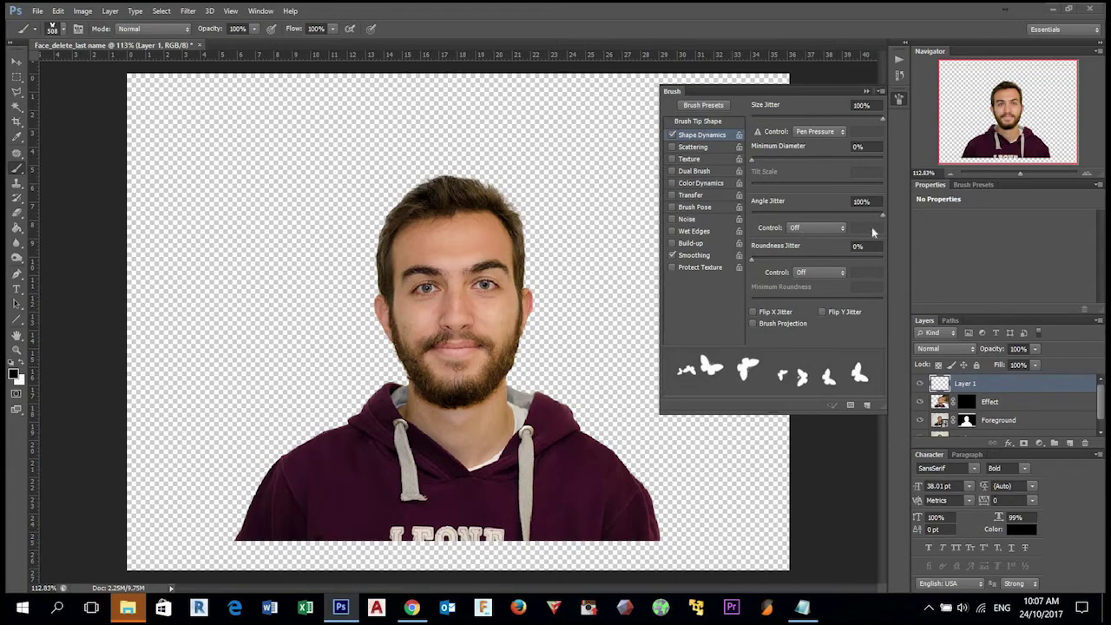
{"action": "left_click", "coordinate": [772, 213]}
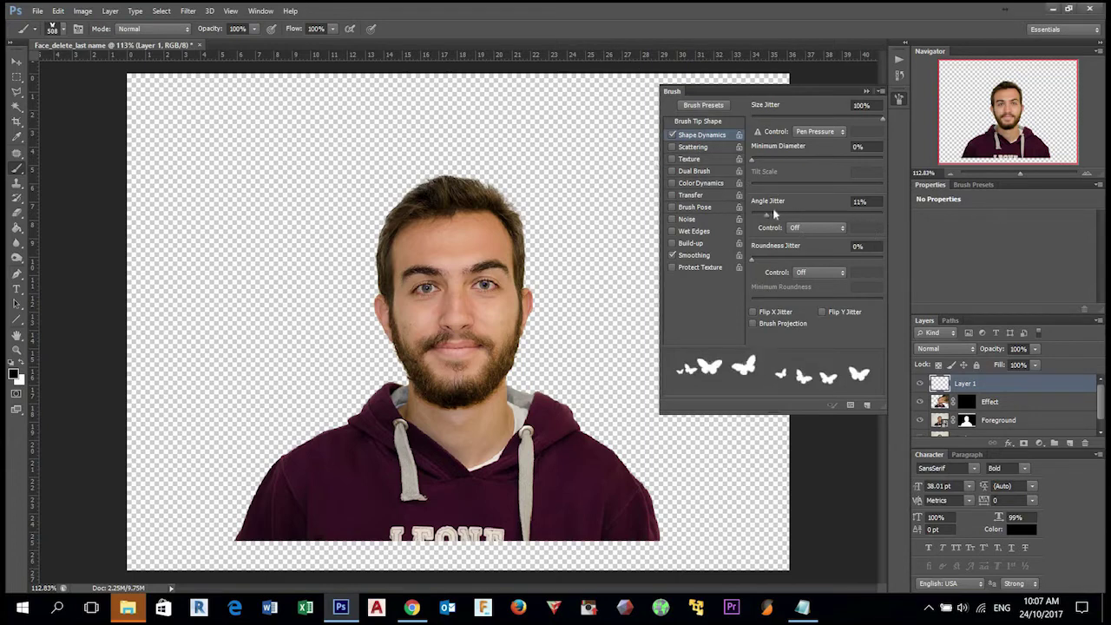
{"action": "left_click_drag", "start_coordinate": [778, 211], "coordinate": [783, 211]}
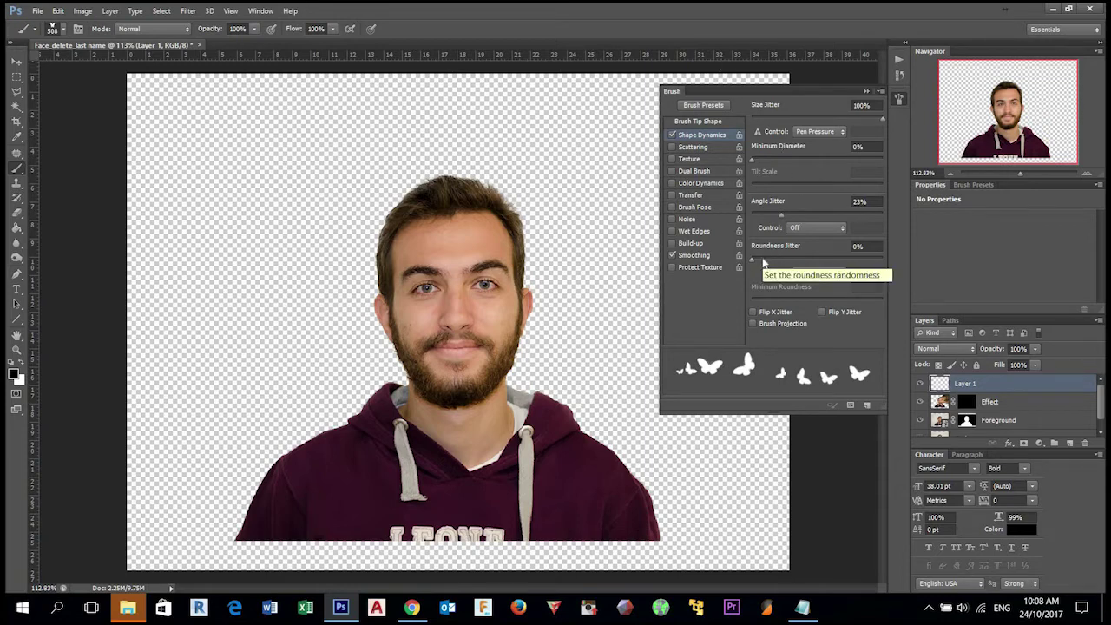
- Try Roundness Jitter, Flip X/Y Jitter and Brush Projection, turn them off, and restore 100% size jitter
{"action": "mouse_move", "coordinate": [764, 263]}
{"action": "left_mouse_down"}
{"action": "mouse_move", "coordinate": [929, 263]}
{"action": "mouse_move", "coordinate": [752, 271]}
{"action": "left_mouse_up"}
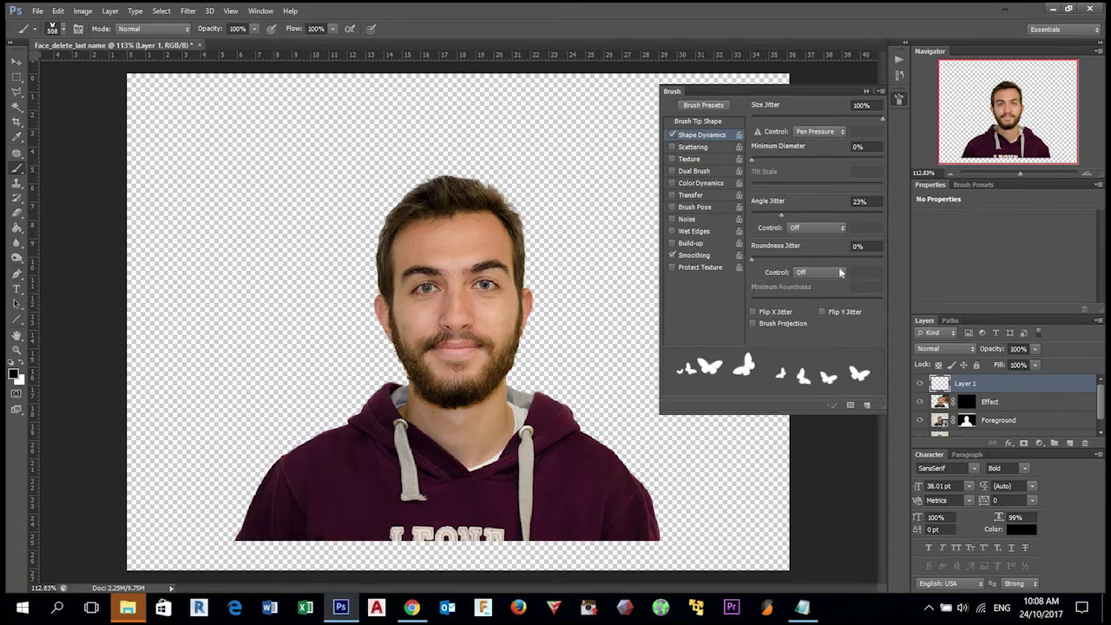
{"action": "left_click", "coordinate": [773, 318]}
{"action": "left_click", "coordinate": [834, 310]}
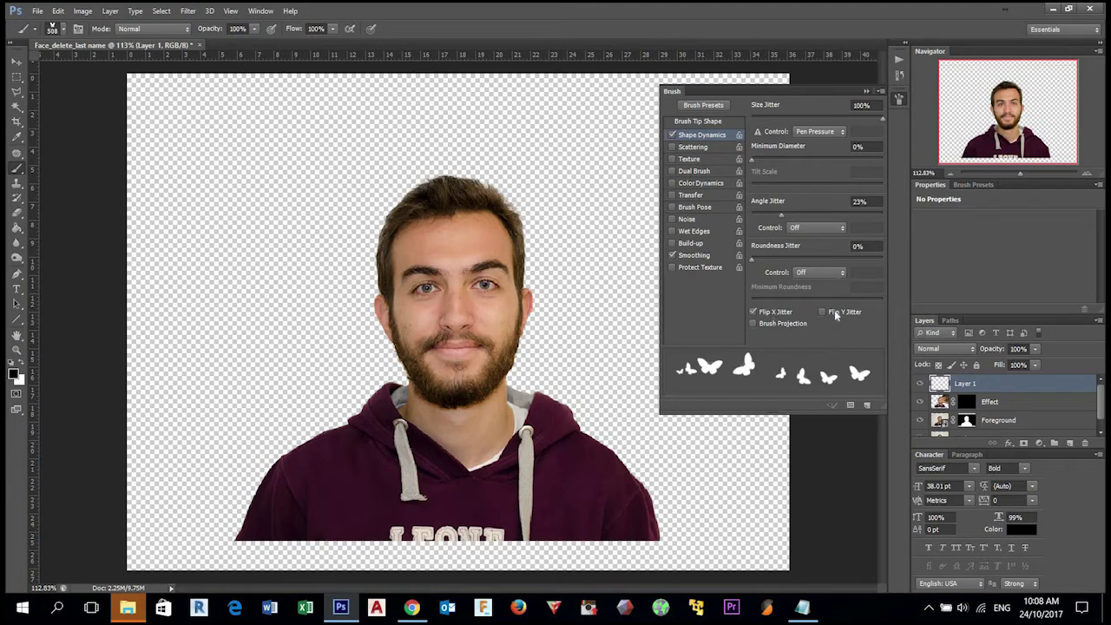
{"action": "left_click", "coordinate": [782, 325]}
{"action": "left_click", "coordinate": [783, 325]}
{"action": "left_click", "coordinate": [753, 311]}
{"action": "left_click_drag", "start_coordinate": [880, 120], "coordinate": [912, 114]}
- Enable Scattering and compare unscattered versus scattered butterfly test strokes, undoing each
{"action": "left_click", "coordinate": [710, 147]}
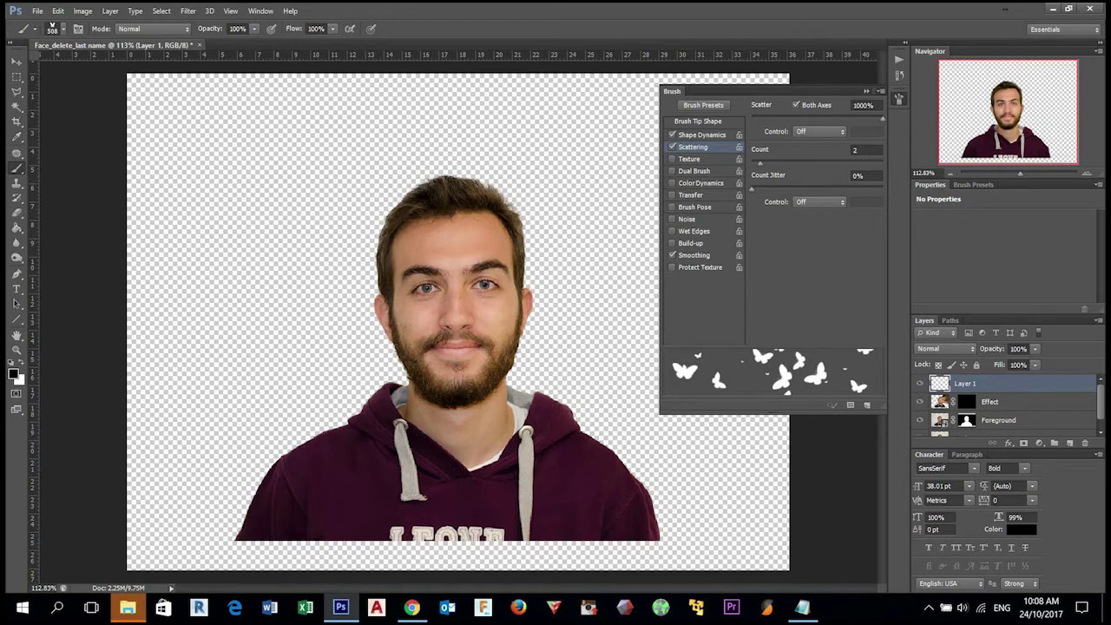
{"action": "left_click", "coordinate": [702, 134]}
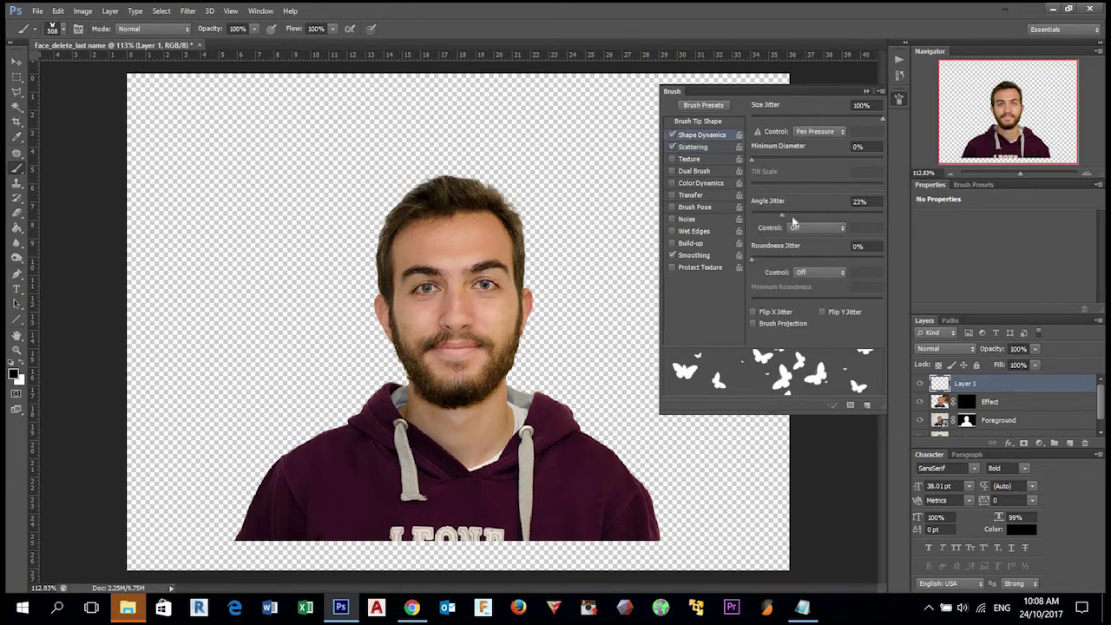
{"action": "left_click", "coordinate": [694, 146]}
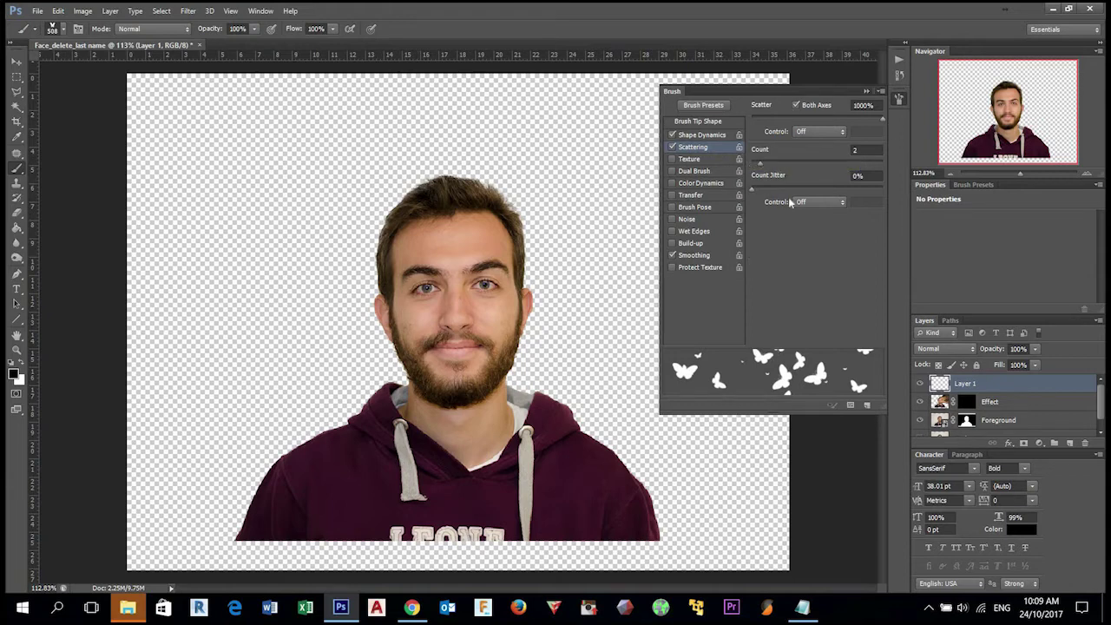
{"action": "left_click", "coordinate": [673, 148]}
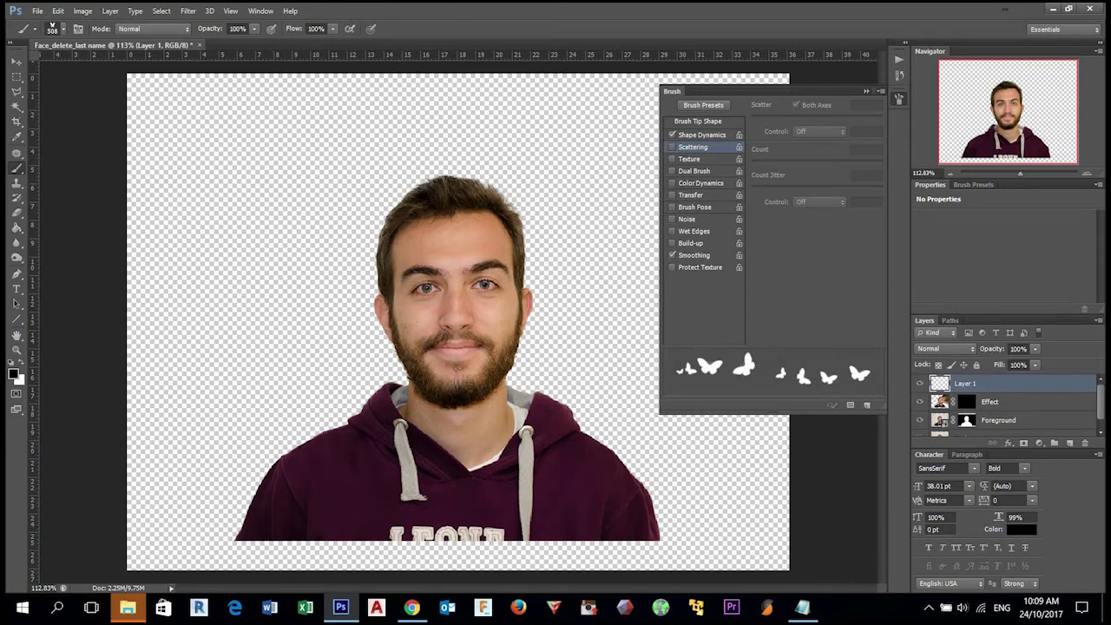
{"action": "right_click", "coordinate": [443, 202]}
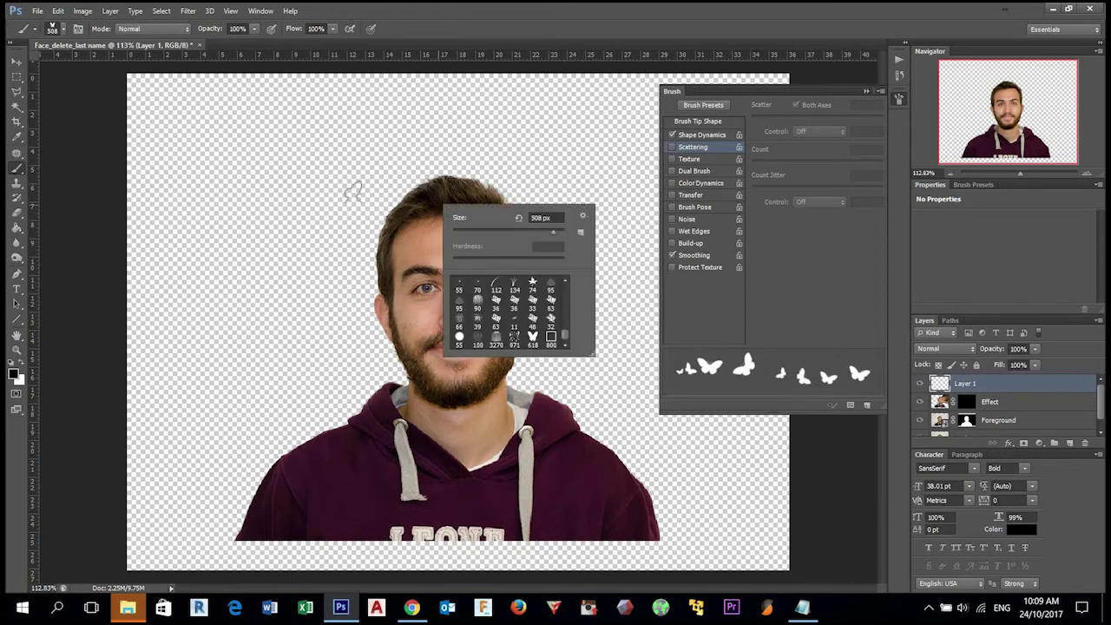
{"action": "mouse_move", "coordinate": [200, 189]}
{"action": "left_mouse_down"}
{"action": "mouse_move", "coordinate": [399, 213]}
{"action": "mouse_move", "coordinate": [577, 426]}
{"action": "mouse_move", "coordinate": [733, 488]}
{"action": "left_mouse_up"}
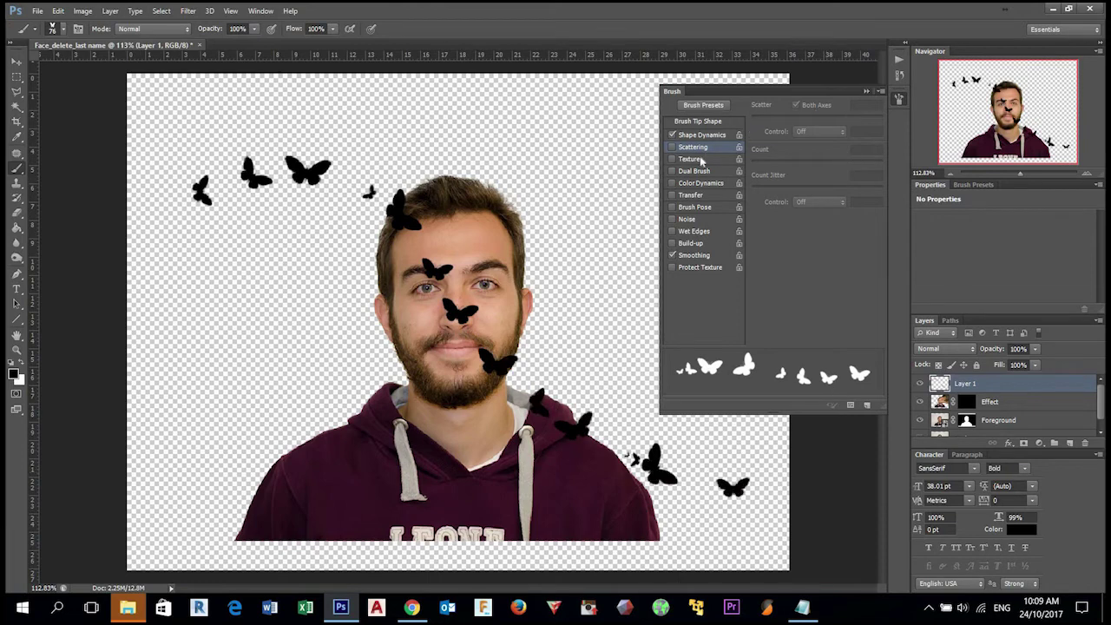
{"action": "key", "text": "ctrl+z"}
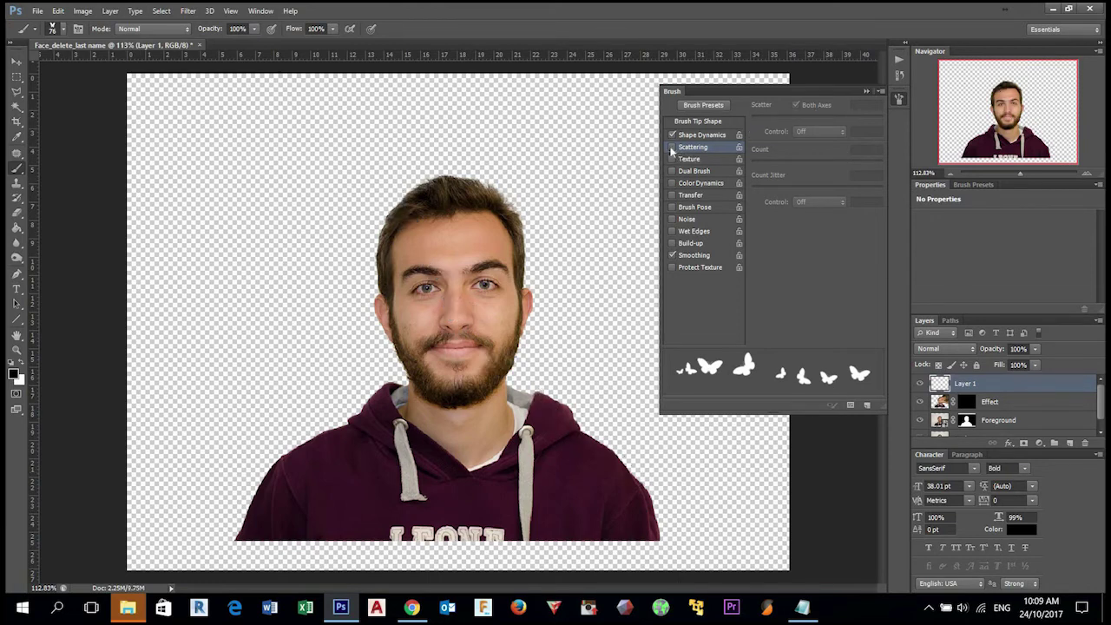
{"action": "left_click", "coordinate": [673, 148]}
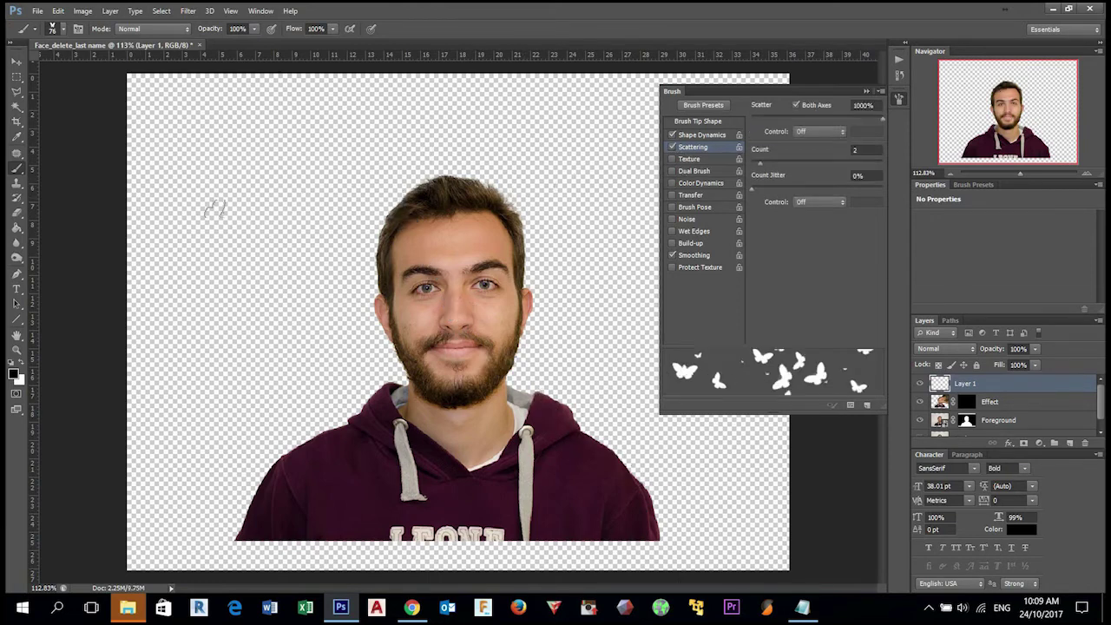
{"action": "mouse_move", "coordinate": [260, 184]}
{"action": "left_mouse_down"}
{"action": "mouse_move", "coordinate": [399, 230]}
{"action": "mouse_move", "coordinate": [754, 485]}
{"action": "left_mouse_up"}
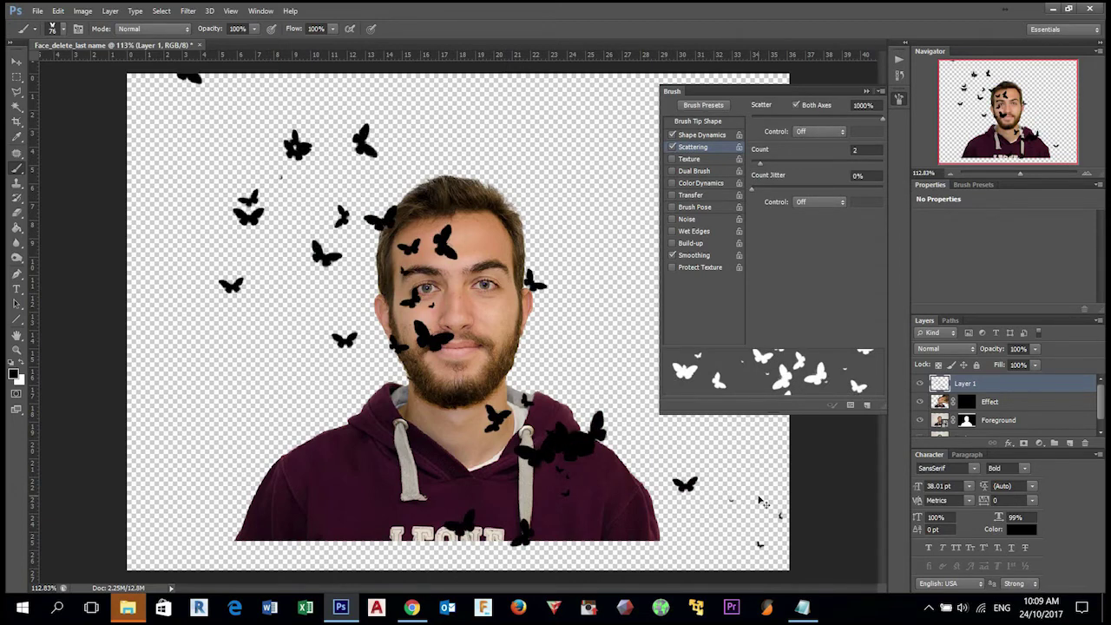
{"action": "key", "text": "ctrl+z"}
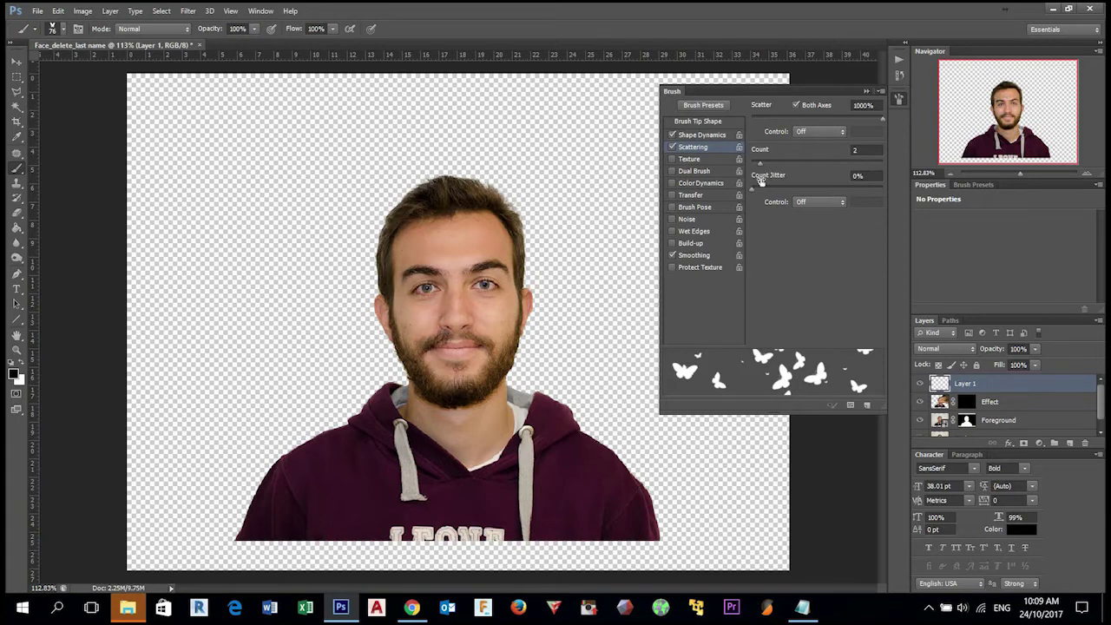
- Tune the scatter amount, settling on 603% with Both Axes enabled
{"action": "left_click_drag", "start_coordinate": [879, 117], "coordinate": [706, 110]}
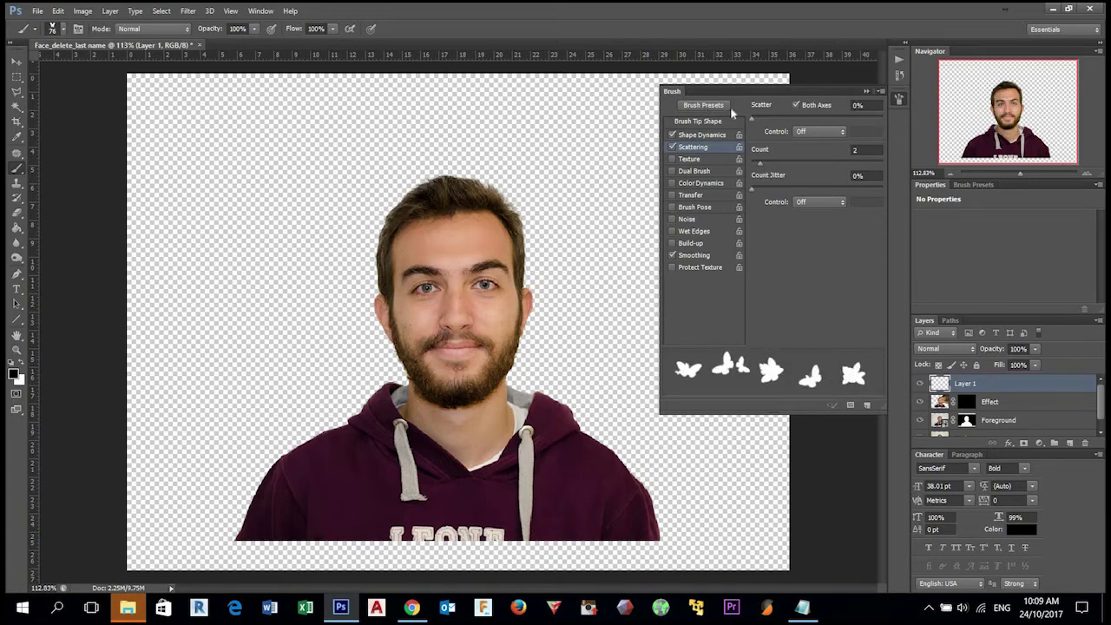
{"action": "left_click_drag", "start_coordinate": [770, 122], "coordinate": [782, 123]}
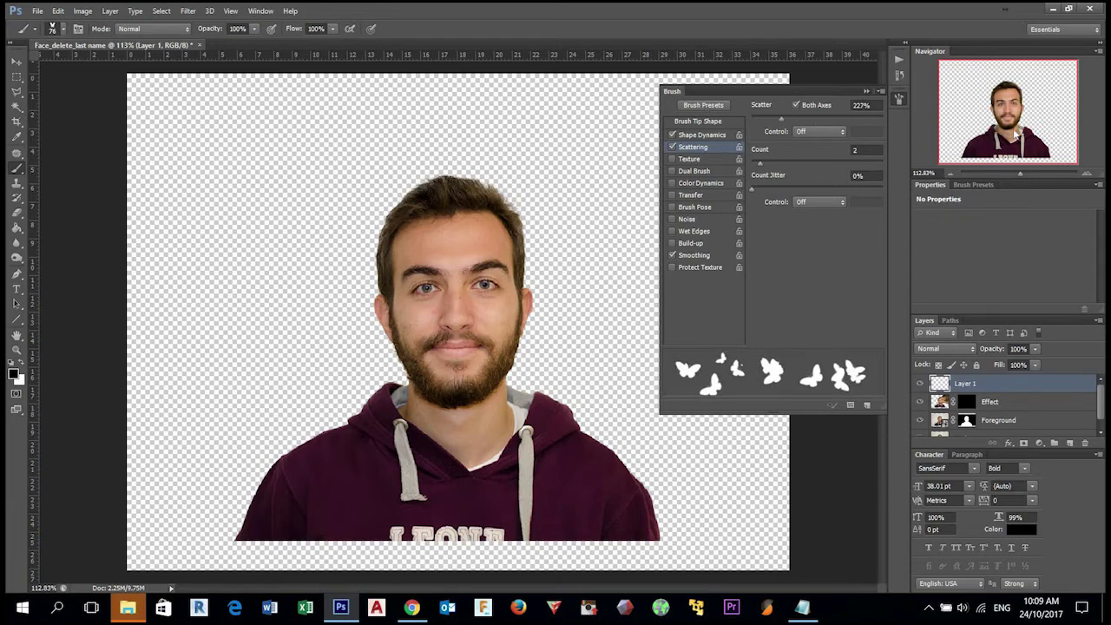
{"action": "left_click_drag", "start_coordinate": [782, 123], "coordinate": [880, 119]}
{"action": "mouse_move", "coordinate": [801, 119]}
{"action": "left_mouse_down"}
{"action": "mouse_move", "coordinate": [810, 122]}
{"action": "mouse_move", "coordinate": [800, 110]}
{"action": "left_mouse_up"}
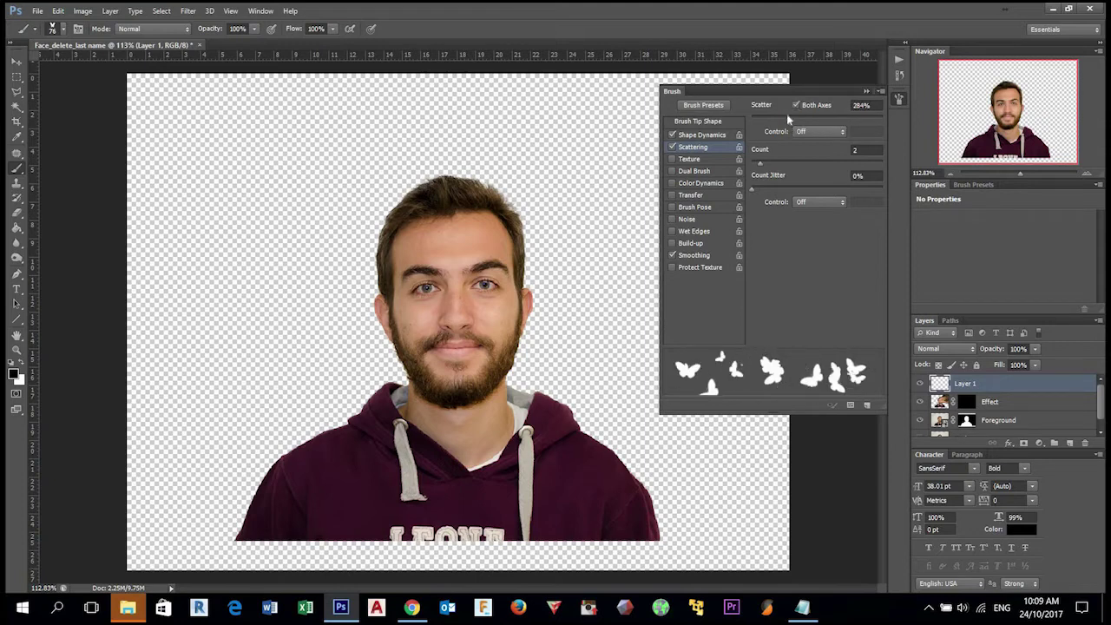
{"action": "left_click_drag", "start_coordinate": [822, 112], "coordinate": [764, 118]}
{"action": "left_click", "coordinate": [796, 105]}
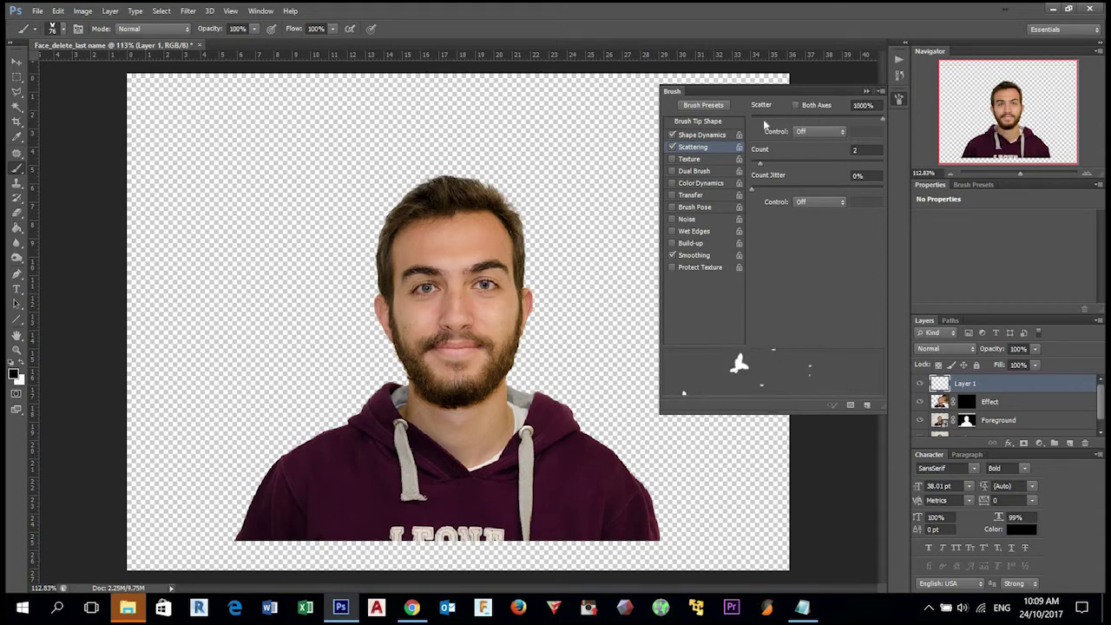
{"action": "left_click", "coordinate": [823, 118]}
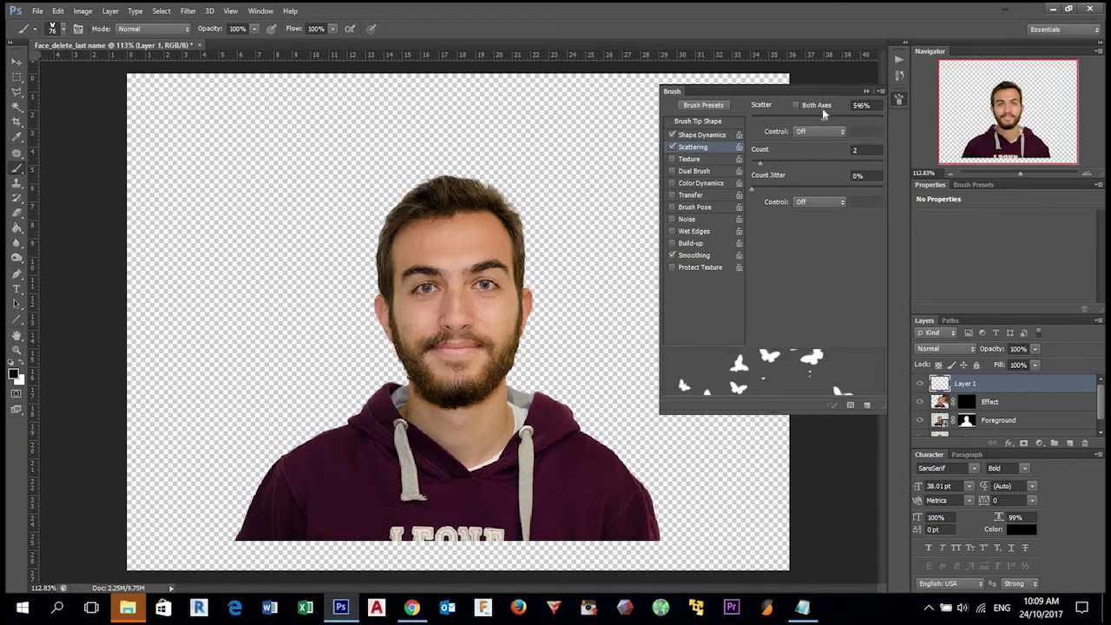
{"action": "mouse_move", "coordinate": [823, 118]}
{"action": "left_mouse_down"}
{"action": "mouse_move", "coordinate": [773, 119]}
{"action": "mouse_move", "coordinate": [815, 119]}
{"action": "left_mouse_up"}
{"action": "left_click", "coordinate": [796, 106]}
{"action": "left_click", "coordinate": [829, 120]}
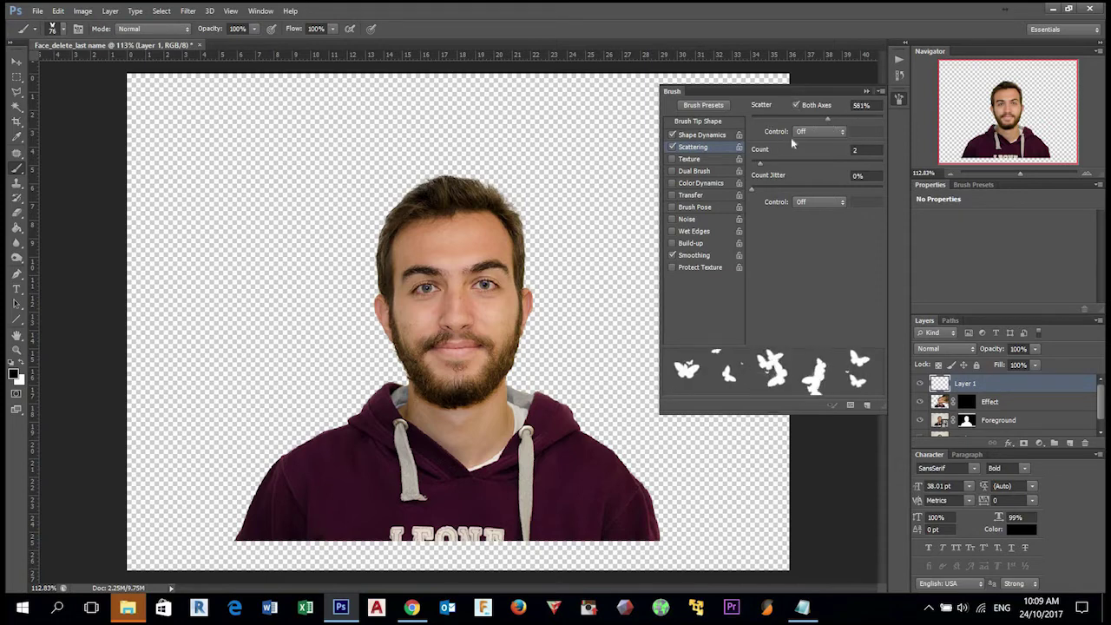
- Set Count to 4 with 97% count jitter, then test-paint butterflies and undo them
{"action": "left_click_drag", "start_coordinate": [761, 168], "coordinate": [861, 180]}
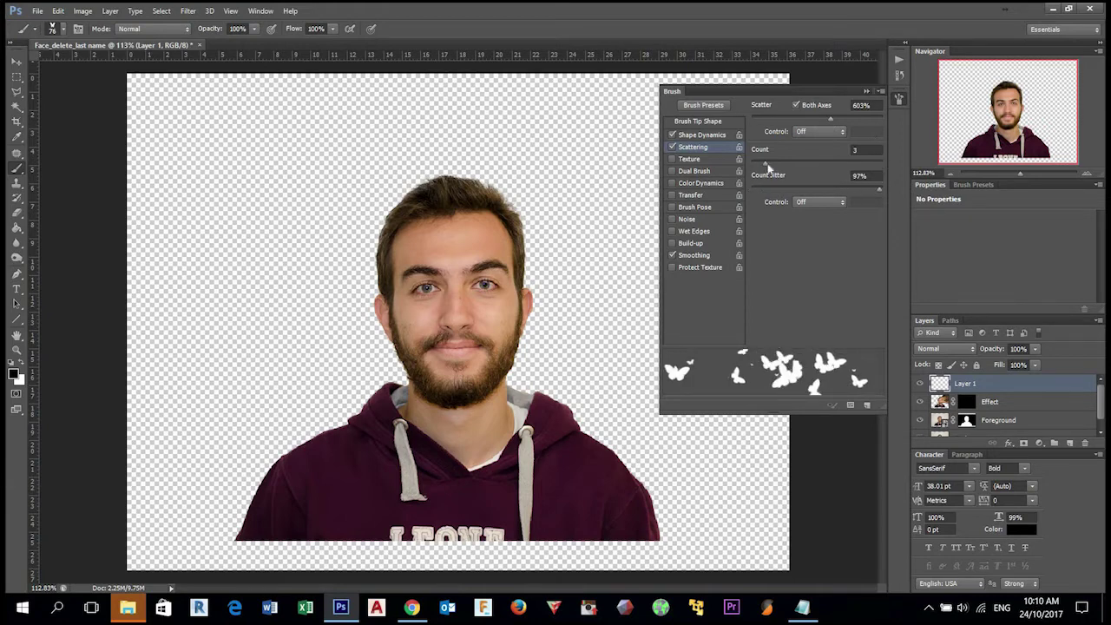
{"action": "left_click_drag", "start_coordinate": [775, 165], "coordinate": [779, 164]}
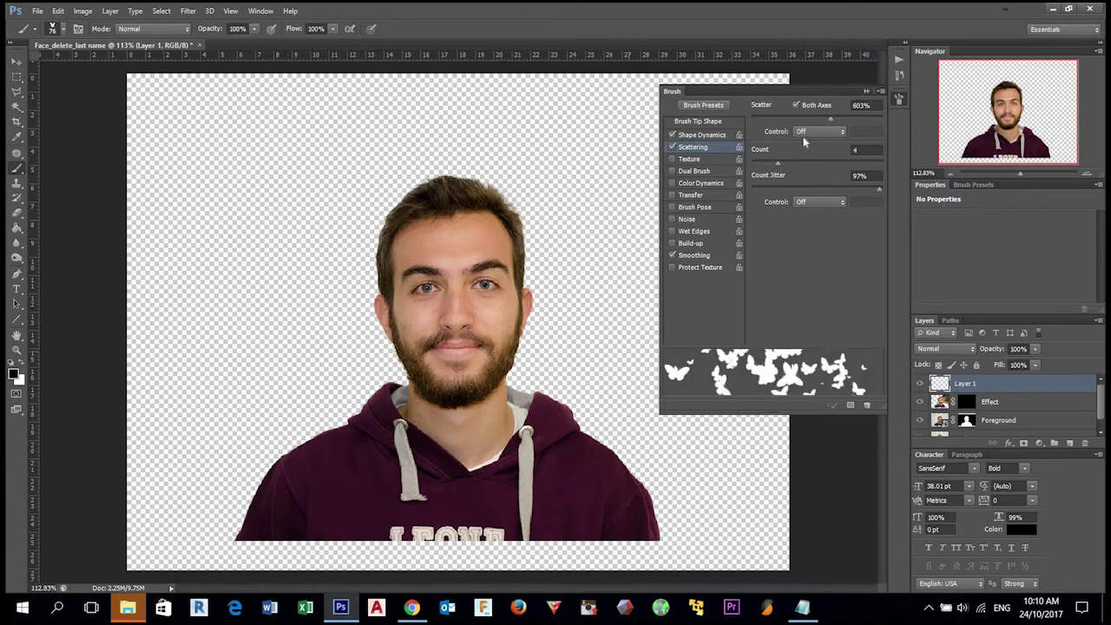
{"action": "left_click_drag", "start_coordinate": [339, 215], "coordinate": [382, 304]}
{"action": "mouse_move", "coordinate": [580, 269]}
{"action": "left_mouse_down"}
{"action": "mouse_move", "coordinate": [487, 260]}
{"action": "mouse_move", "coordinate": [321, 287]}
{"action": "mouse_move", "coordinate": [295, 356]}
{"action": "left_mouse_up"}
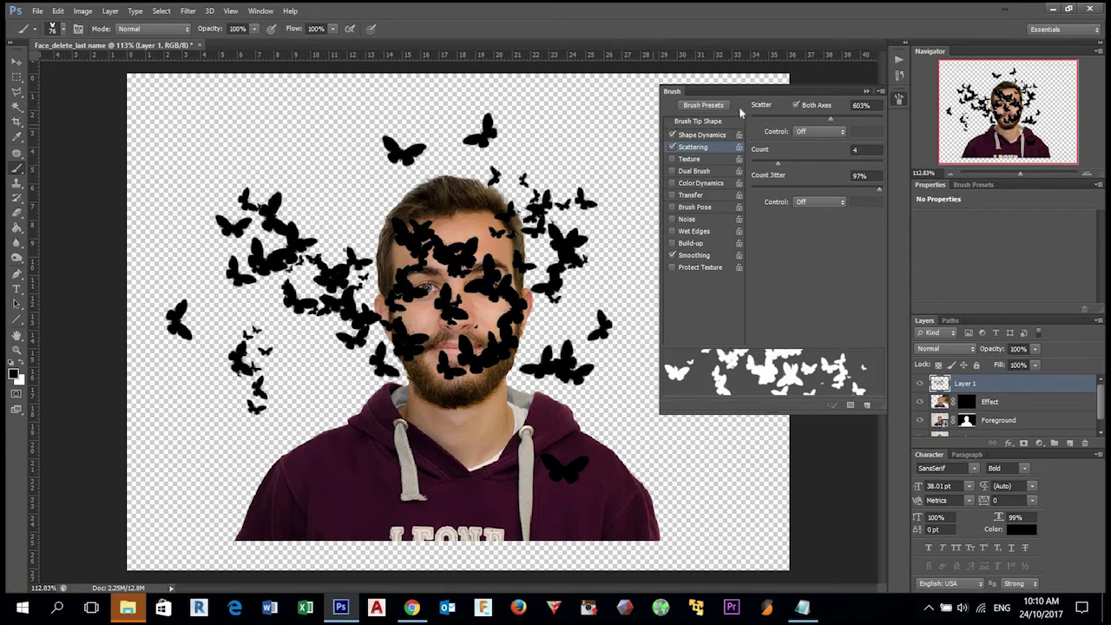
{"action": "key", "text": "ctrl+z"}
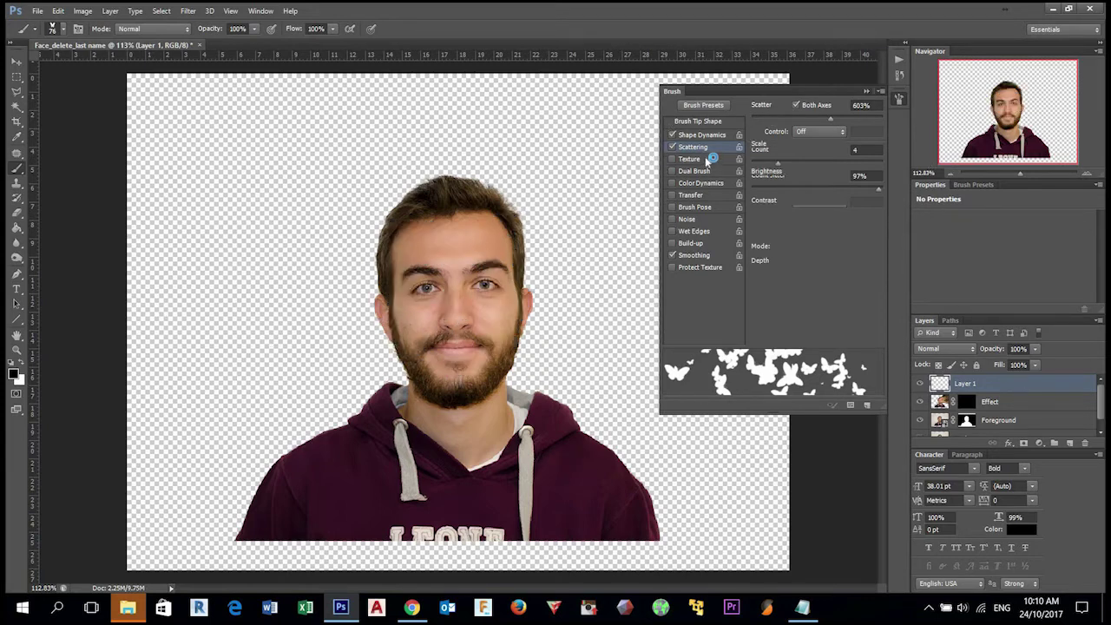
- Turn on Texture, a Multiply Dual Brush and Color Dynamics for the butterfly brush
{"action": "left_click", "coordinate": [703, 160]}
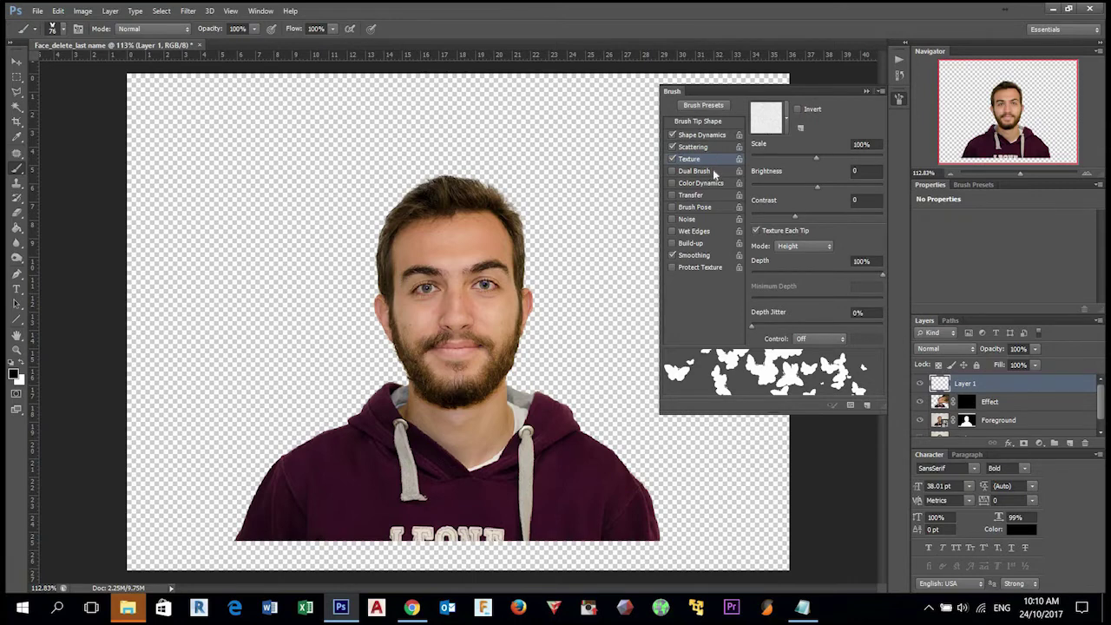
{"action": "left_click", "coordinate": [695, 171]}
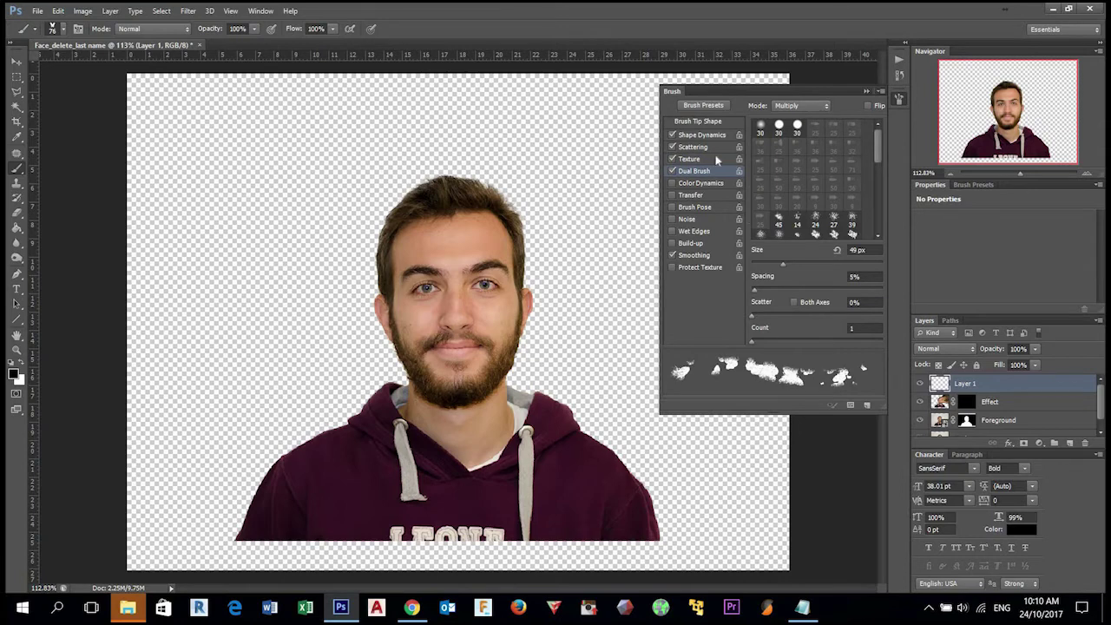
{"action": "scroll", "coordinate": [872, 154], "scroll_direction": "down", "scroll_amount": 5}
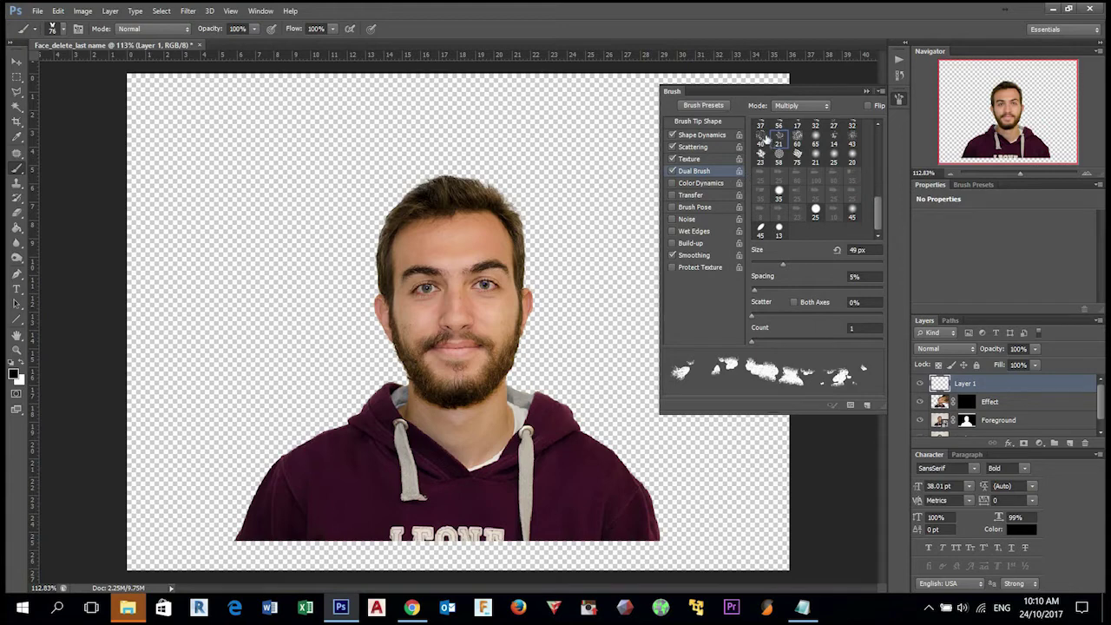
{"action": "left_click", "coordinate": [700, 184]}
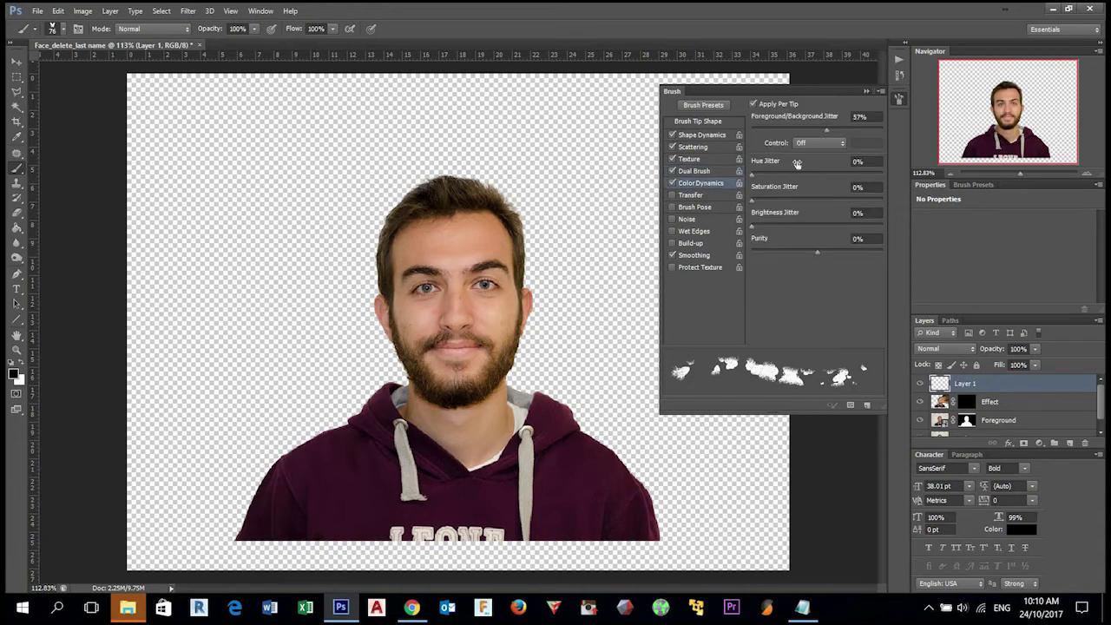
- Raise hue jitter and set saturation jitter to 41% and brightness jitter to 21%
{"action": "left_click", "coordinate": [801, 174]}
{"action": "left_click", "coordinate": [806, 200]}
{"action": "left_click", "coordinate": [780, 227]}
- Set the foreground colour to green #31c842, discarding a test stroke along the way
{"action": "left_click", "coordinate": [14, 375]}
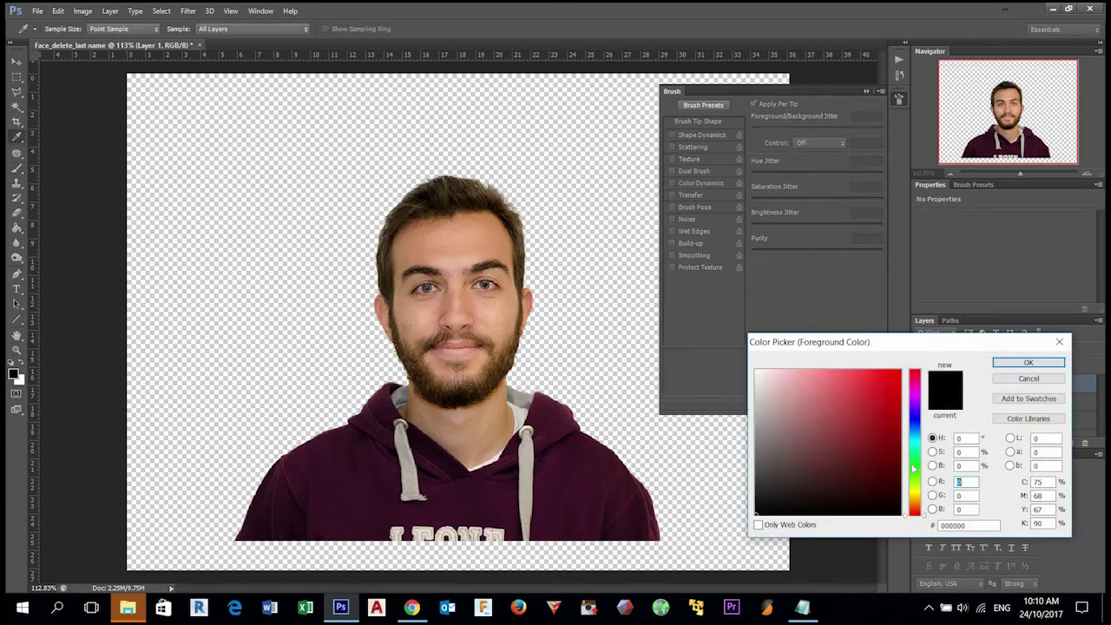
{"action": "left_click", "coordinate": [913, 469]}
{"action": "key", "text": "Escape"}
{"action": "mouse_move", "coordinate": [415, 189]}
{"action": "left_mouse_down"}
{"action": "mouse_move", "coordinate": [409, 174]}
{"action": "mouse_move", "coordinate": [439, 274]}
{"action": "left_mouse_up"}
{"action": "key", "text": "ctrl+z"}
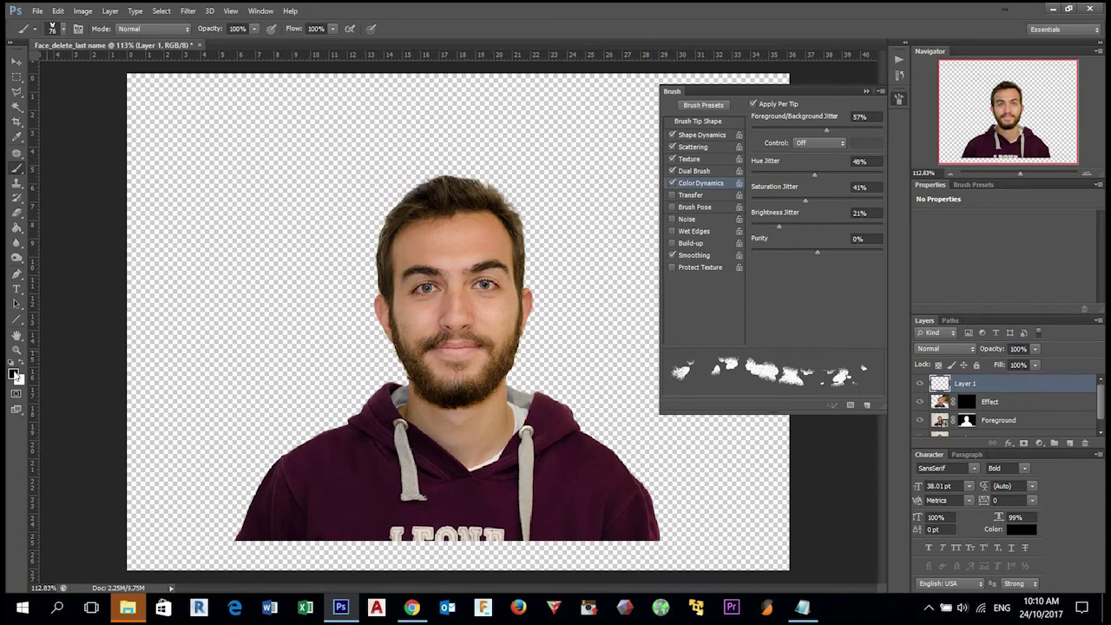
{"action": "left_click", "coordinate": [13, 375]}
{"action": "left_click", "coordinate": [866, 400]}
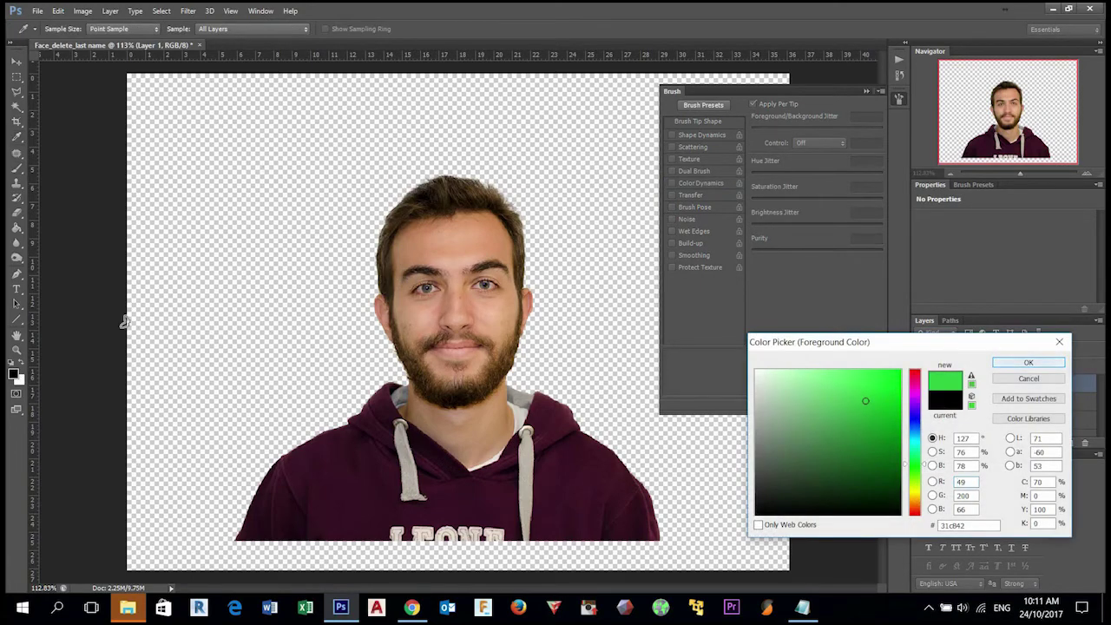
{"action": "key", "text": "Return"}
- Paint multicoloured butterflies over the hair, face, around the head and across the hoodie
{"action": "left_click_drag", "start_coordinate": [261, 227], "coordinate": [513, 356]}
{"action": "mouse_move", "coordinate": [567, 132]}
{"action": "left_mouse_down"}
{"action": "mouse_move", "coordinate": [484, 127]}
{"action": "mouse_move", "coordinate": [425, 160]}
{"action": "mouse_move", "coordinate": [334, 126]}
{"action": "mouse_move", "coordinate": [227, 162]}
{"action": "mouse_move", "coordinate": [187, 236]}
{"action": "mouse_move", "coordinate": [219, 358]}
{"action": "left_mouse_up"}
{"action": "left_click_drag", "start_coordinate": [270, 386], "coordinate": [503, 473]}
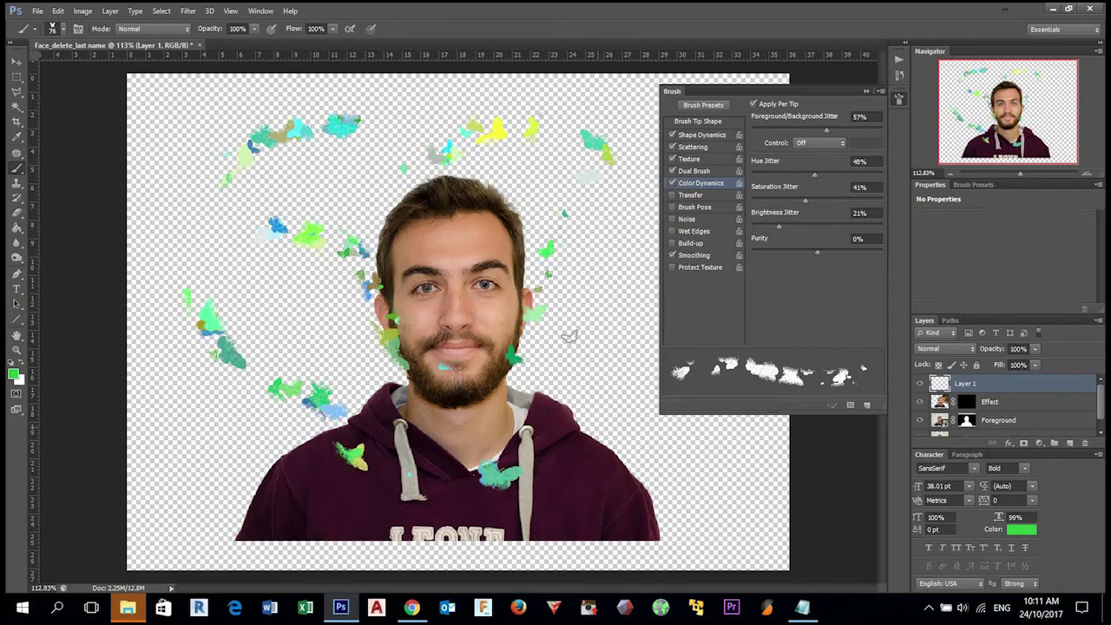
- Push hue jitter to 100% and paint purple, blue and pink butterflies over the head and face
{"action": "left_click_drag", "start_coordinate": [812, 174], "coordinate": [836, 177]}
{"action": "left_click", "coordinate": [883, 175]}
{"action": "mouse_move", "coordinate": [460, 165]}
{"action": "left_mouse_down"}
{"action": "mouse_move", "coordinate": [565, 304]}
{"action": "mouse_move", "coordinate": [469, 356]}
{"action": "left_mouse_up"}
{"action": "mouse_move", "coordinate": [277, 211]}
{"action": "left_mouse_down"}
{"action": "mouse_move", "coordinate": [272, 312]}
{"action": "mouse_move", "coordinate": [353, 328]}
{"action": "mouse_move", "coordinate": [443, 235]}
{"action": "mouse_move", "coordinate": [552, 469]}
{"action": "left_mouse_up"}
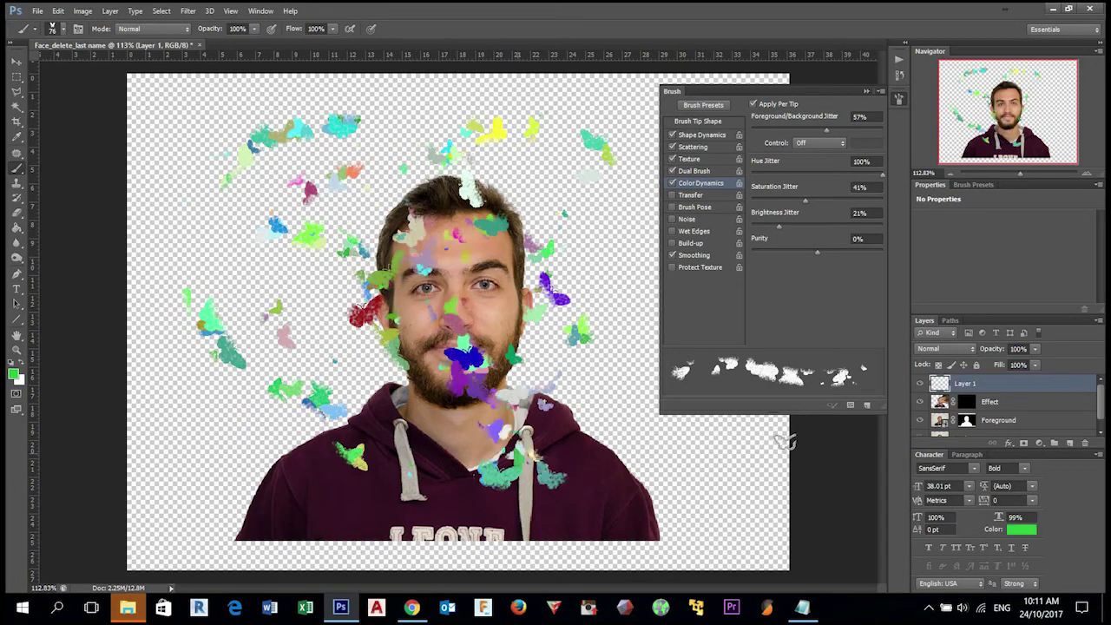
- Lower saturation jitter to 8%, add more butterflies, raise brightness jitter to 67%, and disable Dual Brush
{"action": "left_click_drag", "start_coordinate": [805, 202], "coordinate": [763, 202]}
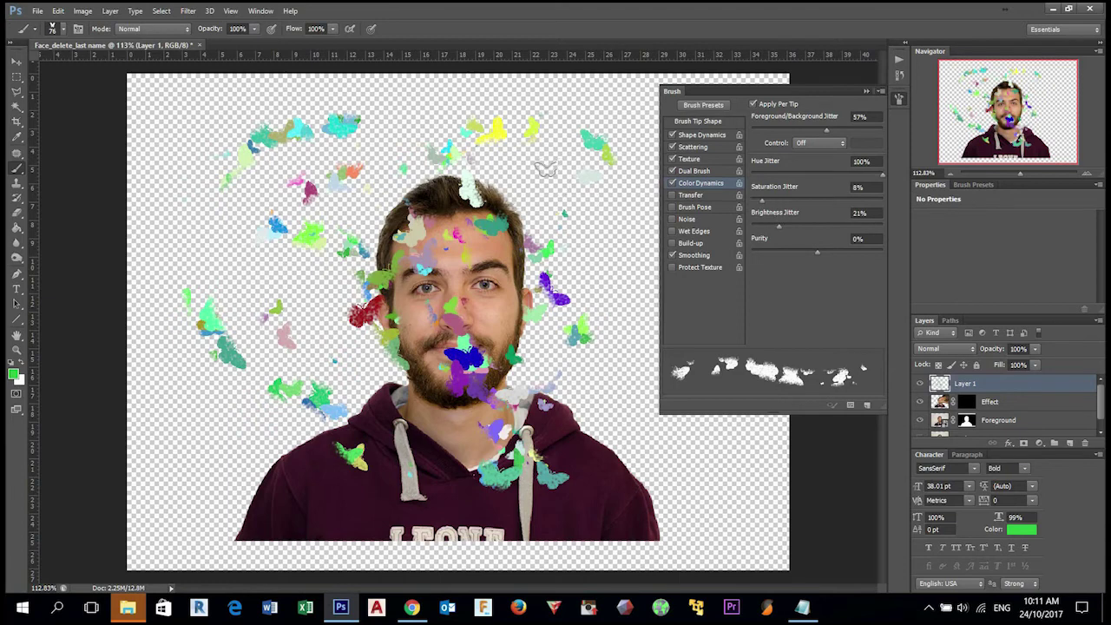
{"action": "mouse_move", "coordinate": [535, 419]}
{"action": "left_mouse_down"}
{"action": "mouse_move", "coordinate": [564, 261]}
{"action": "mouse_move", "coordinate": [313, 235]}
{"action": "mouse_move", "coordinate": [191, 408]}
{"action": "left_mouse_up"}
{"action": "left_click_drag", "start_coordinate": [779, 227], "coordinate": [838, 227]}
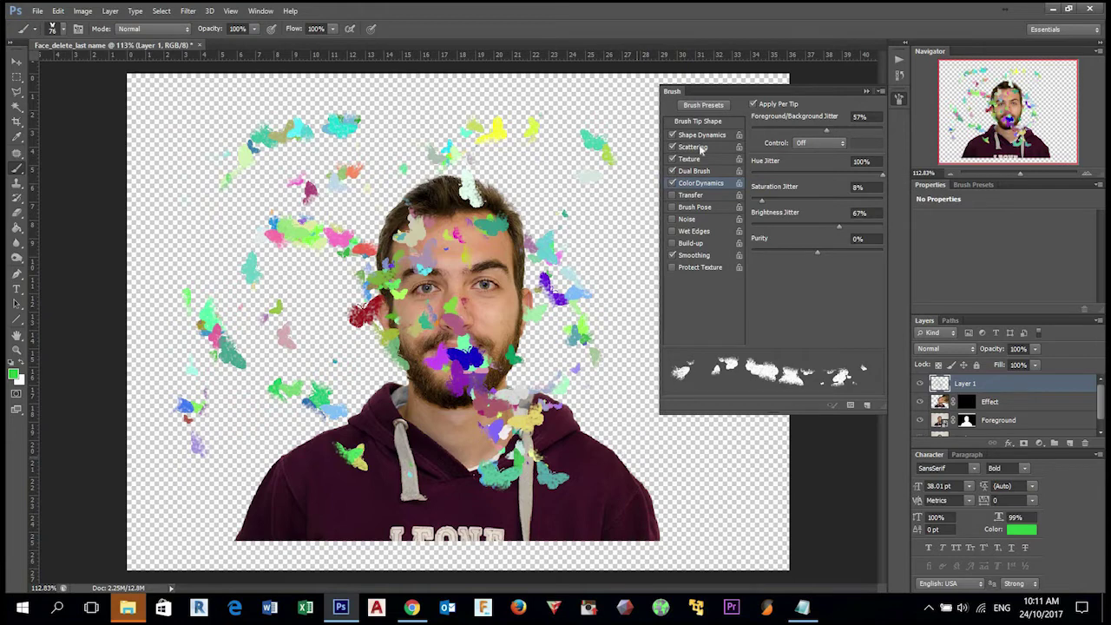
{"action": "left_click", "coordinate": [673, 171]}
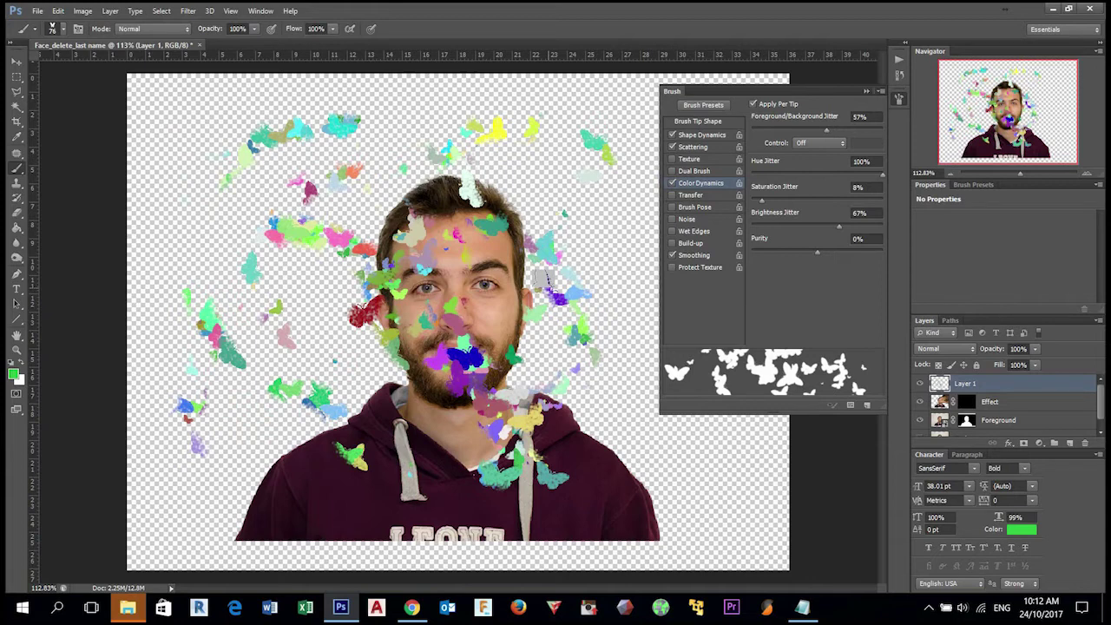
- Test solid butterfly stamps on Layer 1, clearing them with Delete and repainting across the face
{"action": "left_click", "coordinate": [543, 278]}
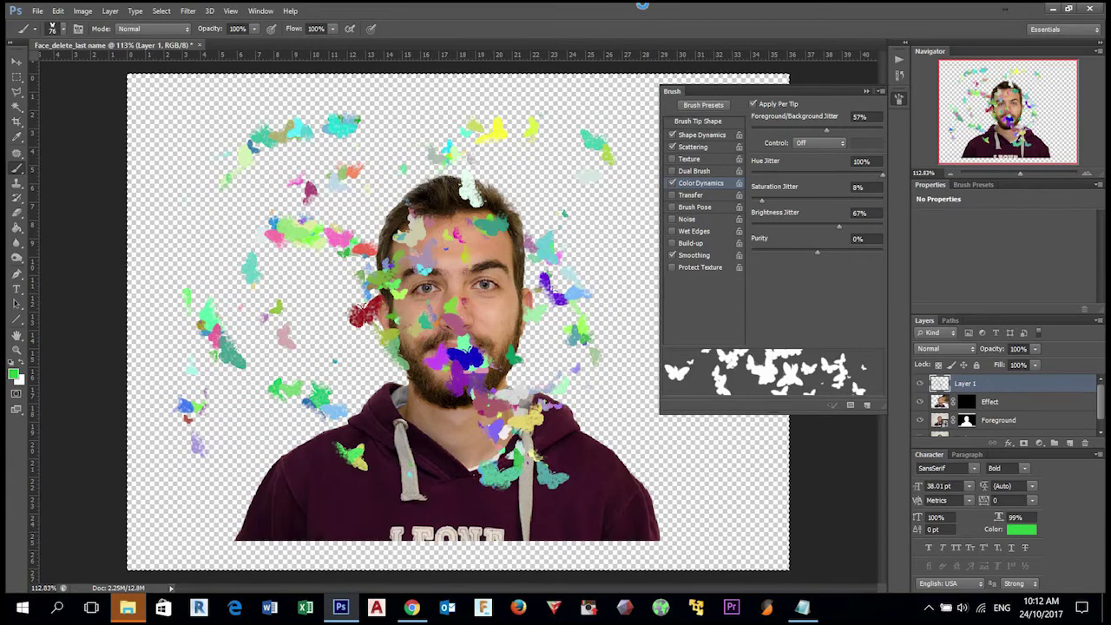
{"action": "key", "text": "Delete"}
{"action": "mouse_move", "coordinate": [330, 113]}
{"action": "left_mouse_down"}
{"action": "mouse_move", "coordinate": [249, 157]}
{"action": "mouse_move", "coordinate": [430, 223]}
{"action": "mouse_move", "coordinate": [506, 376]}
{"action": "mouse_move", "coordinate": [678, 469]}
{"action": "left_mouse_up"}
{"action": "mouse_move", "coordinate": [251, 349]}
{"action": "left_mouse_down"}
{"action": "mouse_move", "coordinate": [226, 374]}
{"action": "mouse_move", "coordinate": [330, 313]}
{"action": "mouse_move", "coordinate": [399, 408]}
{"action": "mouse_move", "coordinate": [208, 469]}
{"action": "left_mouse_up"}
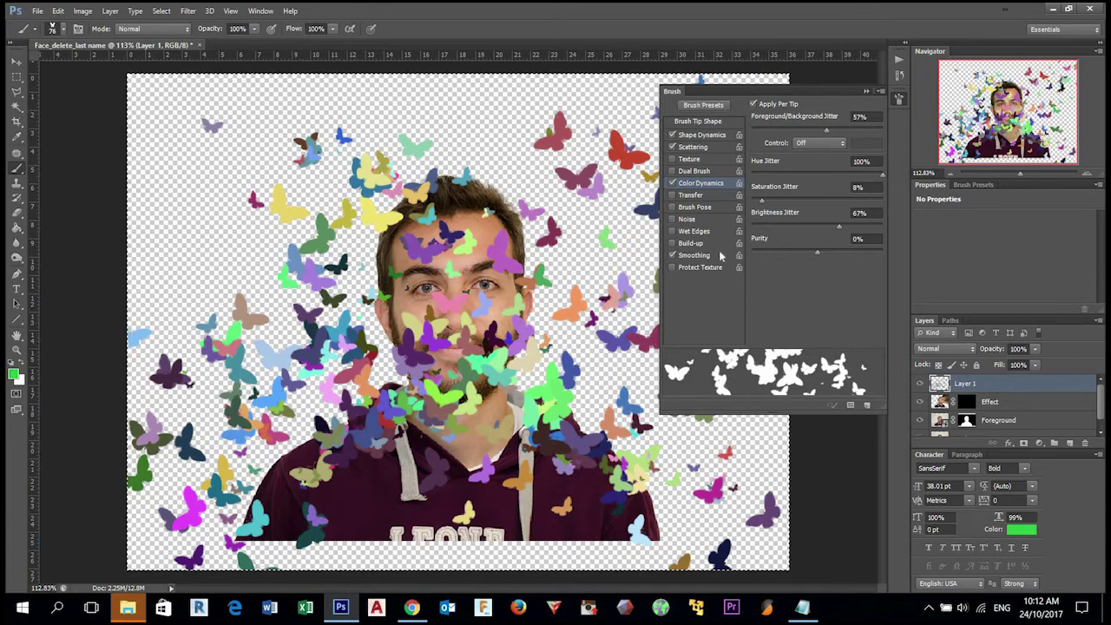
{"action": "left_click", "coordinate": [673, 184]}
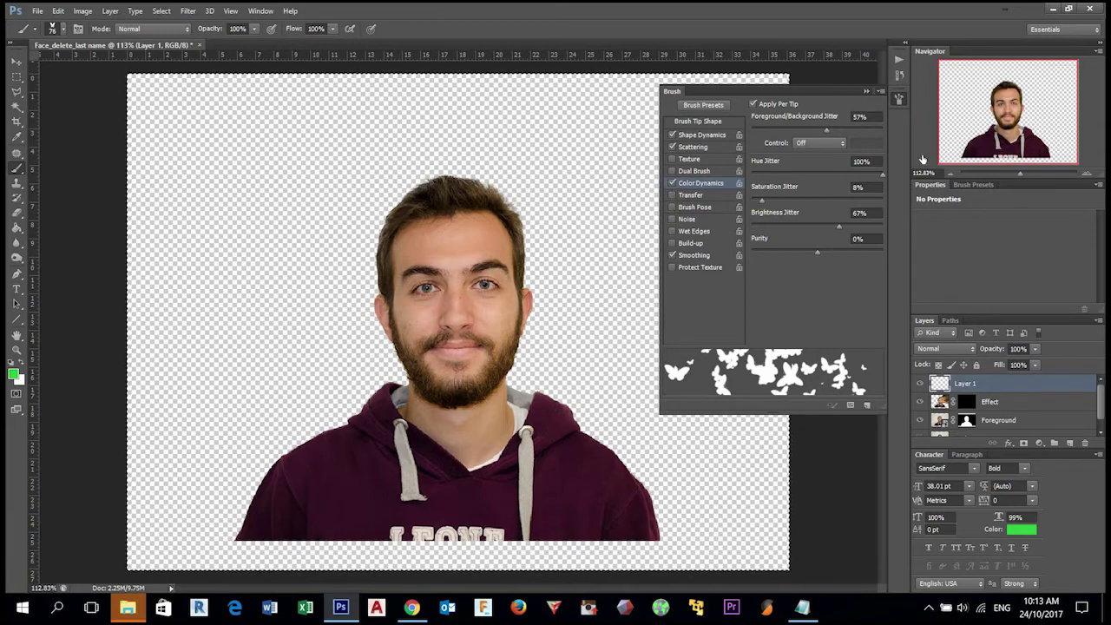
- Disable Color Dynamics, target the Effect layer mask, and make white the foreground colour
{"action": "left_click", "coordinate": [673, 184]}
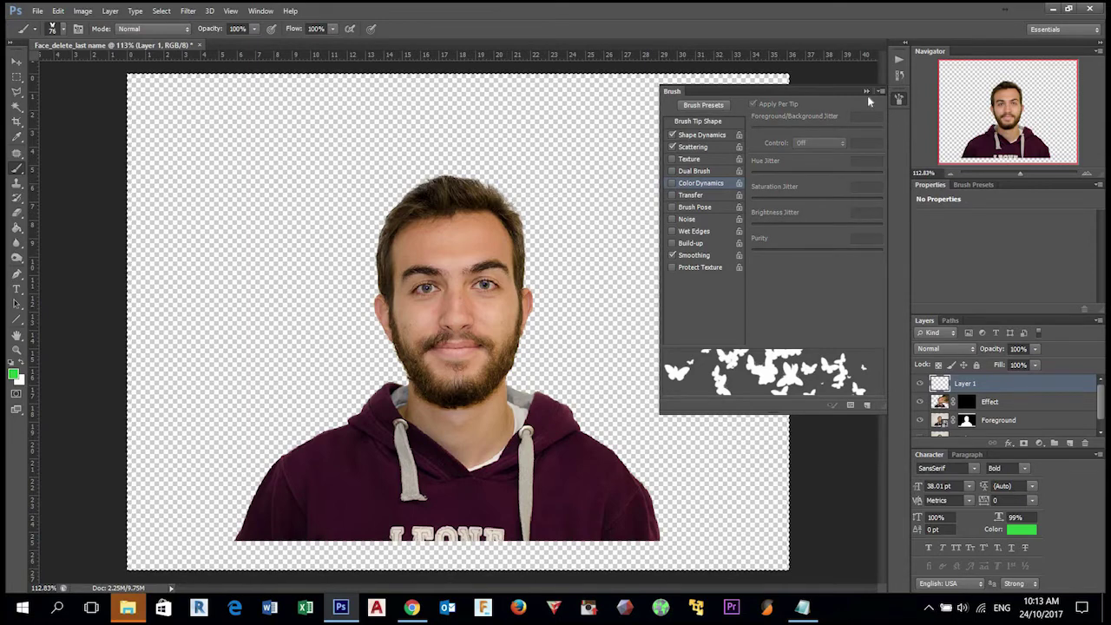
{"action": "left_click", "coordinate": [970, 406]}
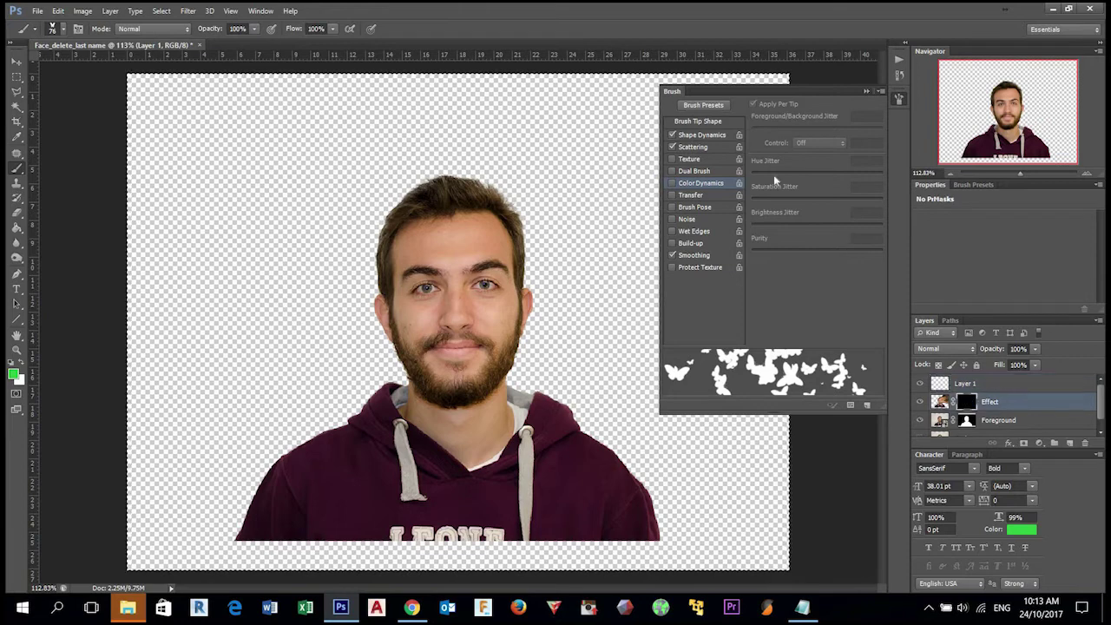
{"action": "left_click", "coordinate": [24, 368]}
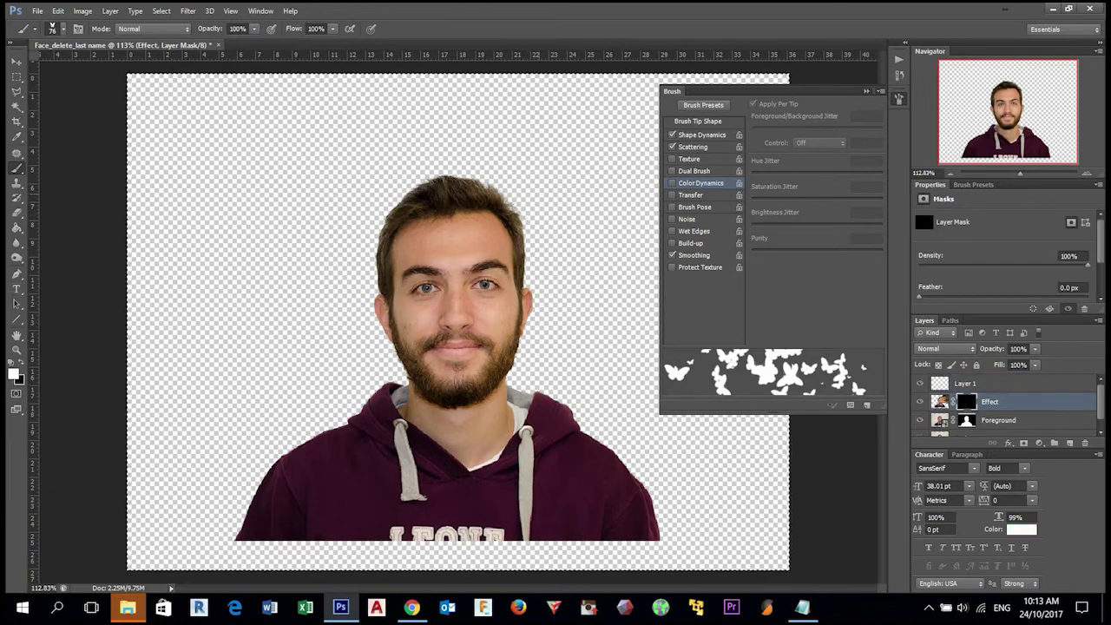
- Lower the Scattering Count from 4 to 2
{"action": "left_click", "coordinate": [695, 148]}
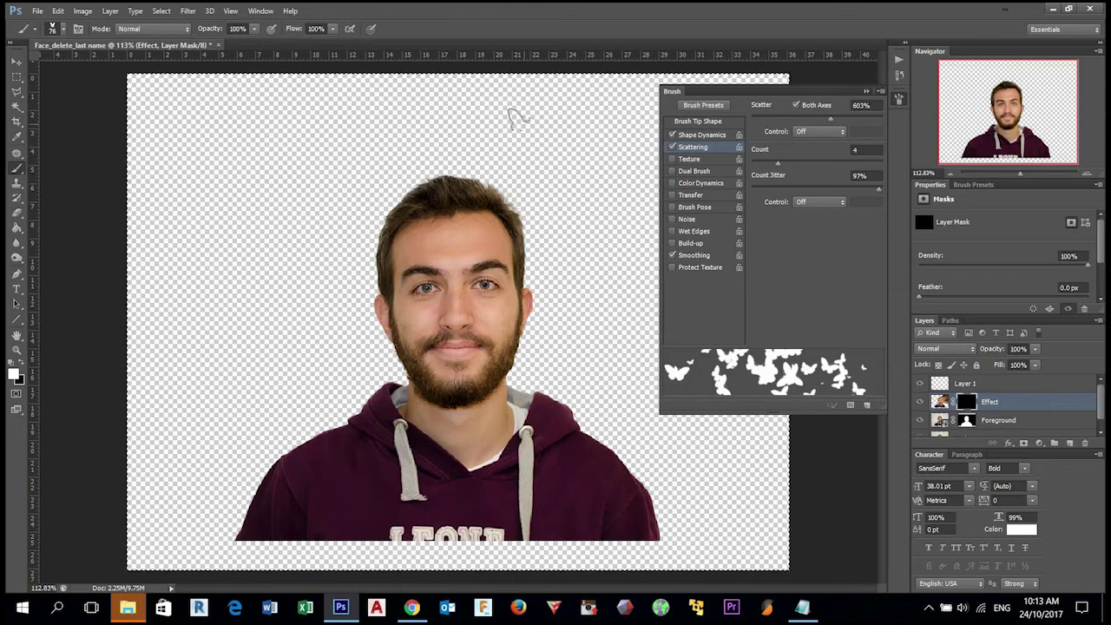
{"action": "left_click", "coordinate": [702, 136]}
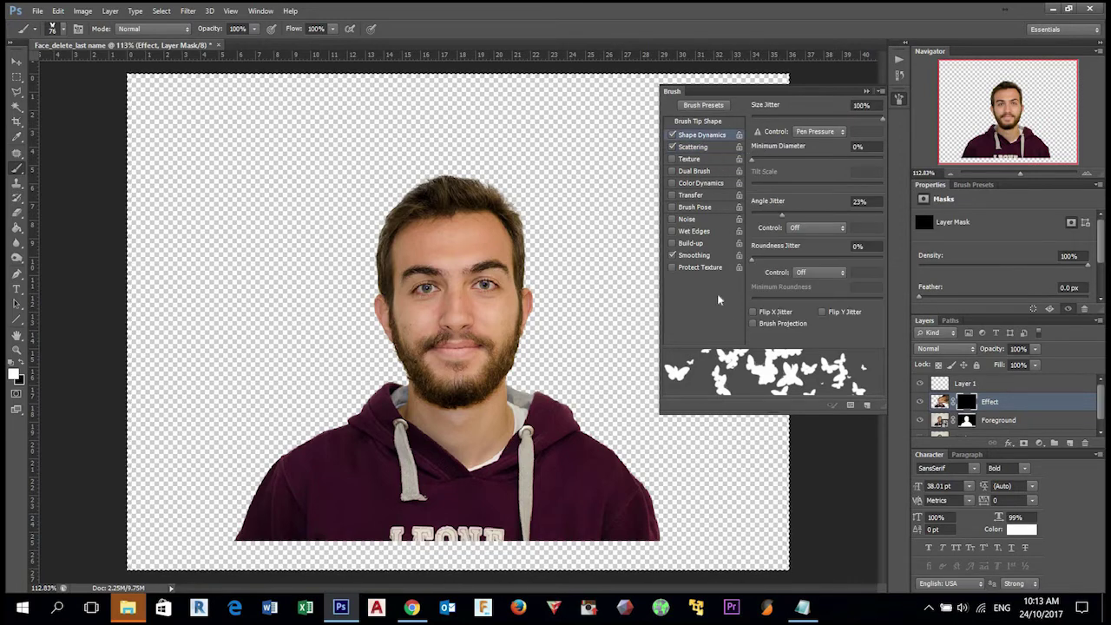
{"action": "left_click", "coordinate": [713, 150]}
{"action": "left_click_drag", "start_coordinate": [778, 171], "coordinate": [762, 165]}
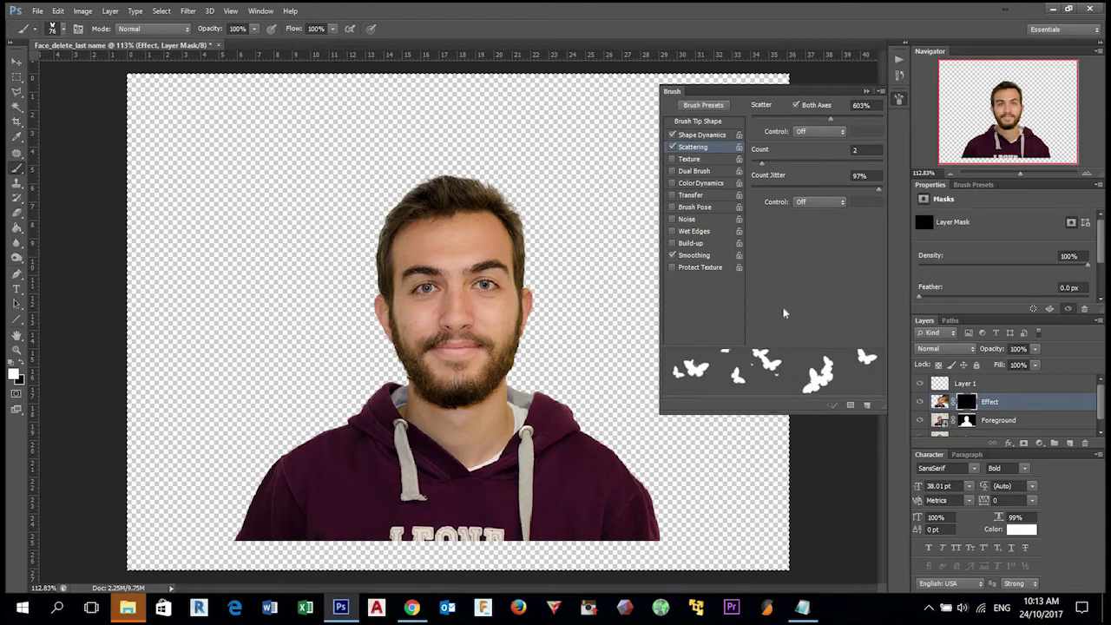
{"action": "right_click", "coordinate": [535, 153]}
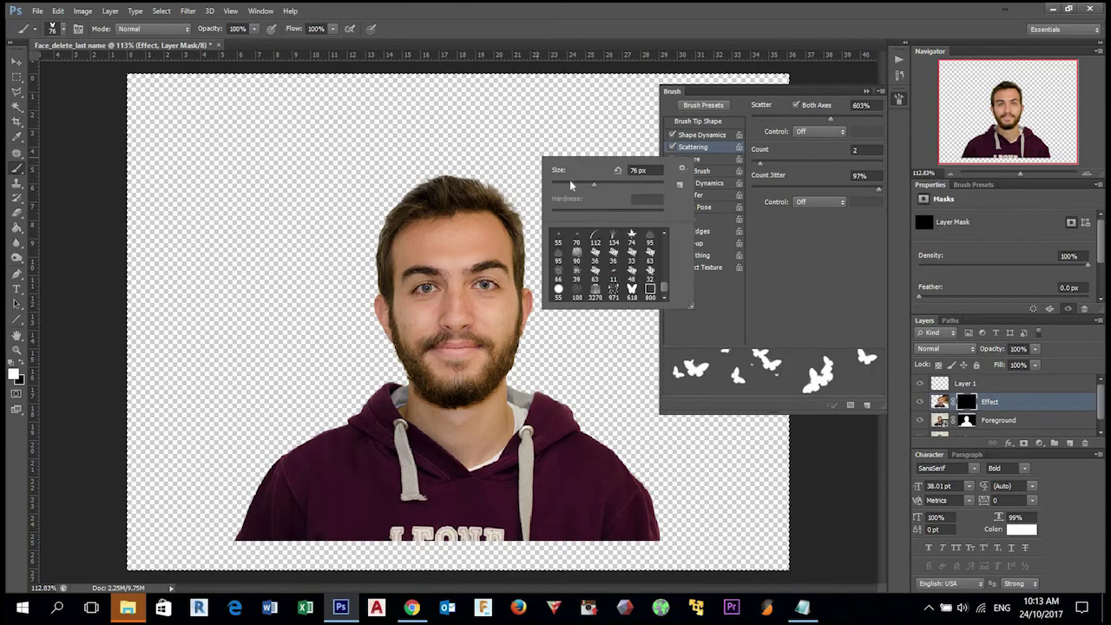
- Paint a test stroke on the mask with a 33 px butterfly brush, then undo it
{"action": "key", "text": "Return"}
{"action": "left_click", "coordinate": [526, 224]}
{"action": "mouse_move", "coordinate": [543, 254]}
{"action": "left_mouse_down"}
{"action": "mouse_move", "coordinate": [547, 347]}
{"action": "mouse_move", "coordinate": [572, 257]}
{"action": "mouse_move", "coordinate": [559, 199]}
{"action": "mouse_move", "coordinate": [454, 152]}
{"action": "left_mouse_up"}
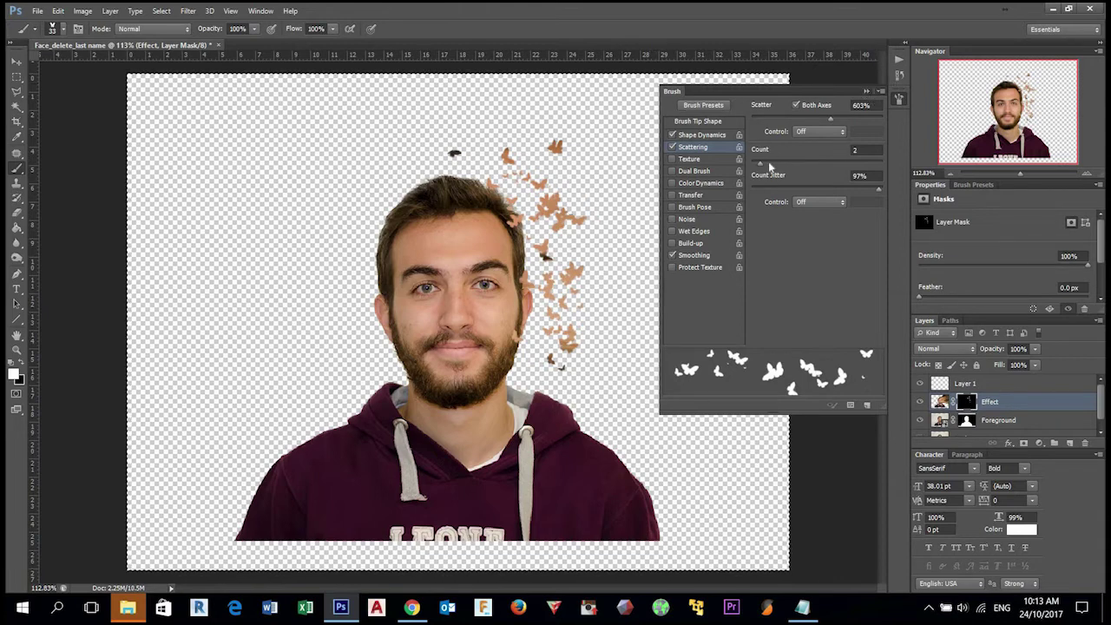
{"action": "key", "text": "ctrl+z"}
- Set Scattering Count to 1 and reduce Scatter to 424%
{"action": "left_click_drag", "start_coordinate": [754, 165], "coordinate": [749, 162]}
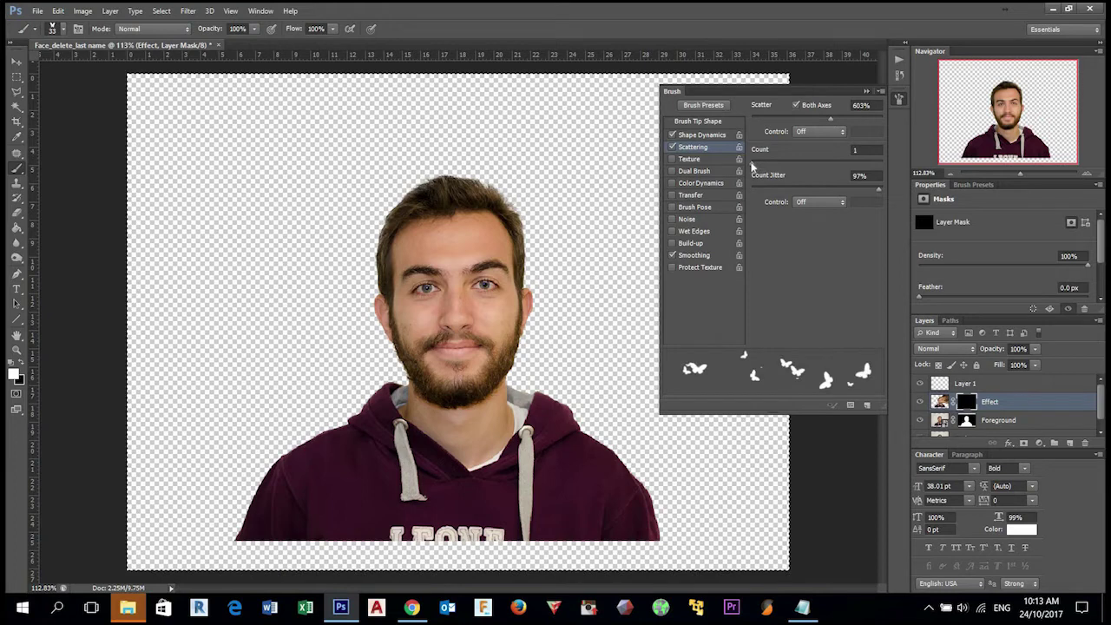
{"action": "mouse_move", "coordinate": [832, 118]}
{"action": "left_mouse_down"}
{"action": "mouse_move", "coordinate": [778, 114]}
{"action": "mouse_move", "coordinate": [825, 120]}
{"action": "mouse_move", "coordinate": [808, 121]}
{"action": "left_mouse_up"}
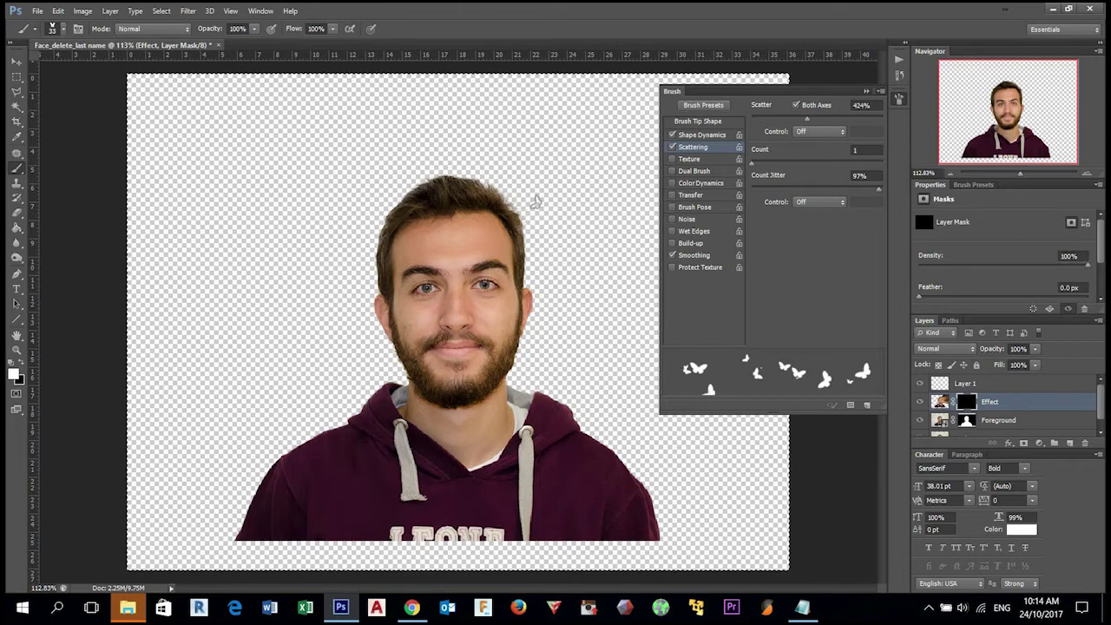
{"action": "left_click", "coordinate": [704, 135]}
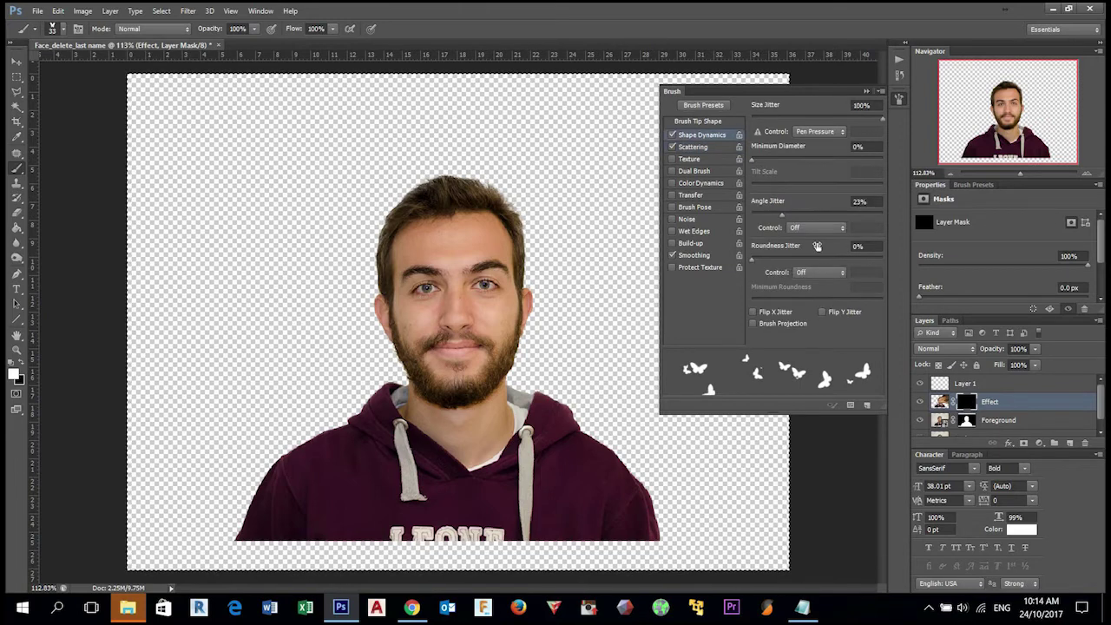
- Set butterfly brush spacing to 122% and paint white down the face's right side on the Effect mask
{"action": "left_click", "coordinate": [700, 122]}
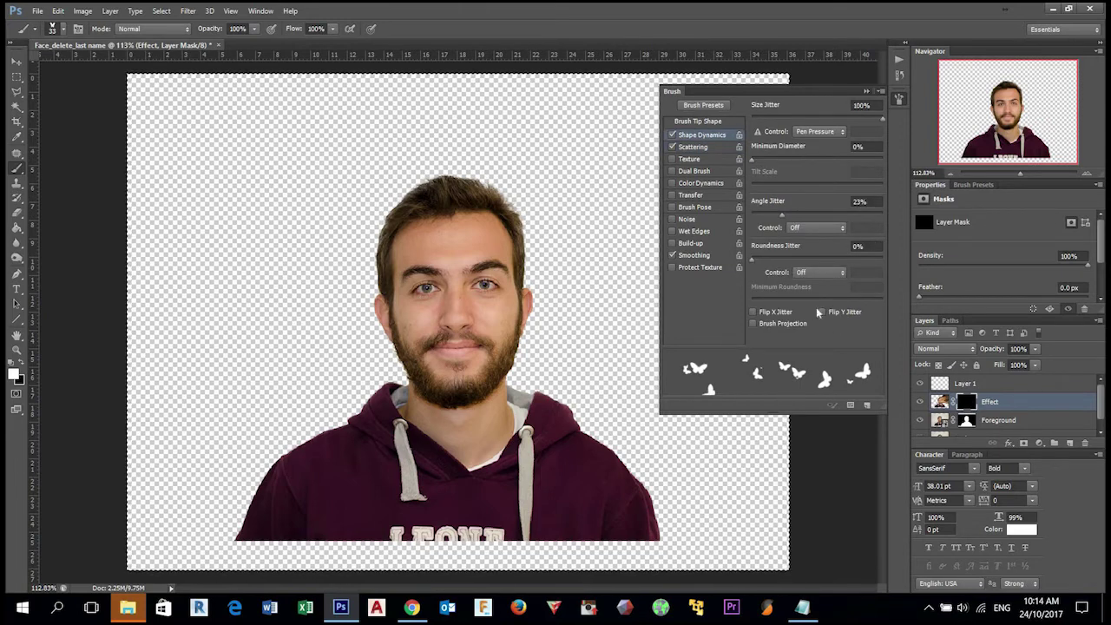
{"action": "left_click_drag", "start_coordinate": [831, 311], "coordinate": [827, 310]}
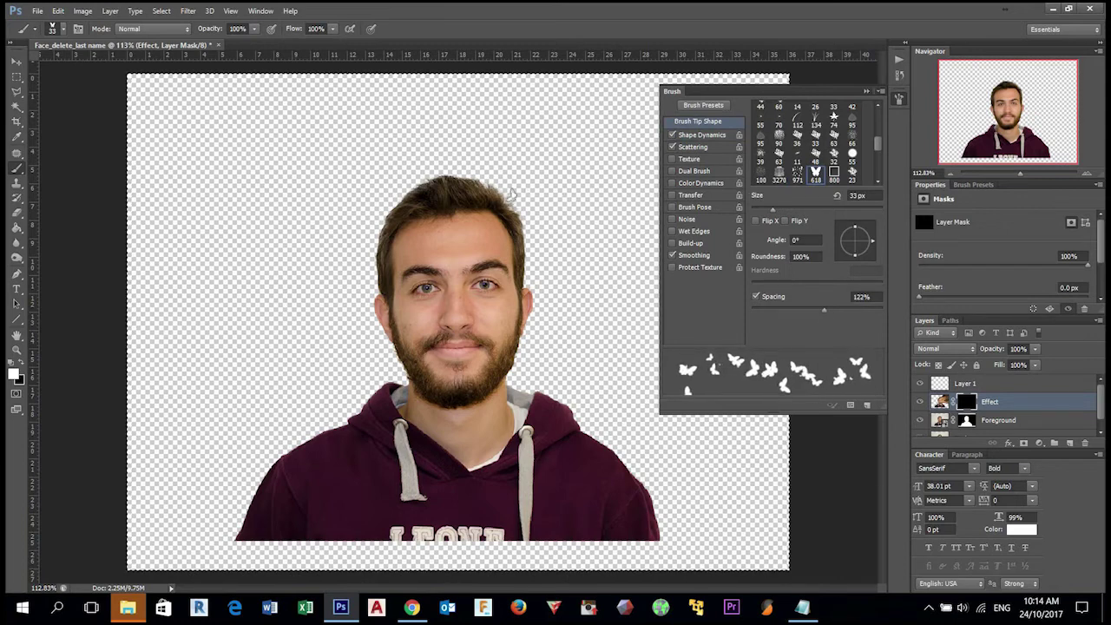
{"action": "mouse_move", "coordinate": [535, 252]}
{"action": "left_mouse_down"}
{"action": "mouse_move", "coordinate": [538, 337]}
{"action": "mouse_move", "coordinate": [523, 361]}
{"action": "mouse_move", "coordinate": [560, 287]}
{"action": "left_mouse_up"}
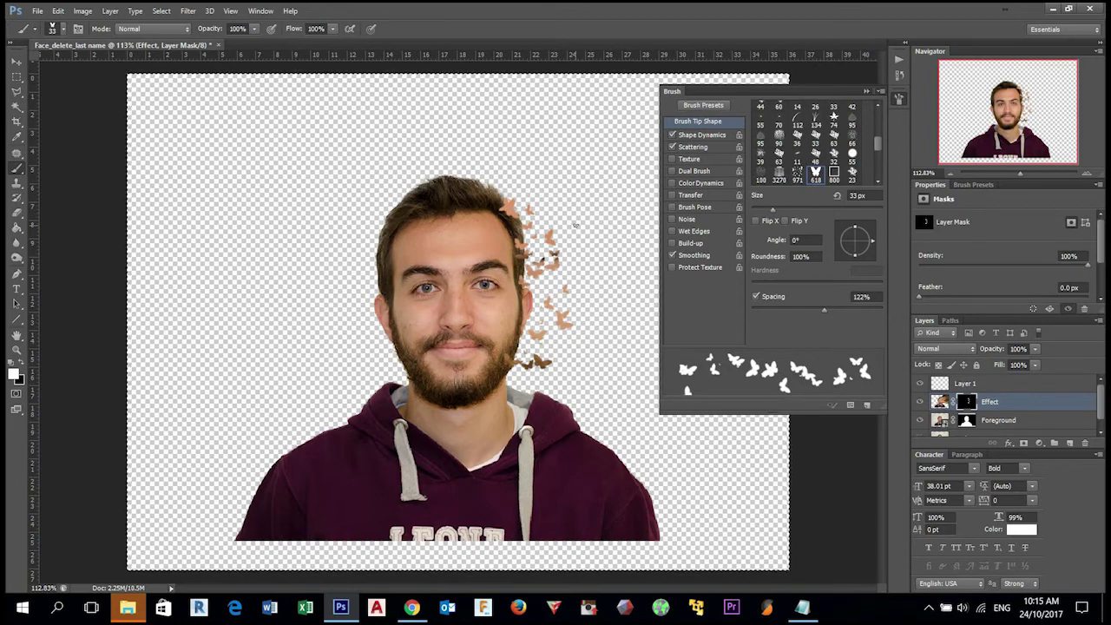
{"action": "left_click", "coordinate": [868, 92]}
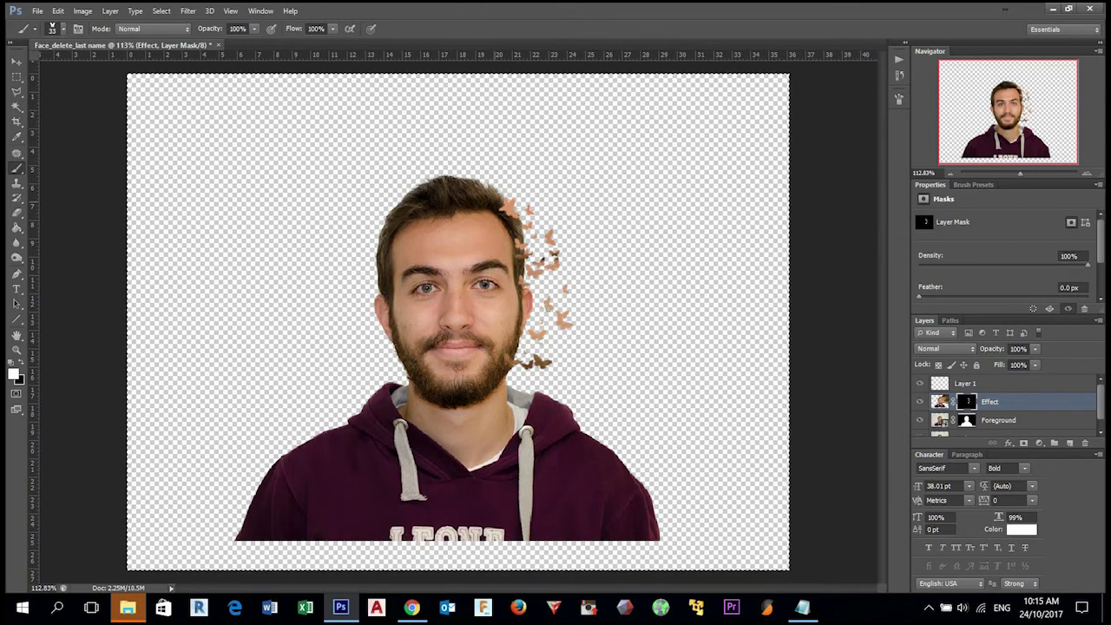
- Paint butterflies onto the Effect mask just right of the face with a small brush
{"action": "right_click", "coordinate": [673, 287]}
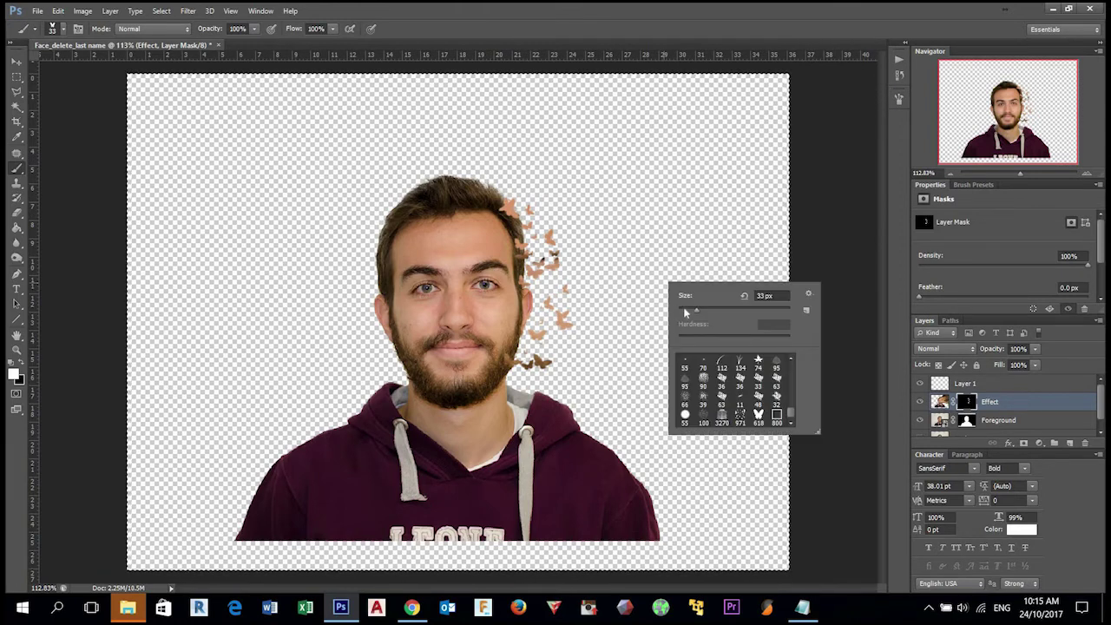
{"action": "left_click", "coordinate": [686, 311]}
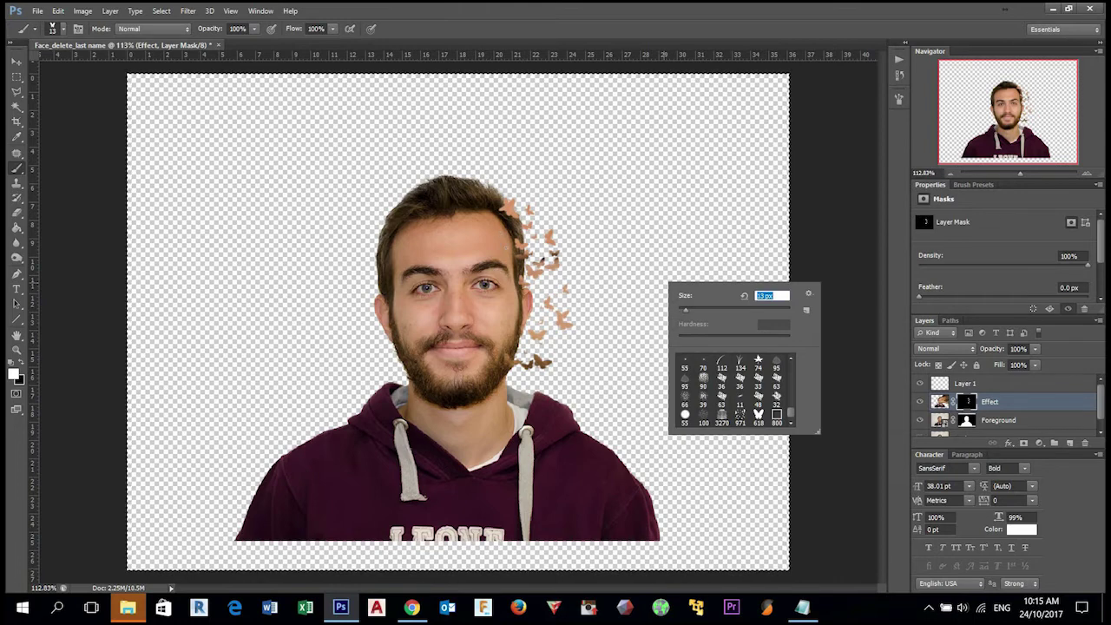
{"action": "key", "text": "Return"}
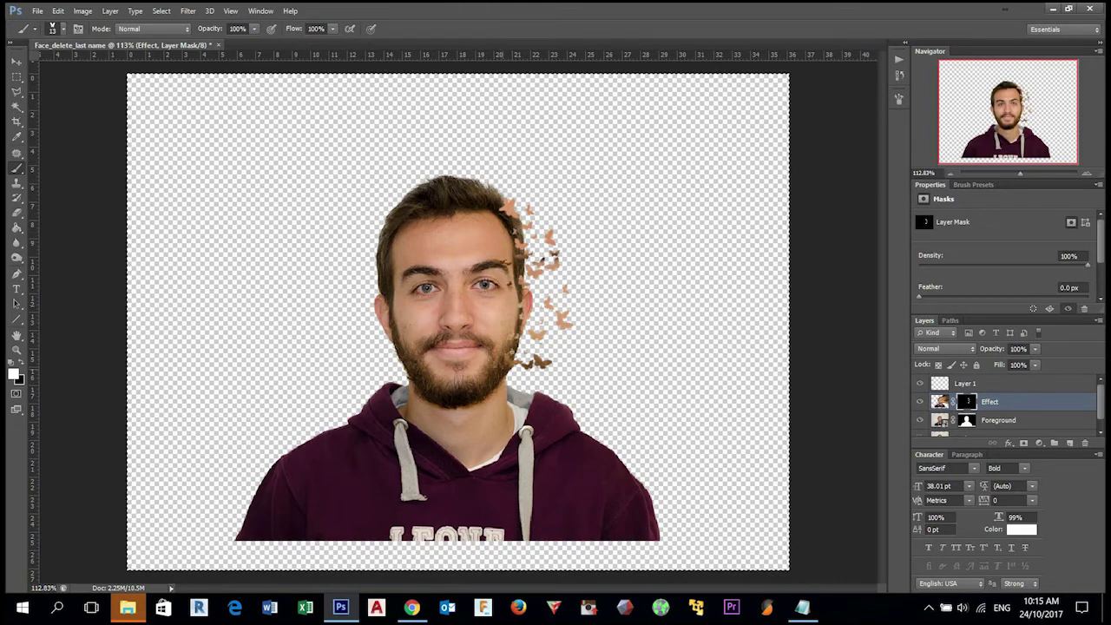
{"action": "right_click", "coordinate": [719, 271]}
{"action": "key", "text": "Return"}
{"action": "mouse_move", "coordinate": [564, 209]}
{"action": "left_mouse_down"}
{"action": "mouse_move", "coordinate": [538, 187]}
{"action": "mouse_move", "coordinate": [599, 251]}
{"action": "mouse_move", "coordinate": [659, 285]}
{"action": "left_mouse_up"}
{"action": "right_click", "coordinate": [655, 270]}
{"action": "key", "text": "Return"}
{"action": "mouse_move", "coordinate": [599, 326]}
{"action": "left_mouse_down"}
{"action": "mouse_move", "coordinate": [665, 309]}
{"action": "mouse_move", "coordinate": [719, 340]}
{"action": "left_mouse_up"}
- Reveal butterflies down the right side and toward the upper right at 70 px and 89 px
{"action": "right_click", "coordinate": [720, 340]}
{"action": "type", "text": "70"}
{"action": "key", "text": "Return"}
{"action": "mouse_move", "coordinate": [605, 203]}
{"action": "left_mouse_down"}
{"action": "mouse_move", "coordinate": [634, 263]}
{"action": "mouse_move", "coordinate": [633, 365]}
{"action": "mouse_move", "coordinate": [624, 384]}
{"action": "mouse_move", "coordinate": [588, 379]}
{"action": "left_mouse_up"}
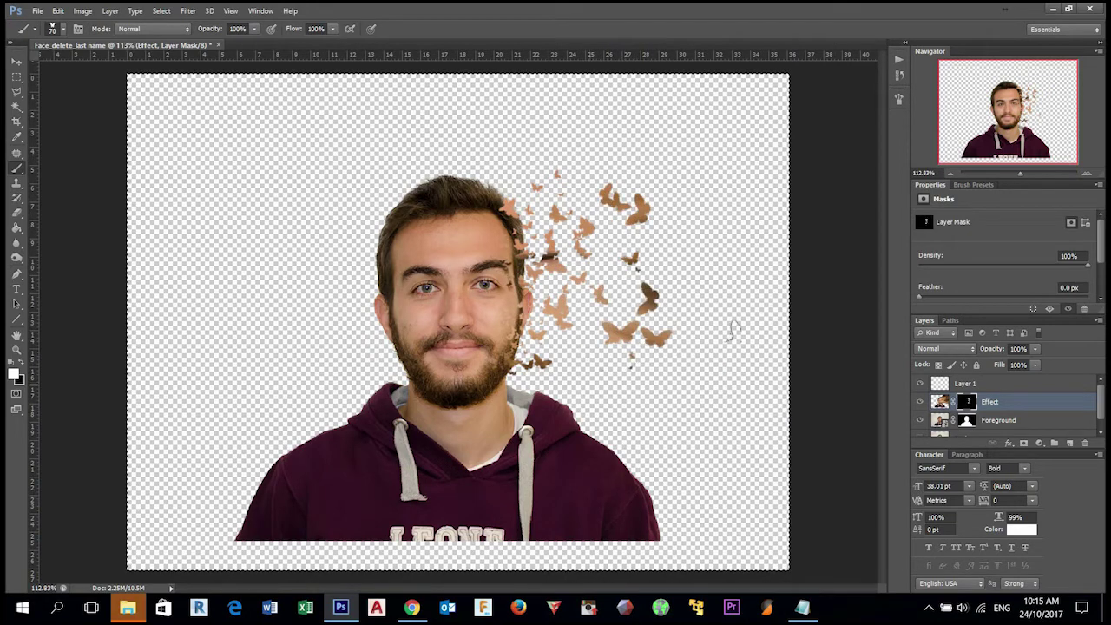
{"action": "right_click", "coordinate": [804, 365]}
{"action": "key", "text": "Return"}
{"action": "mouse_move", "coordinate": [773, 195]}
{"action": "left_mouse_down"}
{"action": "mouse_move", "coordinate": [695, 278]}
{"action": "mouse_move", "coordinate": [716, 374]}
{"action": "left_mouse_up"}
- At 135 px, reveal larger butterflies at the upper right
{"action": "right_click", "coordinate": [792, 455]}
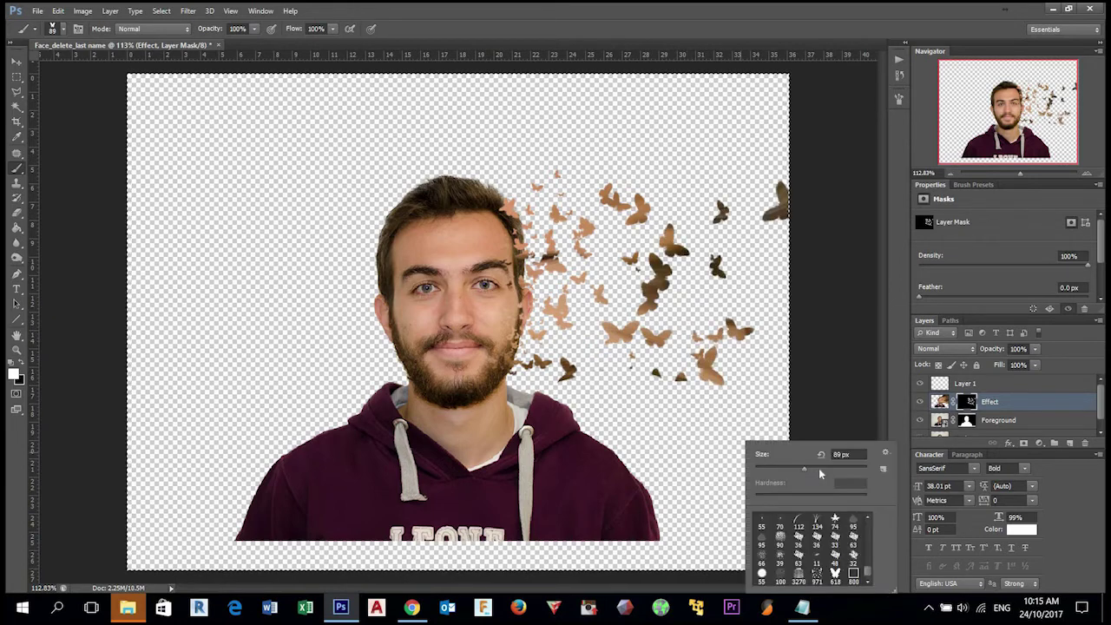
{"action": "type", "text": "135"}
{"action": "key", "text": "Return"}
{"action": "mouse_move", "coordinate": [699, 152]}
{"action": "left_mouse_down"}
{"action": "mouse_move", "coordinate": [647, 126]}
{"action": "mouse_move", "coordinate": [669, 143]}
{"action": "left_mouse_up"}
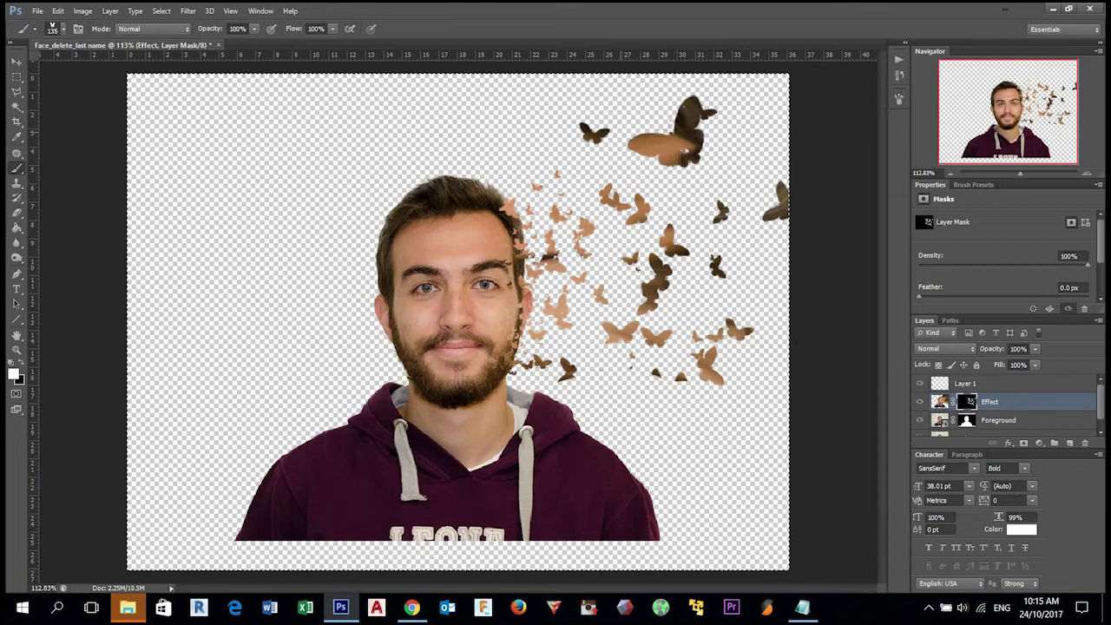
{"action": "left_click_drag", "start_coordinate": [734, 186], "coordinate": [685, 155]}
{"action": "left_click", "coordinate": [697, 221]}
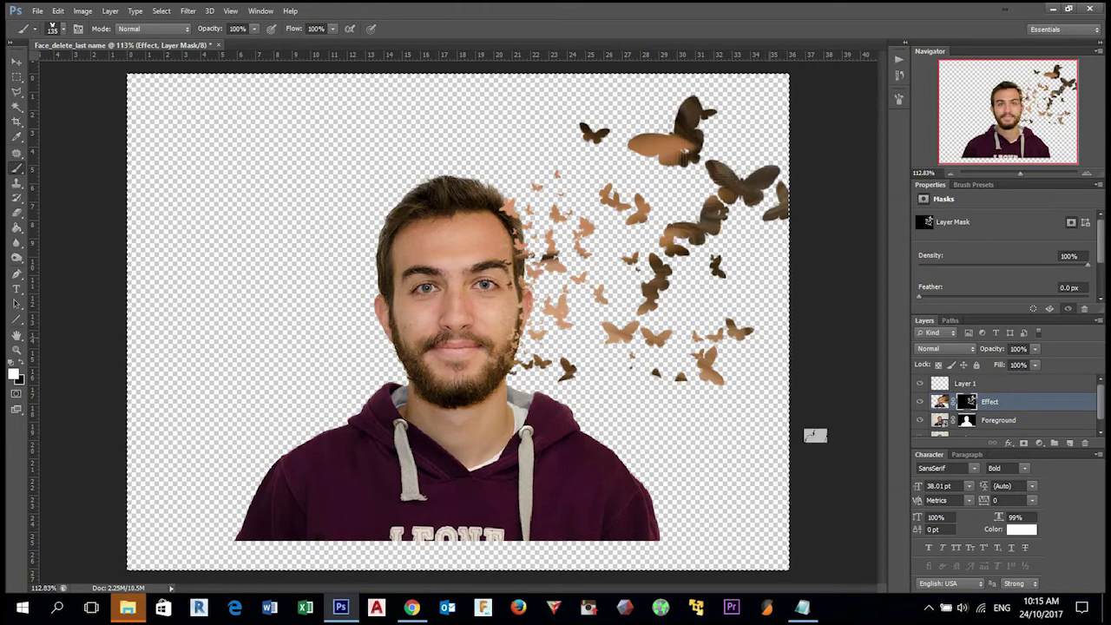
{"action": "left_click", "coordinate": [744, 336]}
- Enlarge the brush to 319 px and stamp large butterflies near the upper-right edge
{"action": "right_click", "coordinate": [801, 479]}
{"action": "type", "text": "319"}
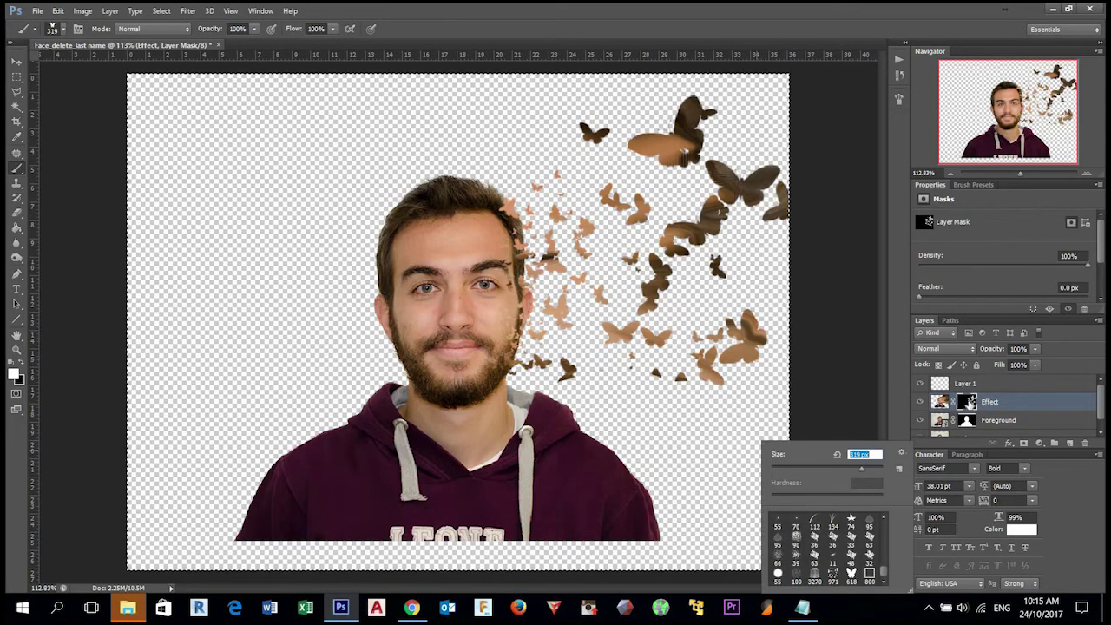
{"action": "key", "text": "Return"}
{"action": "left_click", "coordinate": [843, 390]}
{"action": "left_click", "coordinate": [817, 243]}
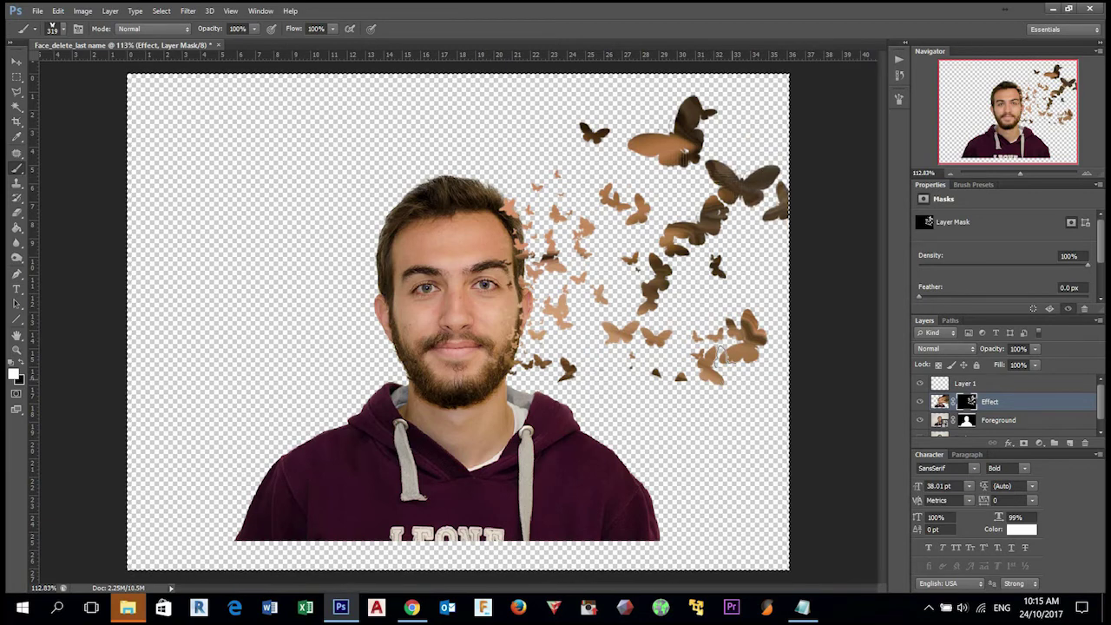
{"action": "left_click", "coordinate": [734, 332]}
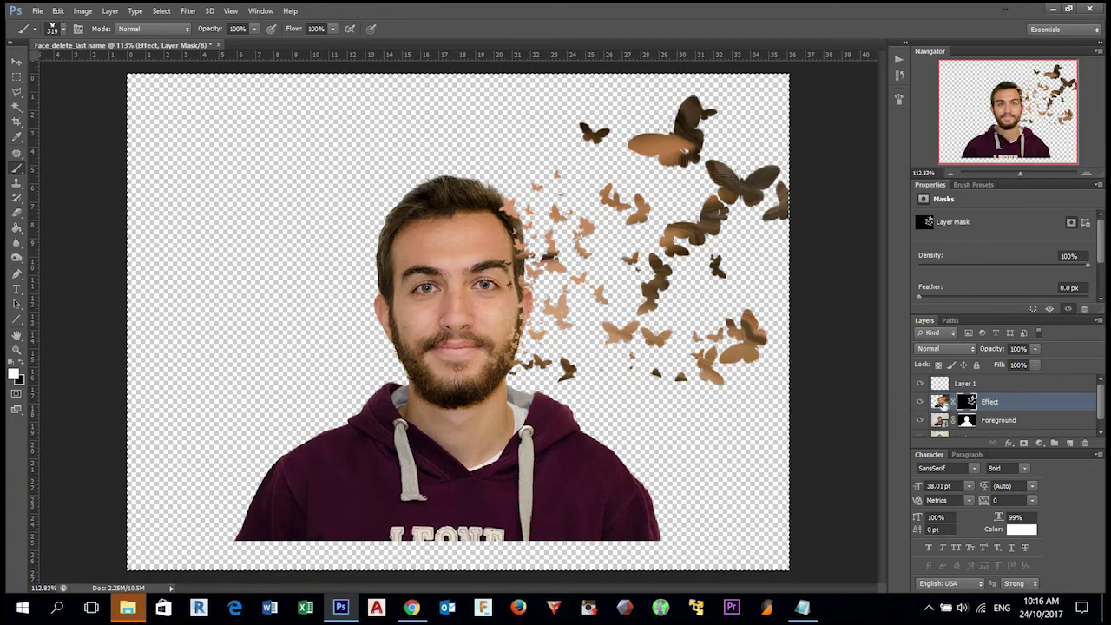
- Open Filter > Liquify on the Effect layer's image rather than its mask
{"action": "left_click", "coordinate": [941, 403]}
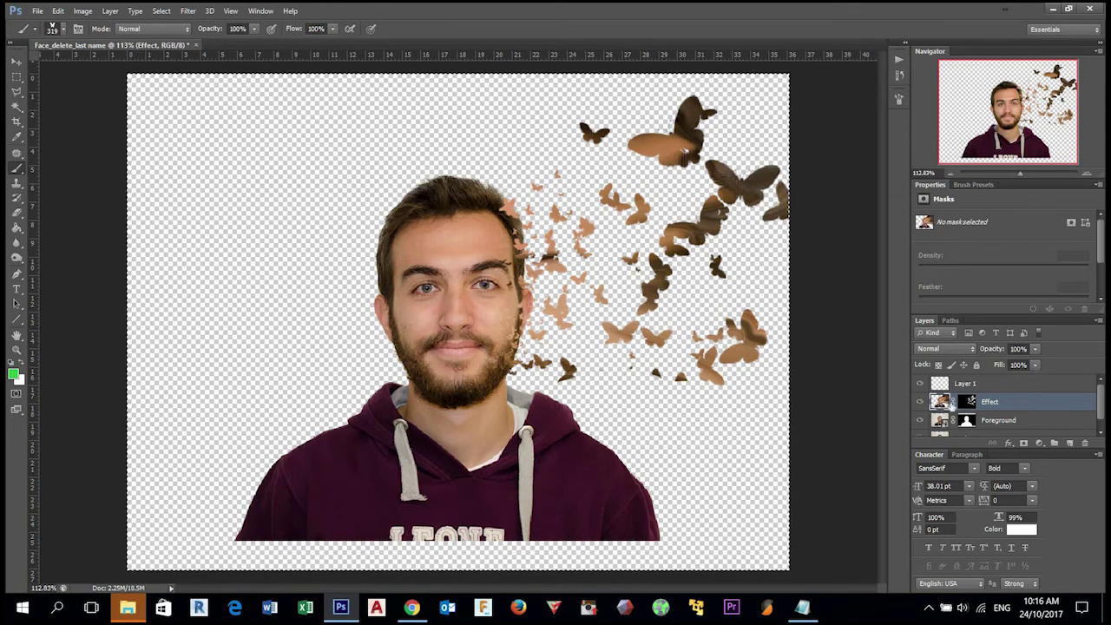
{"action": "left_click", "coordinate": [188, 10]}
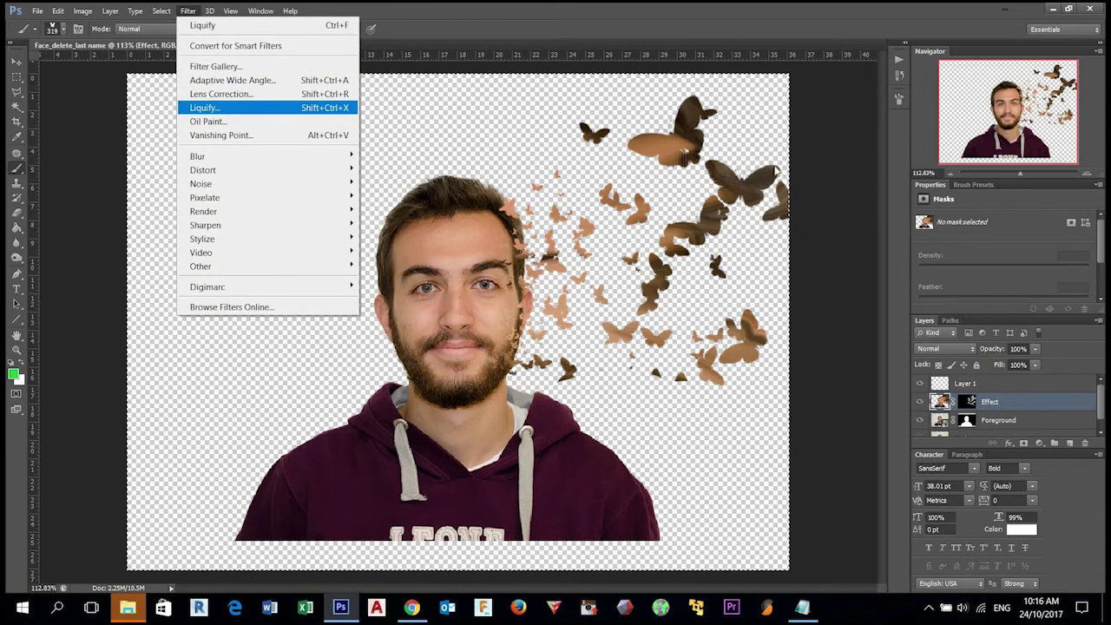
{"action": "left_click", "coordinate": [205, 107]}
{"action": "left_click", "coordinate": [642, 244]}
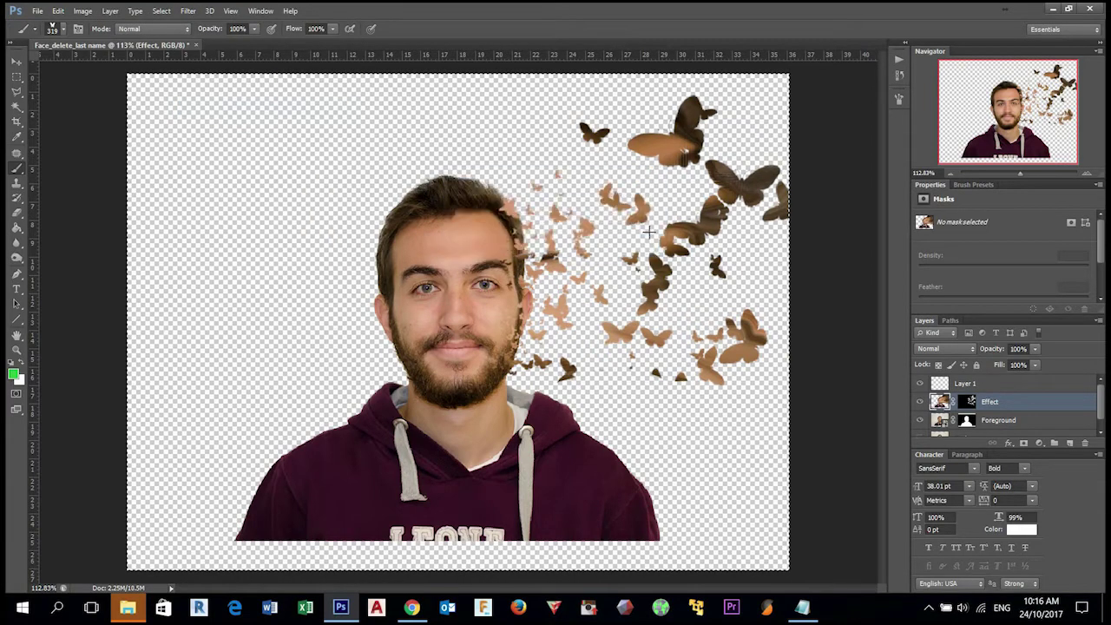
- Forward-warp the smear's lower edge and spike, apply Liquify, and reselect the Effect mask
{"action": "mouse_move", "coordinate": [616, 396]}
{"action": "left_mouse_down"}
{"action": "mouse_move", "coordinate": [599, 374]}
{"action": "mouse_move", "coordinate": [543, 365]}
{"action": "mouse_move", "coordinate": [612, 415]}
{"action": "mouse_move", "coordinate": [625, 373]}
{"action": "mouse_move", "coordinate": [650, 422]}
{"action": "mouse_move", "coordinate": [677, 430]}
{"action": "left_mouse_up"}
{"action": "mouse_move", "coordinate": [657, 329]}
{"action": "left_mouse_down"}
{"action": "mouse_move", "coordinate": [678, 373]}
{"action": "mouse_move", "coordinate": [668, 406]}
{"action": "mouse_move", "coordinate": [660, 368]}
{"action": "mouse_move", "coordinate": [691, 452]}
{"action": "mouse_move", "coordinate": [747, 470]}
{"action": "mouse_move", "coordinate": [695, 372]}
{"action": "mouse_move", "coordinate": [729, 353]}
{"action": "mouse_move", "coordinate": [784, 428]}
{"action": "mouse_move", "coordinate": [694, 387]}
{"action": "mouse_move", "coordinate": [765, 492]}
{"action": "mouse_move", "coordinate": [772, 468]}
{"action": "mouse_move", "coordinate": [713, 400]}
{"action": "mouse_move", "coordinate": [794, 496]}
{"action": "left_mouse_up"}
{"action": "mouse_move", "coordinate": [658, 386]}
{"action": "left_mouse_down"}
{"action": "mouse_move", "coordinate": [686, 439]}
{"action": "mouse_move", "coordinate": [651, 434]}
{"action": "left_mouse_up"}
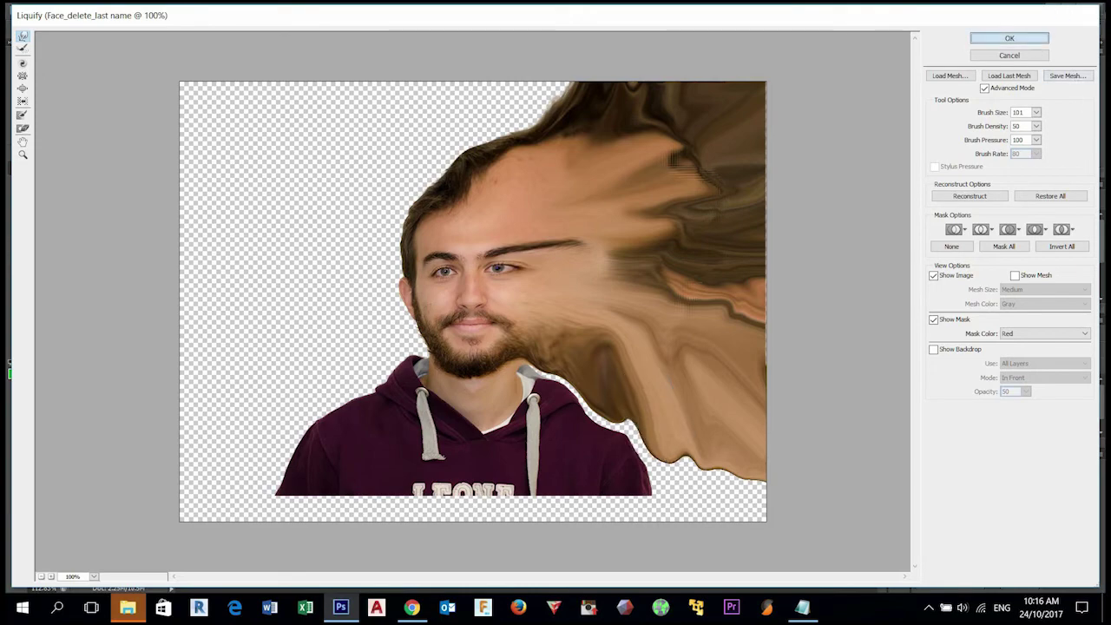
{"action": "left_click", "coordinate": [1010, 38]}
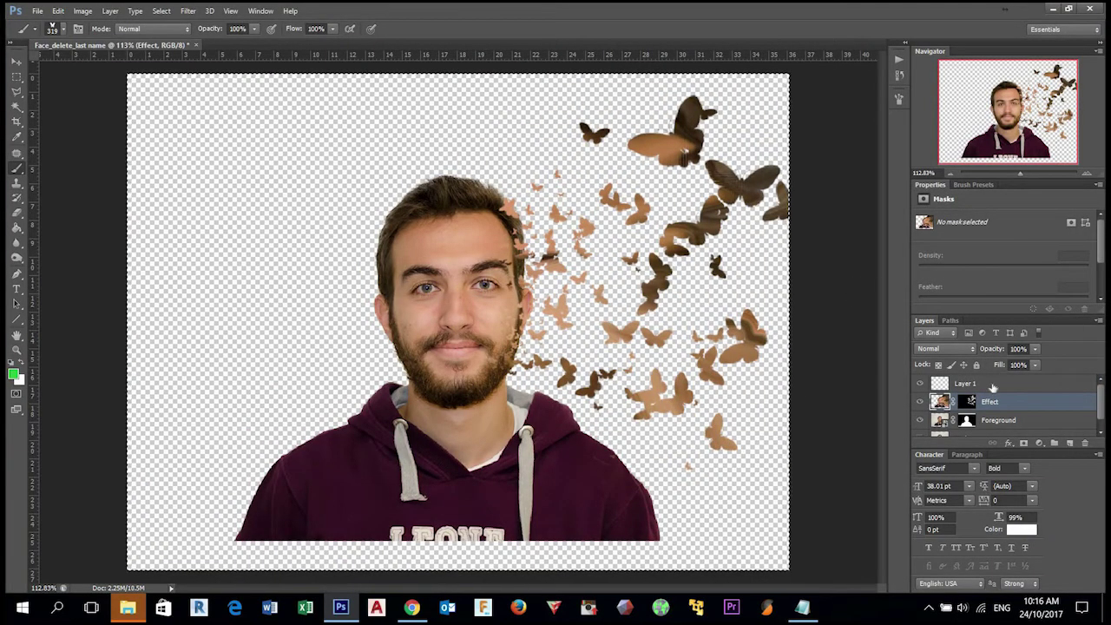
{"action": "left_click", "coordinate": [969, 402]}
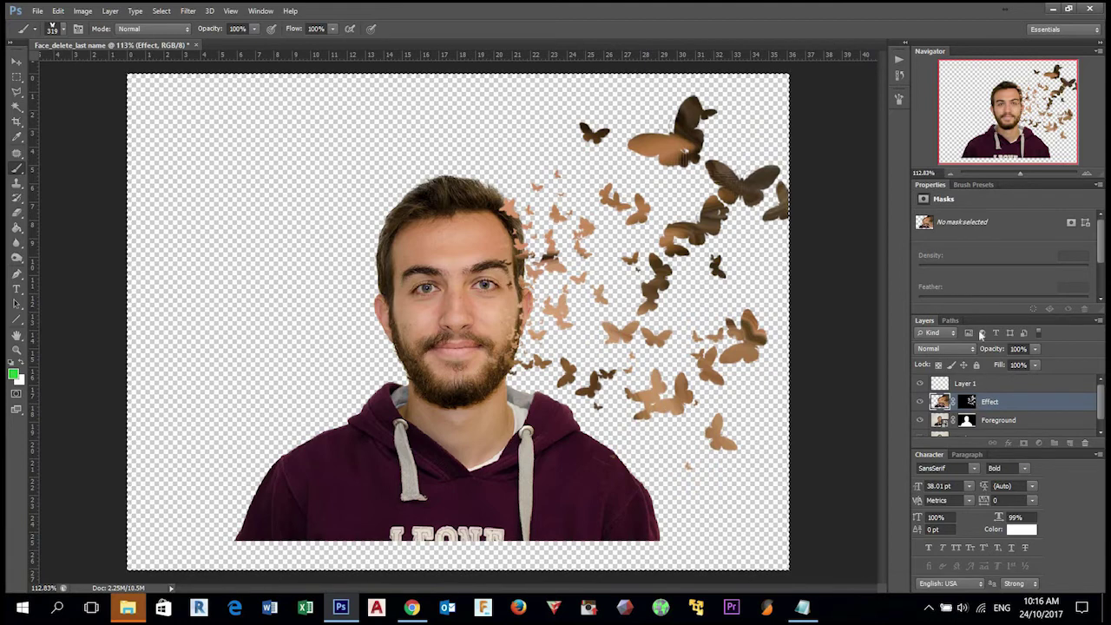
{"action": "right_click", "coordinate": [777, 268]}
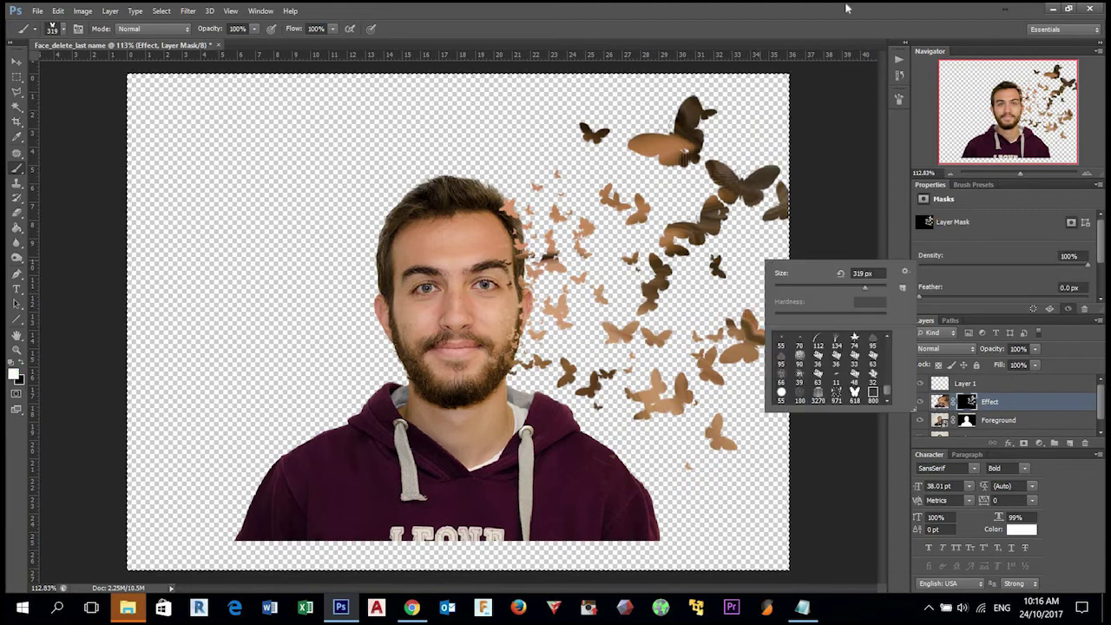
{"action": "left_click", "coordinate": [856, 26]}
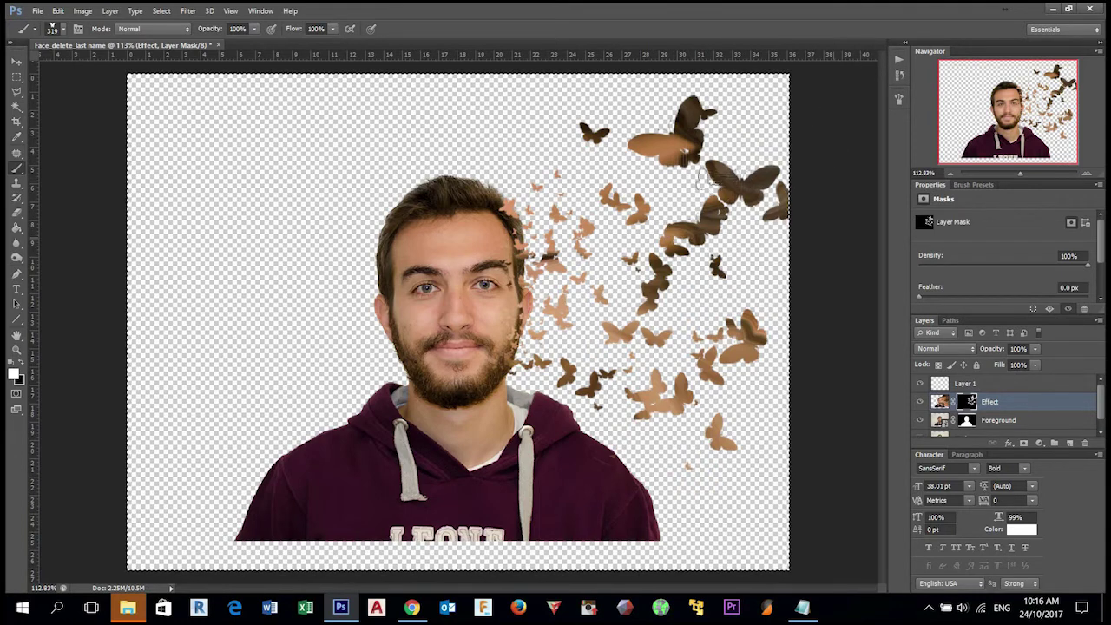
{"action": "right_click", "coordinate": [710, 184]}
{"action": "left_click", "coordinate": [900, 98]}
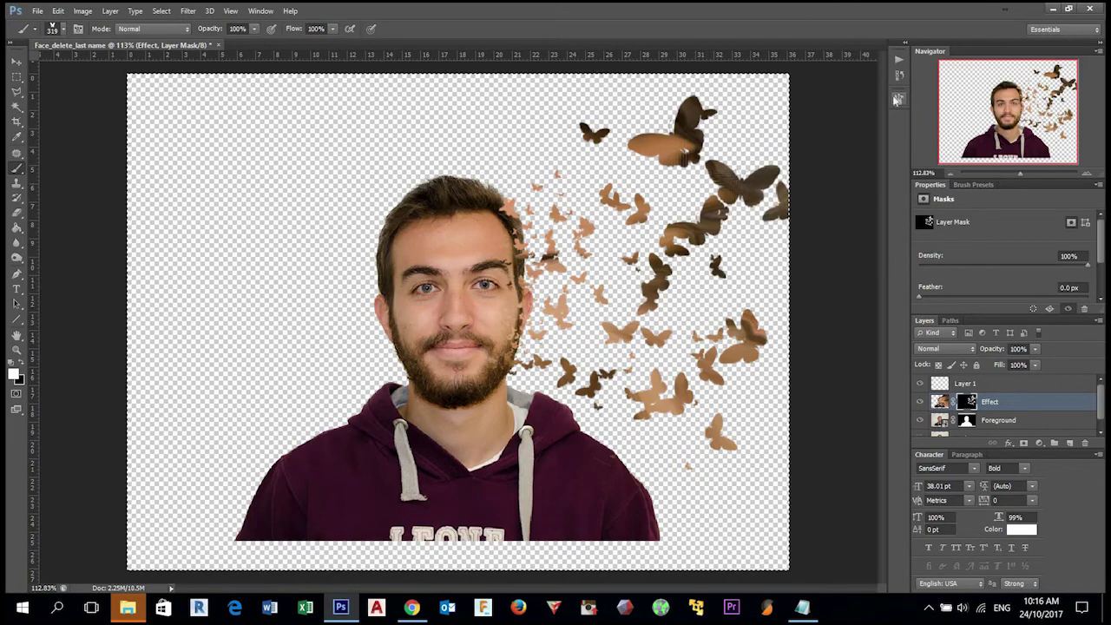
- Set the butterfly brush tip spacing to 620%
{"action": "left_click", "coordinate": [899, 98]}
{"action": "left_click", "coordinate": [710, 135]}
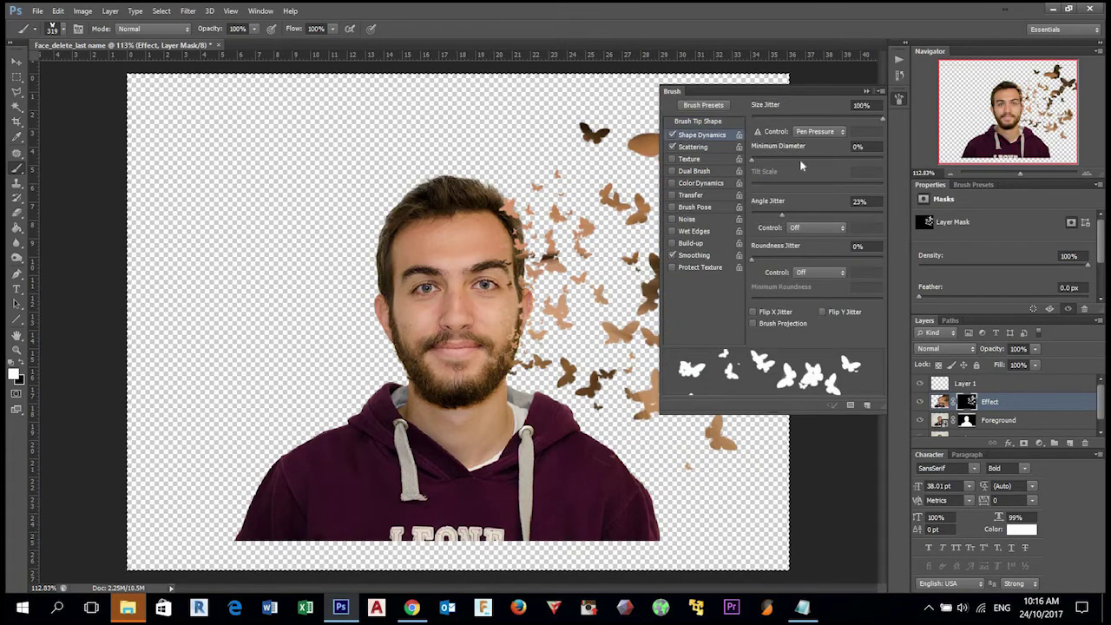
{"action": "left_click", "coordinate": [692, 147]}
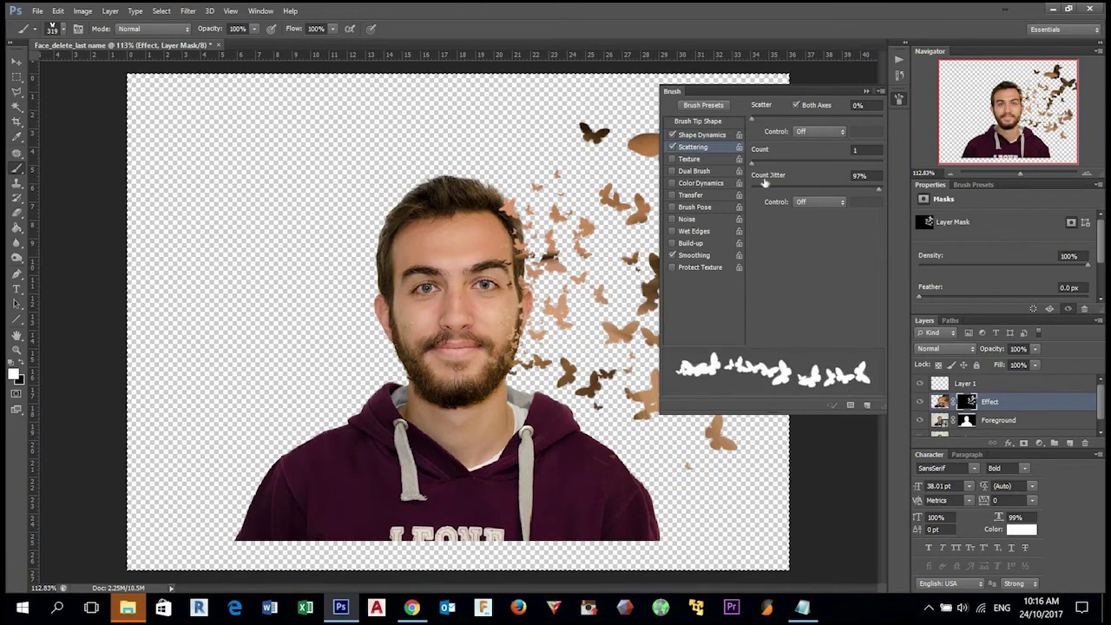
{"action": "left_click", "coordinate": [707, 124]}
{"action": "left_click", "coordinate": [707, 134]}
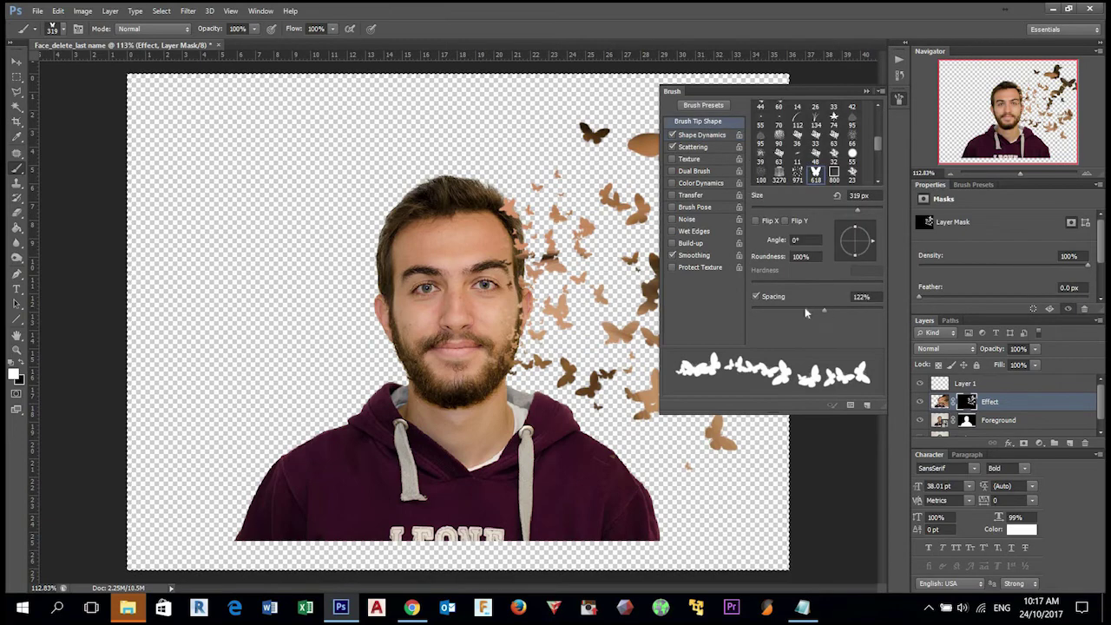
{"action": "left_click_drag", "start_coordinate": [781, 309], "coordinate": [750, 306]}
{"action": "left_click_drag", "start_coordinate": [879, 305], "coordinate": [872, 310]}
- Set Angle Jitter to 41% and Size Jitter to 0%, then shrink the brush to 100 px
{"action": "left_click", "coordinate": [704, 147]}
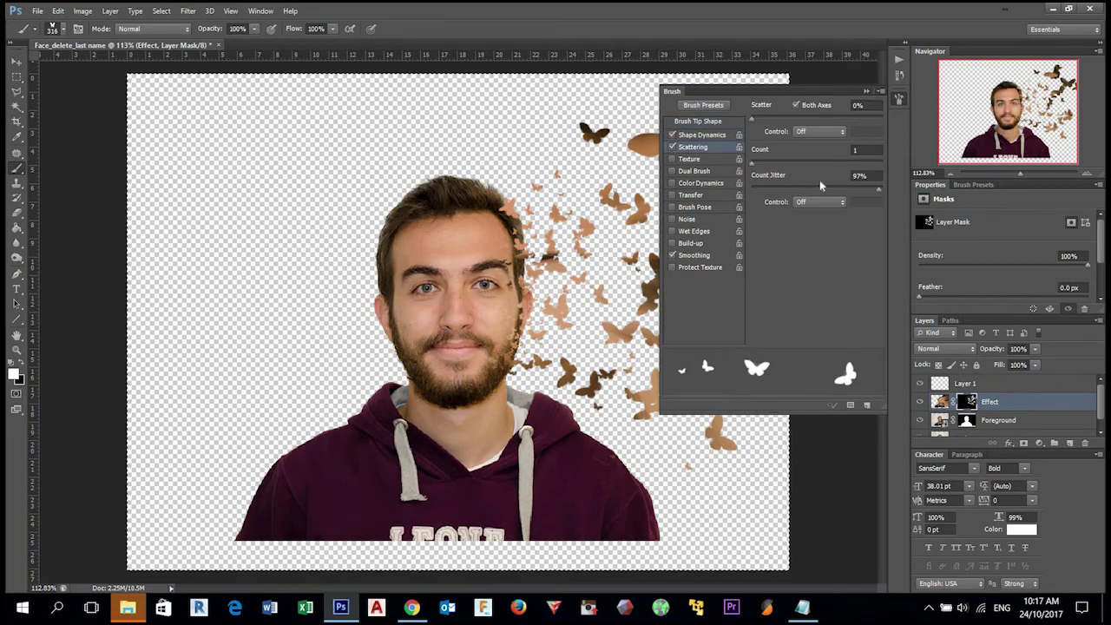
{"action": "left_click", "coordinate": [702, 135]}
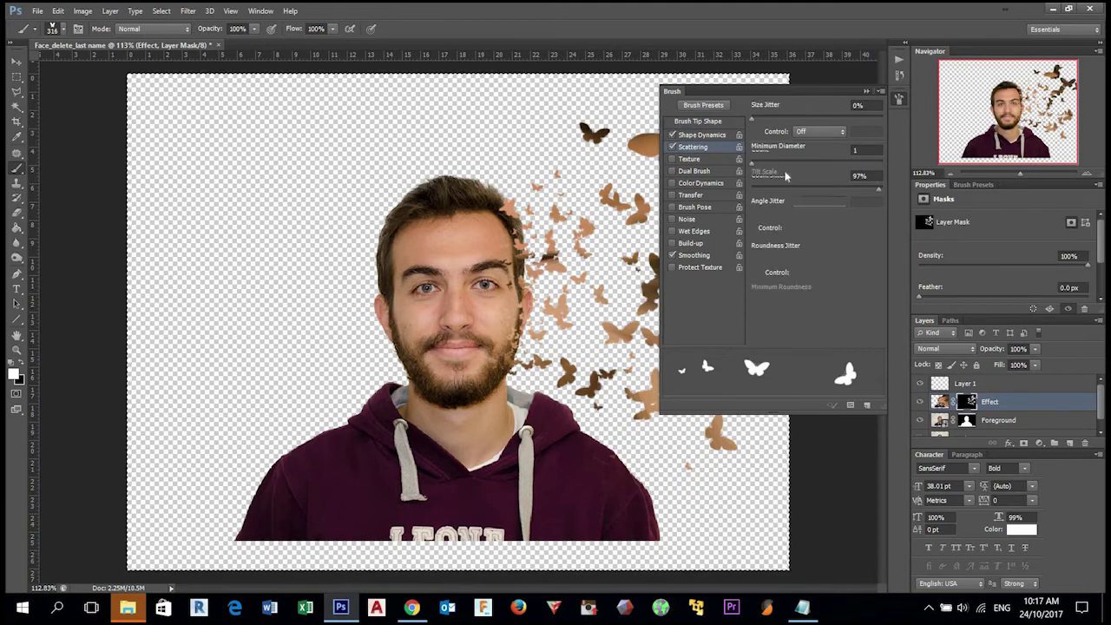
{"action": "left_click_drag", "start_coordinate": [784, 215], "coordinate": [805, 216]}
{"action": "left_click_drag", "start_coordinate": [880, 118], "coordinate": [752, 119]}
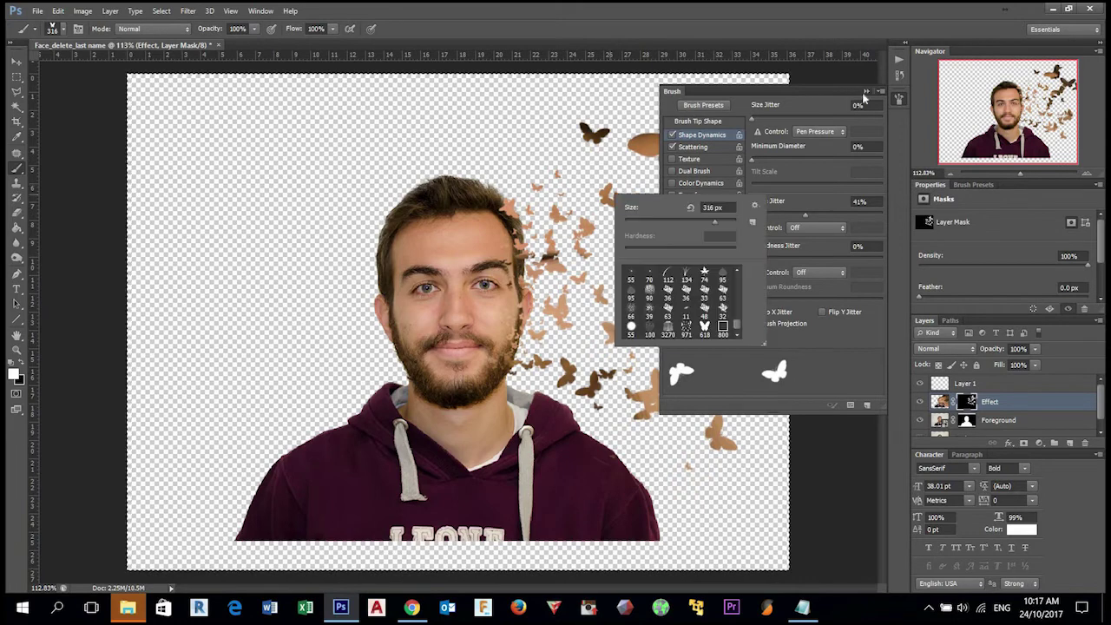
{"action": "left_click", "coordinate": [900, 98]}
{"action": "right_click", "coordinate": [770, 188]}
{"action": "left_click_drag", "start_coordinate": [770, 189], "coordinate": [750, 188]}
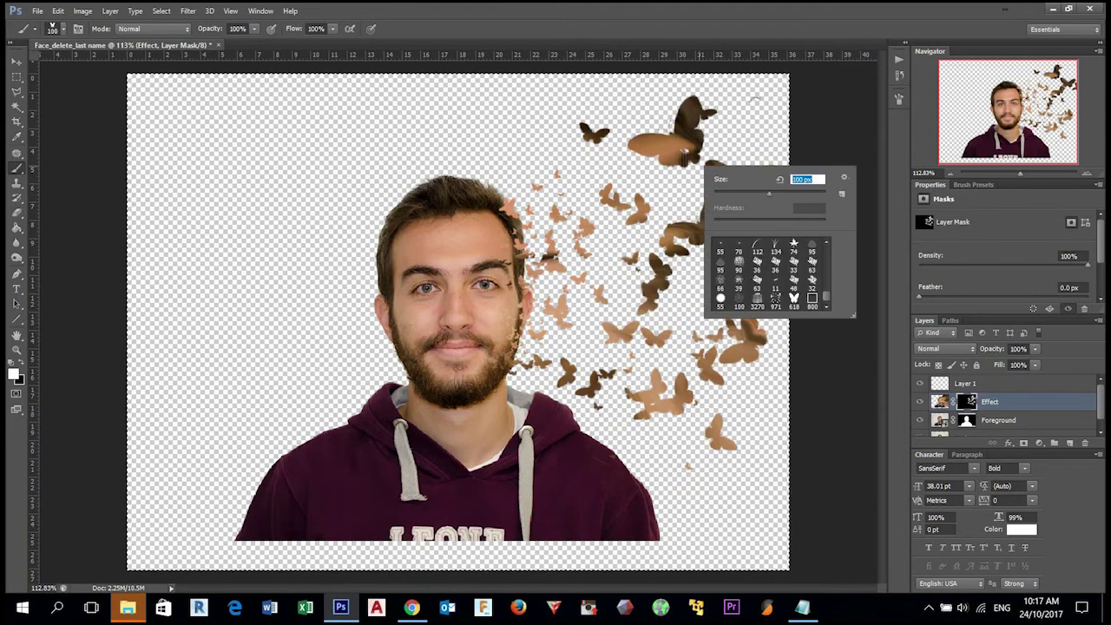
- Stamp 100 px butterflies near the top and along the right edge, then switch to black
{"action": "key", "text": "Return"}
{"action": "left_click_drag", "start_coordinate": [764, 111], "coordinate": [770, 144]}
{"action": "left_click", "coordinate": [757, 285]}
{"action": "left_click", "coordinate": [761, 411]}
{"action": "left_click", "coordinate": [751, 485]}
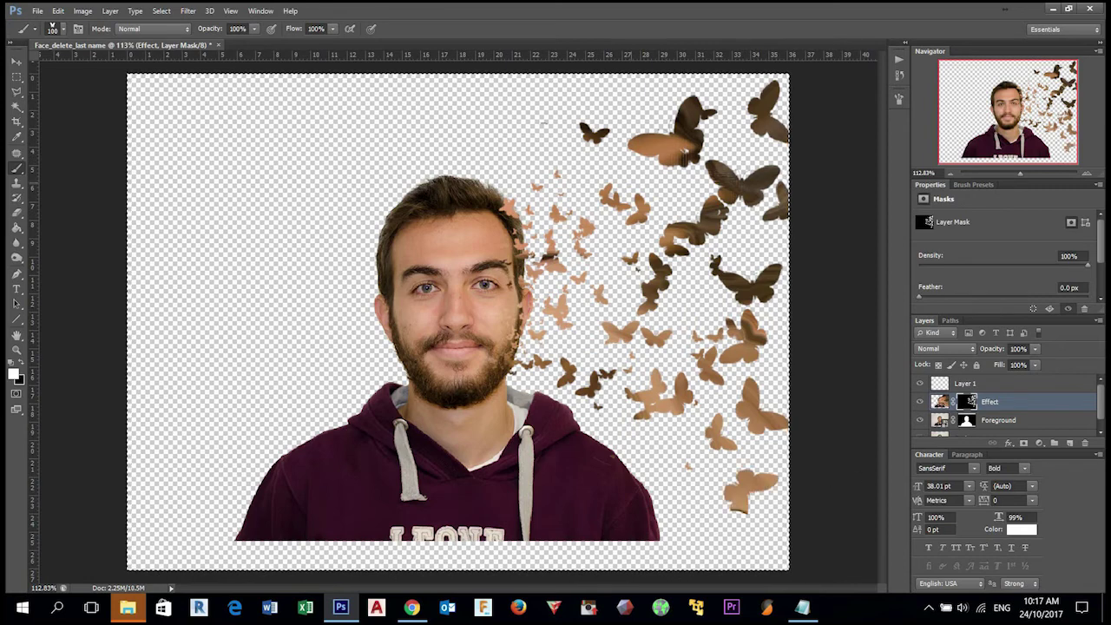
{"action": "left_click", "coordinate": [555, 143]}
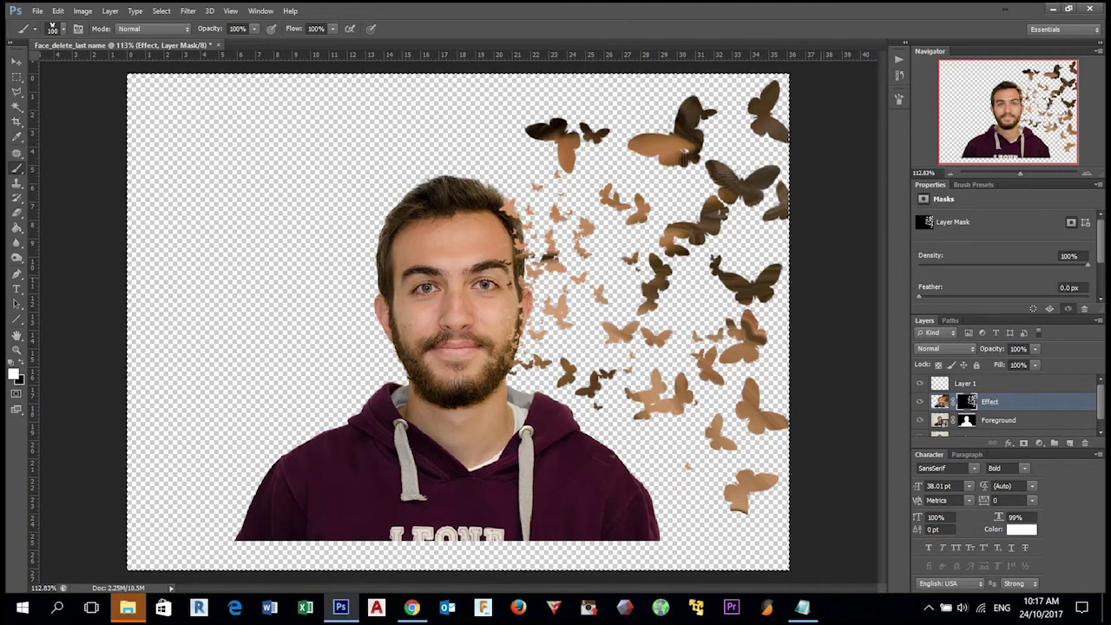
{"action": "key", "text": "x"}
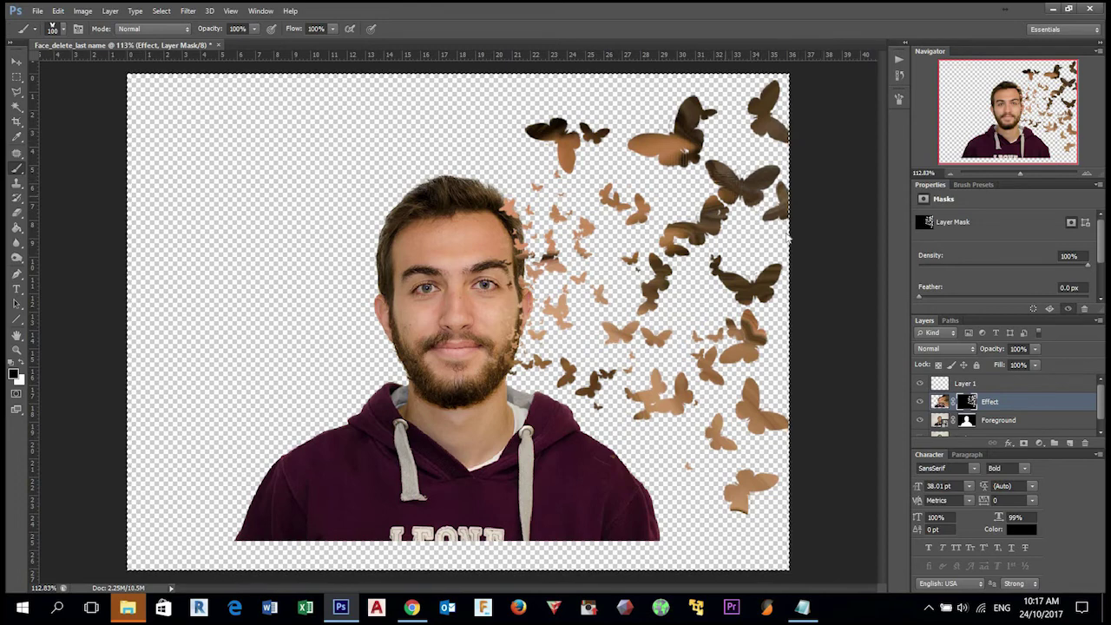
- Choose a soft round brush and fade out the crowded upper-right butterflies
{"action": "right_click", "coordinate": [734, 201]}
{"action": "left_click_drag", "start_coordinate": [857, 328], "coordinate": [854, 274]}
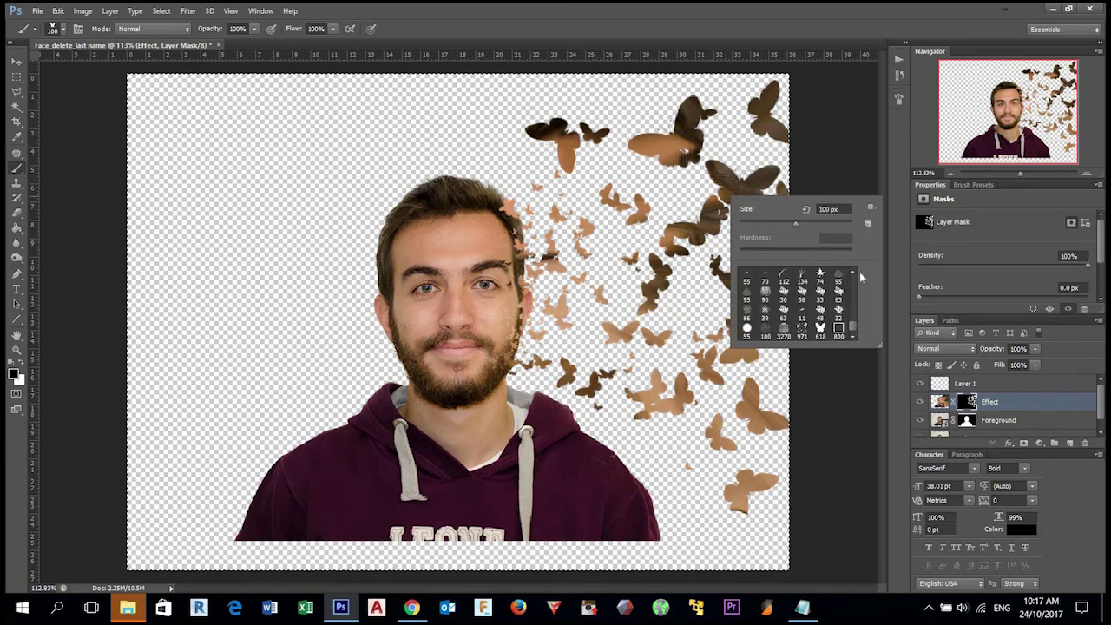
{"action": "left_click", "coordinate": [747, 276]}
{"action": "mouse_move", "coordinate": [708, 122]}
{"action": "left_mouse_down"}
{"action": "mouse_move", "coordinate": [659, 149]}
{"action": "mouse_move", "coordinate": [596, 133]}
{"action": "mouse_move", "coordinate": [547, 144]}
{"action": "left_mouse_up"}
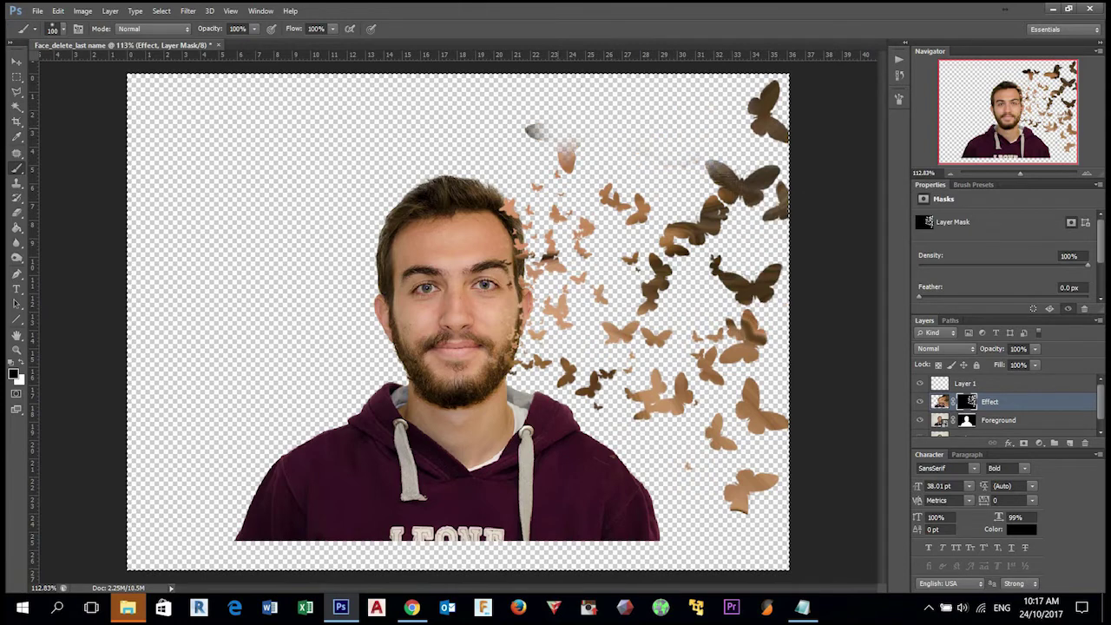
- At 39 px, paint out the leftover top butterfly and partly hide several right-edge butterflies
{"action": "right_click", "coordinate": [608, 106]}
{"action": "left_click_drag", "start_coordinate": [646, 129], "coordinate": [627, 128]}
{"action": "left_click", "coordinate": [524, 130]}
{"action": "left_click_drag", "start_coordinate": [524, 130], "coordinate": [573, 170]}
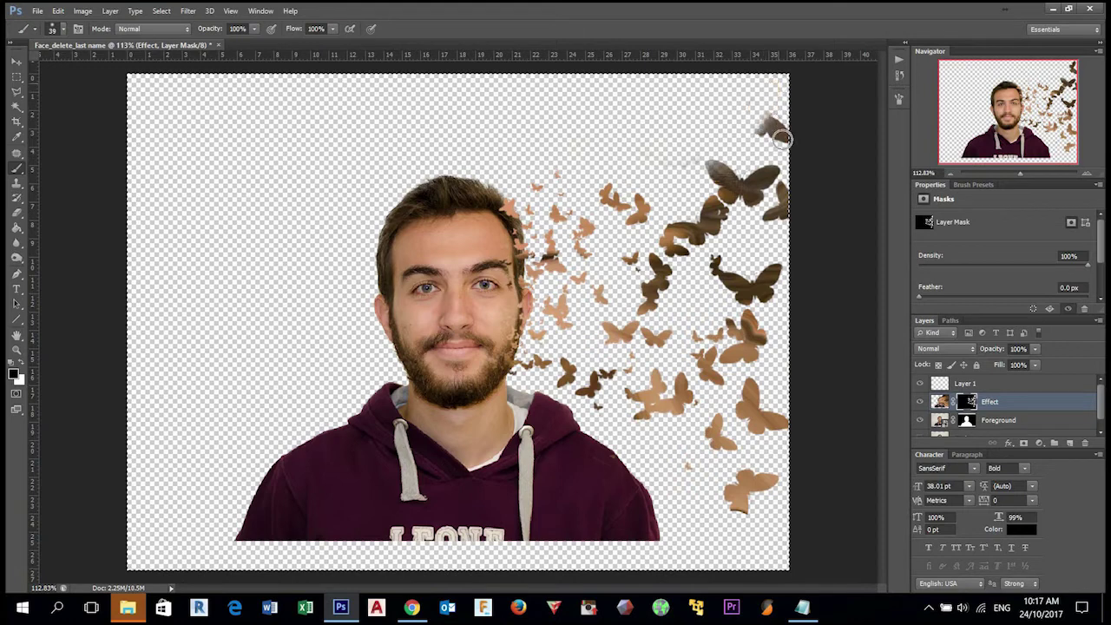
{"action": "mouse_move", "coordinate": [769, 468]}
{"action": "left_mouse_down"}
{"action": "mouse_move", "coordinate": [758, 502]}
{"action": "mouse_move", "coordinate": [715, 504]}
{"action": "mouse_move", "coordinate": [728, 522]}
{"action": "mouse_move", "coordinate": [742, 513]}
{"action": "mouse_move", "coordinate": [710, 479]}
{"action": "left_mouse_up"}
{"action": "mouse_move", "coordinate": [771, 283]}
{"action": "left_mouse_down"}
{"action": "mouse_move", "coordinate": [775, 274]}
{"action": "mouse_move", "coordinate": [769, 298]}
{"action": "mouse_move", "coordinate": [738, 296]}
{"action": "mouse_move", "coordinate": [756, 280]}
{"action": "mouse_move", "coordinate": [721, 277]}
{"action": "left_mouse_up"}
{"action": "left_click_drag", "start_coordinate": [722, 230], "coordinate": [711, 204]}
- Reduce the brush size to 21 px
{"action": "right_click", "coordinate": [793, 316]}
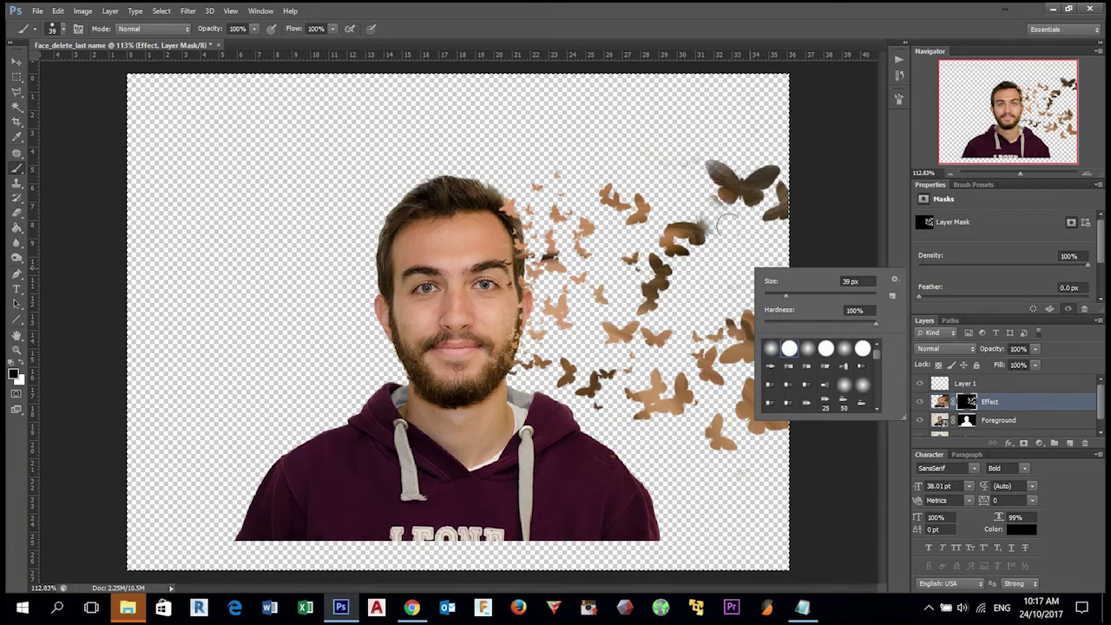
{"action": "key", "text": "Escape"}
{"action": "right_click", "coordinate": [774, 274]}
{"action": "type", "text": "21"}
{"action": "key", "text": "Return"}
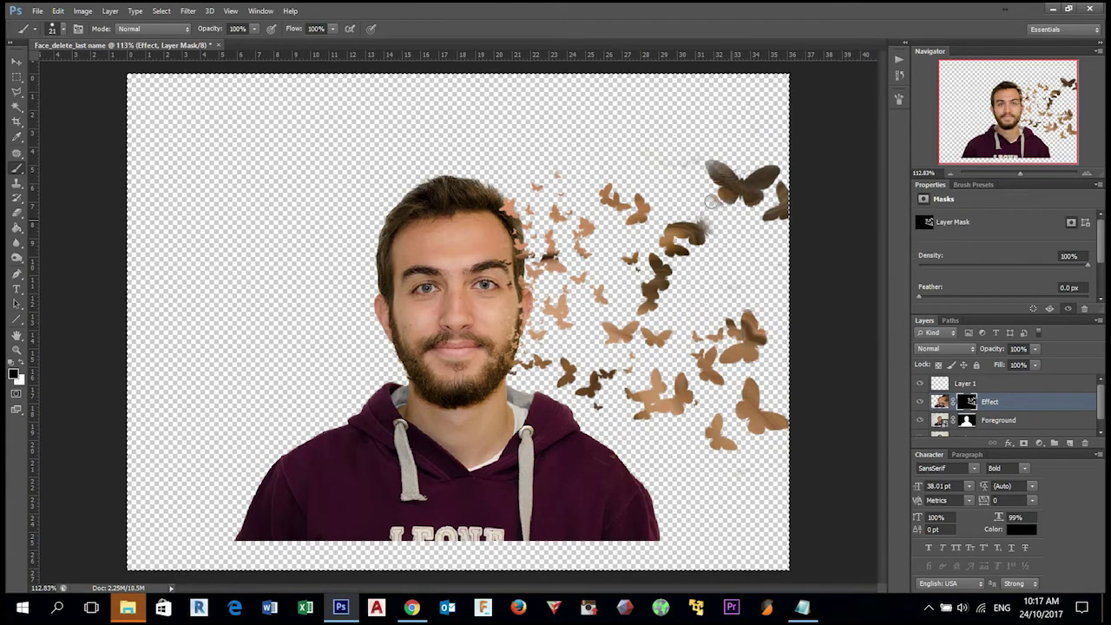
- Paint black over the leftover grey smudge and partial butterfly on the right side
{"action": "mouse_move", "coordinate": [712, 204]}
{"action": "left_mouse_down"}
{"action": "mouse_move", "coordinate": [691, 217]}
{"action": "mouse_move", "coordinate": [716, 246]}
{"action": "mouse_move", "coordinate": [676, 223]}
{"action": "mouse_move", "coordinate": [676, 235]}
{"action": "mouse_move", "coordinate": [707, 249]}
{"action": "mouse_move", "coordinate": [669, 231]}
{"action": "mouse_move", "coordinate": [686, 253]}
{"action": "mouse_move", "coordinate": [656, 234]}
{"action": "mouse_move", "coordinate": [677, 254]}
{"action": "mouse_move", "coordinate": [668, 251]}
{"action": "mouse_move", "coordinate": [707, 251]}
{"action": "left_mouse_up"}
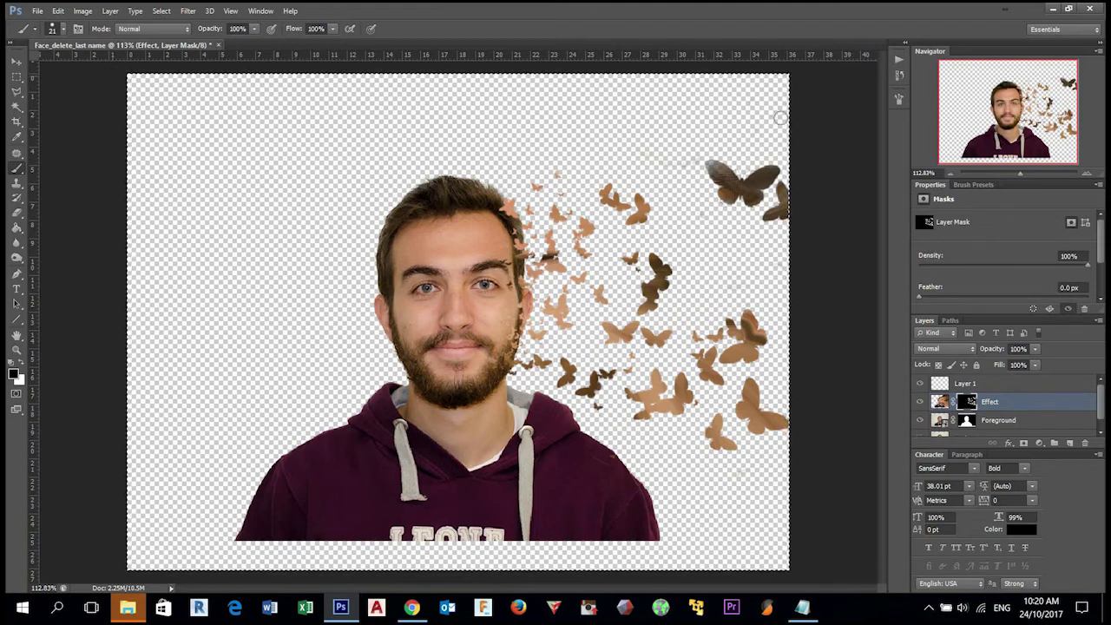
{"action": "left_click", "coordinate": [968, 402]}
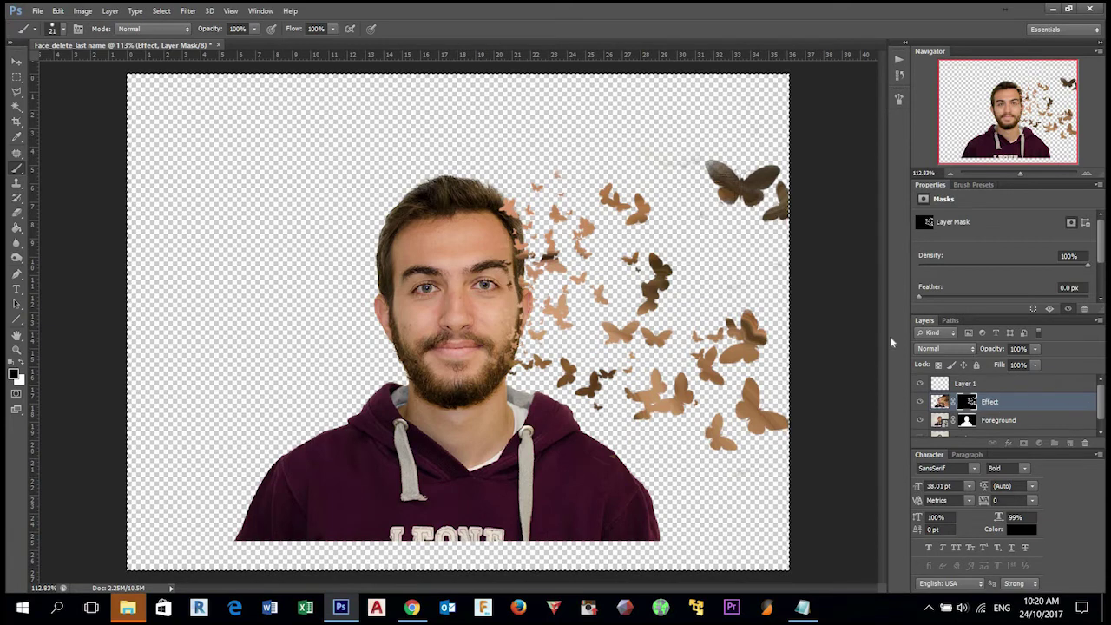
- Target the Foreground layer's mask and select a small butterfly brush
{"action": "left_click", "coordinate": [968, 420]}
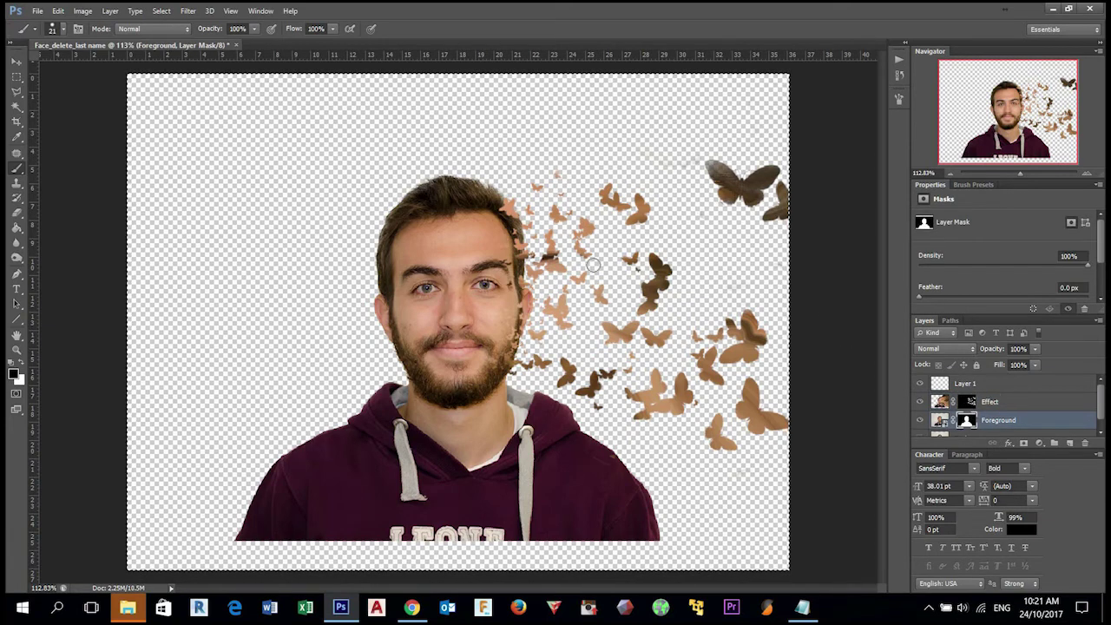
{"action": "left_click", "coordinate": [968, 401]}
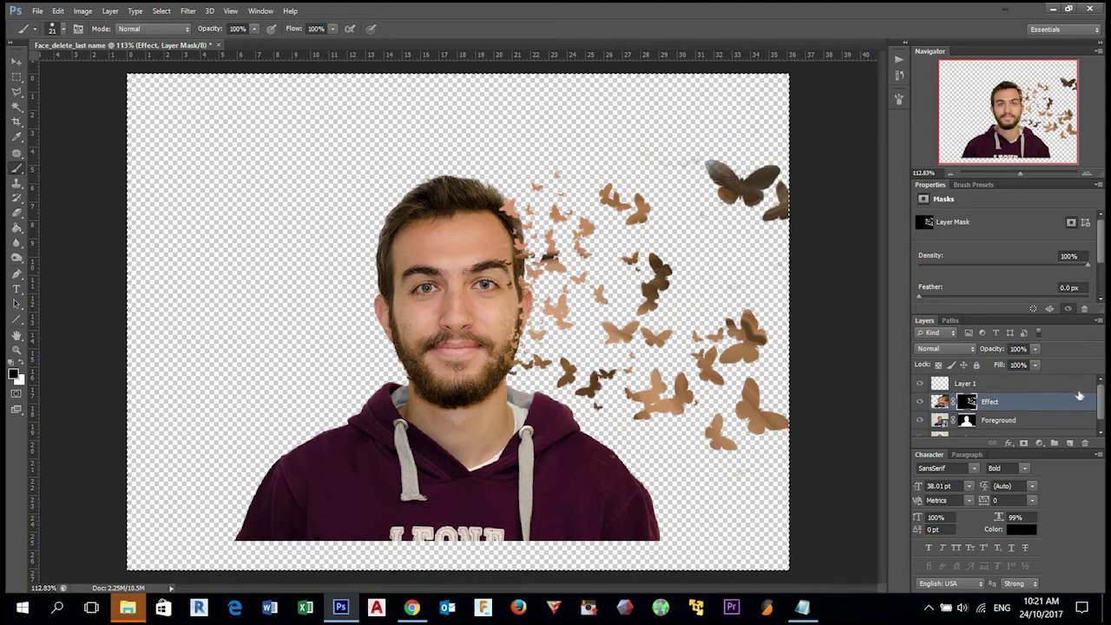
{"action": "left_click", "coordinate": [969, 422]}
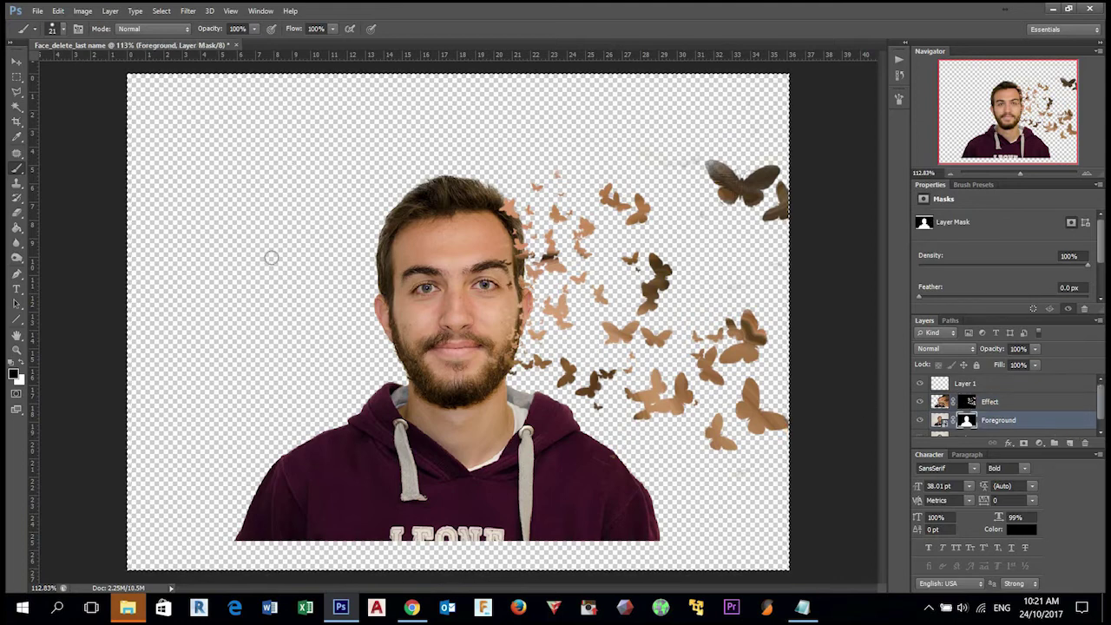
{"action": "right_click", "coordinate": [659, 352]}
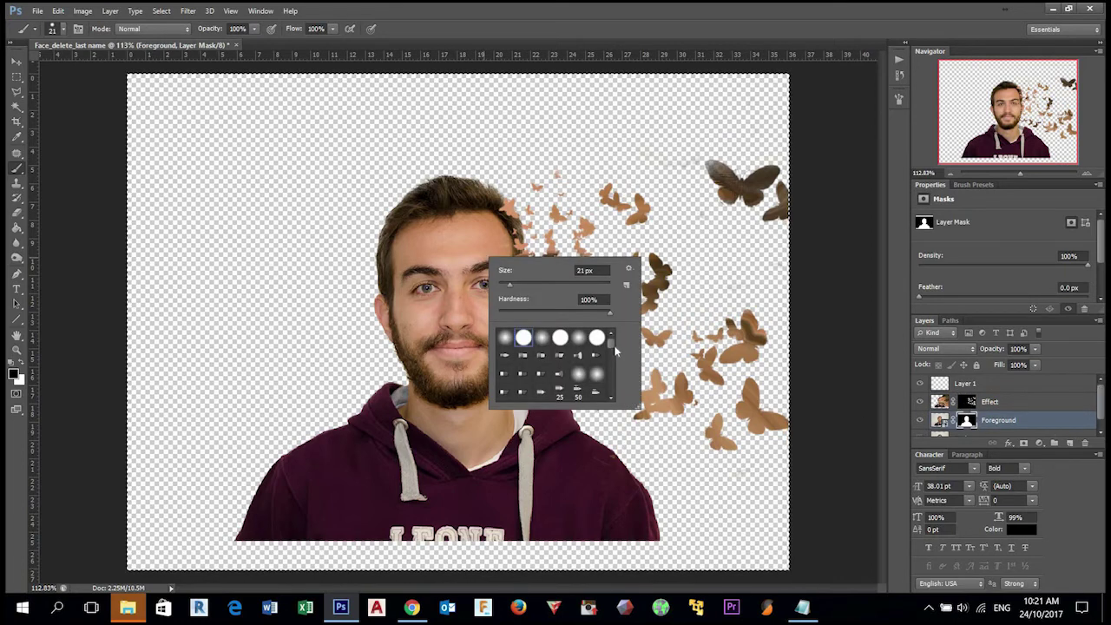
{"action": "scroll", "coordinate": [613, 380], "scroll_direction": "down", "scroll_amount": 5}
{"action": "left_click", "coordinate": [578, 389]}
{"action": "left_click_drag", "start_coordinate": [518, 284], "coordinate": [510, 283]}
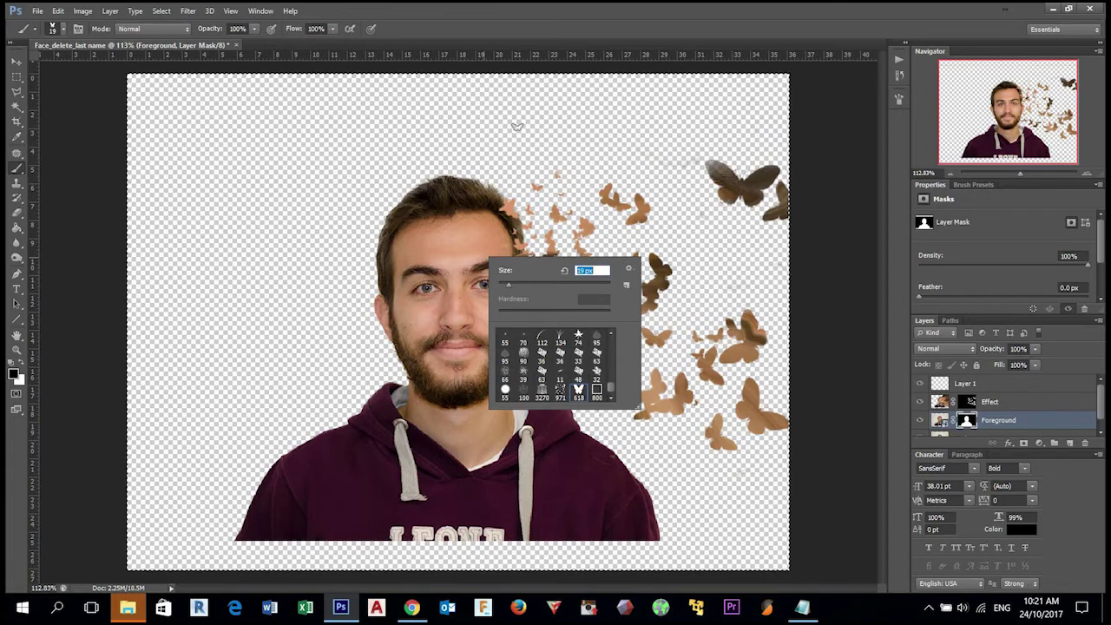
{"action": "key", "text": "Return"}
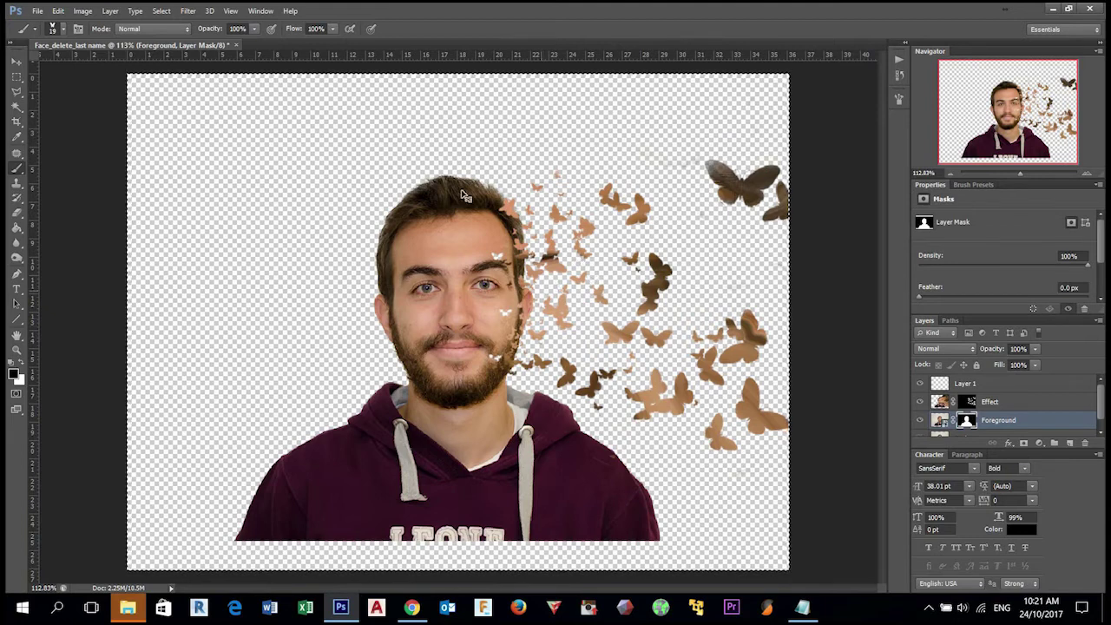
- Switch to the 971 butterfly brush at 70 px and break the right face edge into speckles
{"action": "right_click", "coordinate": [577, 316]}
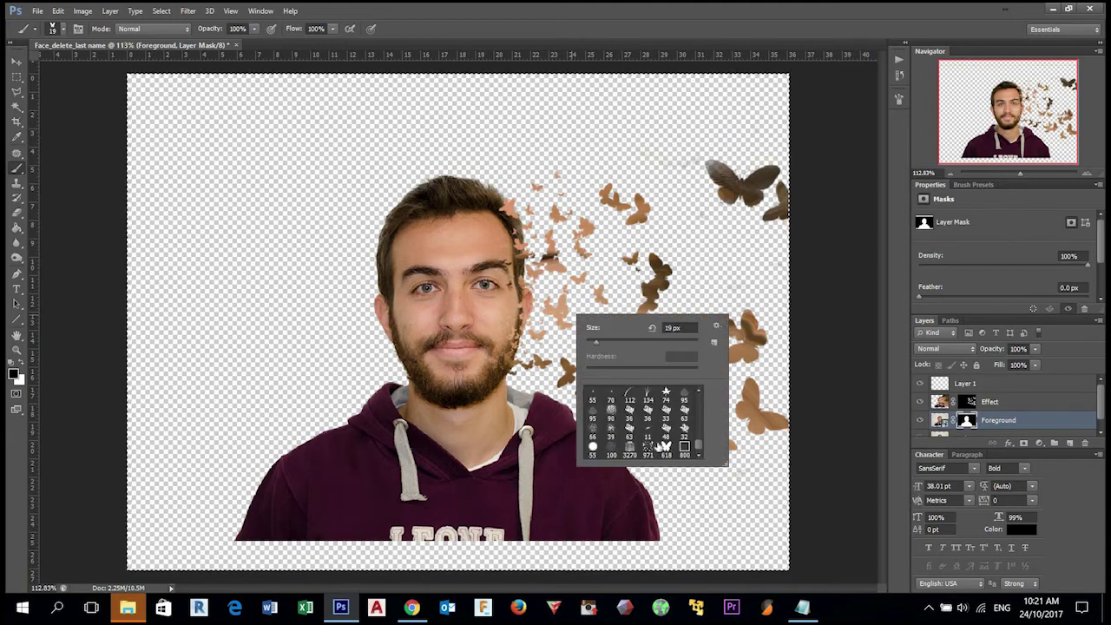
{"action": "left_click", "coordinate": [648, 448]}
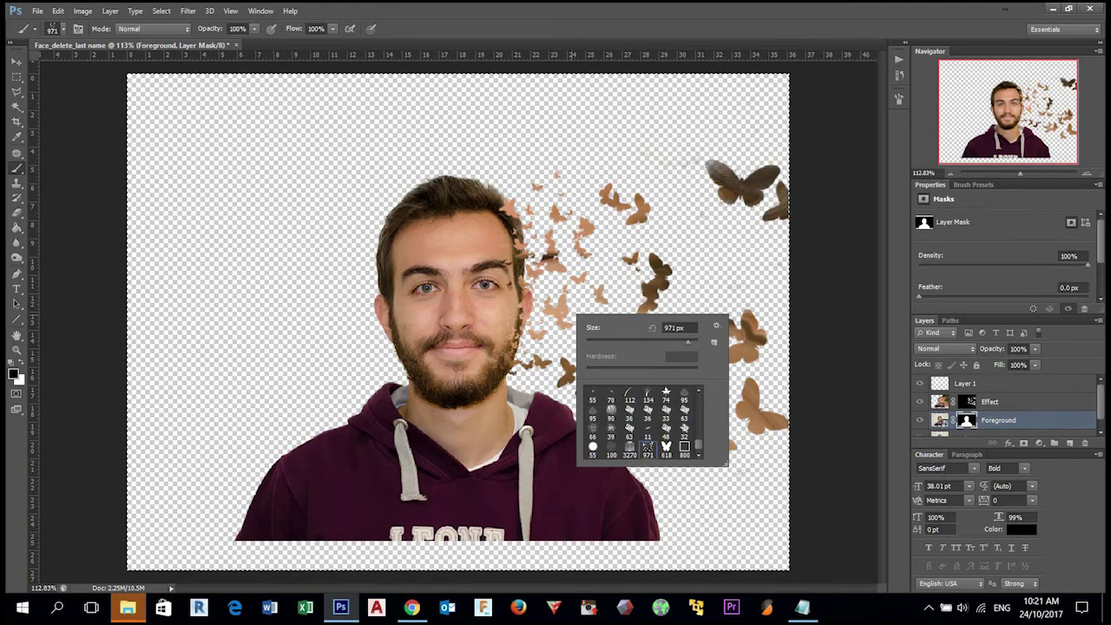
{"action": "left_click", "coordinate": [632, 342]}
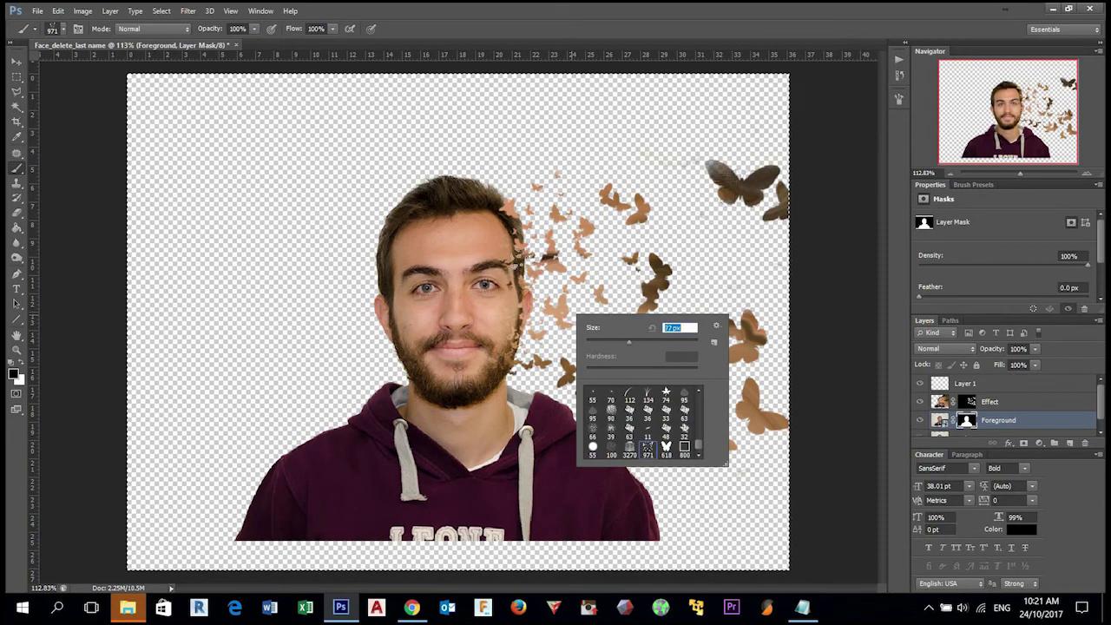
{"action": "key", "text": "Return"}
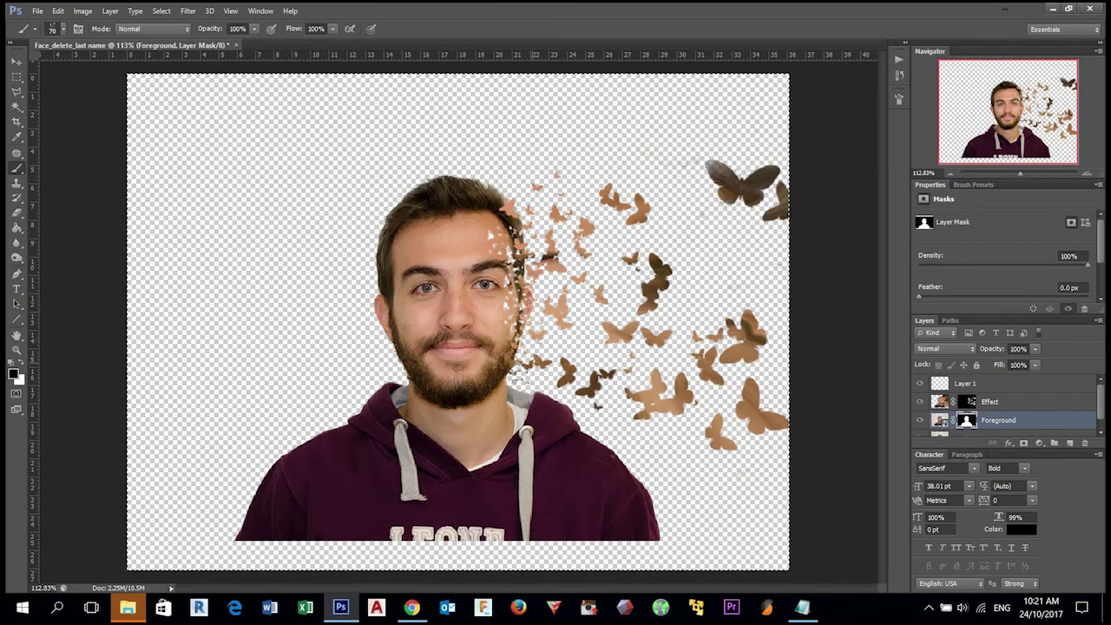
{"action": "mouse_move", "coordinate": [515, 212]}
{"action": "left_mouse_down"}
{"action": "mouse_move", "coordinate": [508, 221]}
{"action": "mouse_move", "coordinate": [474, 187]}
{"action": "left_mouse_up"}
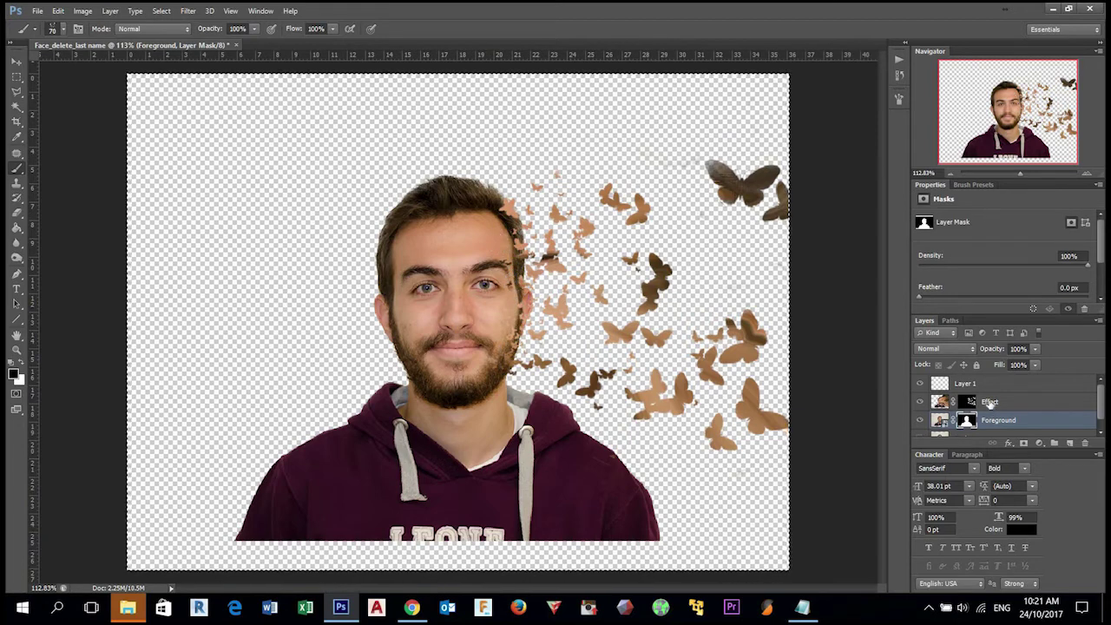
- Target the Effect mask with white, then toggle the Effect and Foreground layers to compare
{"action": "left_click", "coordinate": [969, 402]}
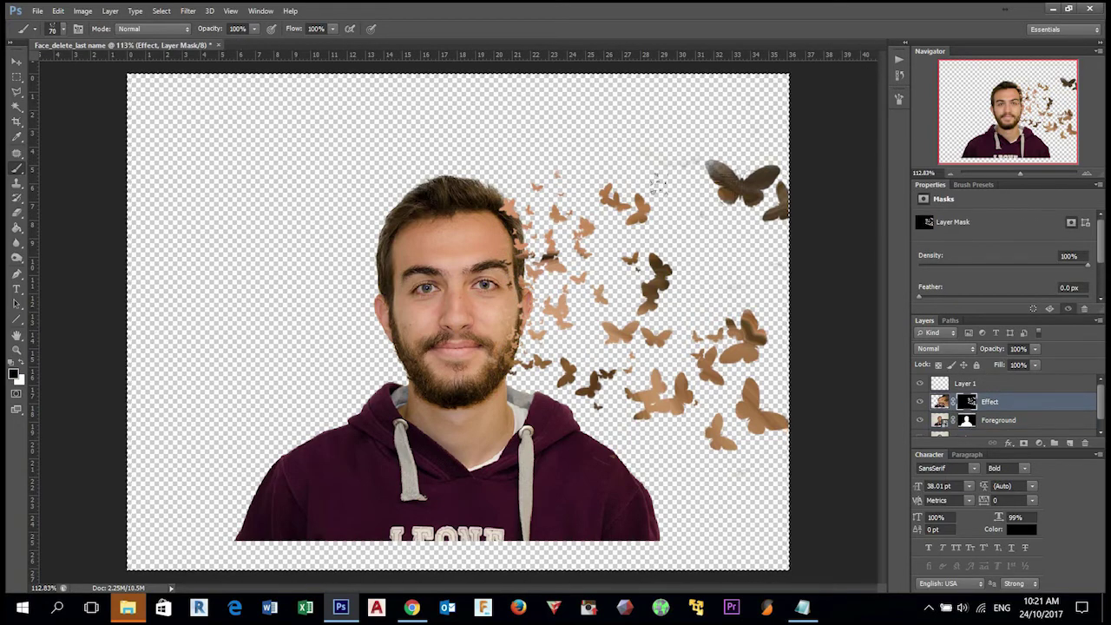
{"action": "left_click", "coordinate": [21, 366]}
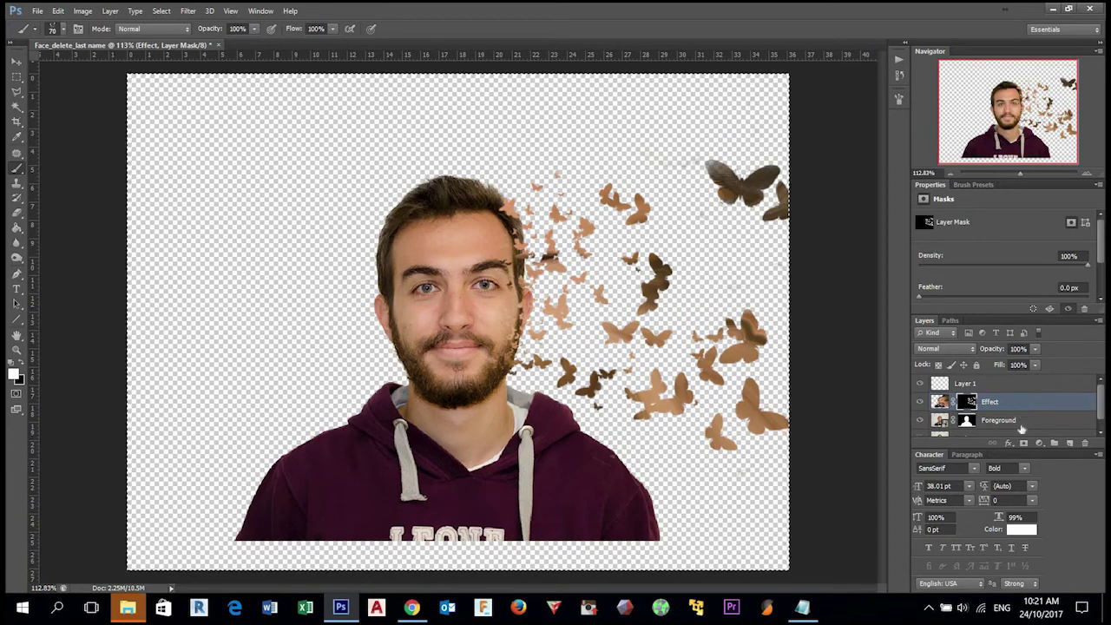
{"action": "left_click", "coordinate": [920, 402]}
{"action": "left_click", "coordinate": [920, 402]}
{"action": "left_click", "coordinate": [921, 402]}
{"action": "left_click", "coordinate": [921, 402]}
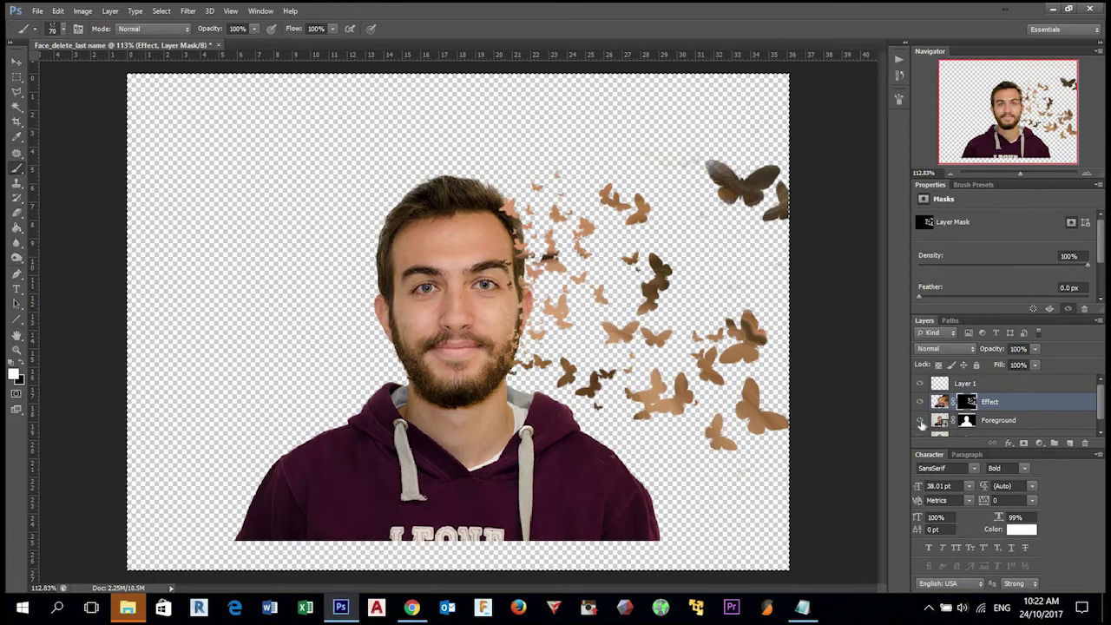
{"action": "left_click", "coordinate": [922, 422]}
{"action": "left_click", "coordinate": [921, 422]}
{"action": "left_click", "coordinate": [921, 422]}
{"action": "left_click", "coordinate": [921, 422]}
- Reselect the Foreground mask with black as the painting colour and bring up brush presets
{"action": "left_click", "coordinate": [967, 422]}
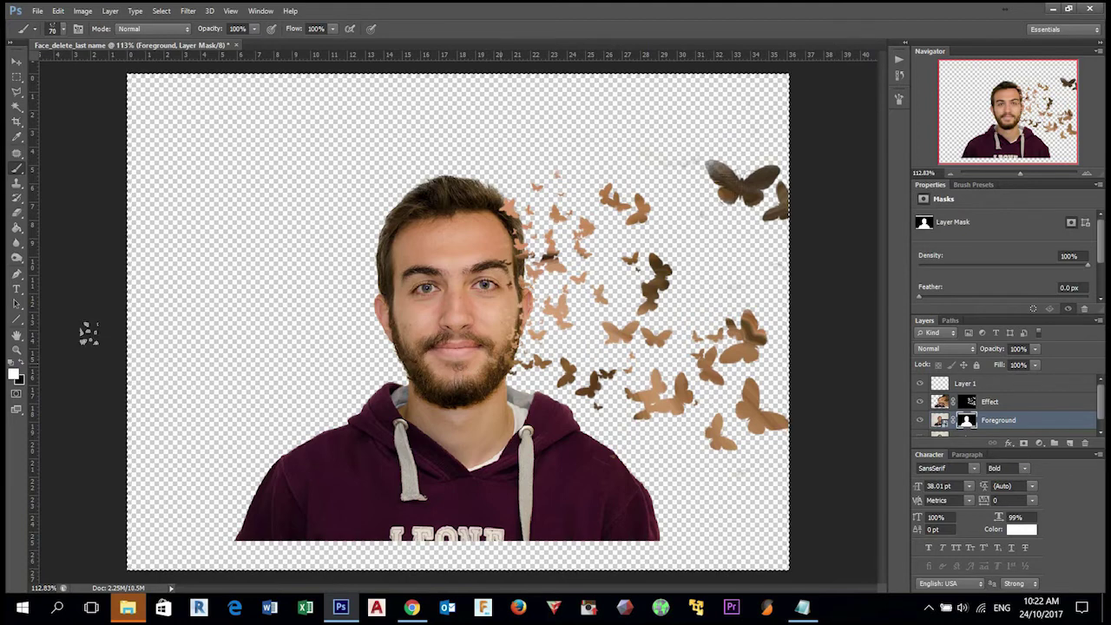
{"action": "left_click", "coordinate": [21, 364]}
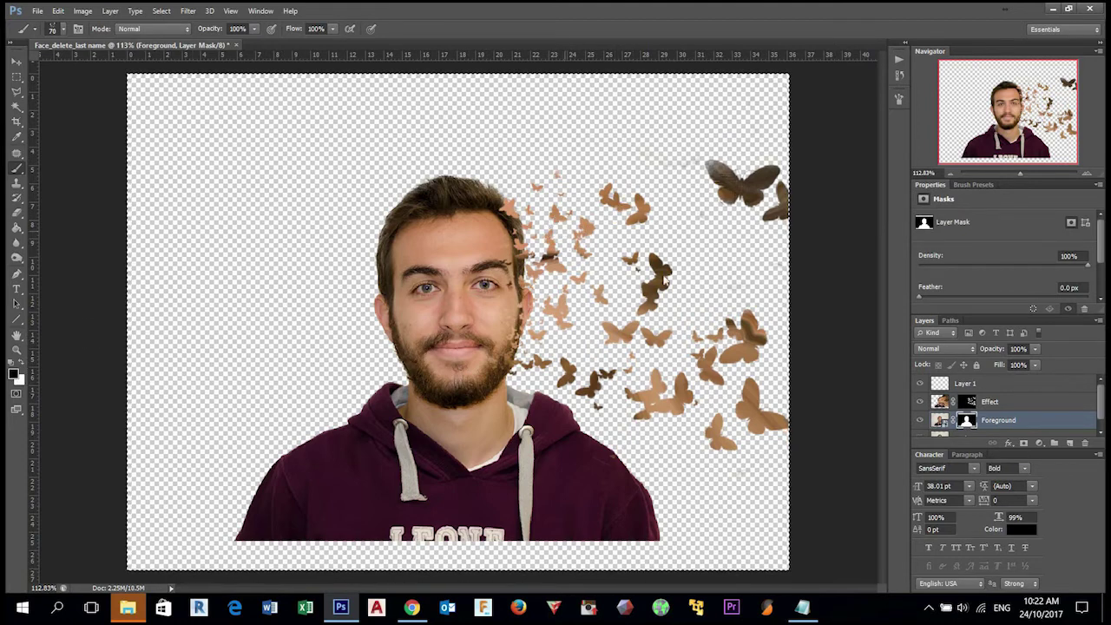
{"action": "right_click", "coordinate": [566, 231]}
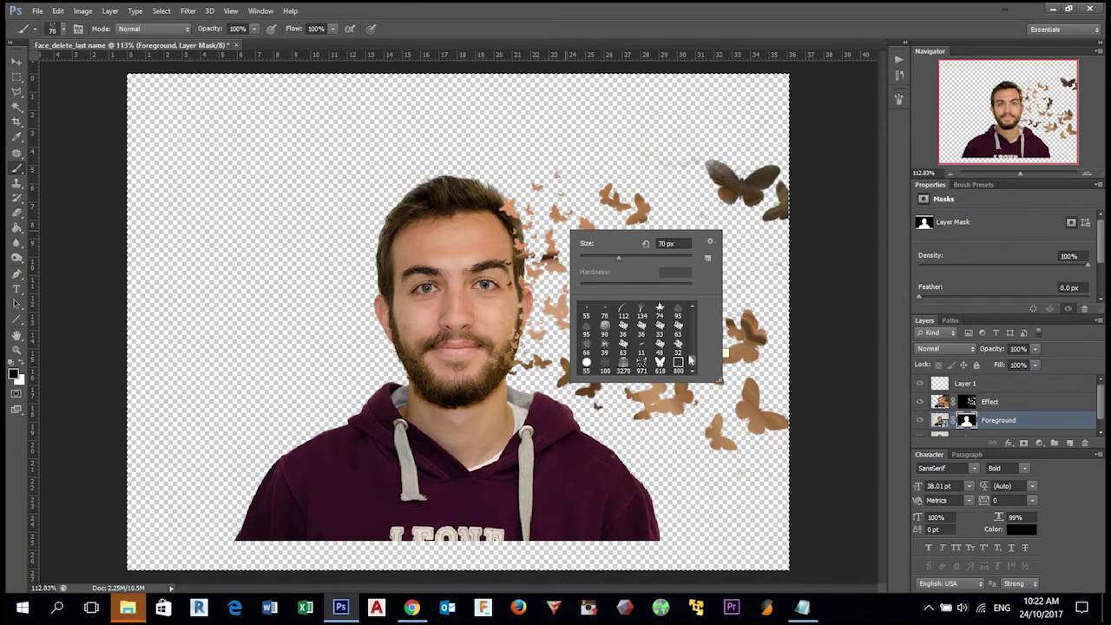
- Choose the 971 butterfly brush at 57 px with 46% spacing
{"action": "left_click", "coordinate": [642, 362]}
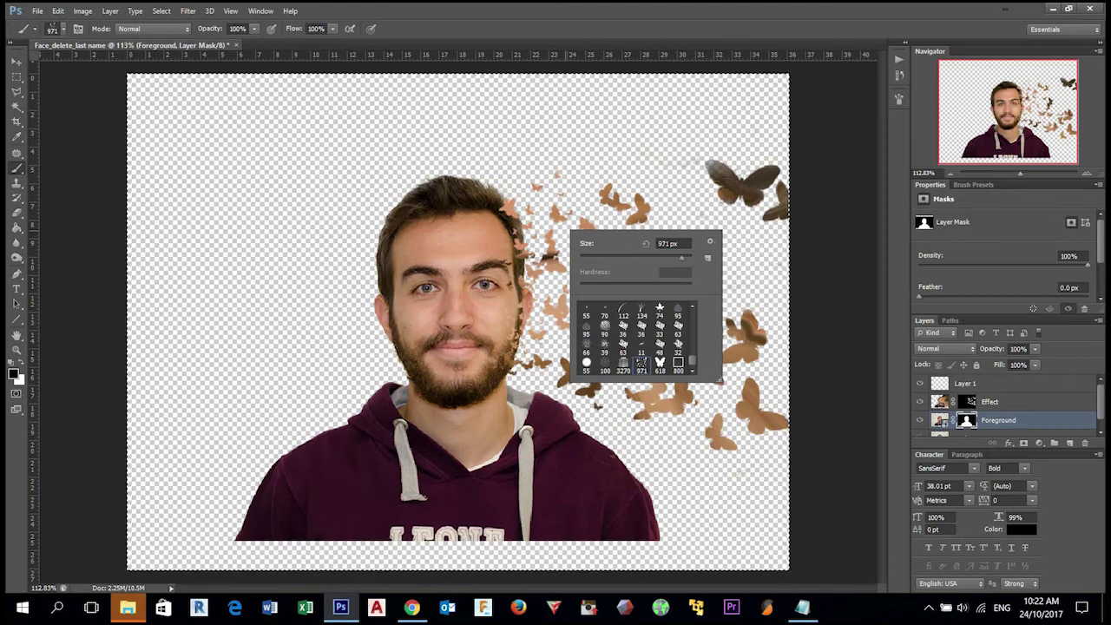
{"action": "left_click", "coordinate": [638, 257]}
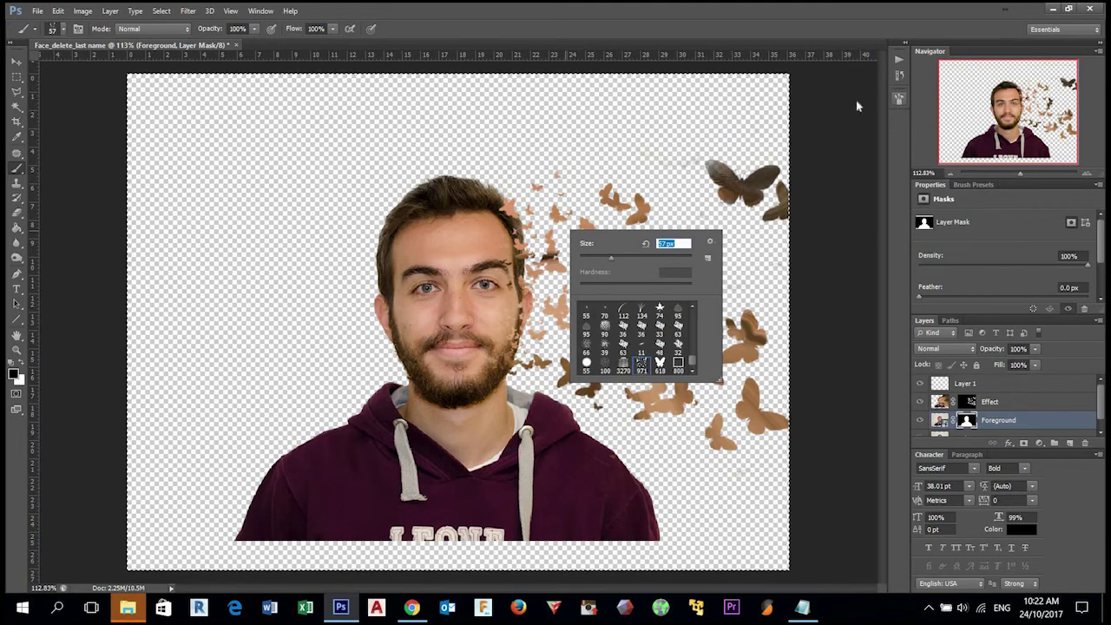
{"action": "key", "text": "F5"}
{"action": "left_click", "coordinate": [698, 120]}
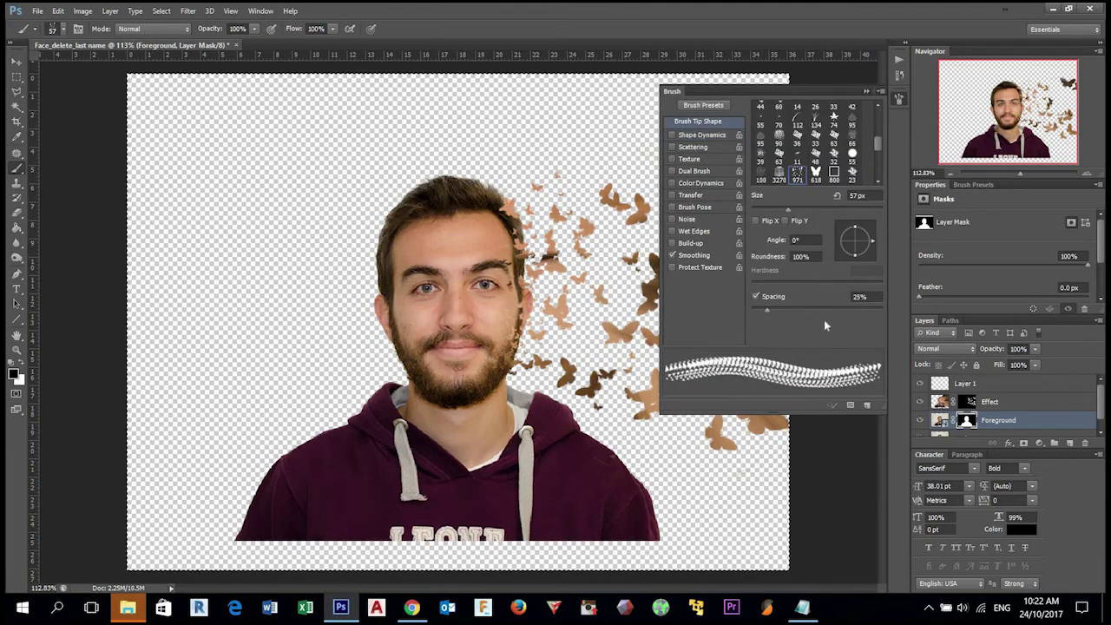
{"action": "left_click", "coordinate": [782, 310]}
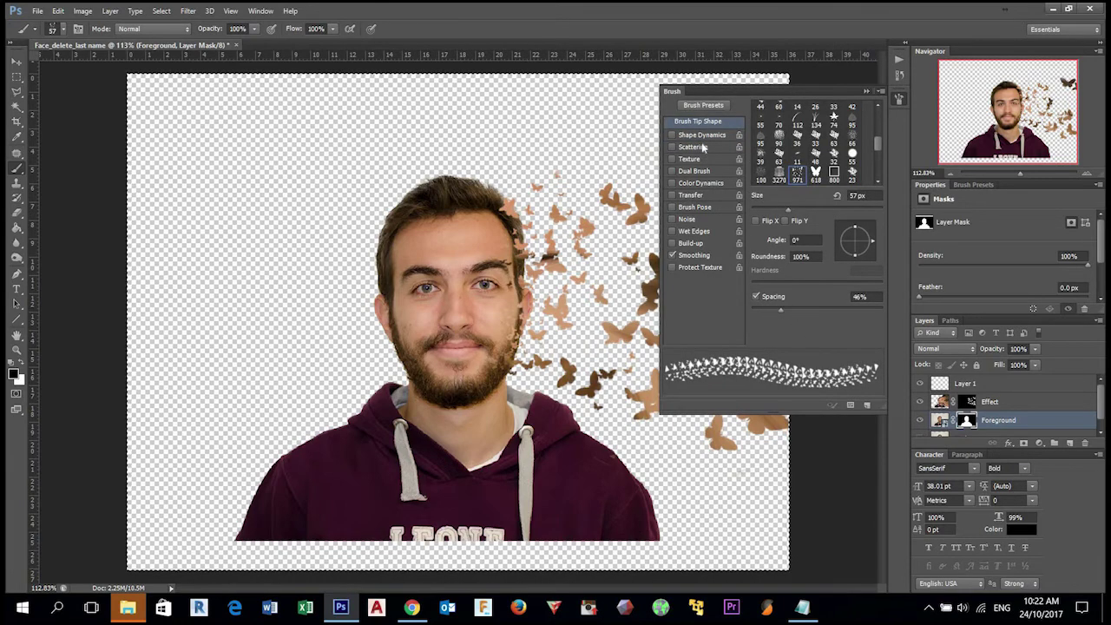
- Enable Scattering and Shape Dynamics (Angle Jitter 61%, Size Jitter 72%) and dissolve the upper-right hair
{"action": "left_click", "coordinate": [709, 147]}
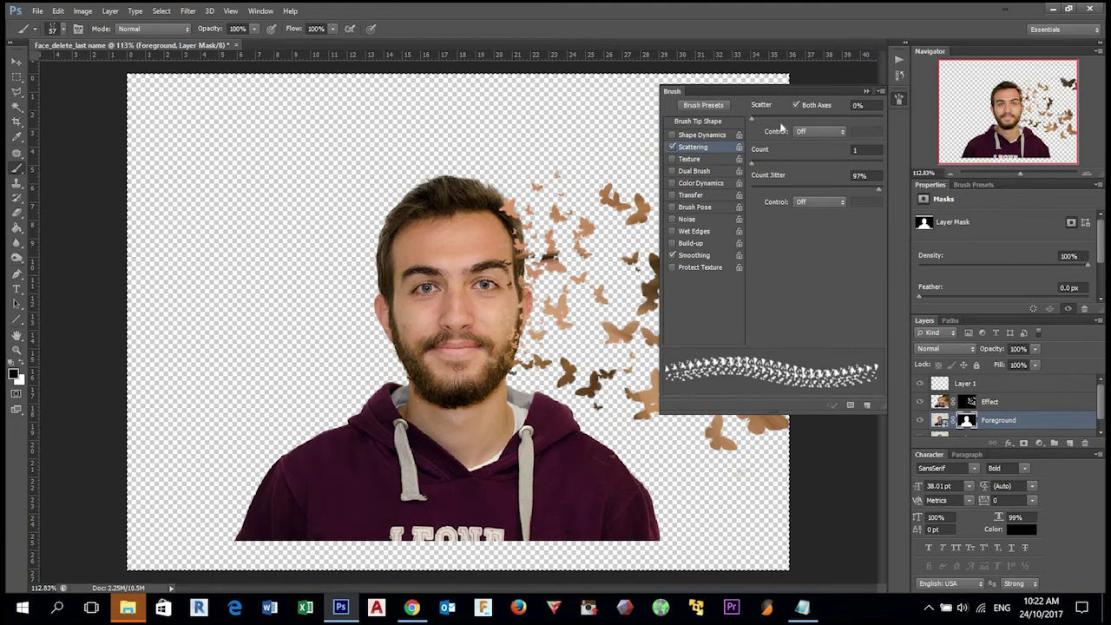
{"action": "left_click", "coordinate": [702, 135]}
{"action": "left_click", "coordinate": [756, 258]}
{"action": "left_click_drag", "start_coordinate": [806, 214], "coordinate": [831, 217]}
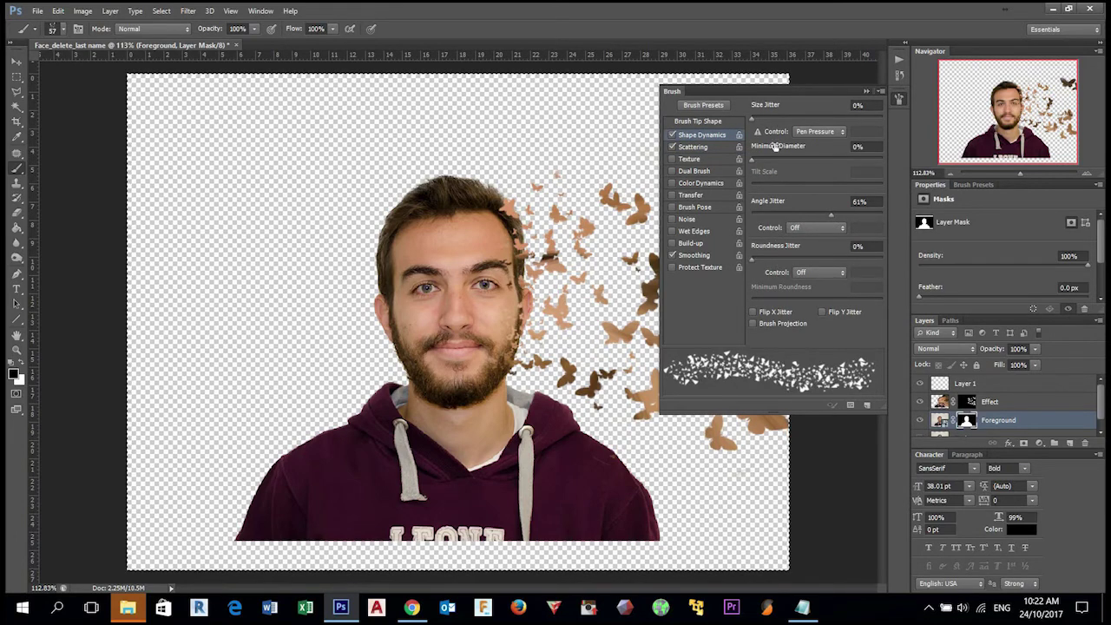
{"action": "mouse_move", "coordinate": [792, 116]}
{"action": "left_mouse_down"}
{"action": "mouse_move", "coordinate": [859, 119]}
{"action": "mouse_move", "coordinate": [847, 119]}
{"action": "left_mouse_up"}
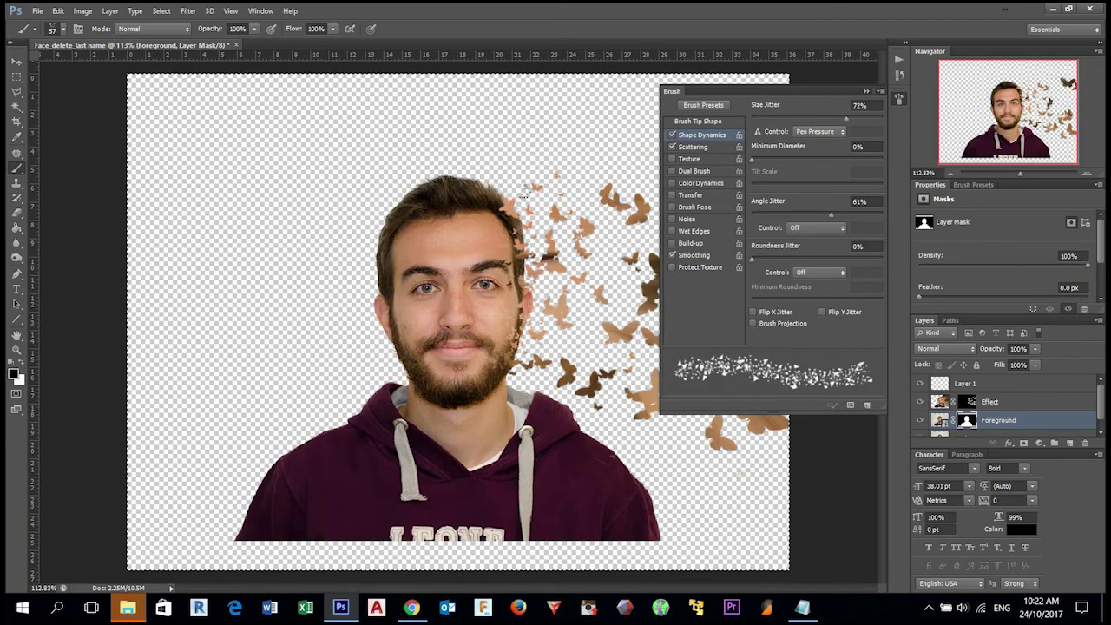
{"action": "mouse_move", "coordinate": [509, 206]}
{"action": "left_mouse_down"}
{"action": "mouse_move", "coordinate": [520, 235]}
{"action": "mouse_move", "coordinate": [506, 220]}
{"action": "mouse_move", "coordinate": [496, 227]}
{"action": "mouse_move", "coordinate": [525, 280]}
{"action": "mouse_move", "coordinate": [508, 299]}
{"action": "mouse_move", "coordinate": [512, 332]}
{"action": "mouse_move", "coordinate": [500, 332]}
{"action": "mouse_move", "coordinate": [510, 353]}
{"action": "mouse_move", "coordinate": [494, 358]}
{"action": "mouse_move", "coordinate": [515, 304]}
{"action": "mouse_move", "coordinate": [492, 313]}
{"action": "mouse_move", "coordinate": [495, 326]}
{"action": "mouse_move", "coordinate": [508, 244]}
{"action": "mouse_move", "coordinate": [492, 200]}
{"action": "left_mouse_up"}
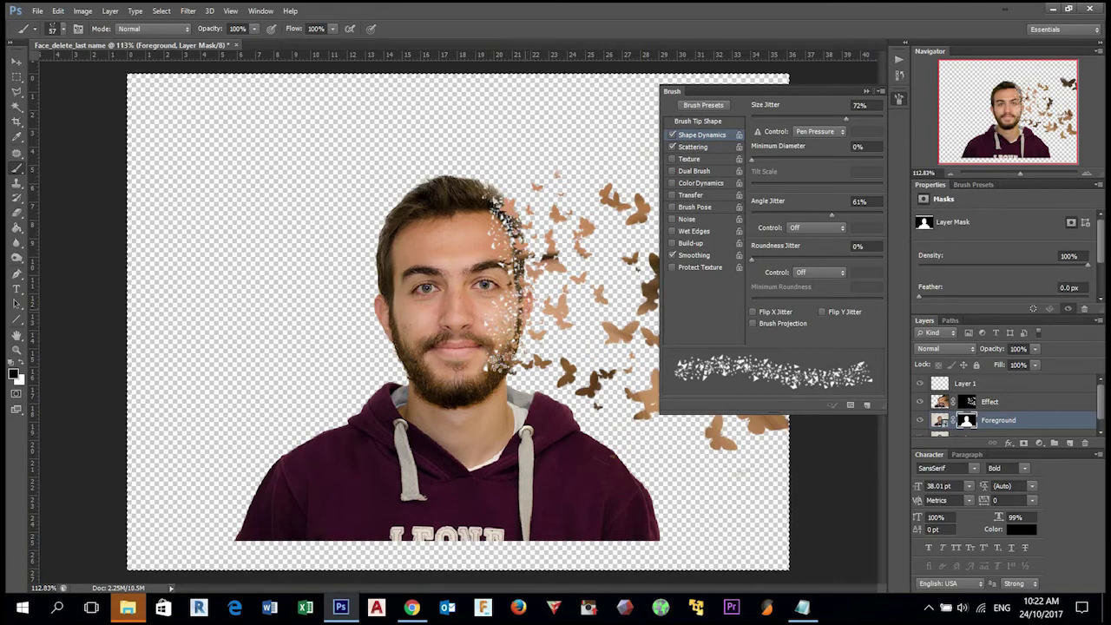
{"action": "left_click", "coordinate": [899, 98]}
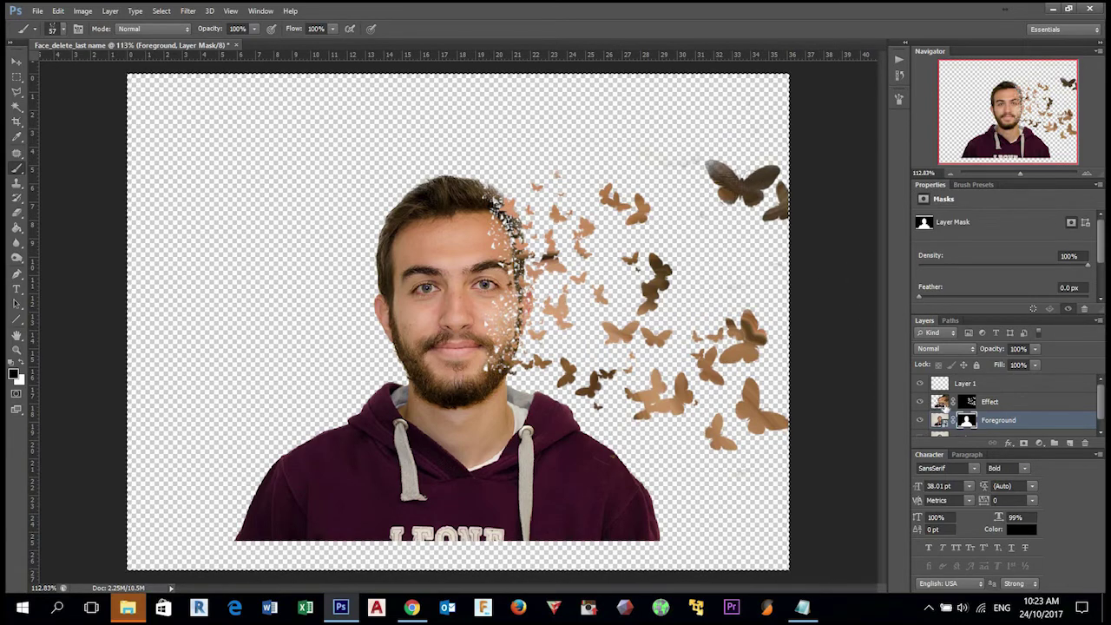
- Select the Effect layer's image rather than its mask and launch Liquify on it
{"action": "left_click", "coordinate": [942, 402]}
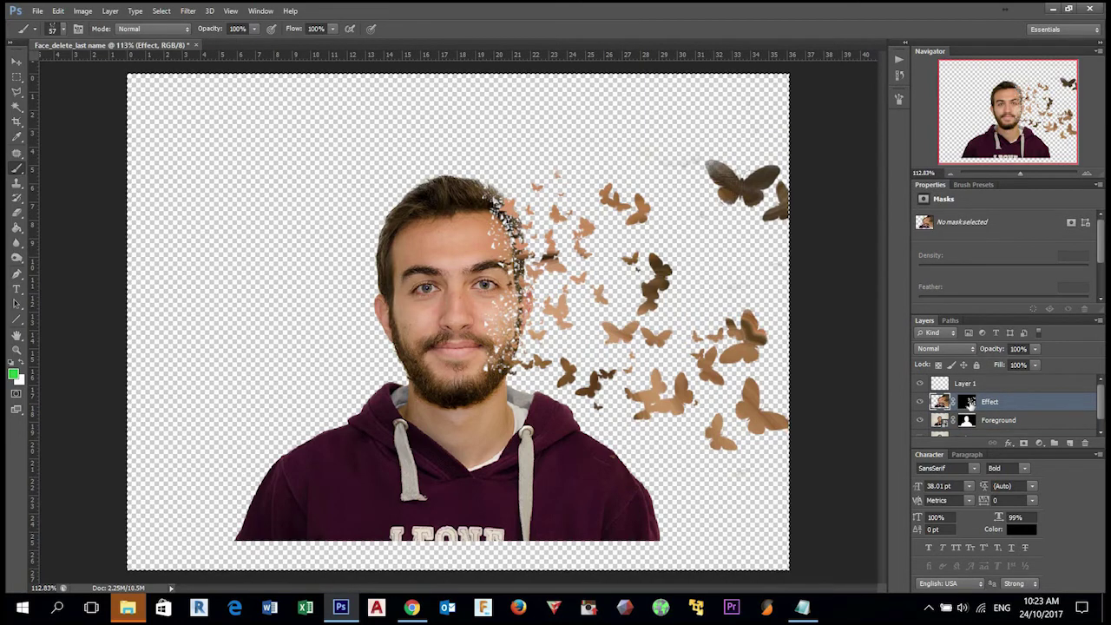
{"action": "left_click", "coordinate": [188, 10]}
{"action": "left_click", "coordinate": [323, 108]}
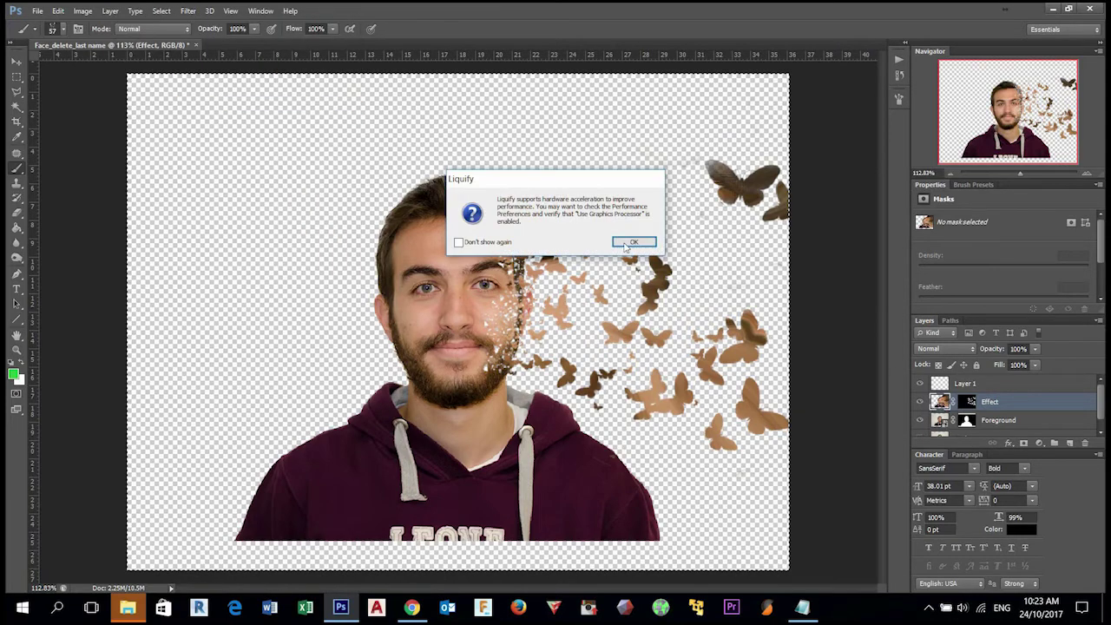
{"action": "left_click", "coordinate": [655, 244]}
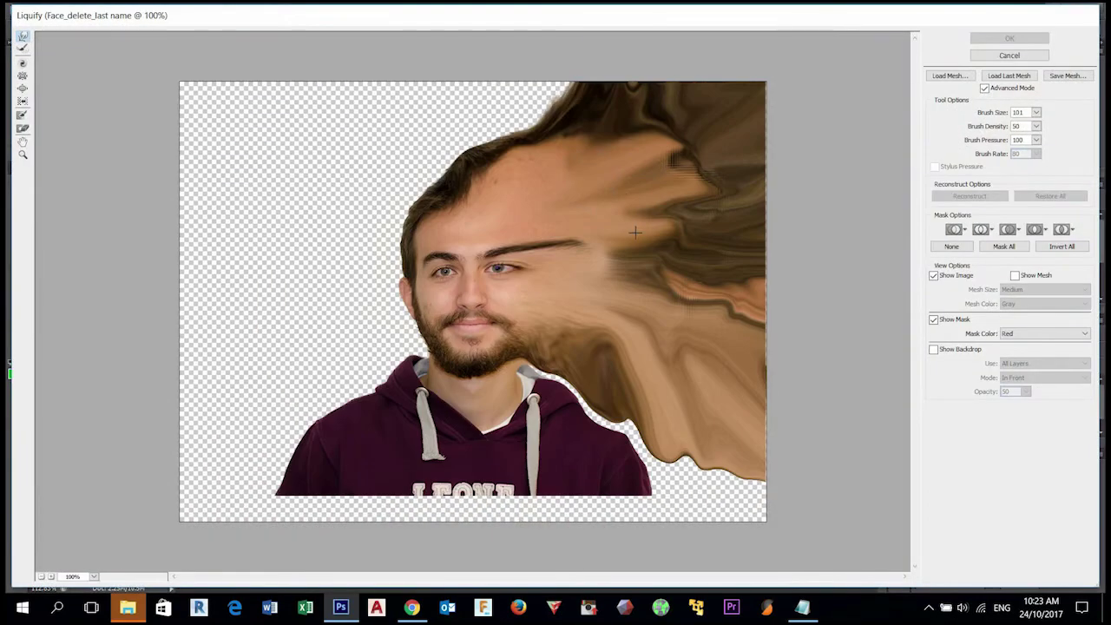
- Warp pale forehead streaks up and right, smearing the dark hair on the right pale
{"action": "mouse_move", "coordinate": [625, 252]}
{"action": "left_mouse_down"}
{"action": "mouse_move", "coordinate": [686, 248]}
{"action": "mouse_move", "coordinate": [669, 266]}
{"action": "mouse_move", "coordinate": [699, 258]}
{"action": "mouse_move", "coordinate": [695, 239]}
{"action": "mouse_move", "coordinate": [660, 226]}
{"action": "mouse_move", "coordinate": [729, 200]}
{"action": "mouse_move", "coordinate": [755, 174]}
{"action": "left_mouse_up"}
{"action": "mouse_move", "coordinate": [629, 211]}
{"action": "left_mouse_down"}
{"action": "mouse_move", "coordinate": [707, 180]}
{"action": "mouse_move", "coordinate": [637, 215]}
{"action": "mouse_move", "coordinate": [616, 206]}
{"action": "mouse_move", "coordinate": [752, 156]}
{"action": "left_mouse_up"}
{"action": "mouse_move", "coordinate": [576, 185]}
{"action": "left_mouse_down"}
{"action": "mouse_move", "coordinate": [720, 139]}
{"action": "mouse_move", "coordinate": [721, 104]}
{"action": "left_mouse_up"}
{"action": "left_click_drag", "start_coordinate": [660, 169], "coordinate": [764, 96]}
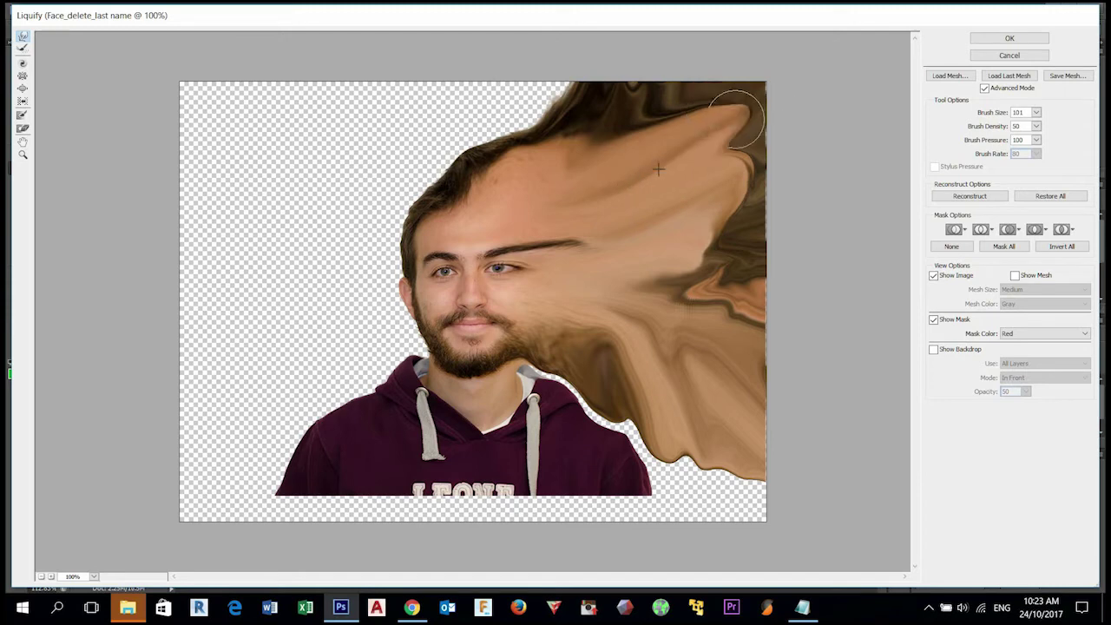
{"action": "left_click_drag", "start_coordinate": [713, 156], "coordinate": [769, 95]}
{"action": "left_click_drag", "start_coordinate": [696, 177], "coordinate": [773, 161]}
{"action": "left_click_drag", "start_coordinate": [673, 216], "coordinate": [790, 231]}
{"action": "mouse_move", "coordinate": [668, 261]}
{"action": "left_mouse_down"}
{"action": "mouse_move", "coordinate": [692, 293]}
{"action": "mouse_move", "coordinate": [760, 313]}
{"action": "left_mouse_up"}
- Push pale skin below the cheek, across right-edge streaks and into the top hair, then apply Liquify
{"action": "left_click_drag", "start_coordinate": [664, 295], "coordinate": [712, 369]}
{"action": "left_click_drag", "start_coordinate": [643, 330], "coordinate": [694, 395]}
{"action": "mouse_move", "coordinate": [597, 312]}
{"action": "left_mouse_down"}
{"action": "mouse_move", "coordinate": [621, 386]}
{"action": "mouse_move", "coordinate": [694, 330]}
{"action": "mouse_move", "coordinate": [788, 329]}
{"action": "left_mouse_up"}
{"action": "left_click_drag", "start_coordinate": [686, 278], "coordinate": [769, 261]}
{"action": "left_click_drag", "start_coordinate": [703, 217], "coordinate": [764, 204]}
{"action": "left_click_drag", "start_coordinate": [625, 152], "coordinate": [712, 96]}
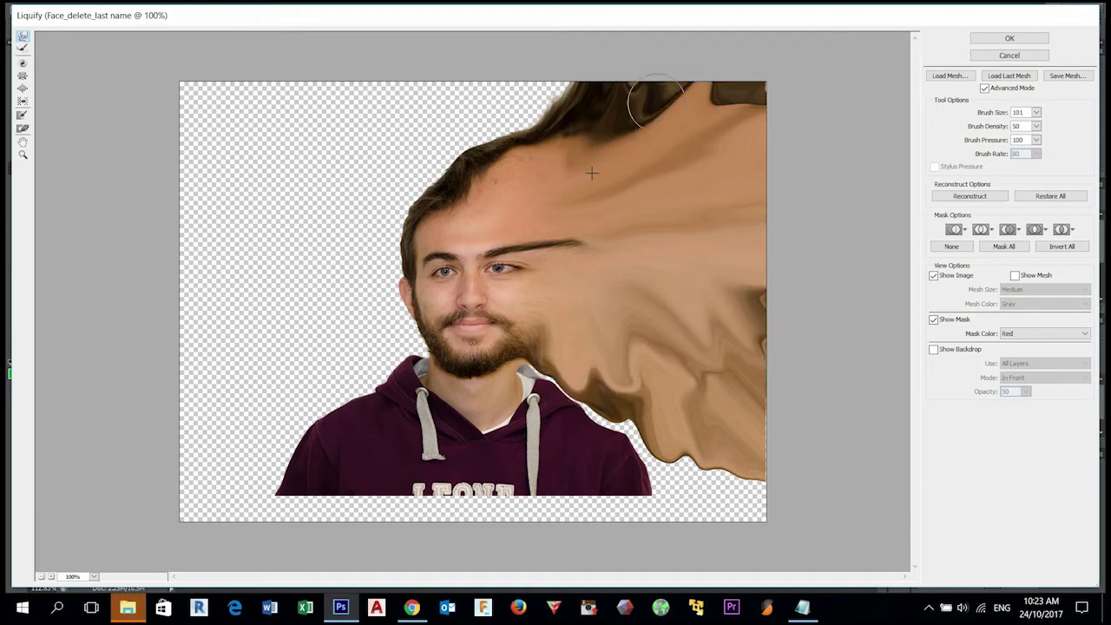
{"action": "left_click_drag", "start_coordinate": [630, 183], "coordinate": [639, 96]}
{"action": "mouse_move", "coordinate": [581, 174]}
{"action": "left_mouse_down"}
{"action": "mouse_move", "coordinate": [561, 150]}
{"action": "mouse_move", "coordinate": [608, 100]}
{"action": "left_mouse_up"}
{"action": "mouse_move", "coordinate": [656, 148]}
{"action": "left_mouse_down"}
{"action": "mouse_move", "coordinate": [719, 124]}
{"action": "mouse_move", "coordinate": [746, 91]}
{"action": "left_mouse_up"}
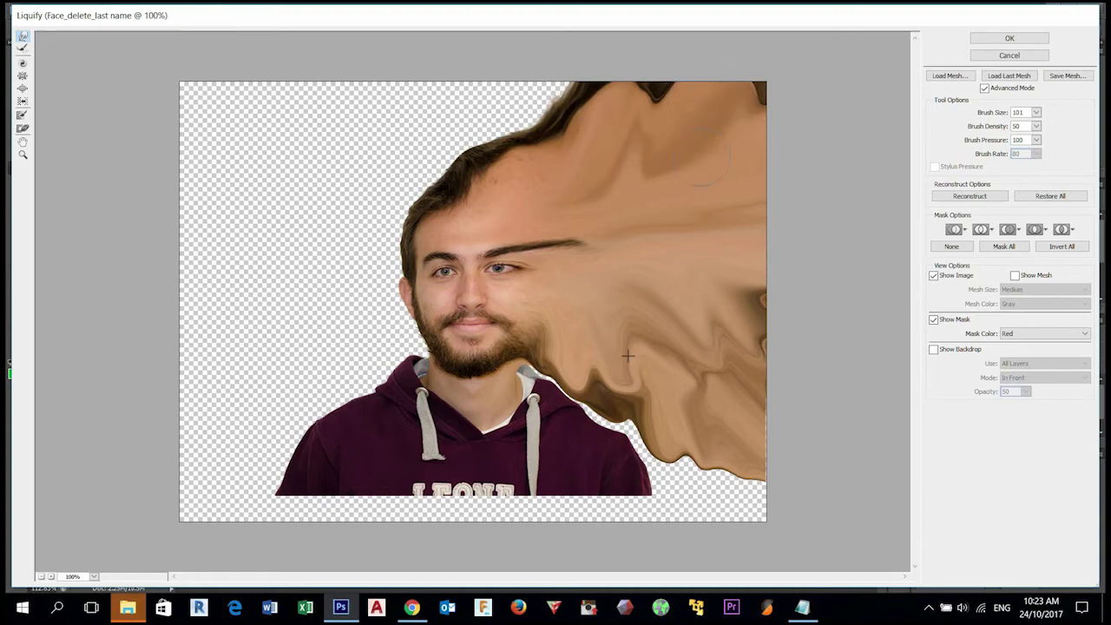
{"action": "left_click", "coordinate": [1042, 39]}
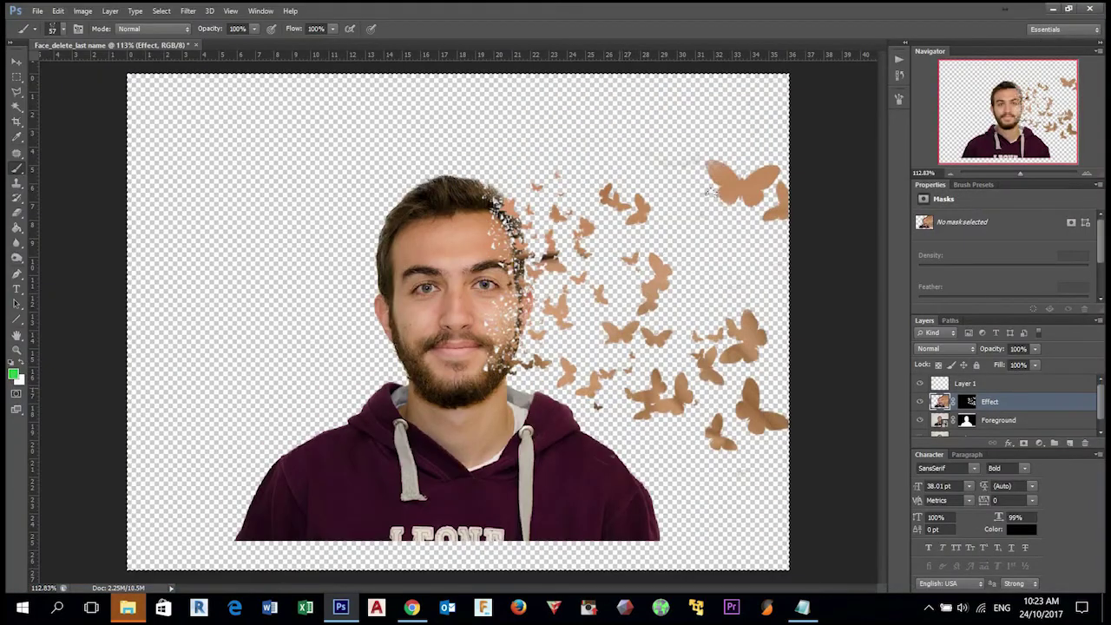
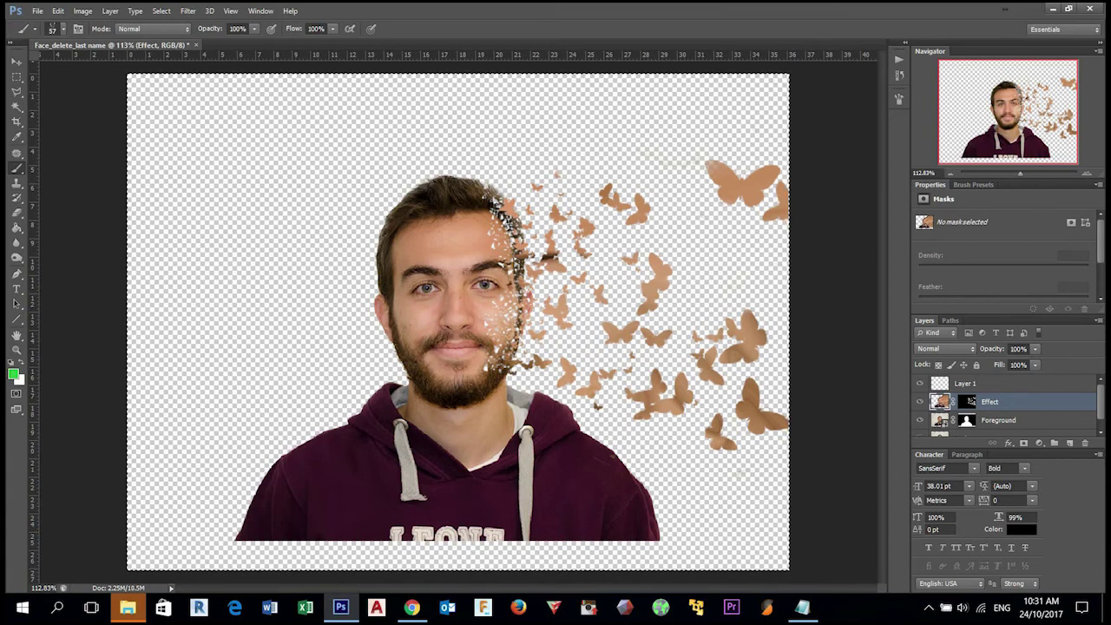
- Fill the Effect layer mask white, then black, hiding the liquified layer
{"action": "left_click", "coordinate": [968, 402]}
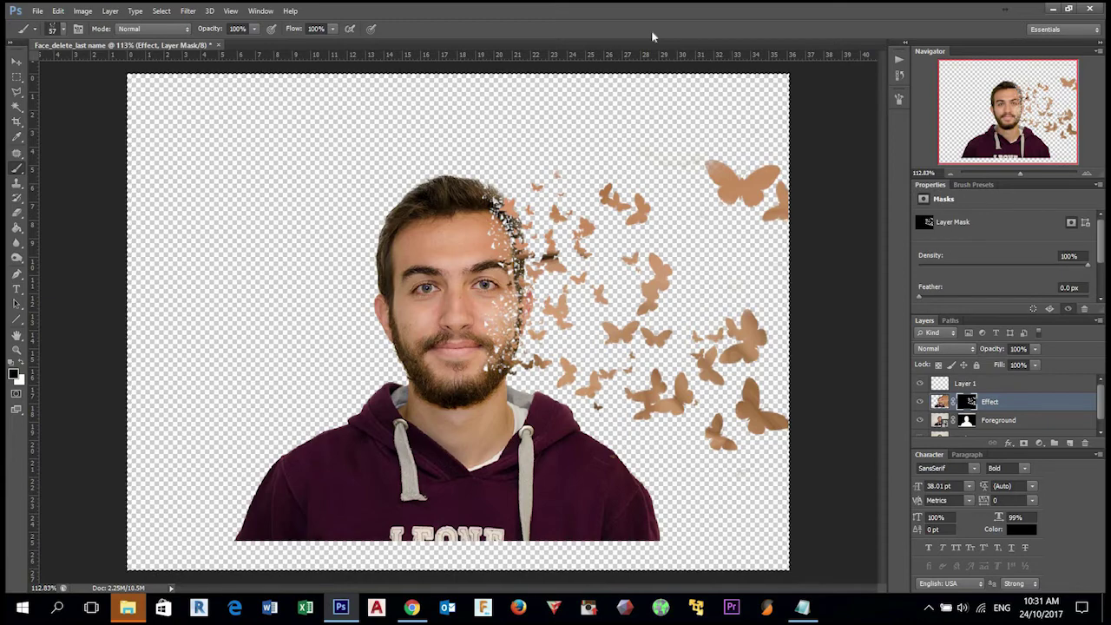
{"action": "key", "text": "ctrl+BackSpace"}
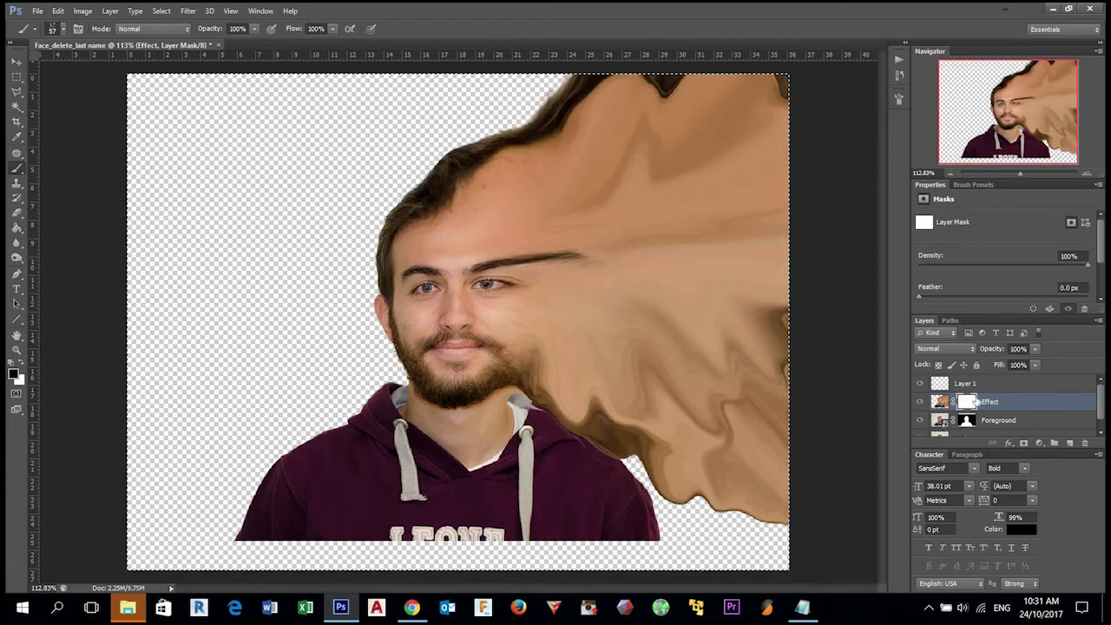
{"action": "key", "text": "ctrl+i"}
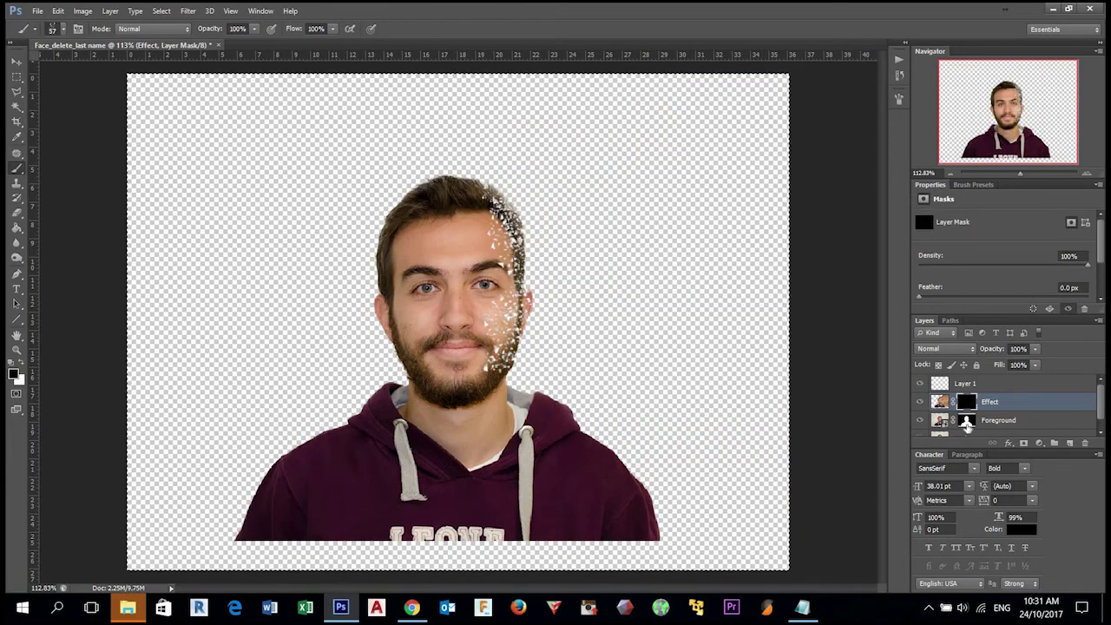
{"action": "left_click", "coordinate": [965, 420]}
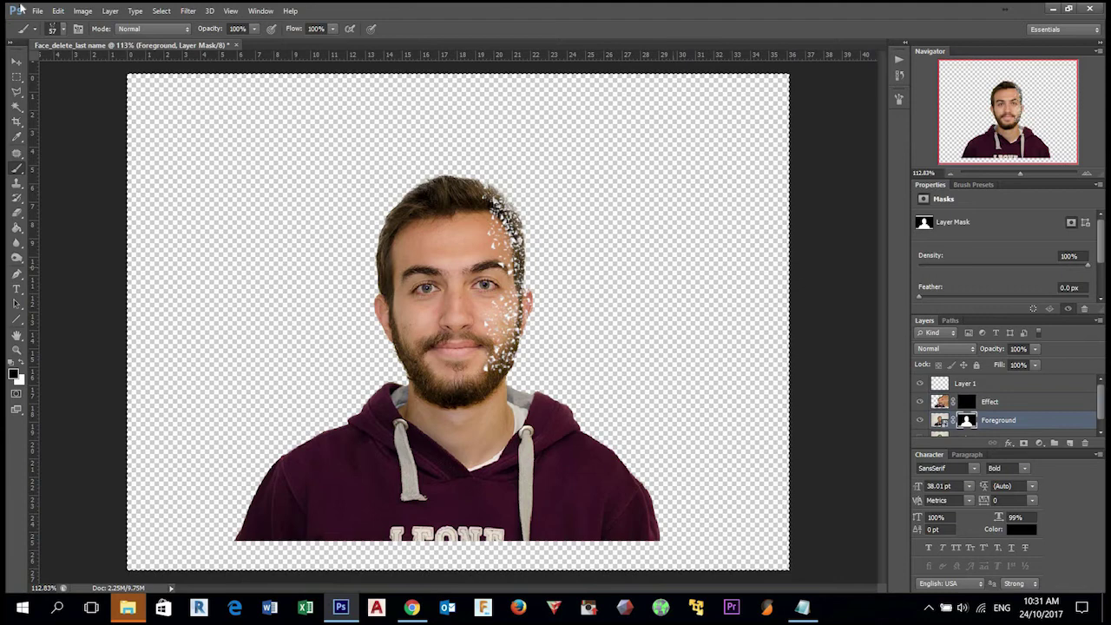
- Revert the history to the earliest brush stroke state
{"action": "left_click", "coordinate": [900, 75]}
{"action": "scroll", "coordinate": [832, 213], "scroll_direction": "up", "scroll_amount": 5}
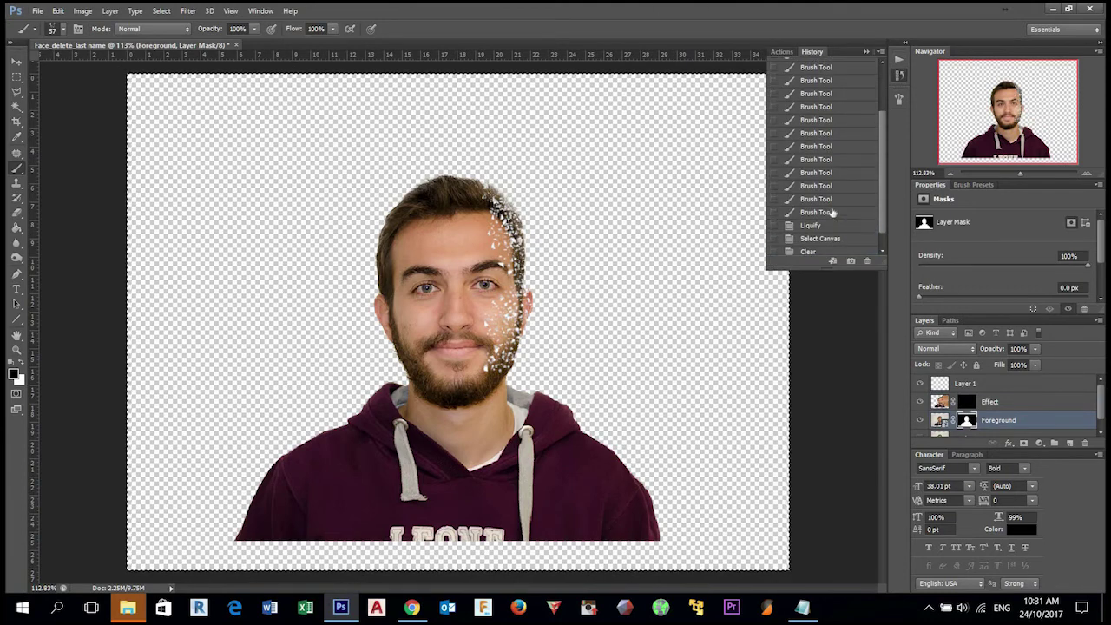
{"action": "left_click", "coordinate": [816, 83]}
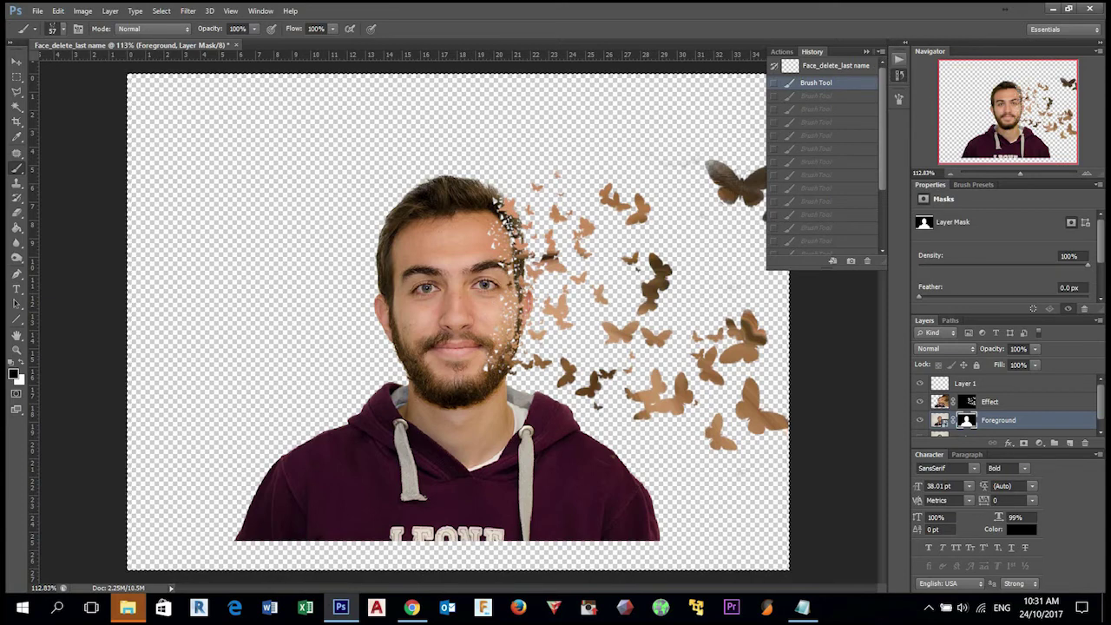
{"action": "left_click", "coordinate": [900, 76]}
- Try deleting the Effect layer's butterfly pixels, then undo the deletion
{"action": "key", "text": "alt+bracketright"}
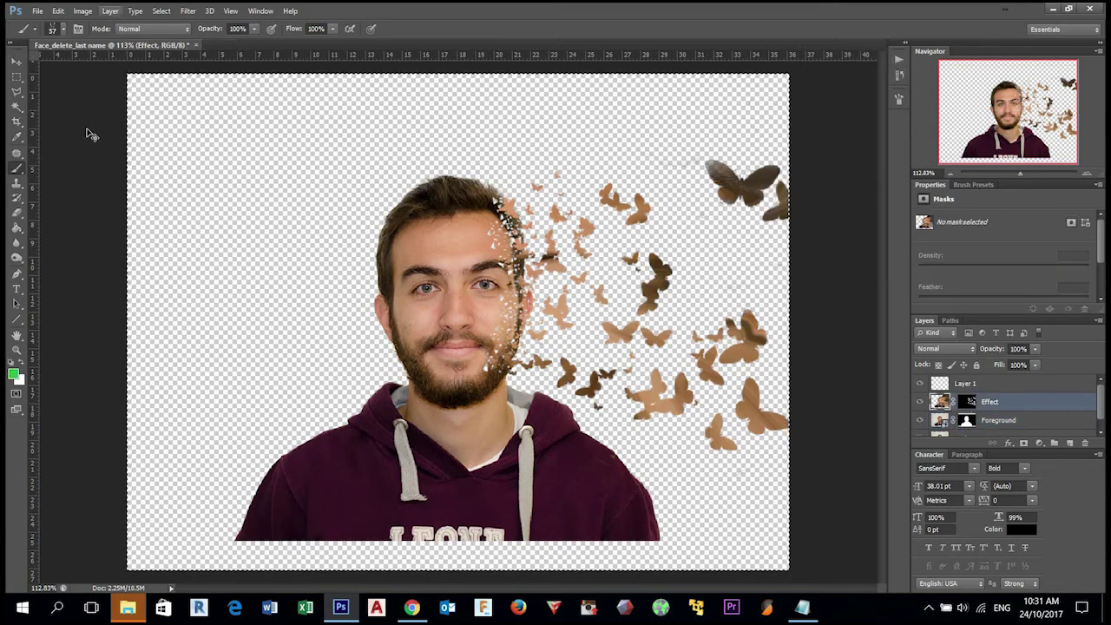
{"action": "key", "text": "Delete"}
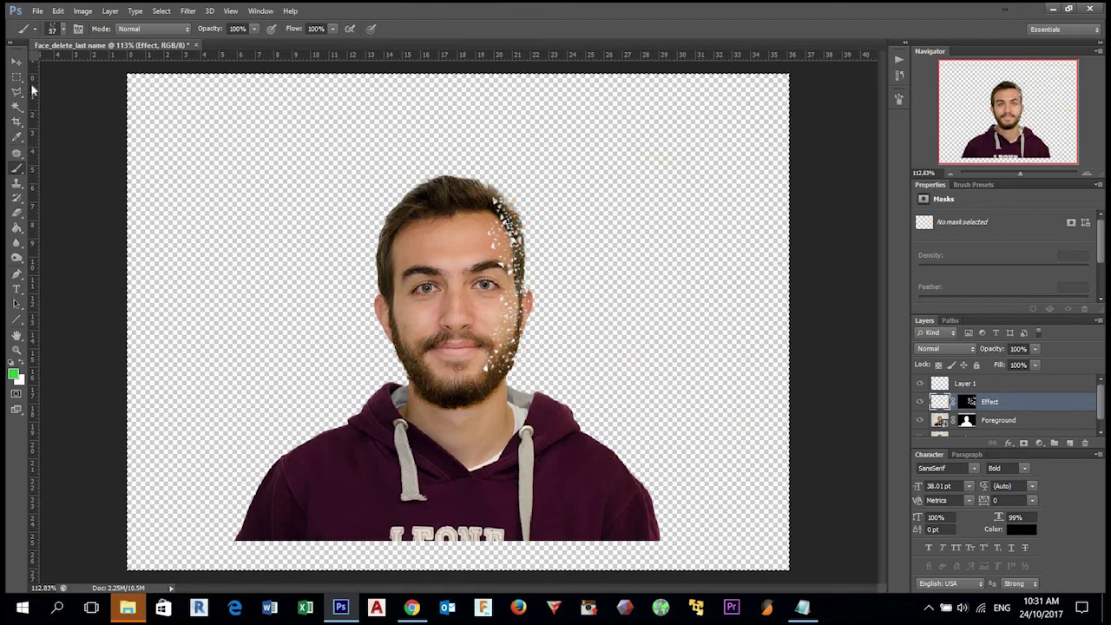
{"action": "key", "text": "ctrl+i"}
{"action": "key", "text": "Return"}
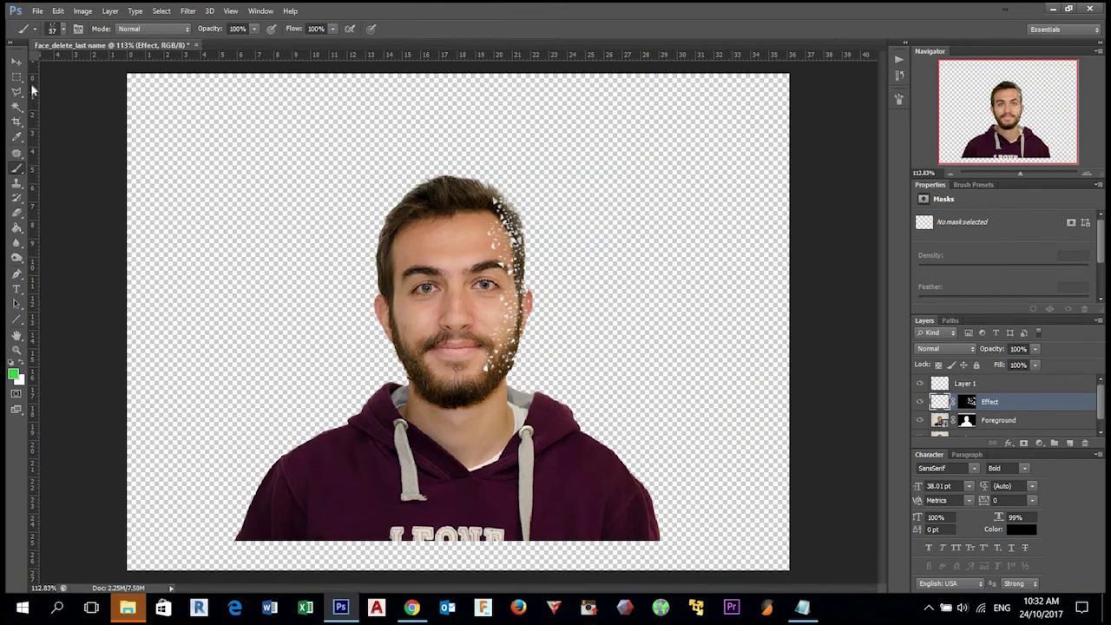
{"action": "key", "text": "ctrl+i"}
{"action": "key", "text": "Return"}
{"action": "key", "text": "ctrl+z"}
- Refill the Effect mask white then black to hide every butterfly, then target the Foreground mask
{"action": "left_click", "coordinate": [967, 402]}
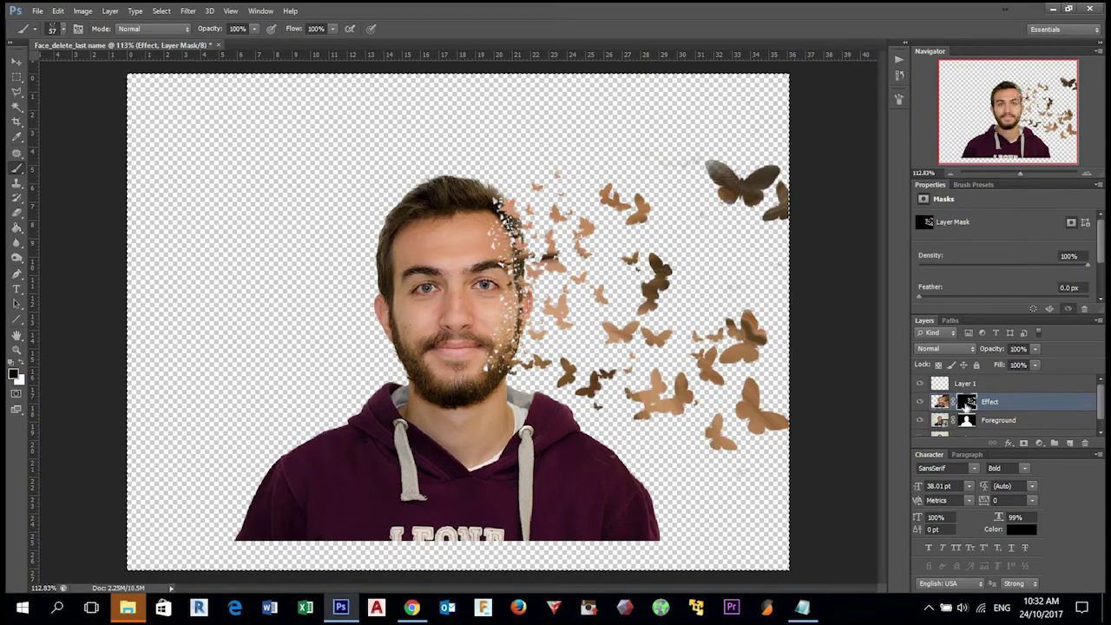
{"action": "key", "text": "Delete"}
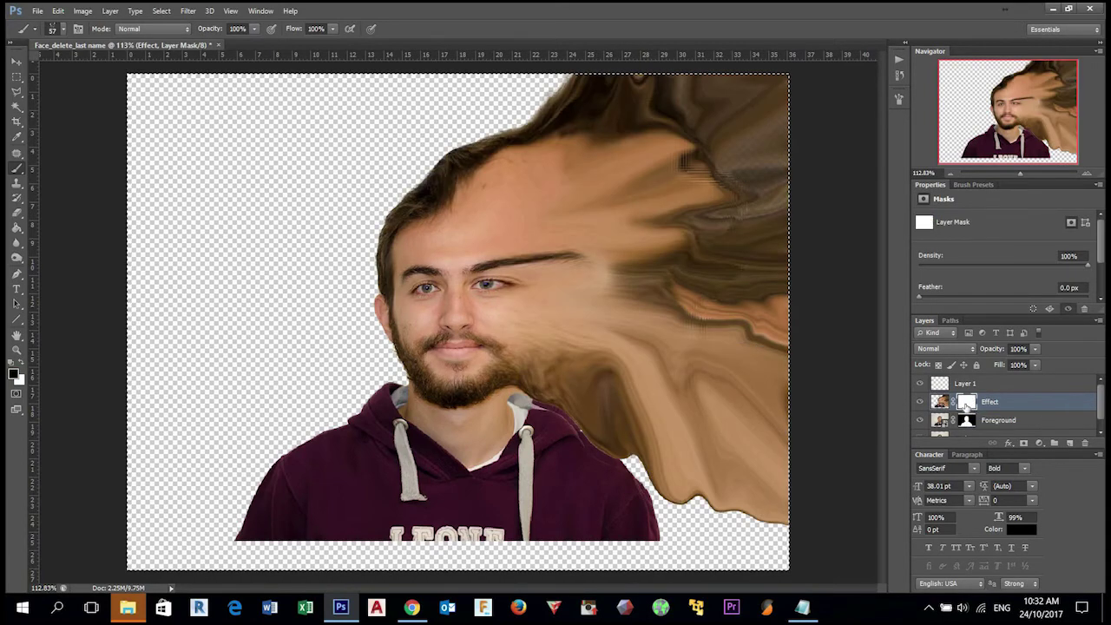
{"action": "key", "text": "ctrl+i"}
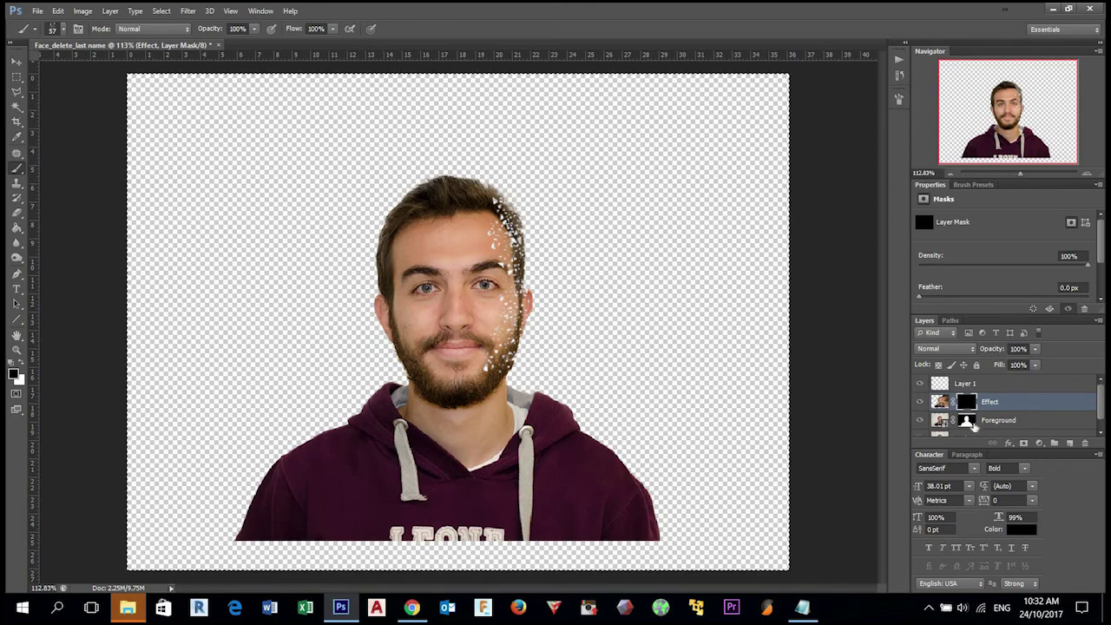
{"action": "left_click", "coordinate": [969, 423]}
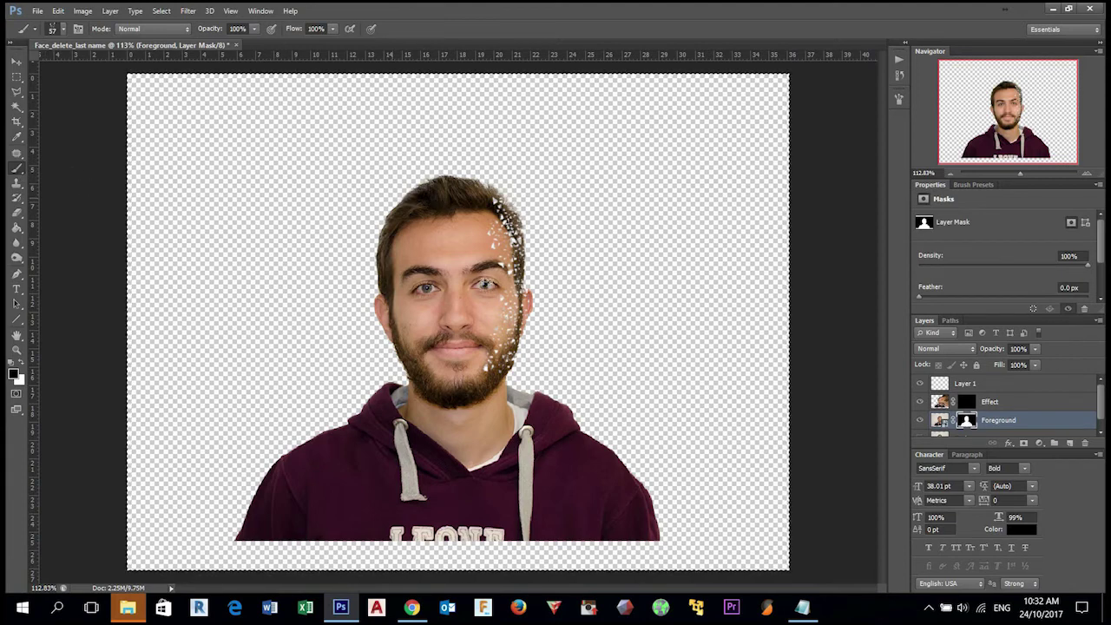
- Hide the face's right half by painting black with a soft round brush down the Foreground mask
{"action": "right_click", "coordinate": [487, 282]}
{"action": "left_click_drag", "start_coordinate": [614, 415], "coordinate": [614, 368]}
{"action": "left_click", "coordinate": [544, 361]}
{"action": "left_click", "coordinate": [491, 185]}
{"action": "mouse_move", "coordinate": [491, 186]}
{"action": "left_mouse_down"}
{"action": "mouse_move", "coordinate": [505, 313]}
{"action": "mouse_move", "coordinate": [493, 365]}
{"action": "mouse_move", "coordinate": [518, 286]}
{"action": "mouse_move", "coordinate": [519, 336]}
{"action": "mouse_move", "coordinate": [498, 221]}
{"action": "mouse_move", "coordinate": [474, 233]}
{"action": "mouse_move", "coordinate": [476, 337]}
{"action": "mouse_move", "coordinate": [468, 191]}
{"action": "mouse_move", "coordinate": [528, 307]}
{"action": "mouse_move", "coordinate": [500, 322]}
{"action": "mouse_move", "coordinate": [468, 369]}
{"action": "mouse_move", "coordinate": [499, 341]}
{"action": "mouse_move", "coordinate": [495, 417]}
{"action": "mouse_move", "coordinate": [469, 448]}
{"action": "mouse_move", "coordinate": [512, 437]}
{"action": "mouse_move", "coordinate": [532, 354]}
{"action": "mouse_move", "coordinate": [488, 413]}
{"action": "mouse_move", "coordinate": [560, 437]}
{"action": "mouse_move", "coordinate": [538, 401]}
{"action": "mouse_move", "coordinate": [594, 468]}
{"action": "mouse_move", "coordinate": [638, 461]}
{"action": "mouse_move", "coordinate": [642, 513]}
{"action": "mouse_move", "coordinate": [613, 513]}
{"action": "left_mouse_up"}
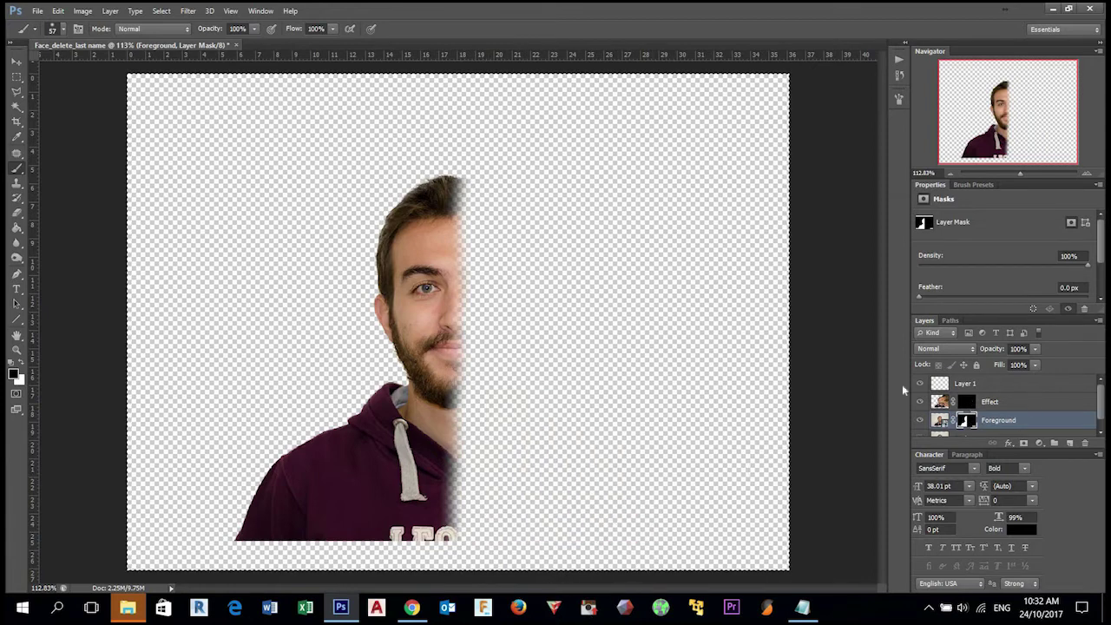
{"action": "left_click", "coordinate": [946, 404]}
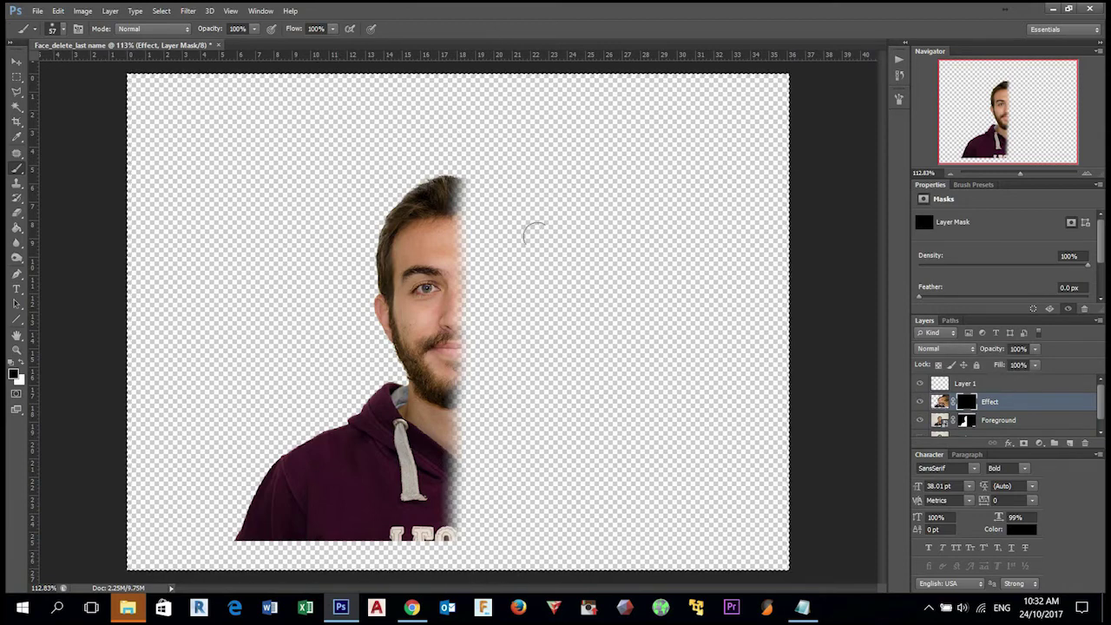
{"action": "right_click", "coordinate": [687, 294]}
- Choose the 800 px square brush tip with 89% spacing
{"action": "scroll", "coordinate": [666, 377], "scroll_direction": "down", "scroll_amount": 10}
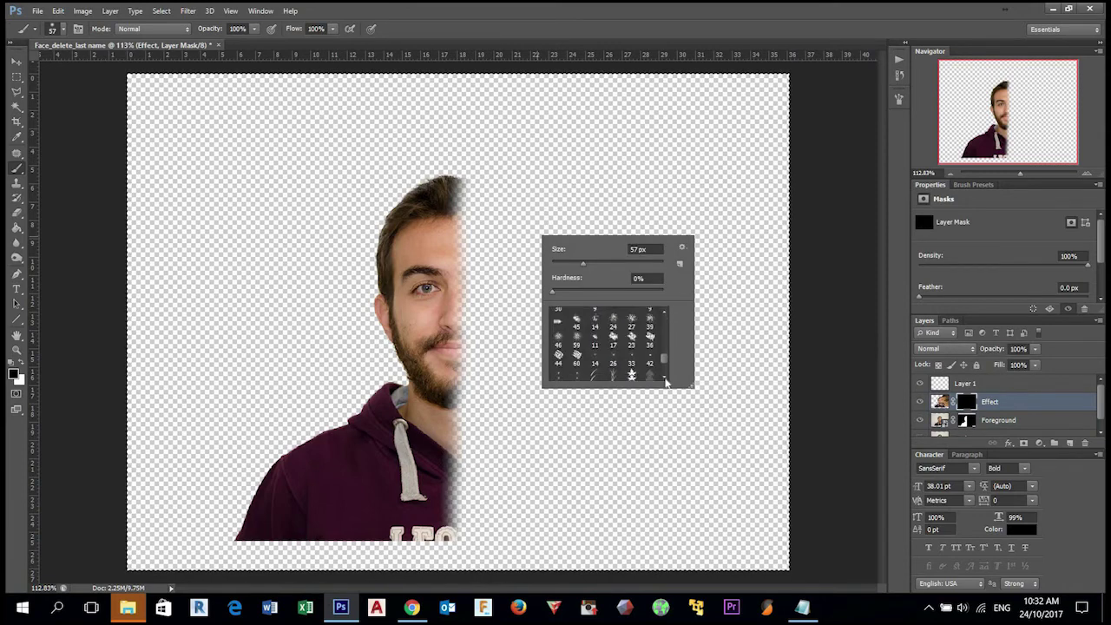
{"action": "left_click", "coordinate": [650, 372]}
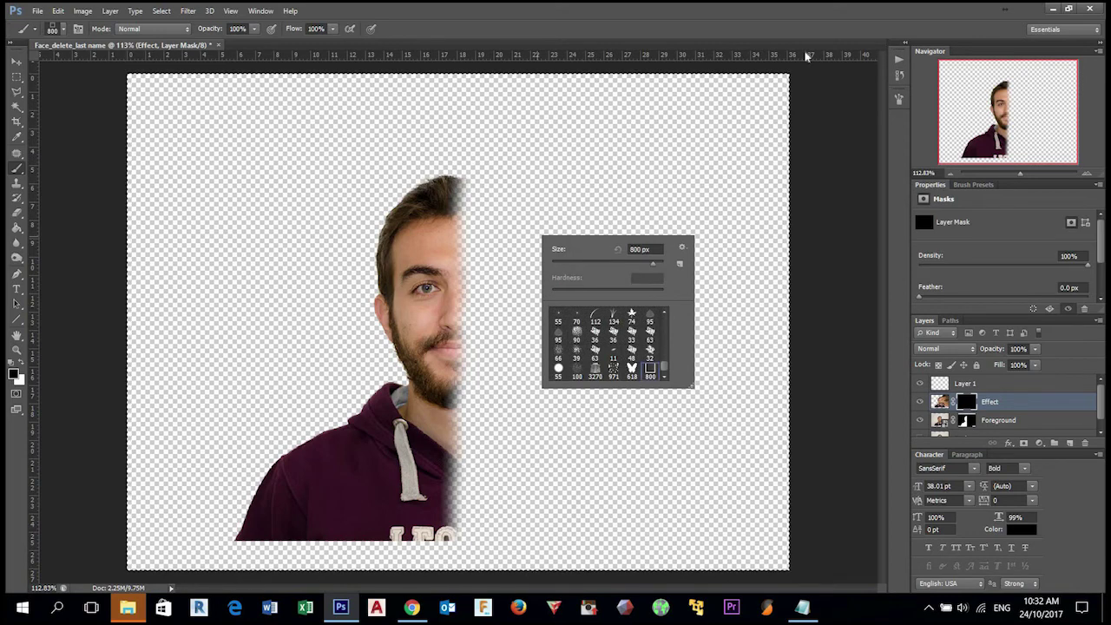
{"action": "key", "text": "F5"}
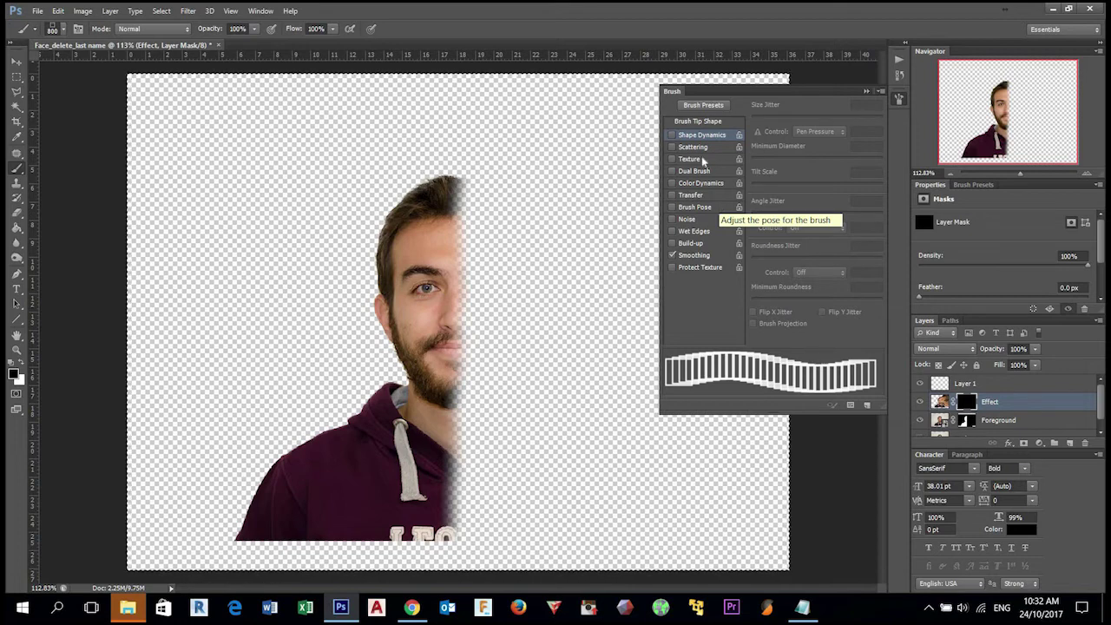
{"action": "left_click", "coordinate": [691, 122]}
{"action": "left_click_drag", "start_coordinate": [787, 310], "coordinate": [809, 310]}
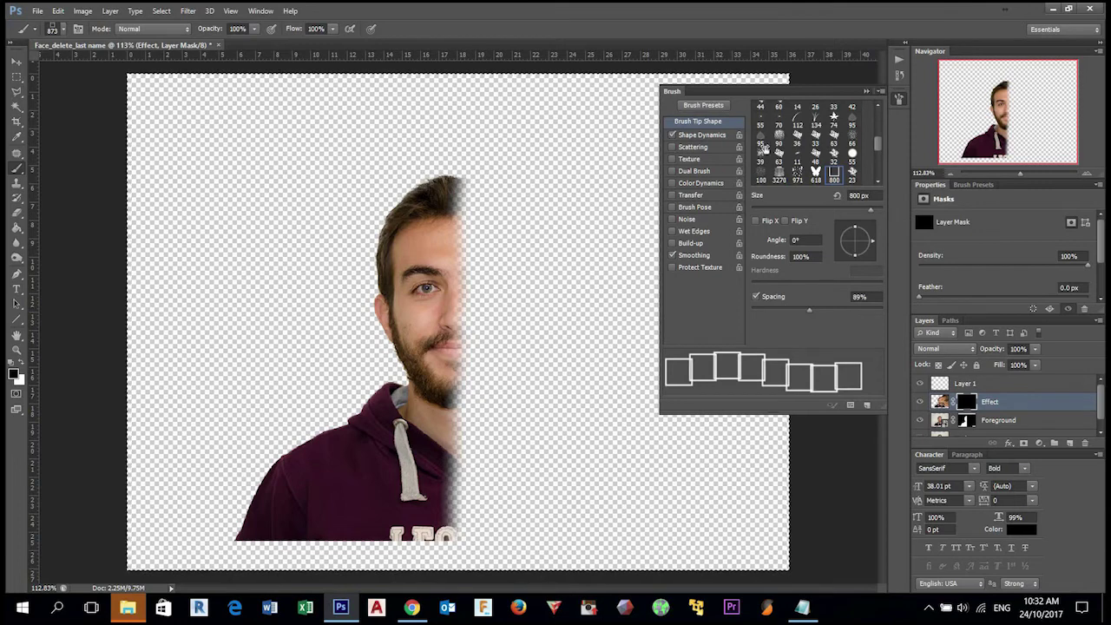
- Give the brush 100% size and angle jitter, plus 293% scatter with count 4
{"action": "left_click", "coordinate": [699, 136]}
{"action": "left_click_drag", "start_coordinate": [787, 219], "coordinate": [884, 215]}
{"action": "left_click_drag", "start_coordinate": [760, 122], "coordinate": [884, 119]}
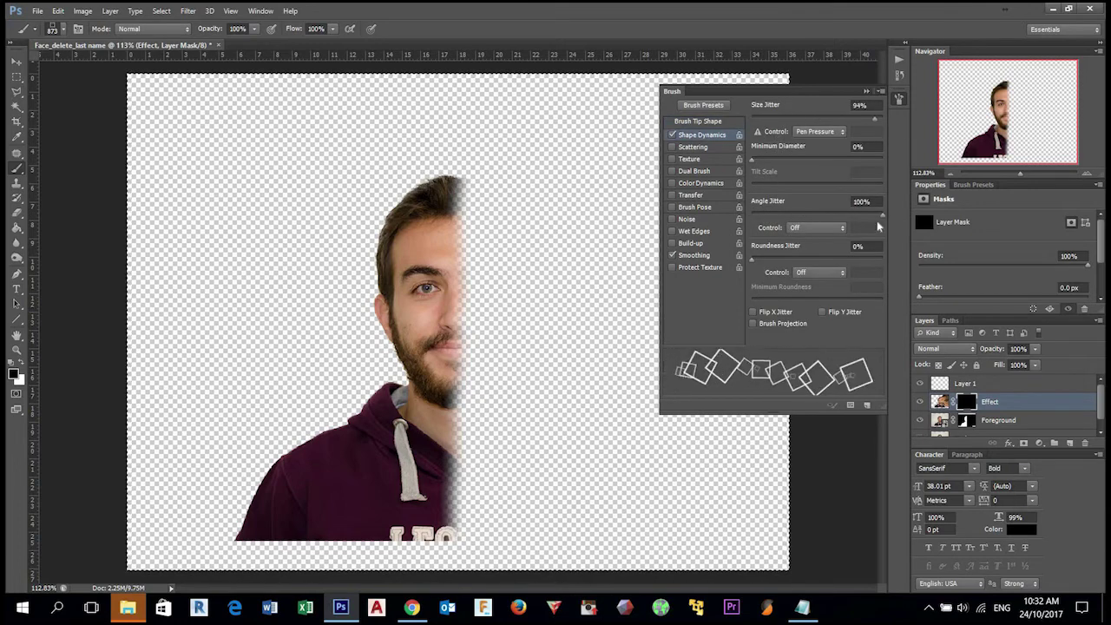
{"action": "left_click", "coordinate": [699, 148]}
{"action": "left_click_drag", "start_coordinate": [768, 119], "coordinate": [789, 119]}
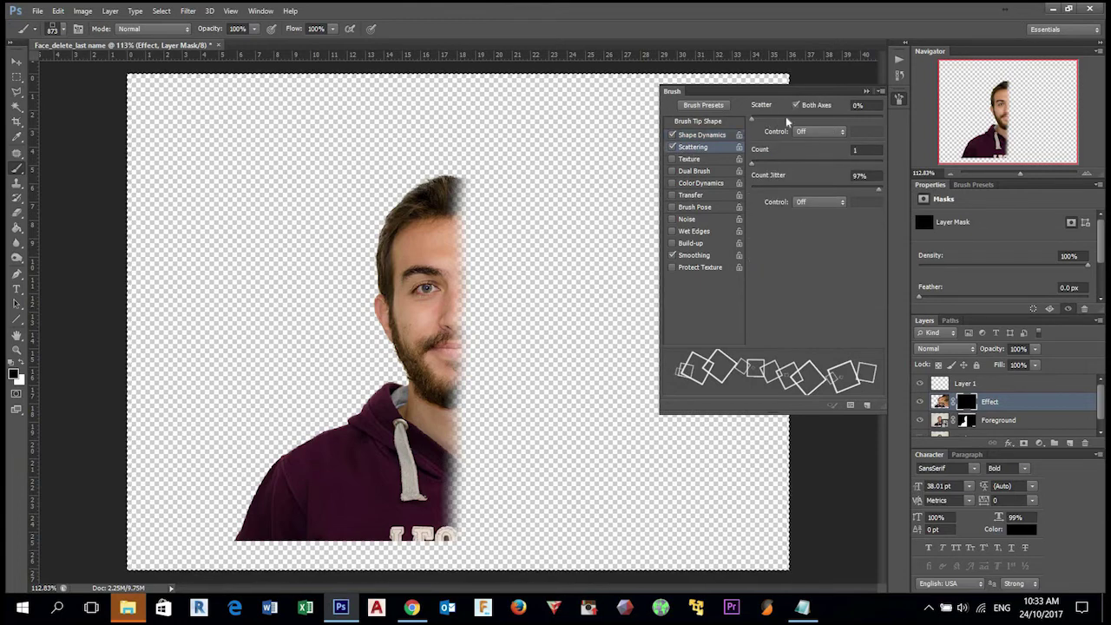
{"action": "left_click_drag", "start_coordinate": [788, 166], "coordinate": [781, 165]}
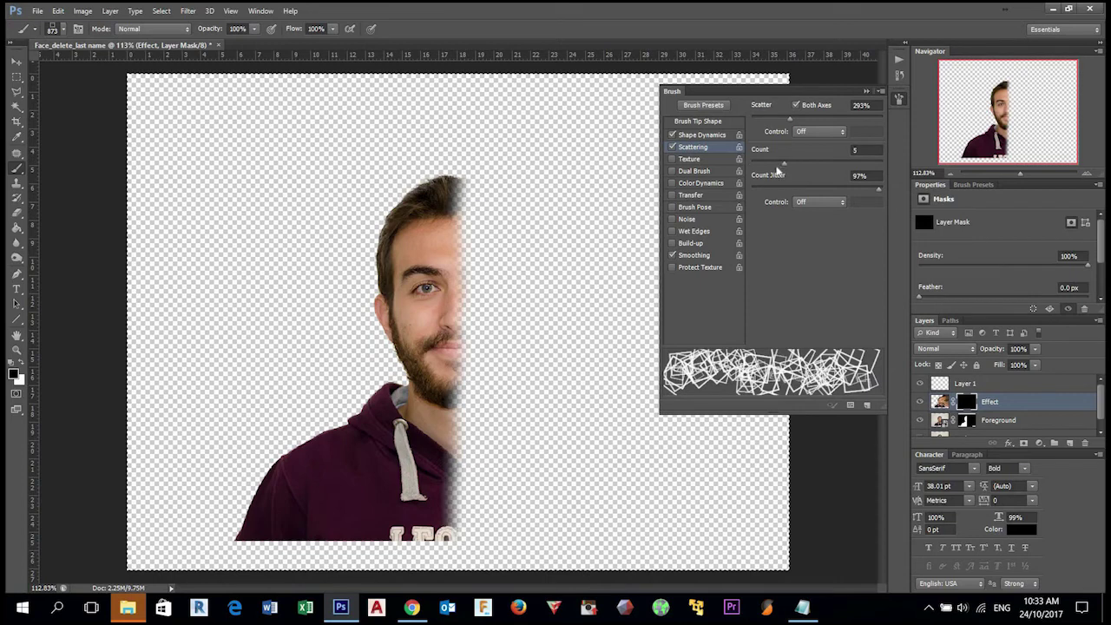
- Shrink the brush, switch to white, and paint scattered squares along the face's right edge
{"action": "right_click", "coordinate": [533, 247]}
{"action": "left_click_drag", "start_coordinate": [549, 247], "coordinate": [587, 247]}
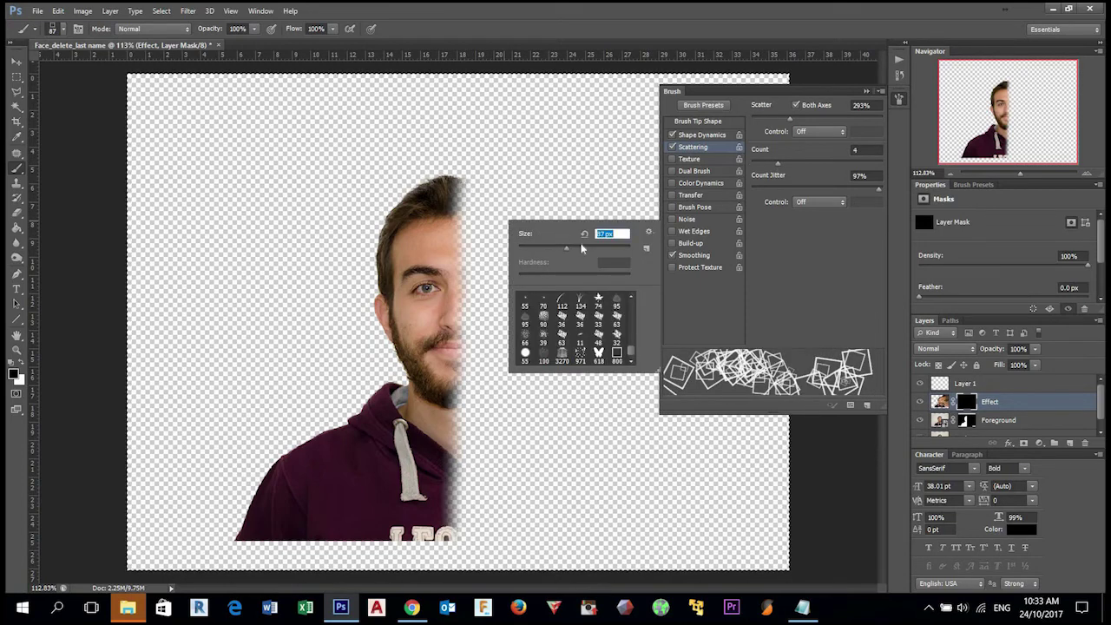
{"action": "key", "text": "Return"}
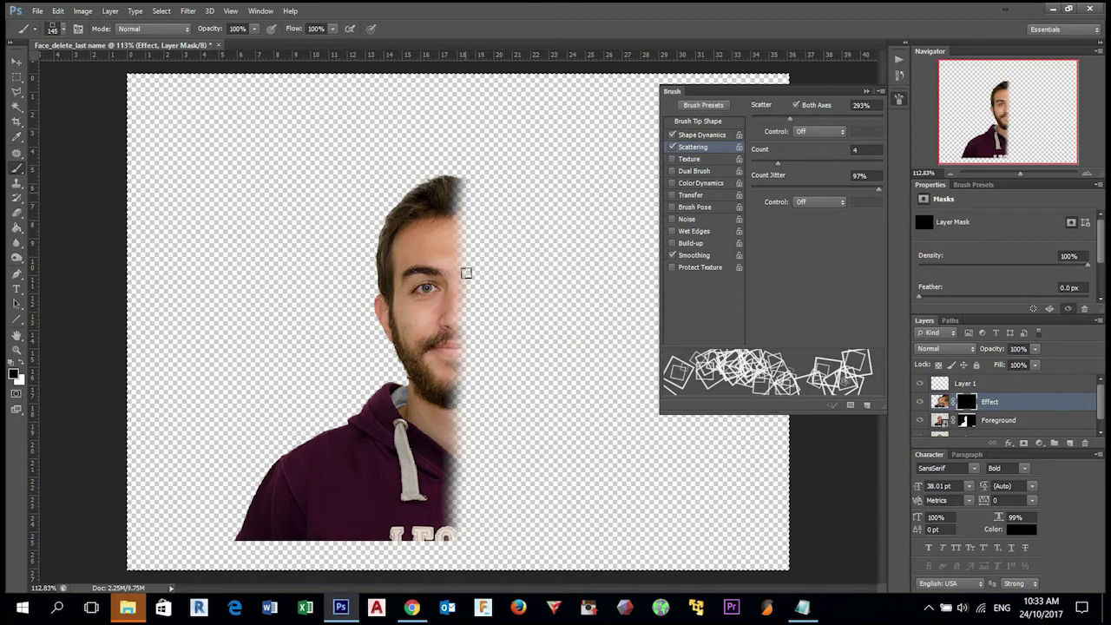
{"action": "left_click", "coordinate": [22, 365]}
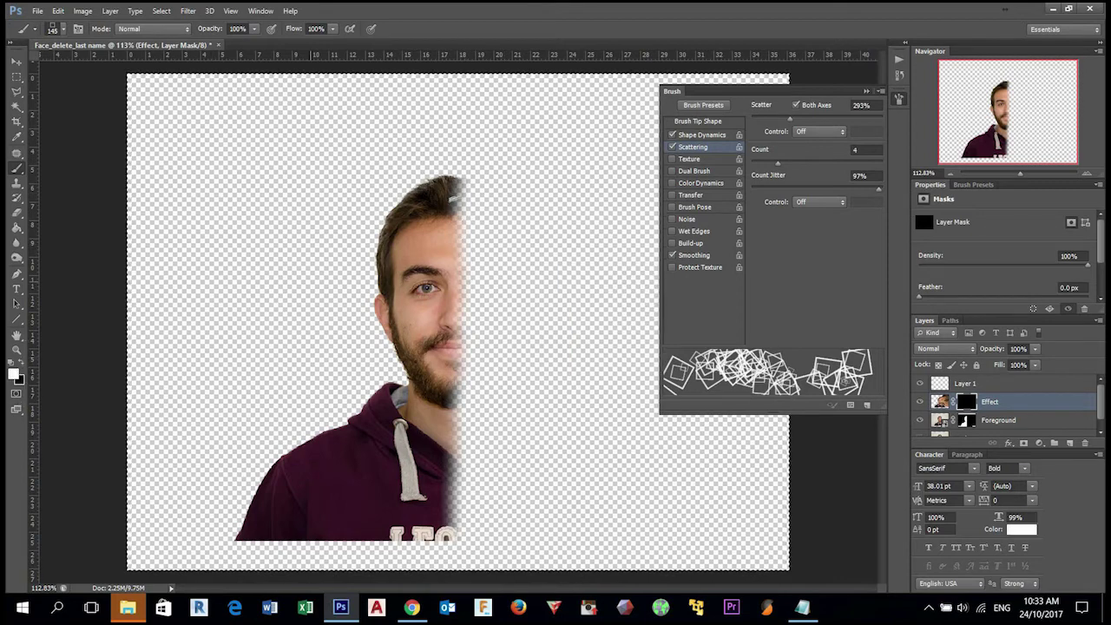
{"action": "left_click_drag", "start_coordinate": [456, 196], "coordinate": [475, 334]}
- At 28 px, paint scattered fragments down the face's right edge from eye to hoodie
{"action": "key", "text": "ctrl+z"}
{"action": "right_click", "coordinate": [495, 300]}
{"action": "type", "text": "28"}
{"action": "key", "text": "Return"}
{"action": "left_click_drag", "start_coordinate": [467, 184], "coordinate": [473, 395]}
{"action": "mouse_move", "coordinate": [458, 473]}
{"action": "left_mouse_down"}
{"action": "mouse_move", "coordinate": [464, 452]}
{"action": "mouse_move", "coordinate": [469, 521]}
{"action": "mouse_move", "coordinate": [460, 170]}
{"action": "mouse_move", "coordinate": [473, 147]}
{"action": "left_mouse_up"}
{"action": "key", "text": "ctrl+z"}
{"action": "mouse_move", "coordinate": [471, 194]}
{"action": "left_mouse_down"}
{"action": "mouse_move", "coordinate": [467, 538]}
{"action": "mouse_move", "coordinate": [473, 348]}
{"action": "left_mouse_up"}
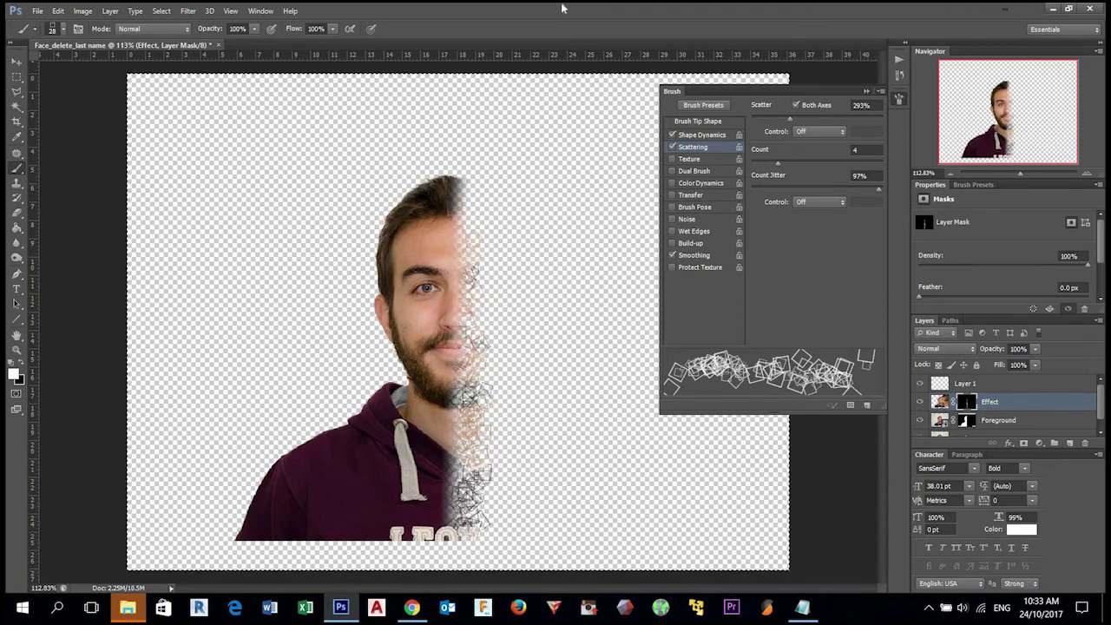
{"action": "mouse_move", "coordinate": [462, 323]}
{"action": "left_mouse_down"}
{"action": "mouse_move", "coordinate": [465, 525]}
{"action": "mouse_move", "coordinate": [447, 386]}
{"action": "left_mouse_up"}
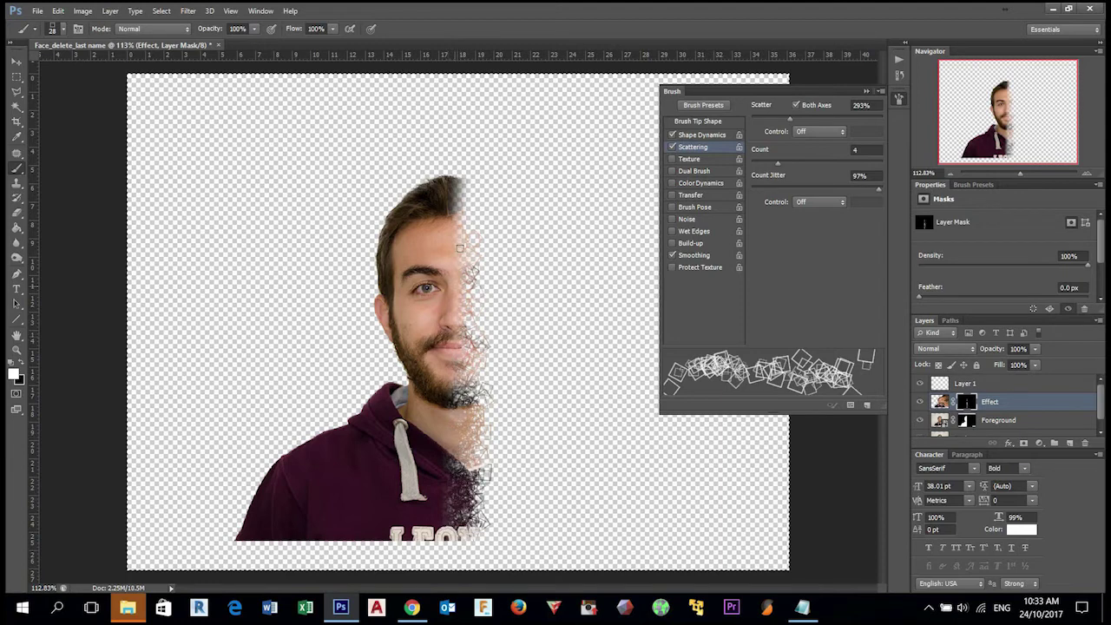
{"action": "left_click_drag", "start_coordinate": [456, 238], "coordinate": [453, 233]}
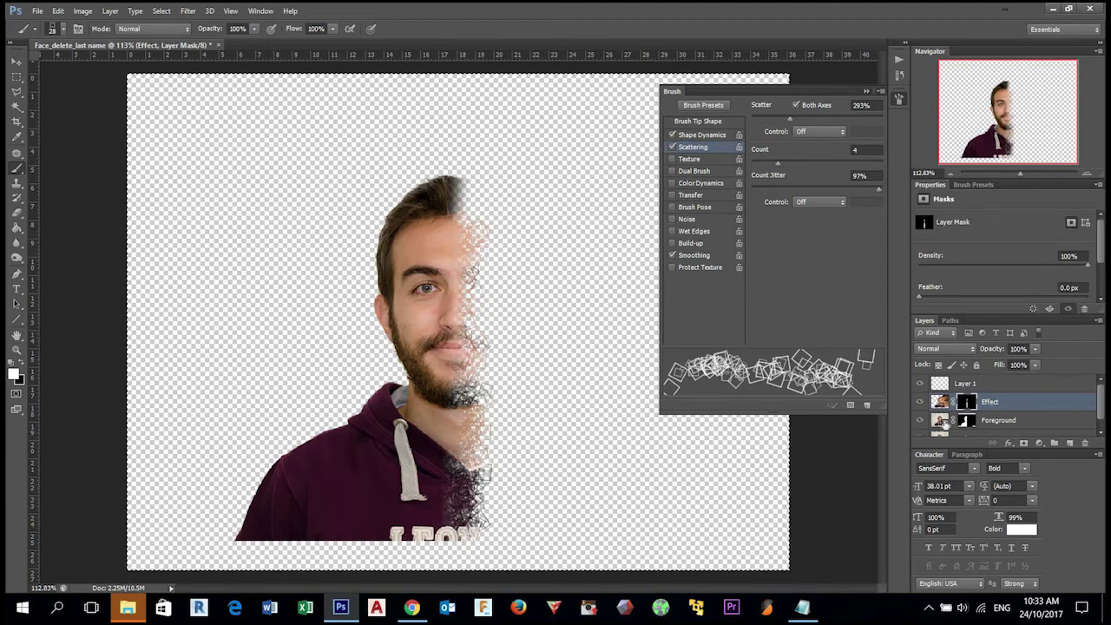
- Scatter more square fragments just right of the face and down beside it
{"action": "scroll", "coordinate": [973, 424], "scroll_direction": "down", "scroll_amount": 1}
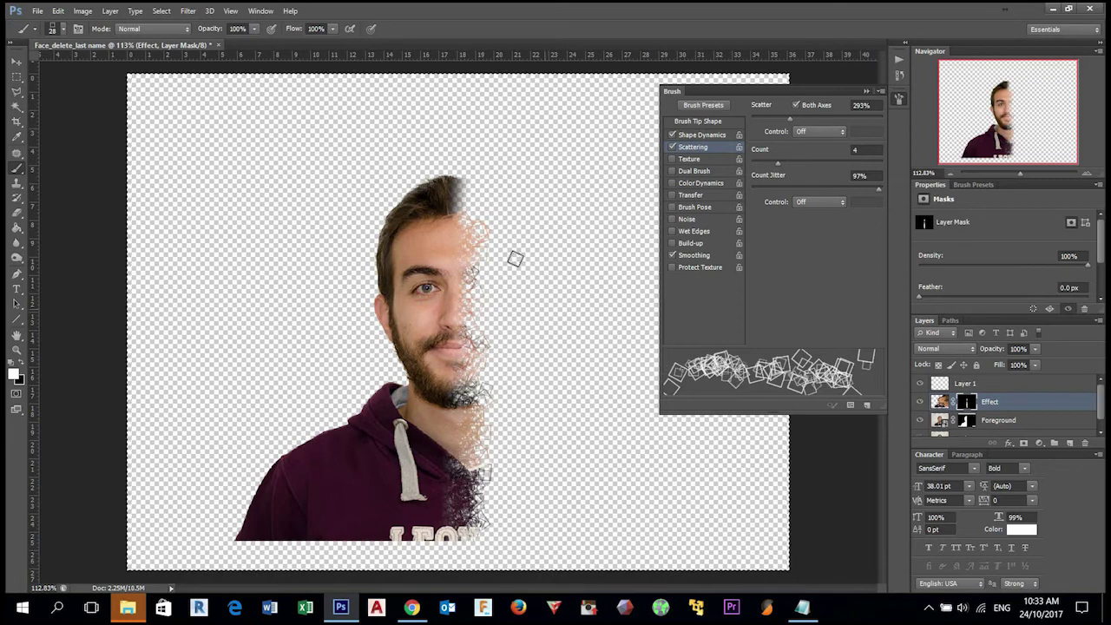
{"action": "right_click", "coordinate": [506, 291]}
{"action": "left_click", "coordinate": [500, 204]}
{"action": "left_click_drag", "start_coordinate": [500, 204], "coordinate": [511, 349]}
{"action": "mouse_move", "coordinate": [510, 441]}
{"action": "left_mouse_down"}
{"action": "mouse_move", "coordinate": [530, 499]}
{"action": "mouse_move", "coordinate": [556, 490]}
{"action": "left_mouse_up"}
- At 97 px, paint larger square fragments beside the earlier ones
{"action": "right_click", "coordinate": [574, 445]}
{"action": "double_click", "coordinate": [669, 454]}
{"action": "type", "text": "97"}
{"action": "key", "text": "Return"}
{"action": "mouse_move", "coordinate": [612, 212]}
{"action": "left_mouse_down"}
{"action": "mouse_move", "coordinate": [582, 261]}
{"action": "mouse_move", "coordinate": [591, 382]}
{"action": "left_mouse_up"}
{"action": "left_click_drag", "start_coordinate": [569, 295], "coordinate": [621, 426]}
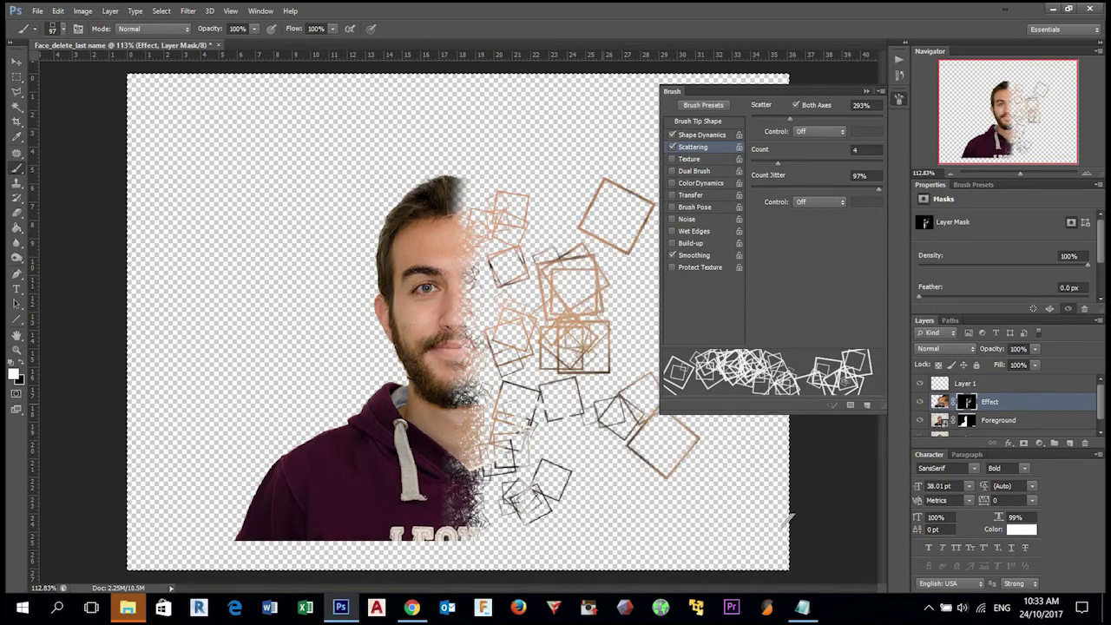
- Enlarge the brush to 164 px and scatter big fragments across the canvas's right side
{"action": "key", "text": "ctrl+minus"}
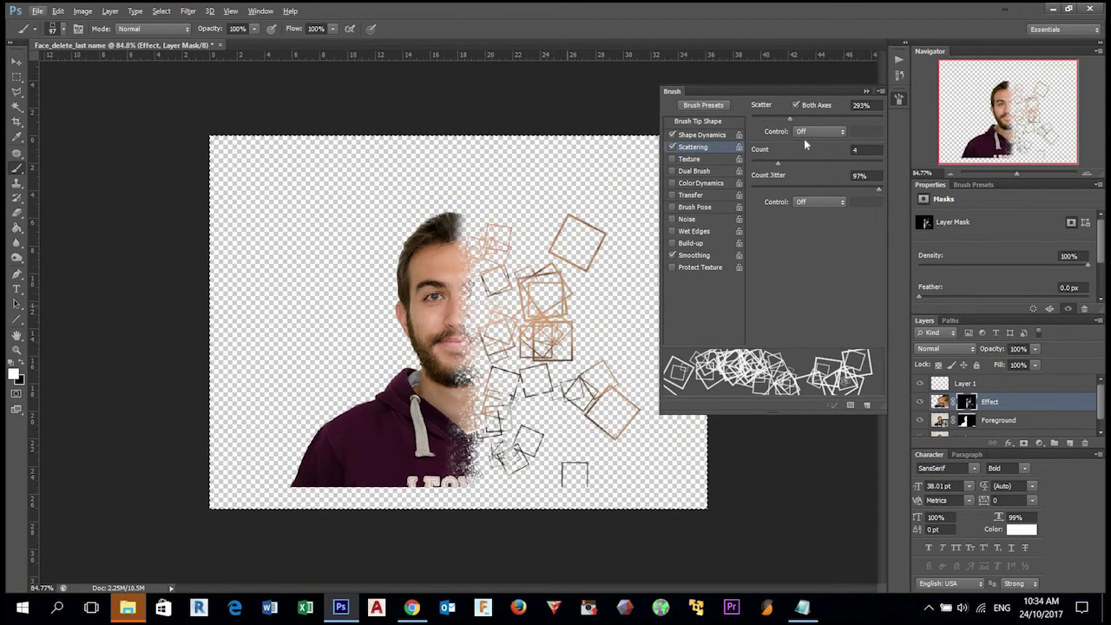
{"action": "key", "text": "ctrl+minus"}
{"action": "left_click", "coordinate": [900, 98]}
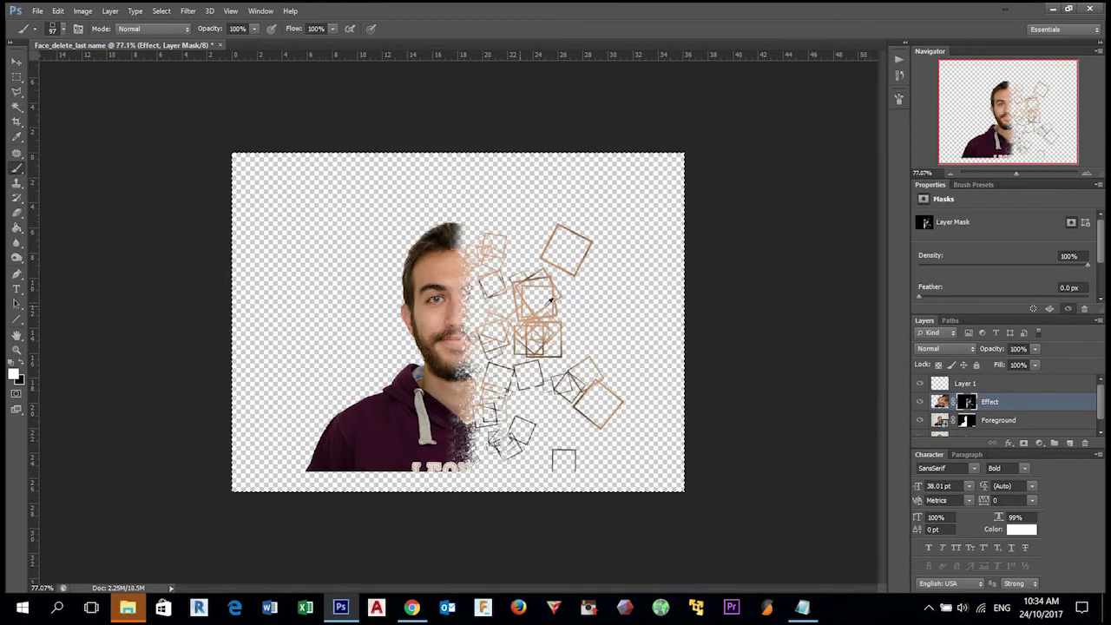
{"action": "key", "text": "ctrl+plus"}
{"action": "right_click", "coordinate": [727, 377]}
{"action": "left_click", "coordinate": [727, 373]}
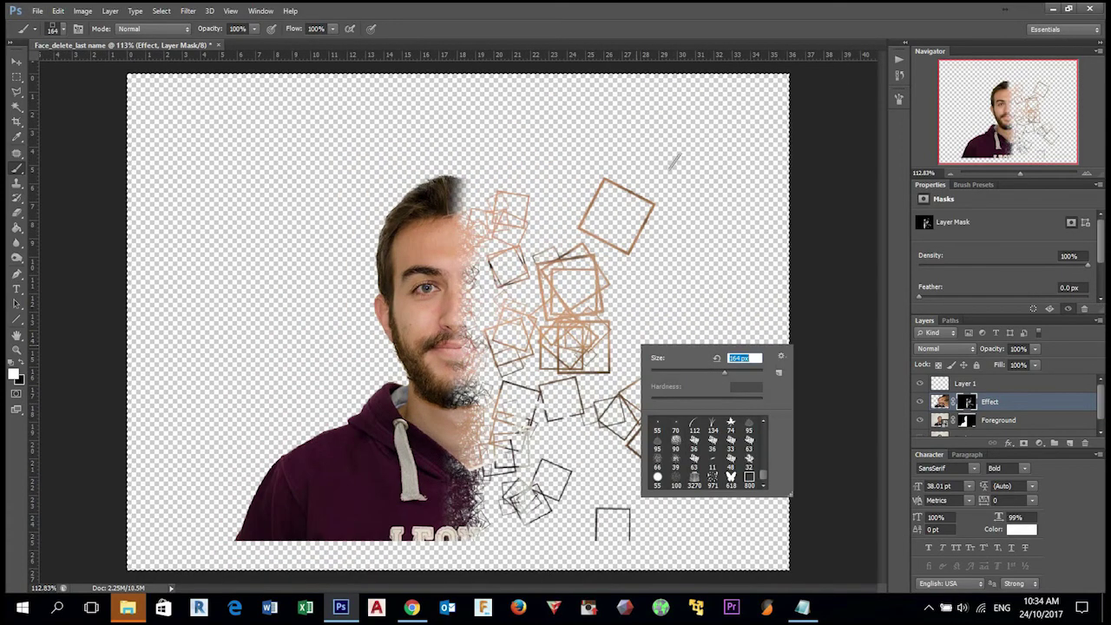
{"action": "left_click", "coordinate": [683, 179]}
{"action": "left_click_drag", "start_coordinate": [682, 179], "coordinate": [755, 225]}
{"action": "left_click_drag", "start_coordinate": [694, 173], "coordinate": [660, 139]}
{"action": "left_click_drag", "start_coordinate": [660, 226], "coordinate": [660, 469]}
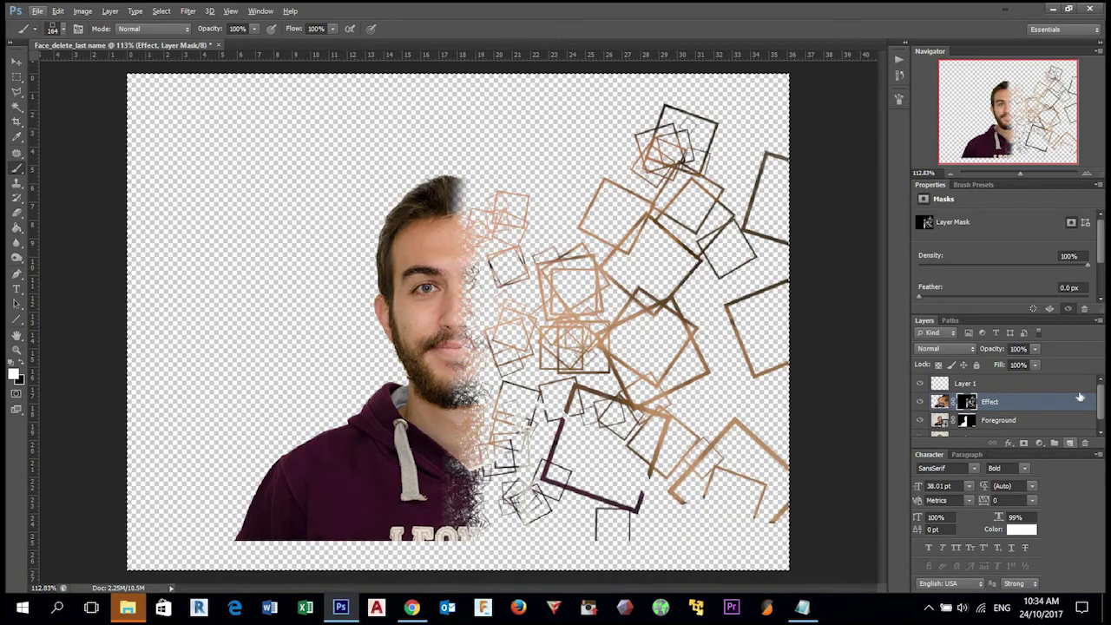
{"action": "scroll", "coordinate": [1068, 442], "scroll_direction": "down", "scroll_amount": 1}
- Create a new layer above Backup and rename it 'Background'
{"action": "key", "text": "alt+bracketleft"}
{"action": "key", "text": "alt+bracketleft"}
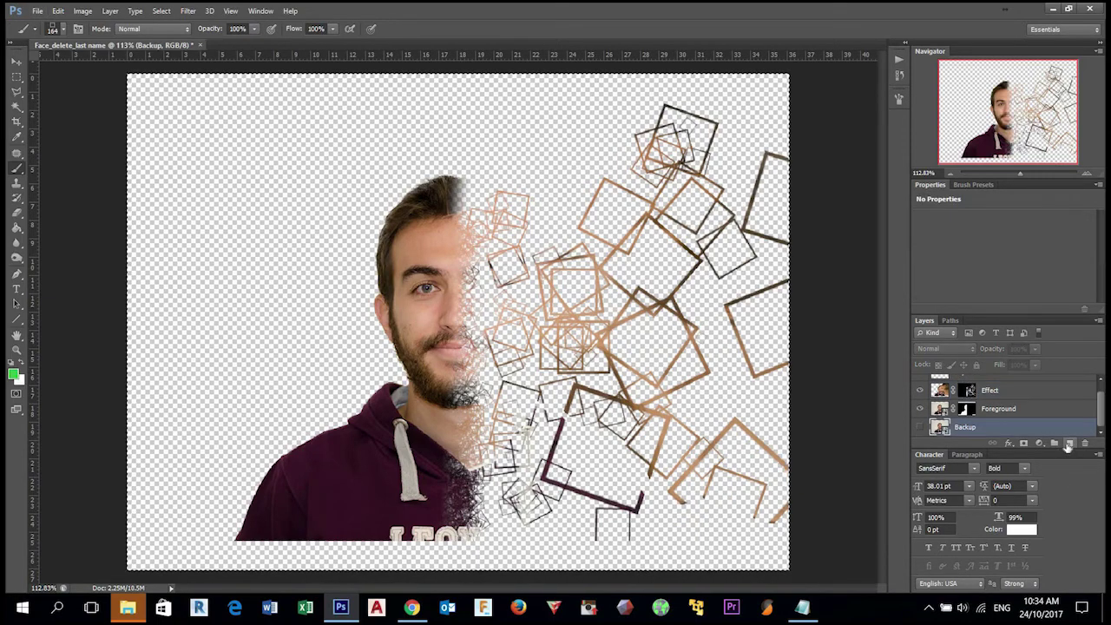
{"action": "left_click", "coordinate": [1071, 445]}
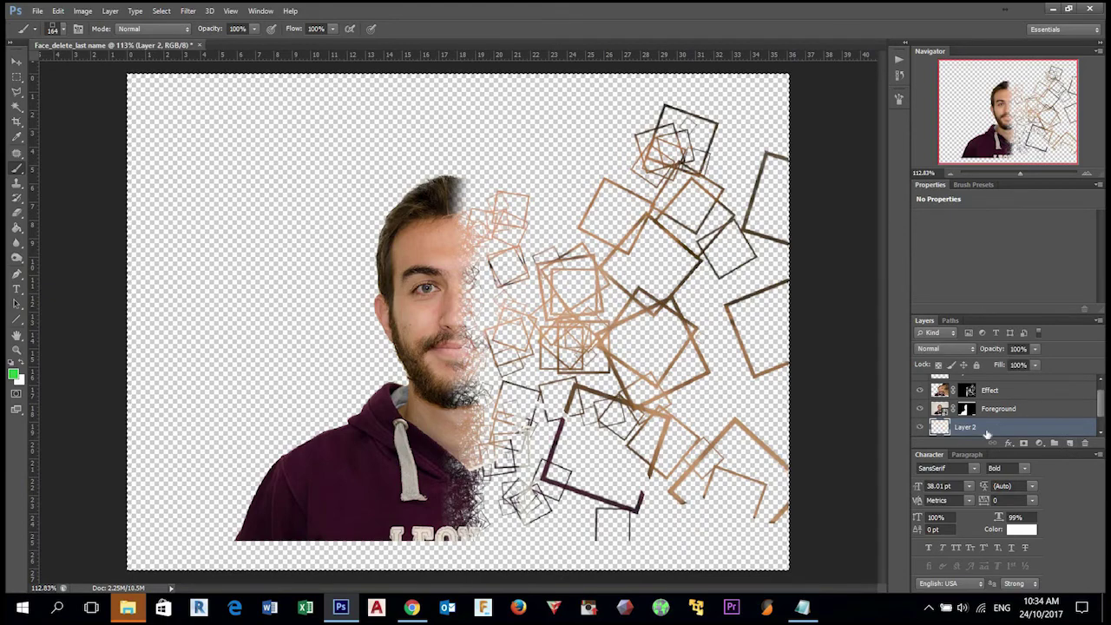
{"action": "scroll", "coordinate": [990, 417], "scroll_direction": "down", "scroll_amount": 1}
{"action": "left_click", "coordinate": [972, 413]}
{"action": "double_click", "coordinate": [966, 408]}
{"action": "type", "text": "Background"}
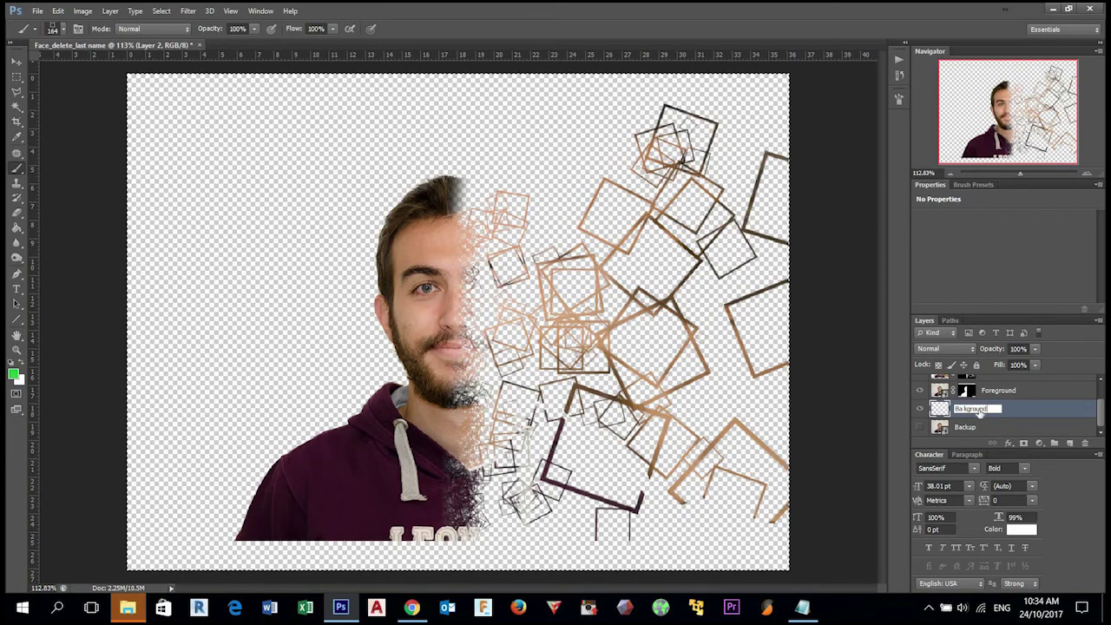
{"action": "key", "text": "Return"}
{"action": "double_click", "coordinate": [982, 404]}
{"action": "type", "text": "Backgrou"}
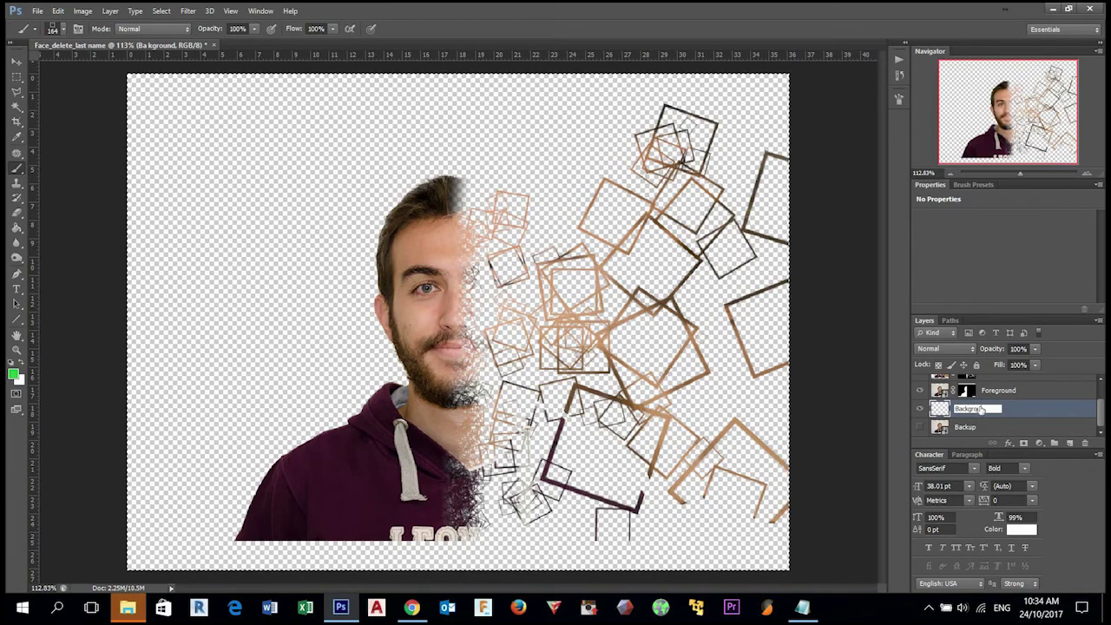
{"action": "key", "text": "Return"}
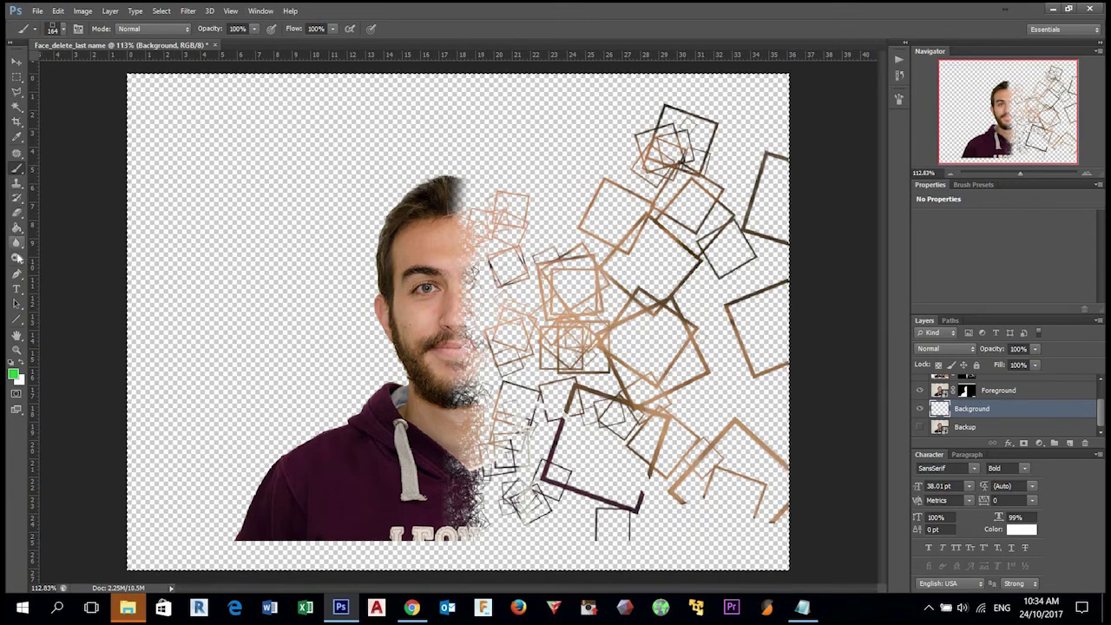
- Select the Gradient Tool with the black-to-white gradient preset
{"action": "left_click", "coordinate": [17, 228]}
{"action": "right_click", "coordinate": [17, 227]}
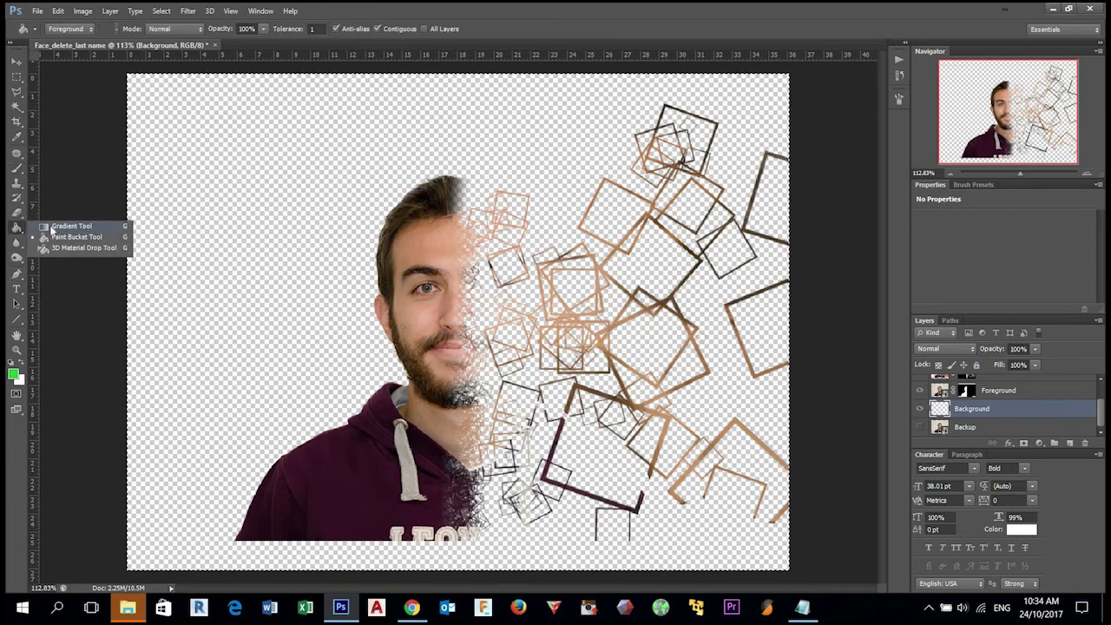
{"action": "left_click", "coordinate": [52, 227]}
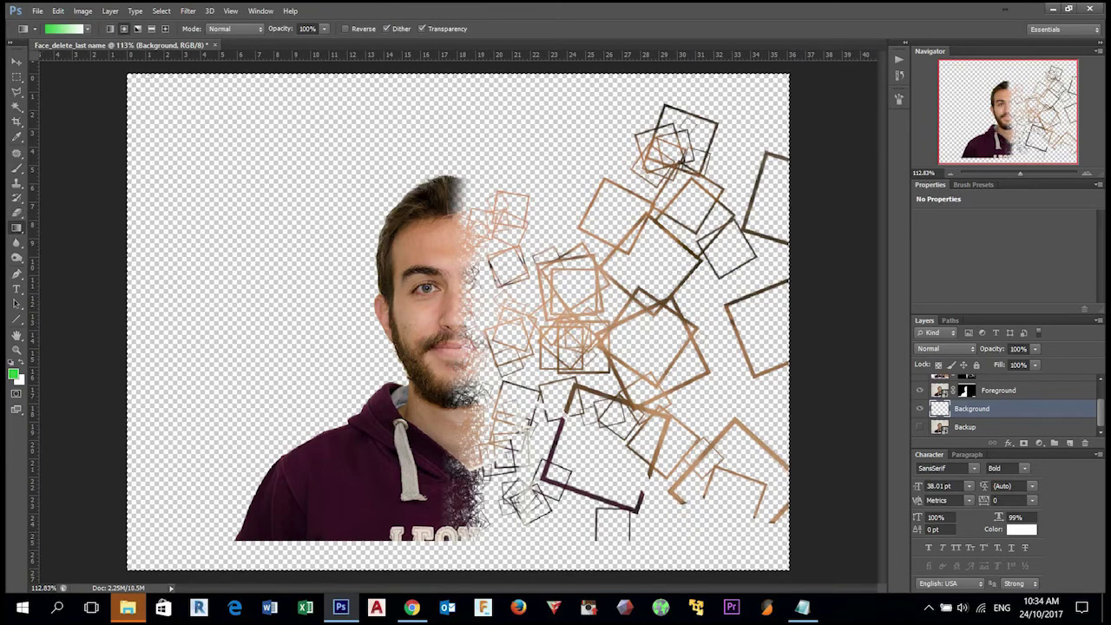
{"action": "left_click", "coordinate": [87, 29]}
{"action": "left_click", "coordinate": [66, 54]}
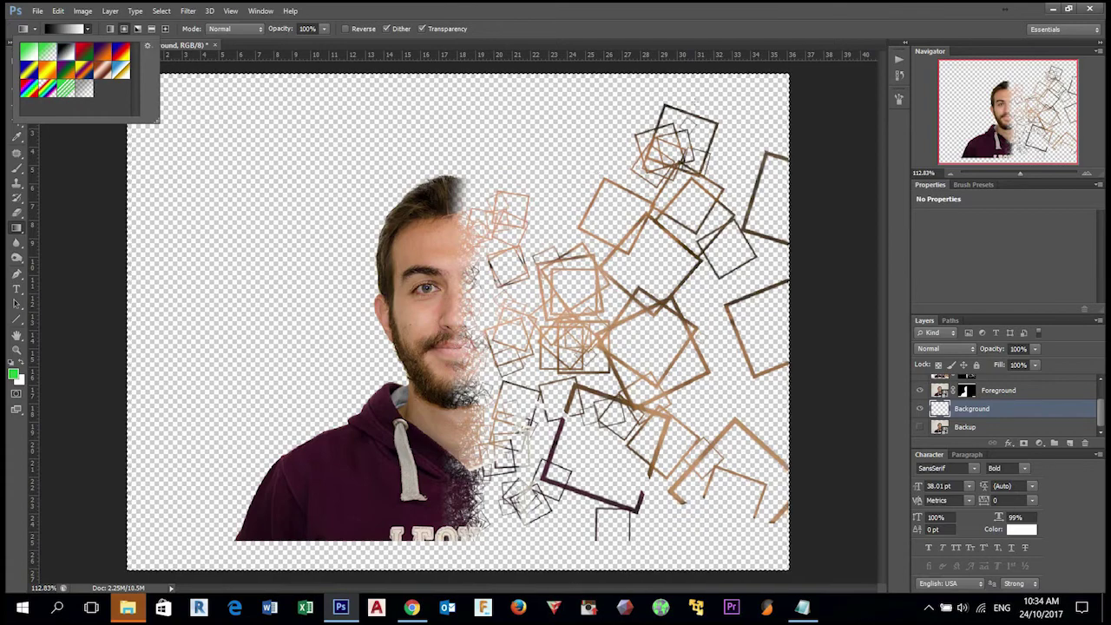
{"action": "left_click", "coordinate": [802, 46]}
- Draw a reversed radial gradient from the beard outward and lower the layer fill to 86%
{"action": "left_click_drag", "start_coordinate": [786, 68], "coordinate": [786, 67]}
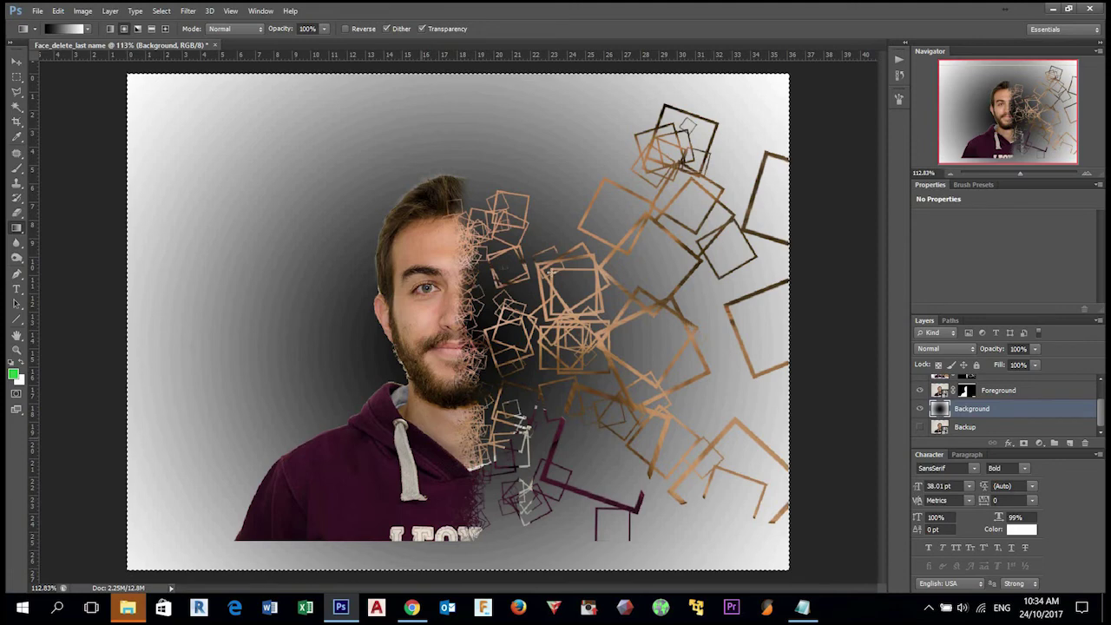
{"action": "left_click_drag", "start_coordinate": [451, 321], "coordinate": [475, 347]}
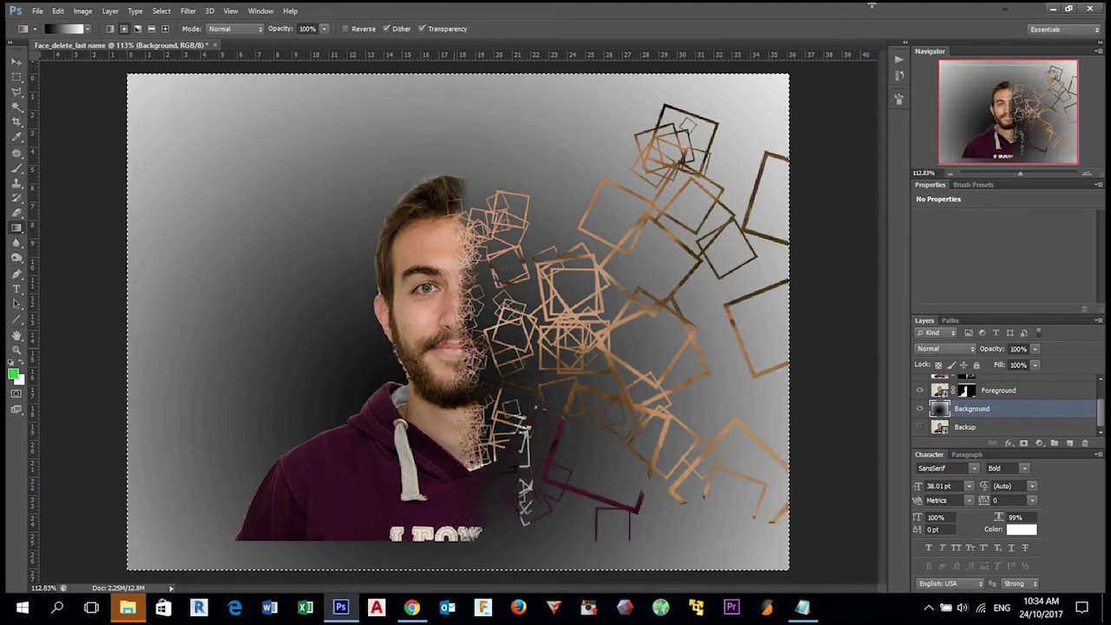
{"action": "key", "text": "ctrl+z"}
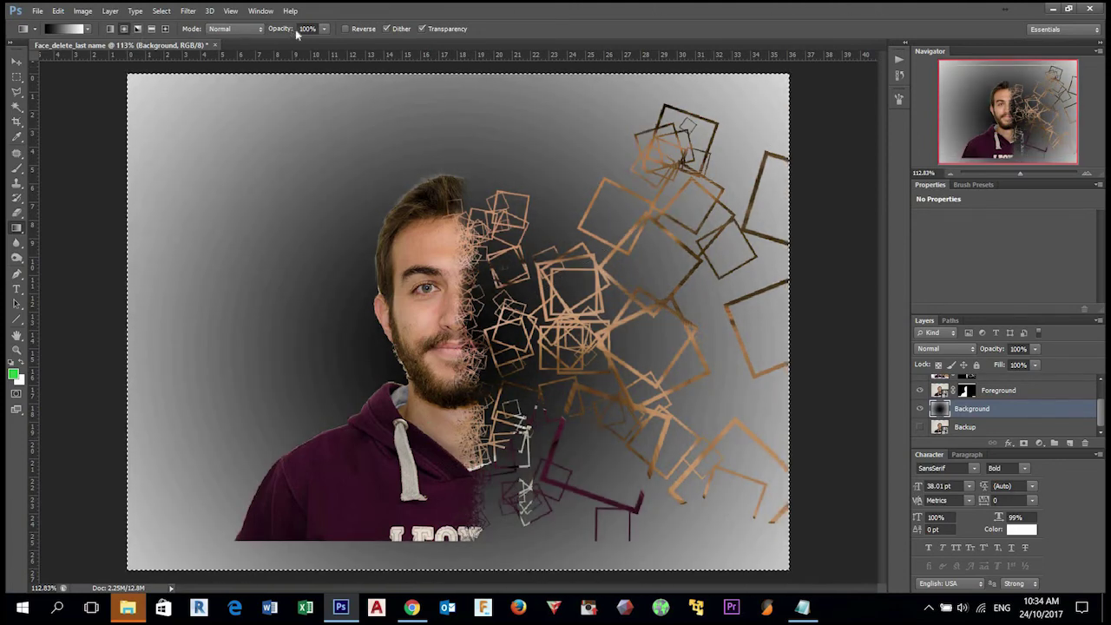
{"action": "left_click", "coordinate": [346, 29]}
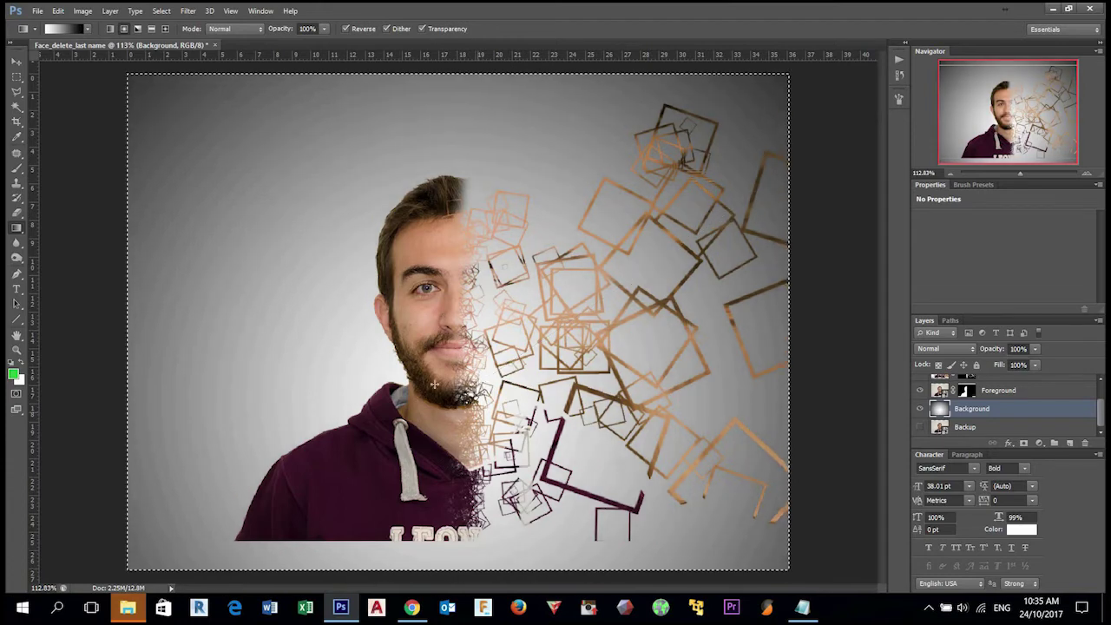
{"action": "left_click_drag", "start_coordinate": [486, 416], "coordinate": [786, 417]}
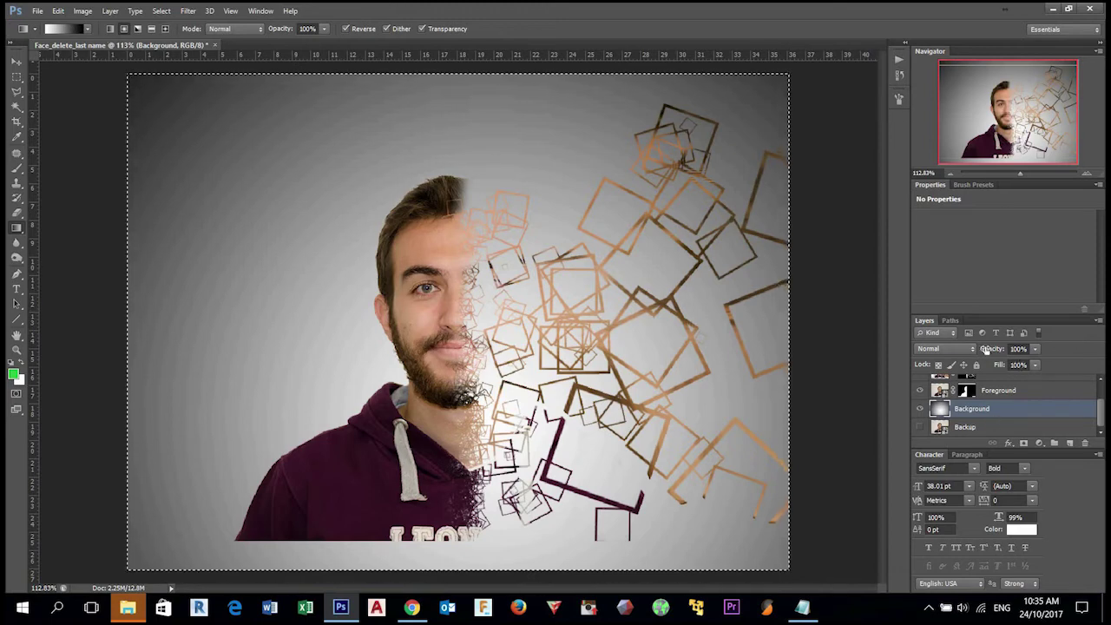
{"action": "left_click_drag", "start_coordinate": [993, 370], "coordinate": [967, 374]}
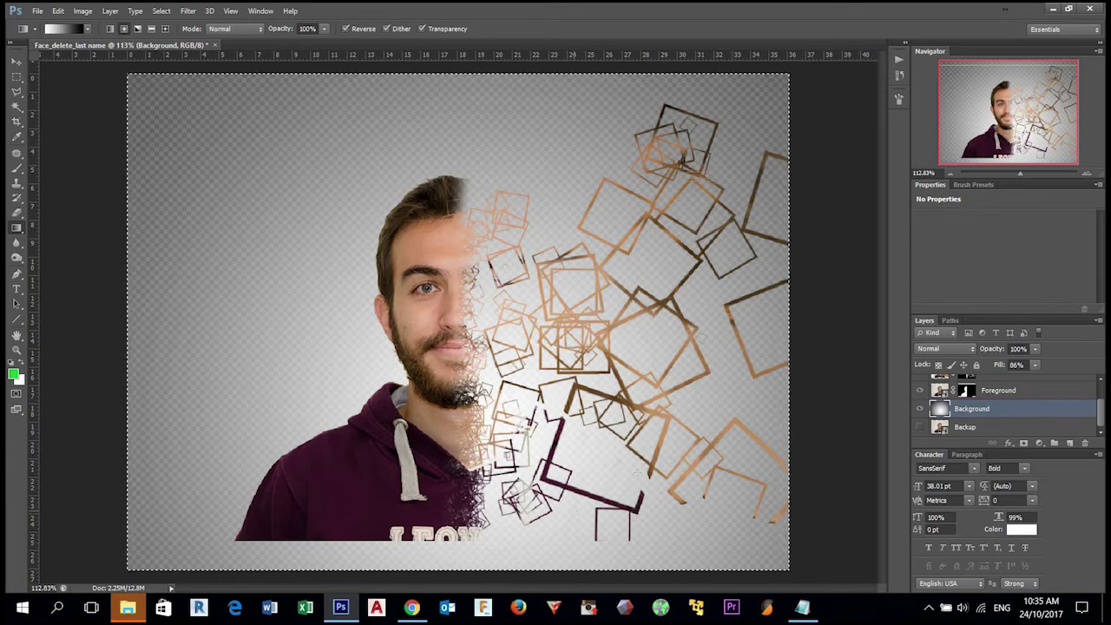
{"action": "key", "text": "ctrl+d"}
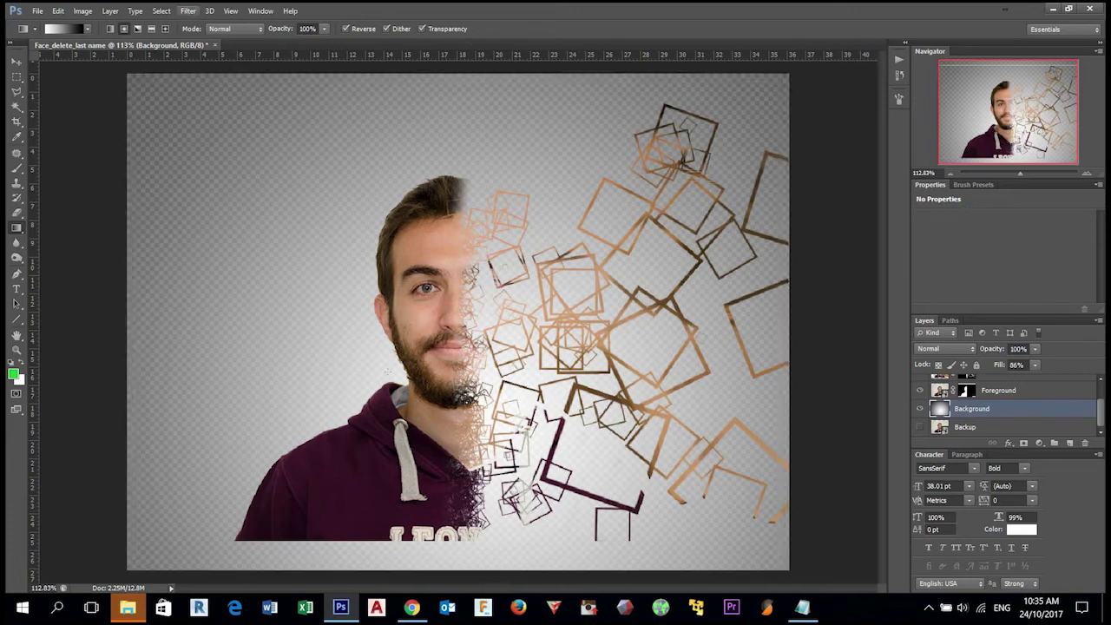
- Crop the canvas to a rectangular marquee selection reaching the portrait's bottom
{"action": "left_click", "coordinate": [57, 10]}
{"action": "left_click", "coordinate": [83, 11]}
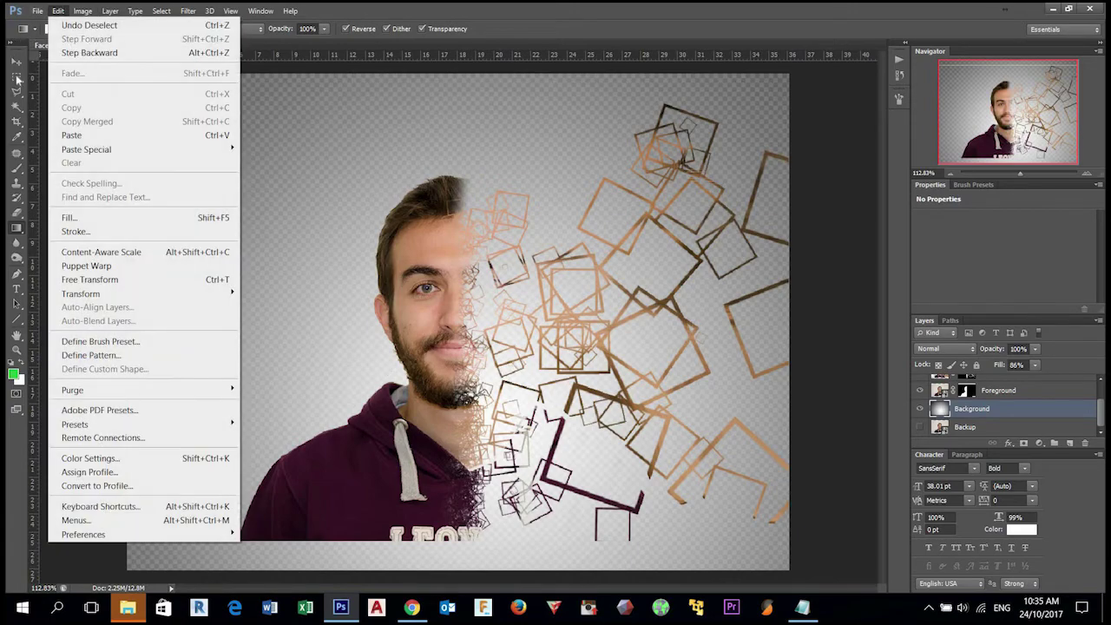
{"action": "left_click", "coordinate": [17, 80]}
{"action": "right_click", "coordinate": [19, 80]}
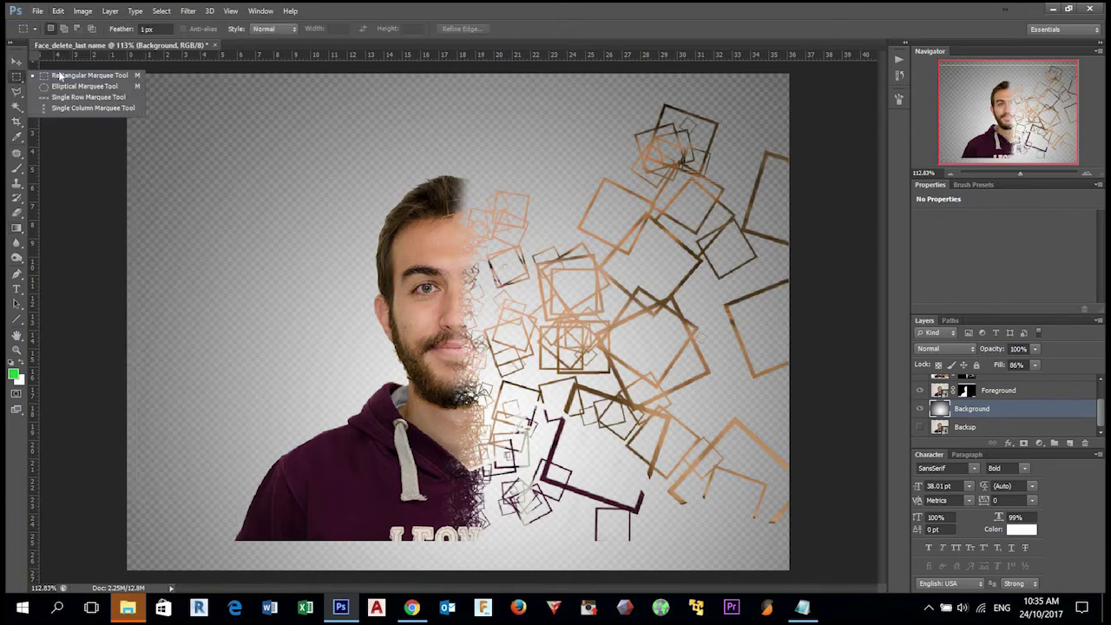
{"action": "left_click", "coordinate": [125, 63]}
{"action": "left_click_drag", "start_coordinate": [827, 427], "coordinate": [869, 537]}
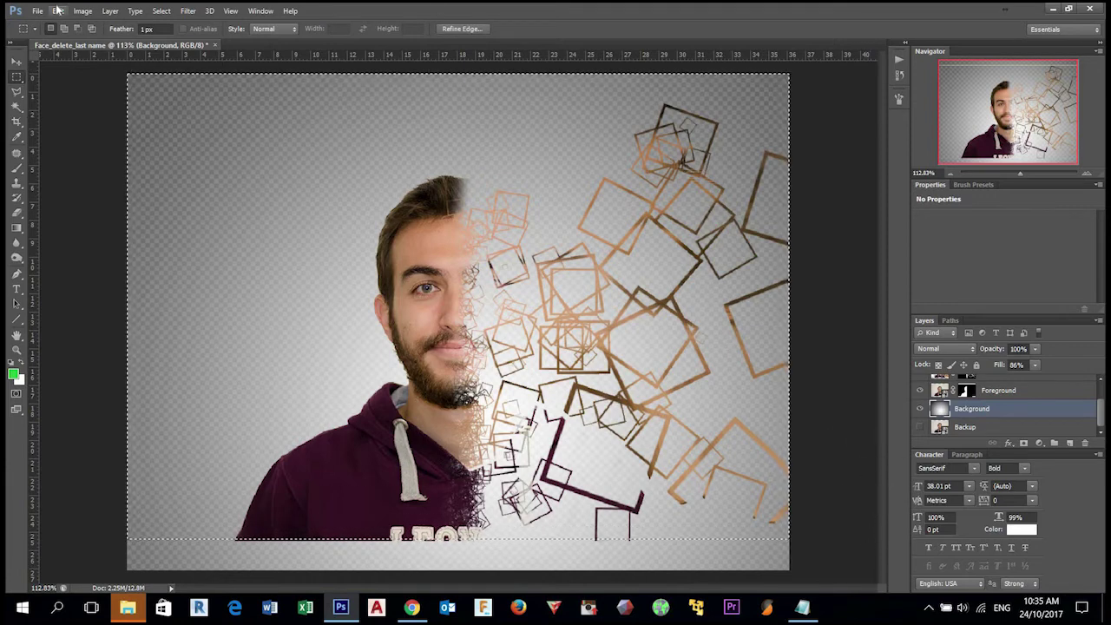
{"action": "left_click", "coordinate": [57, 9]}
{"action": "mouse_move", "coordinate": [82, 11]}
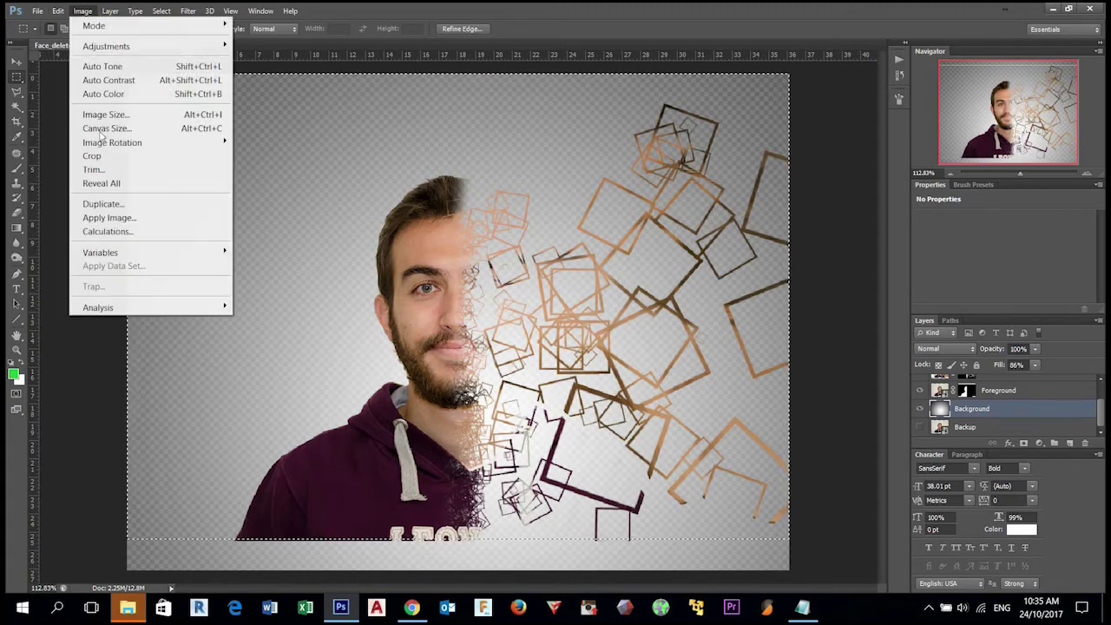
{"action": "left_click", "coordinate": [94, 156]}
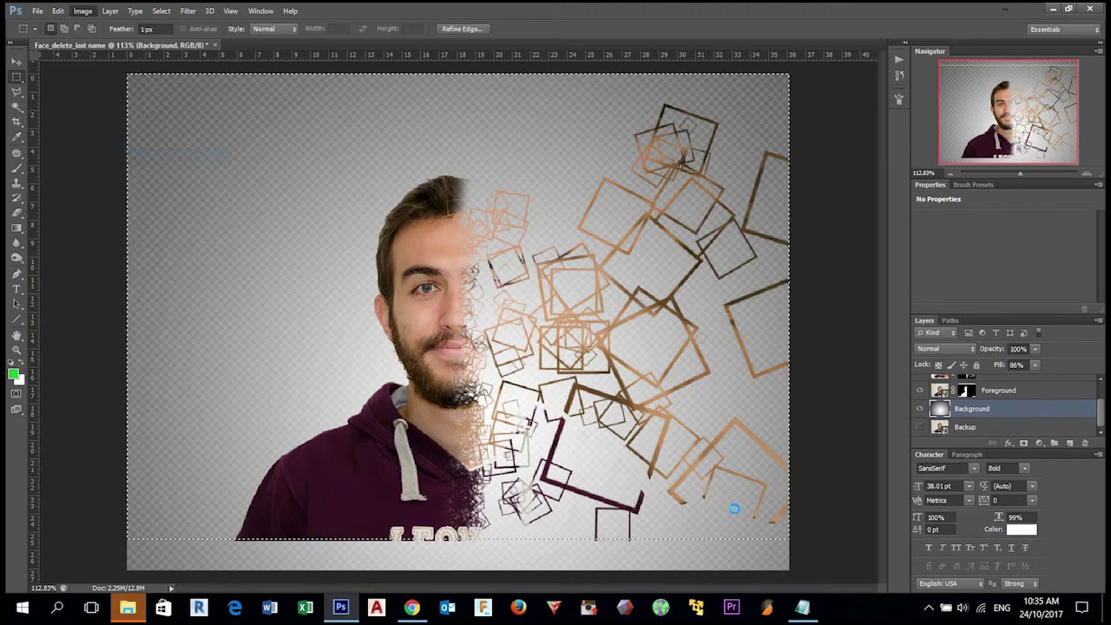
{"action": "key", "text": "ctrl+d"}
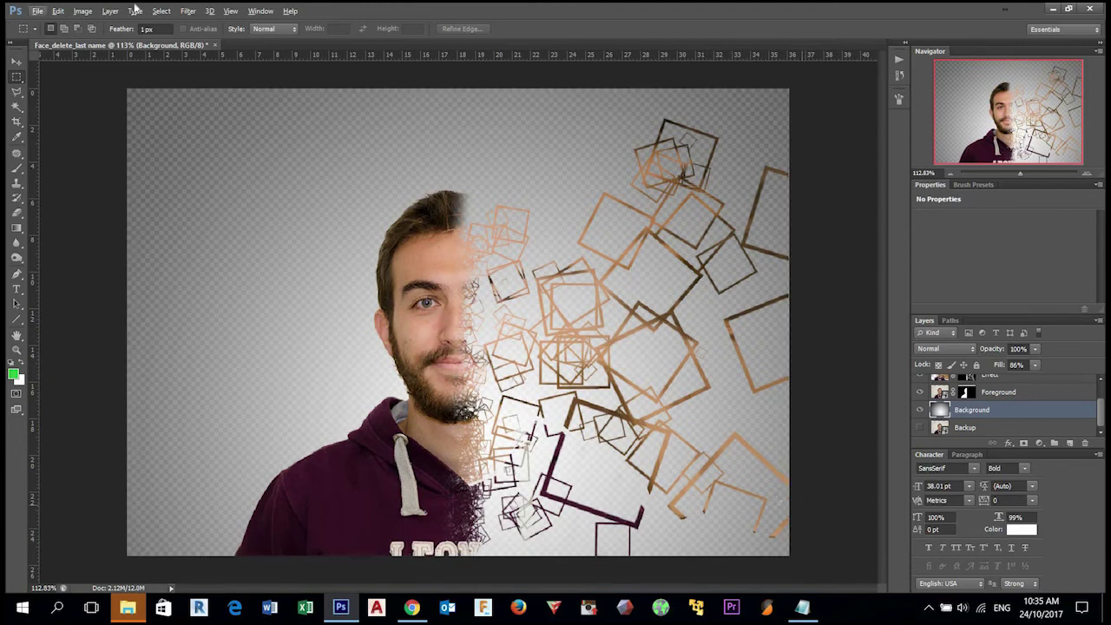
- Add a new empty Layer 1 at the top and select all layers together
{"action": "left_click", "coordinate": [231, 11]}
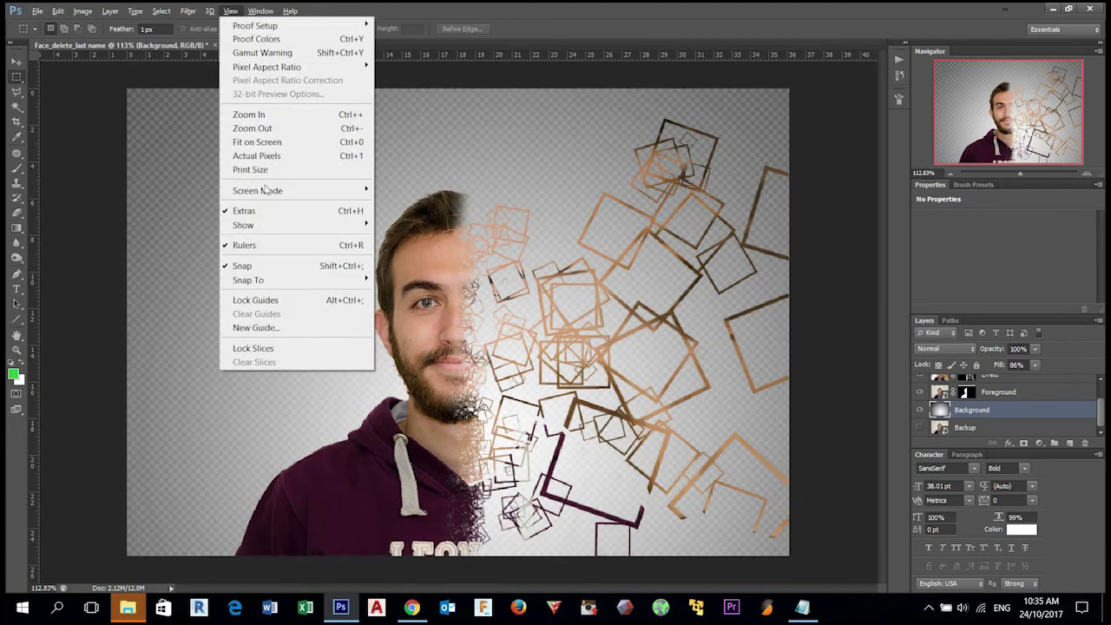
{"action": "mouse_move", "coordinate": [271, 190]}
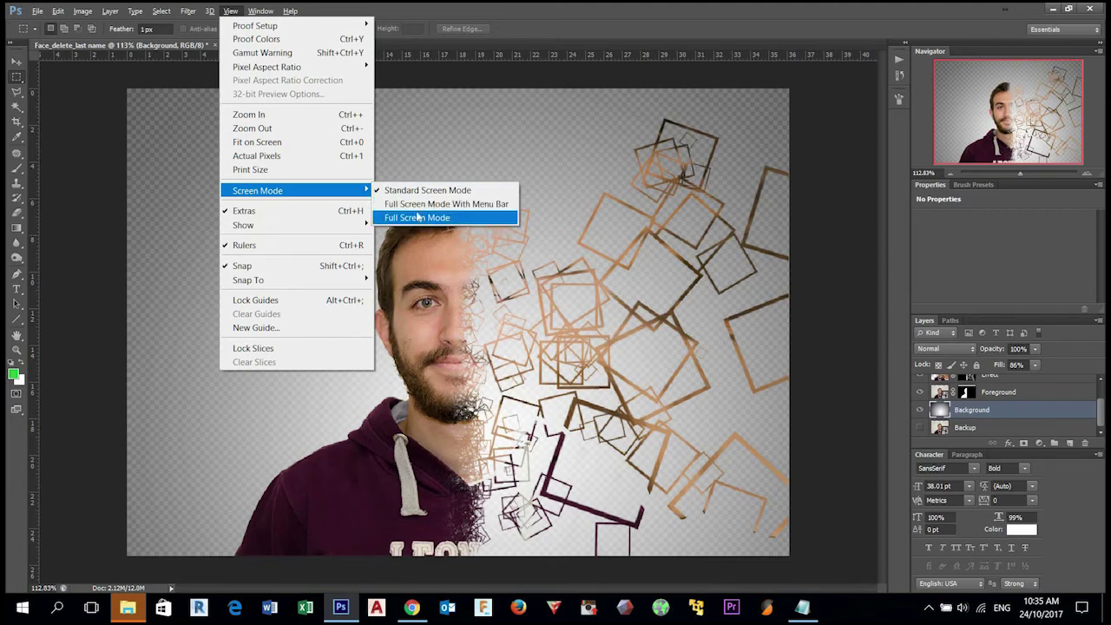
{"action": "left_click", "coordinate": [827, 423]}
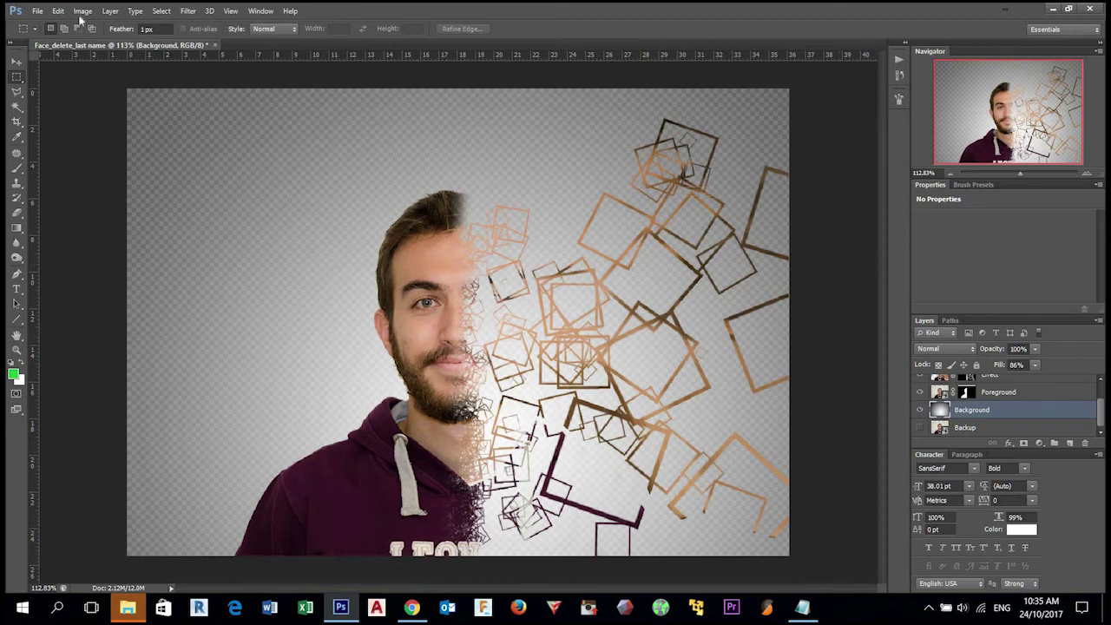
{"action": "key", "text": "ctrl+alt+z"}
{"action": "key", "text": "ctrl+alt+z"}
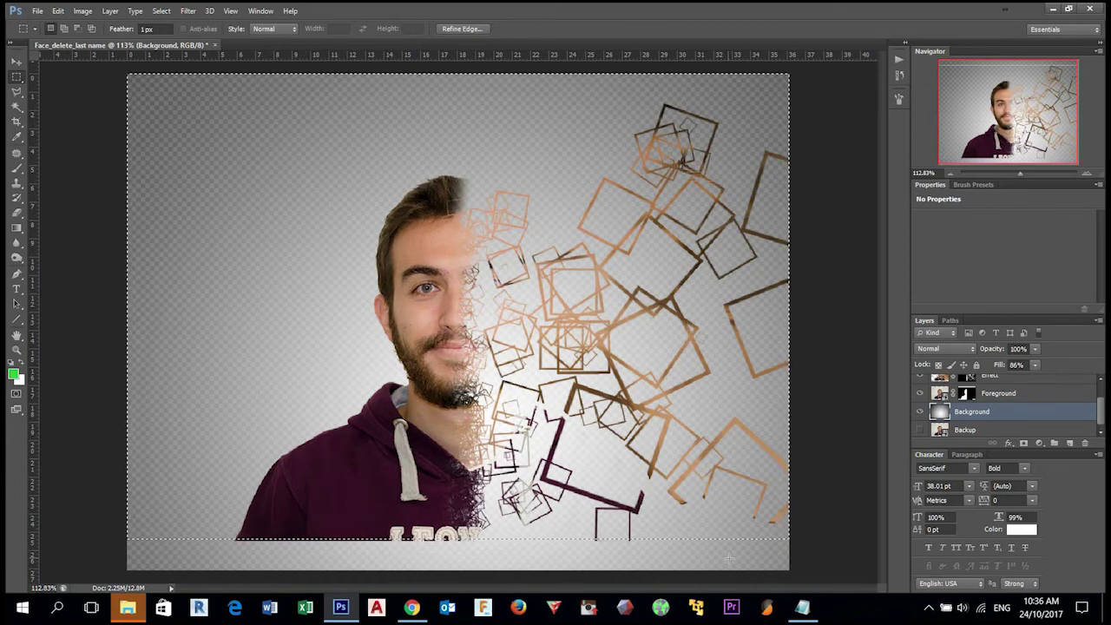
{"action": "key", "text": "ctrl+d"}
{"action": "key", "text": "ctrl+shift+alt+n"}
{"action": "scroll", "coordinate": [998, 408], "scroll_direction": "down", "scroll_amount": 2}
{"action": "key", "text": "ctrl+alt+a"}
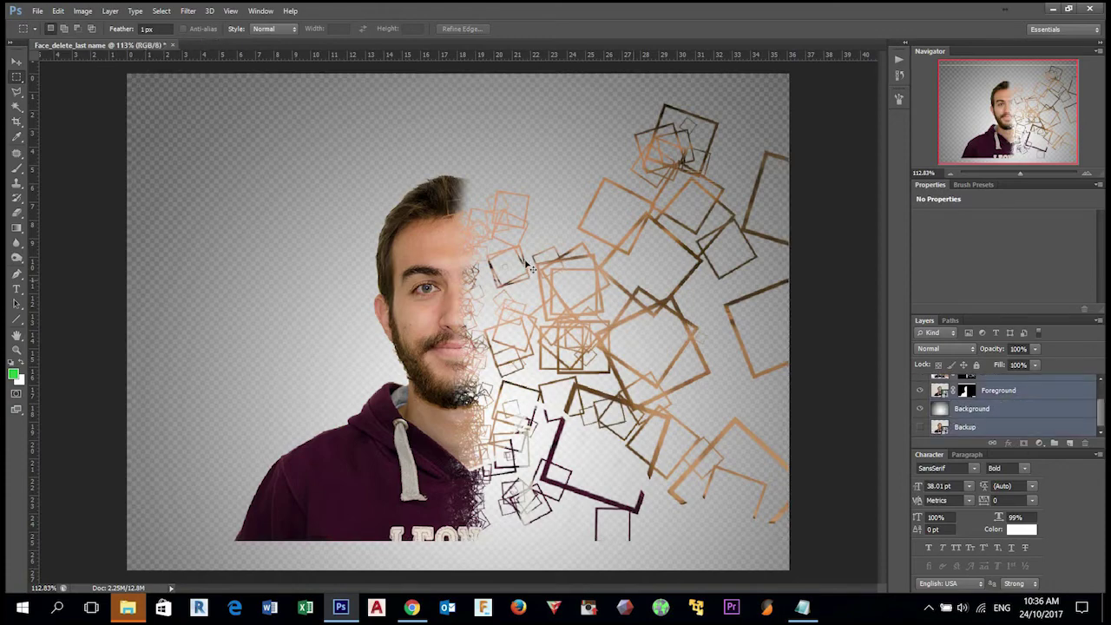
- Crop away the empty bottom strip using a marquee selection over the picture and Image > Crop
{"action": "left_click_drag", "start_coordinate": [524, 287], "coordinate": [530, 299]}
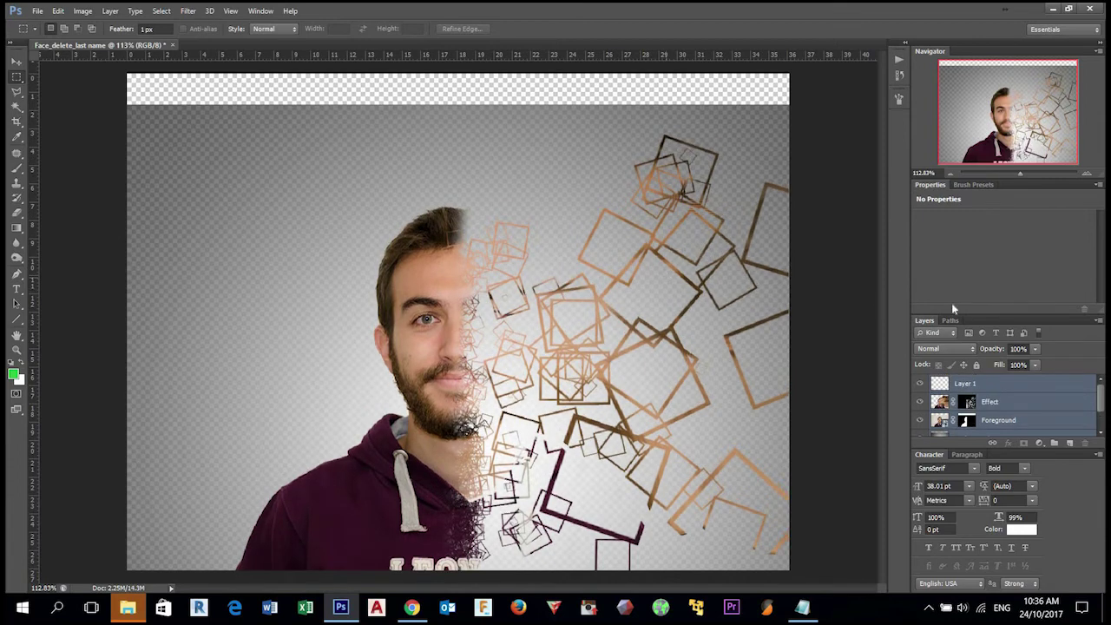
{"action": "key", "text": "ctrl+z"}
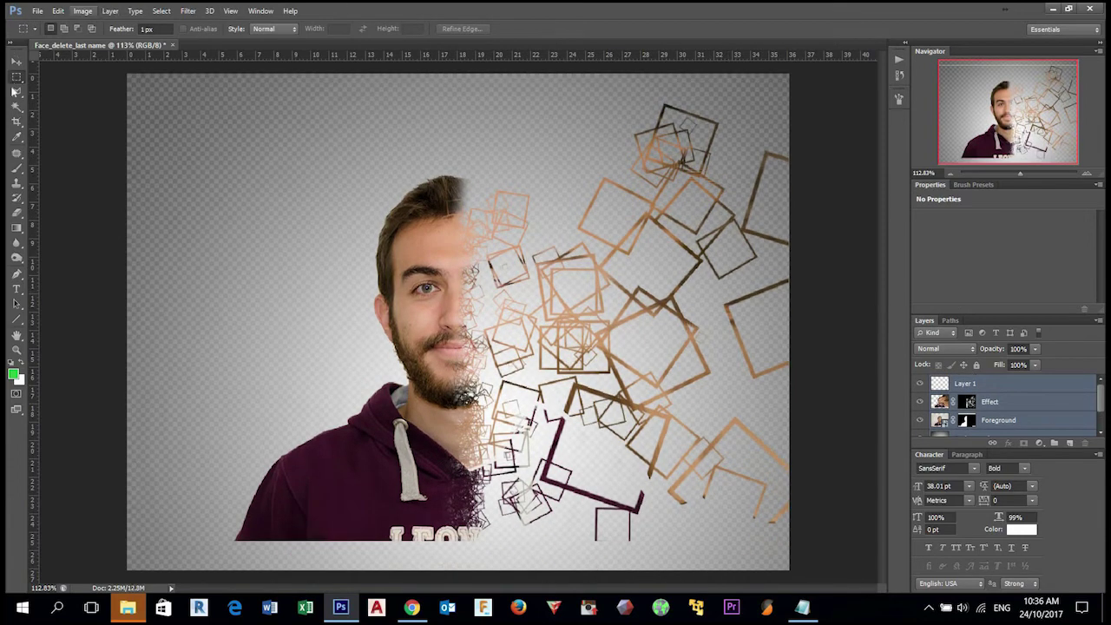
{"action": "left_click_drag", "start_coordinate": [17, 77], "coordinate": [52, 80]}
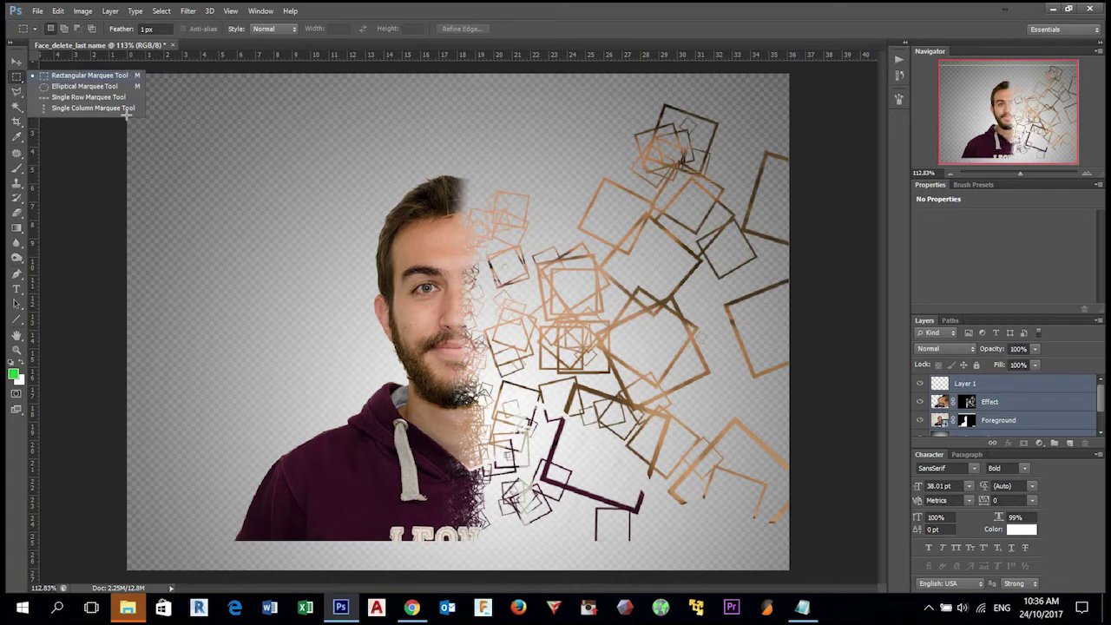
{"action": "left_click_drag", "start_coordinate": [113, 536], "coordinate": [847, 19]}
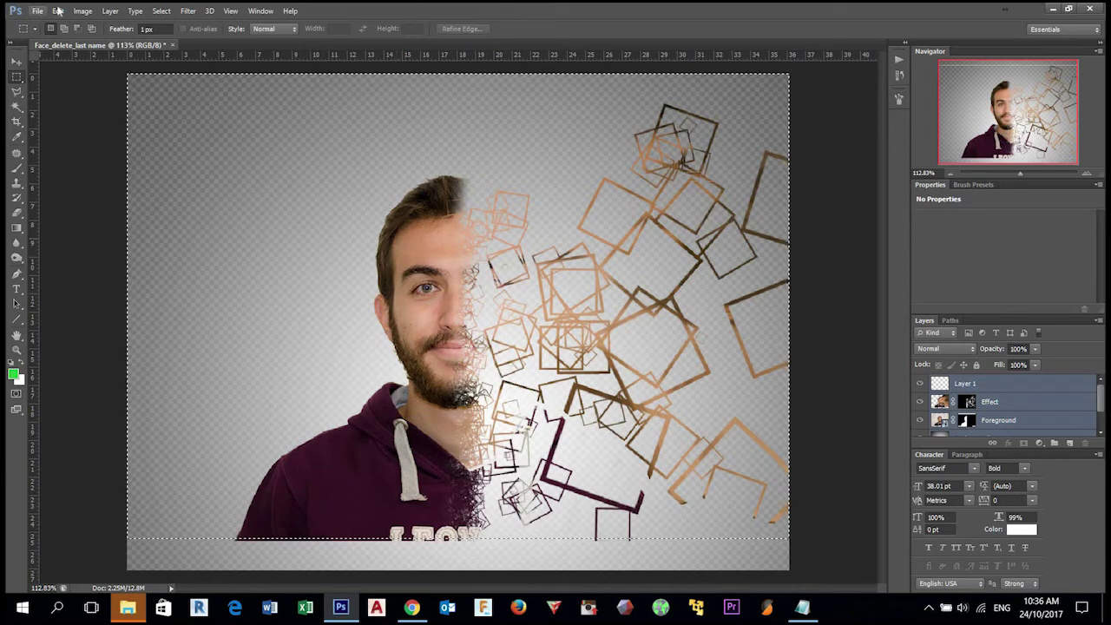
{"action": "left_click", "coordinate": [82, 11]}
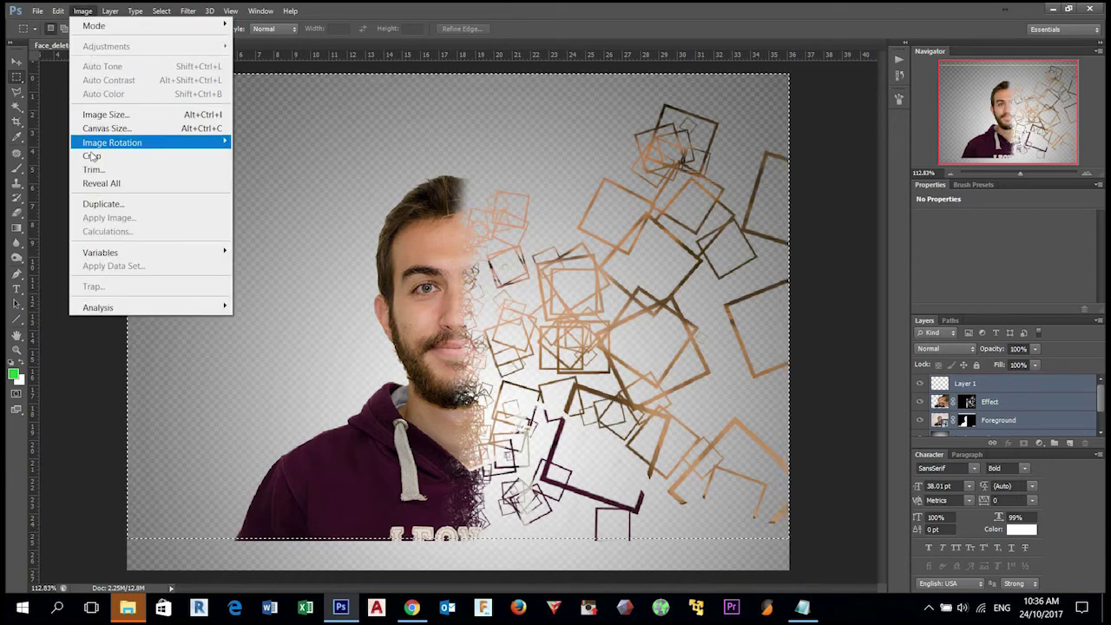
{"action": "left_click", "coordinate": [91, 156]}
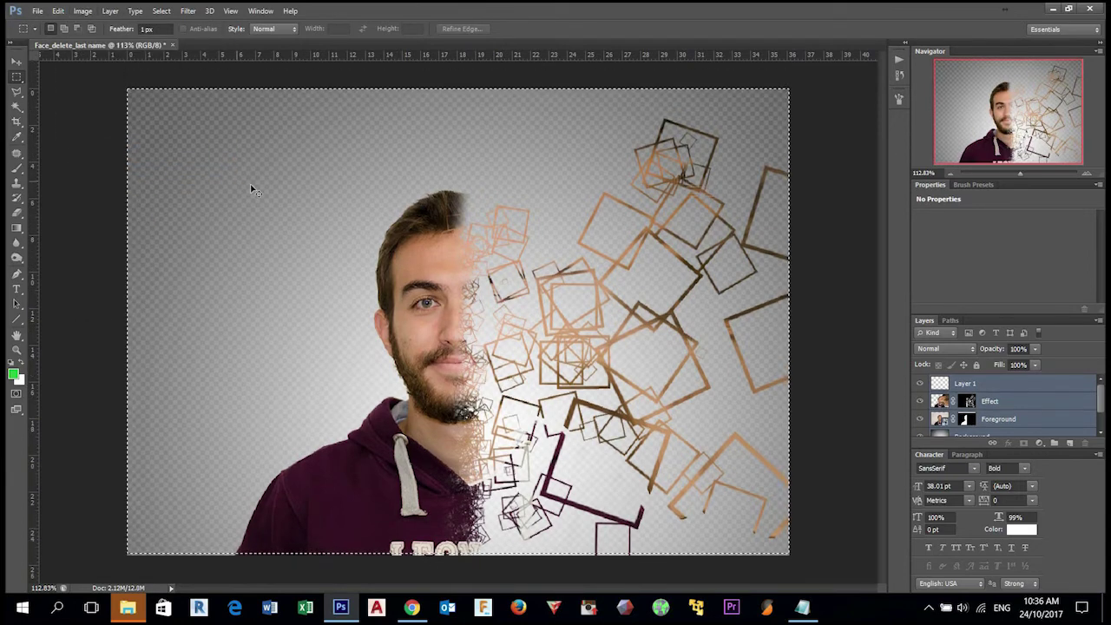
{"action": "key", "text": "ctrl+d"}
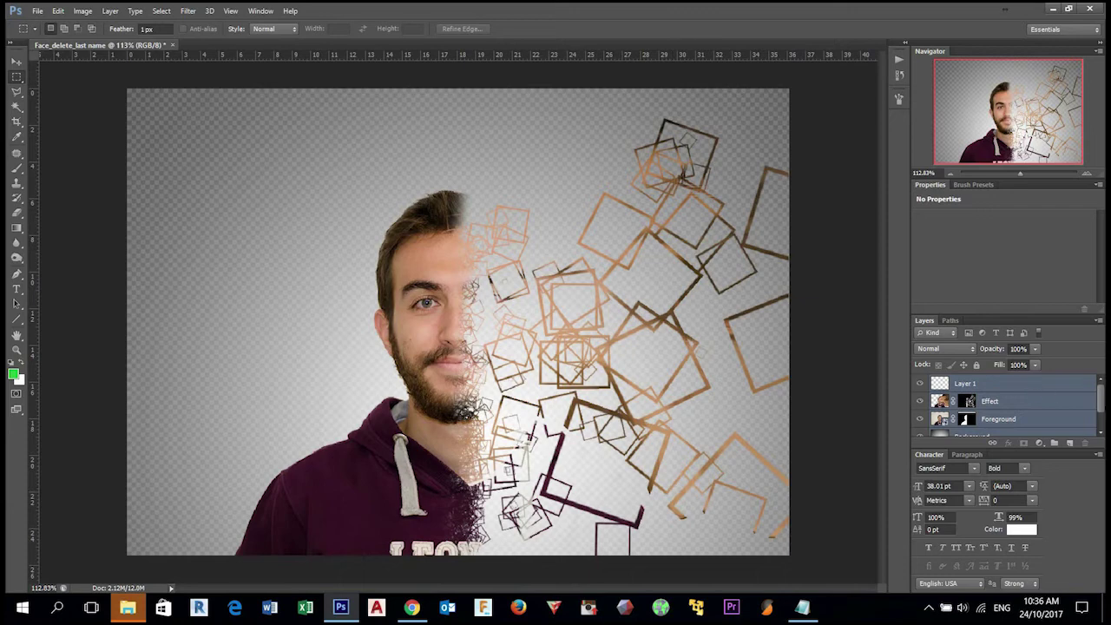
- Drag the empty Layer 1 to the trash and add a Gradient Map adjustment layer
{"action": "left_click", "coordinate": [1030, 385]}
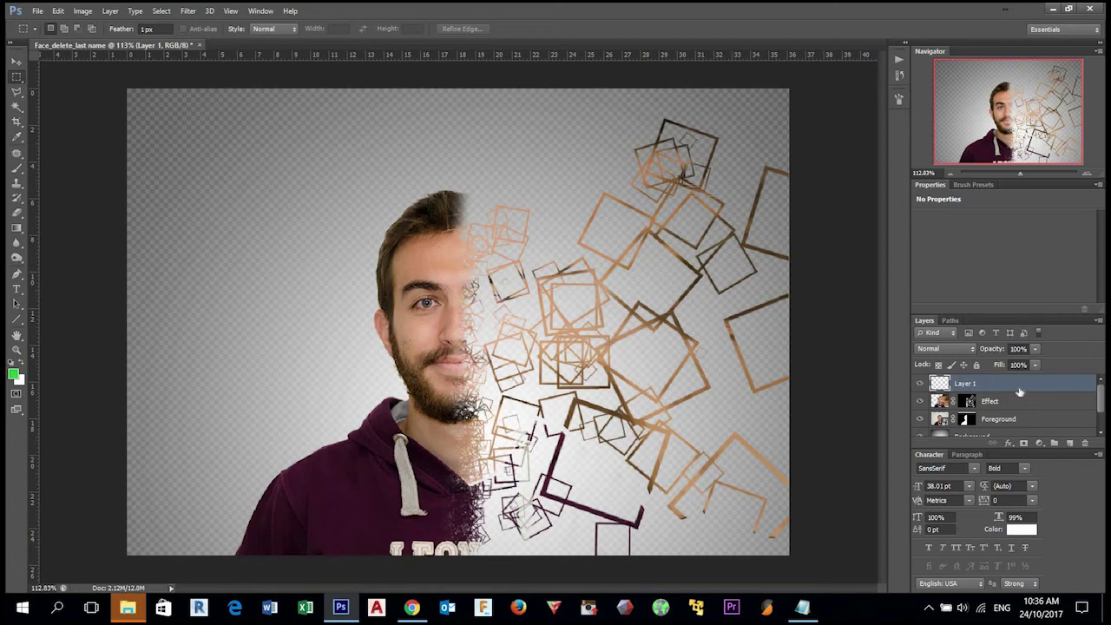
{"action": "scroll", "coordinate": [1027, 408], "scroll_direction": "down", "scroll_amount": 2}
{"action": "scroll", "coordinate": [1027, 409], "scroll_direction": "up", "scroll_amount": 2}
{"action": "left_click", "coordinate": [1041, 444]}
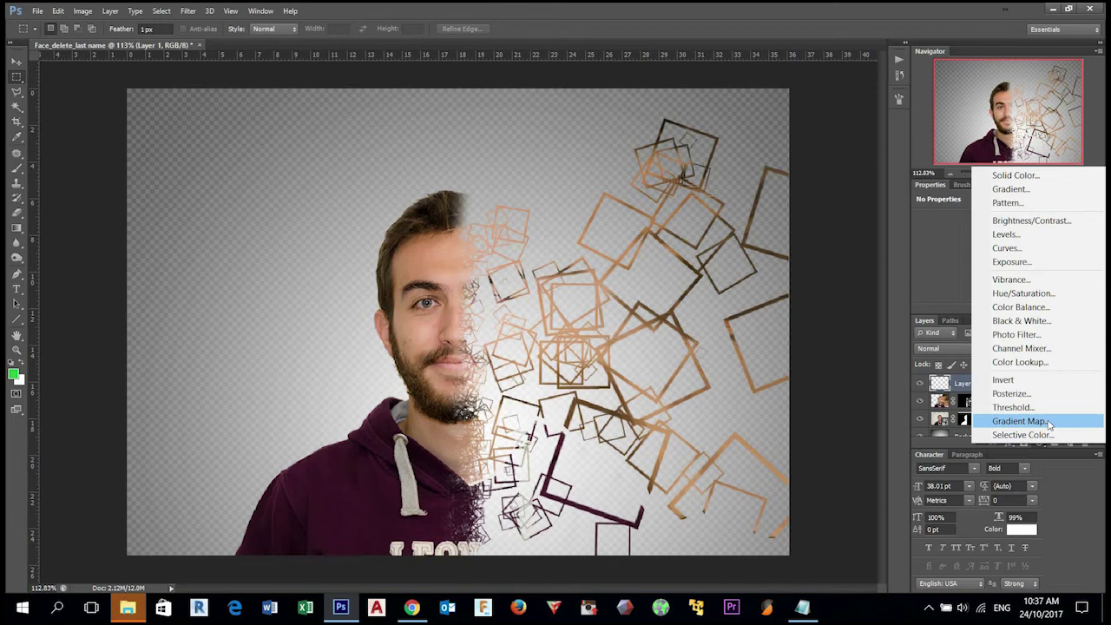
{"action": "key", "text": "Escape"}
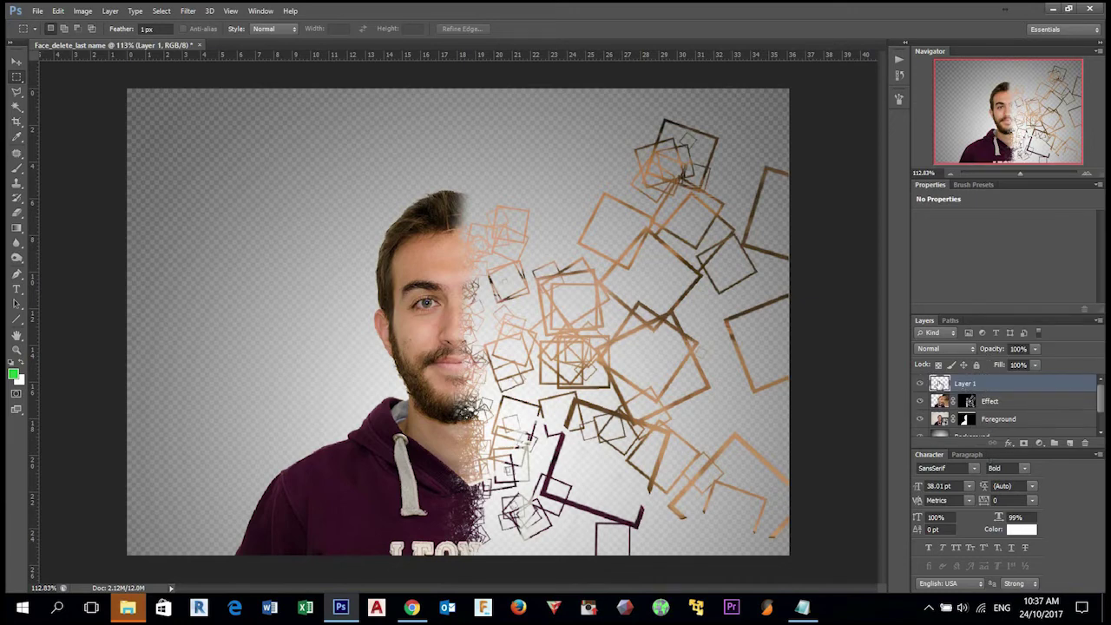
{"action": "left_click_drag", "start_coordinate": [1059, 390], "coordinate": [1086, 443]}
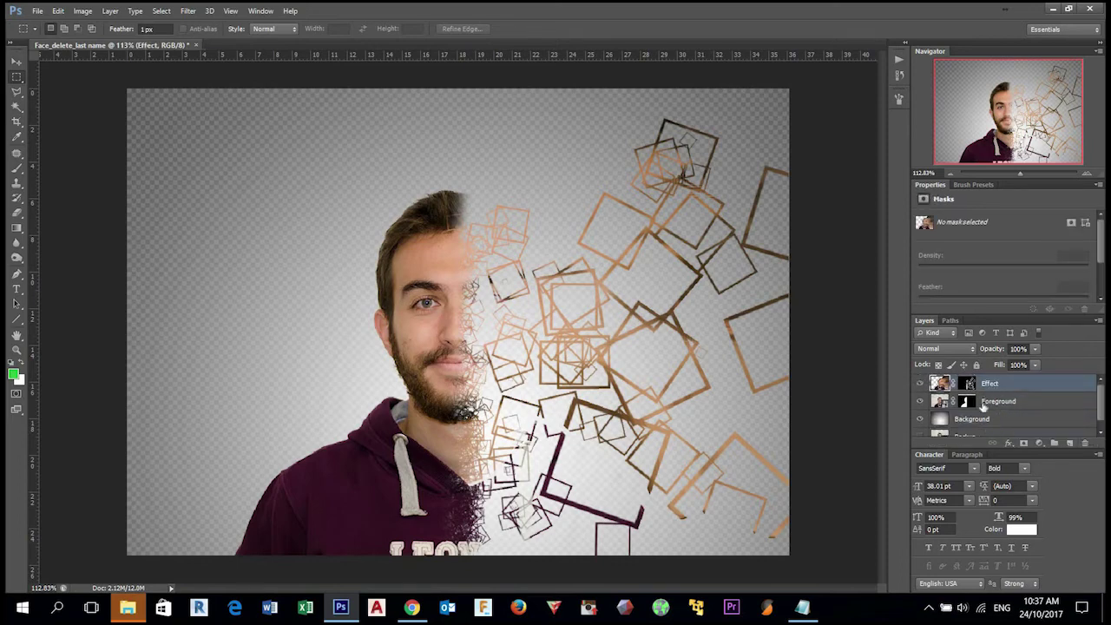
{"action": "left_click", "coordinate": [1041, 444]}
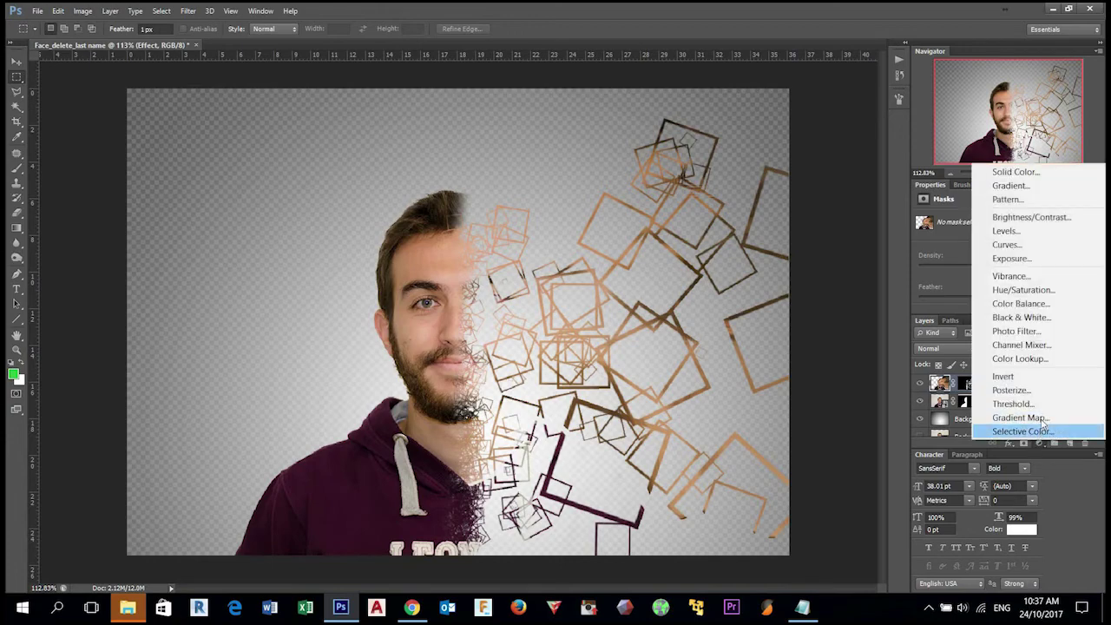
{"action": "left_click", "coordinate": [1044, 420]}
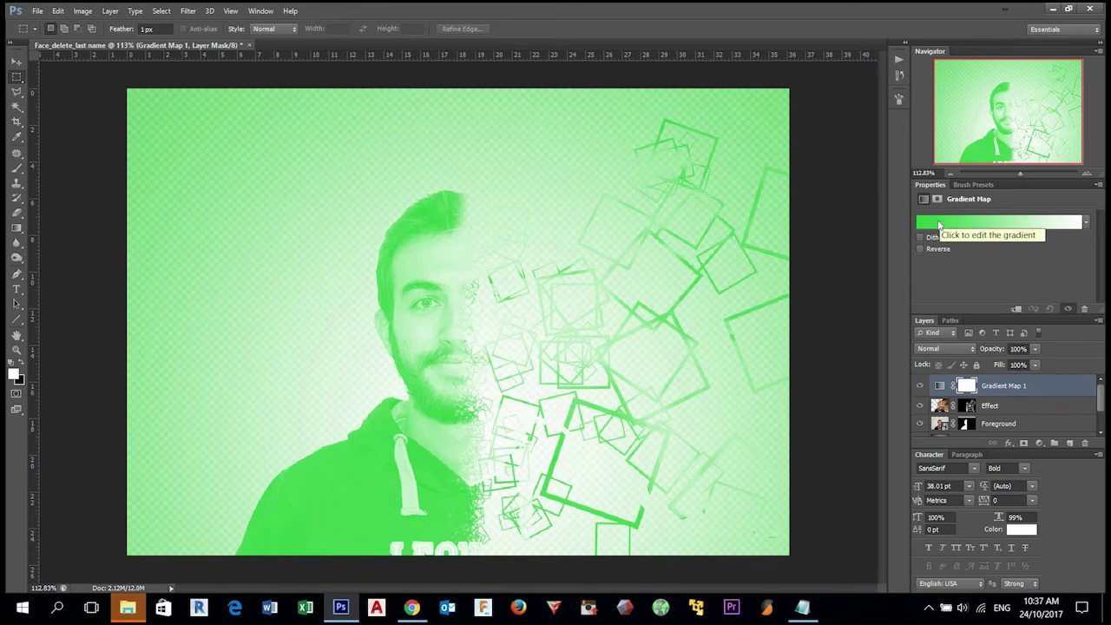
- In the Gradient Editor, apply the Violet, Orange preset to the Gradient Map
{"action": "left_click", "coordinate": [941, 223]}
{"action": "left_click_drag", "start_coordinate": [515, 110], "coordinate": [823, 161]}
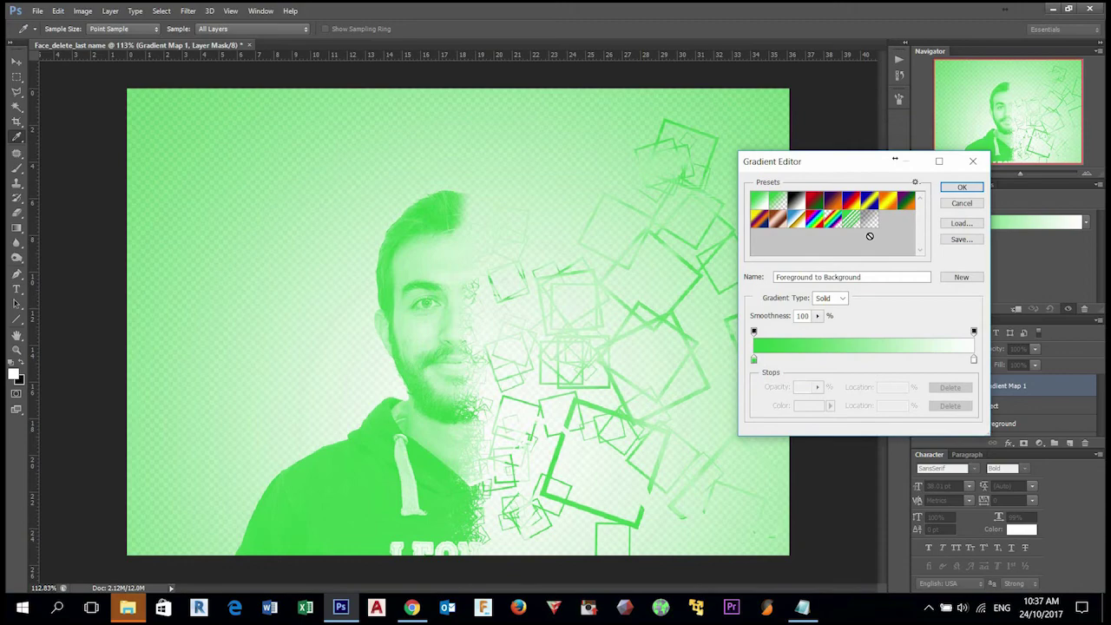
{"action": "left_click", "coordinate": [834, 200]}
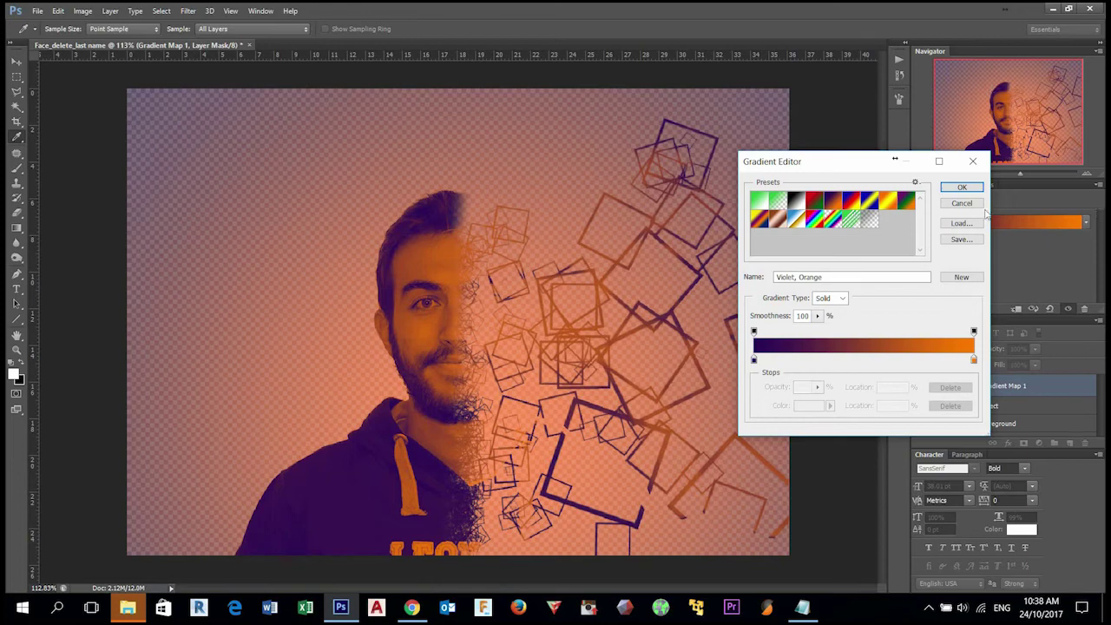
- Accept the Violet, Orange gradient and set Gradient Map 1 to the Soft Light blend mode
{"action": "left_click", "coordinate": [964, 190]}
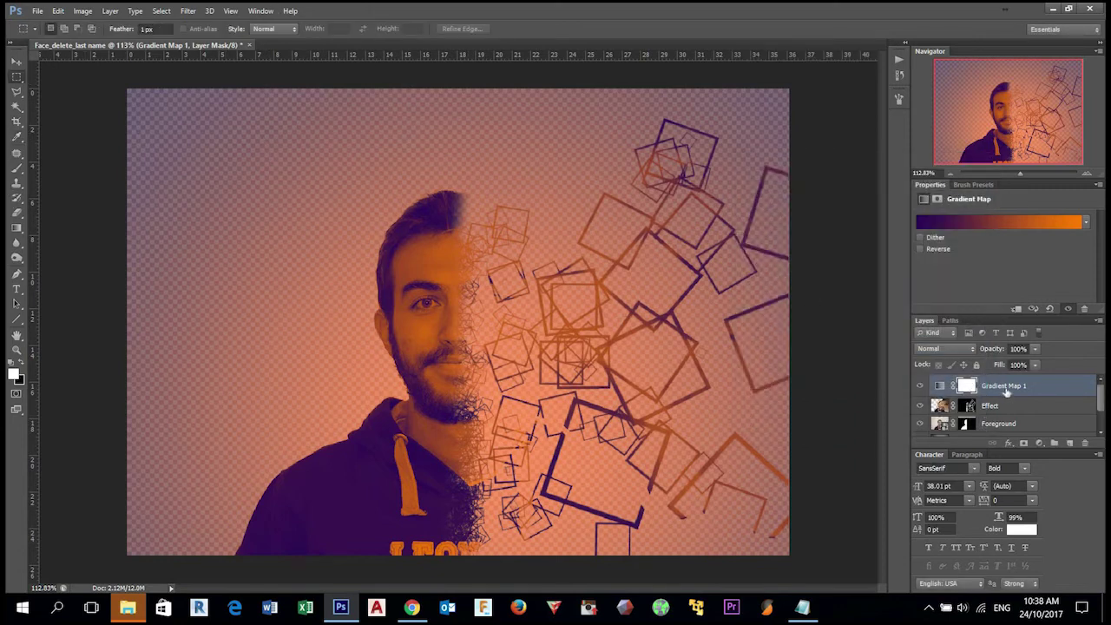
{"action": "left_click", "coordinate": [944, 348]}
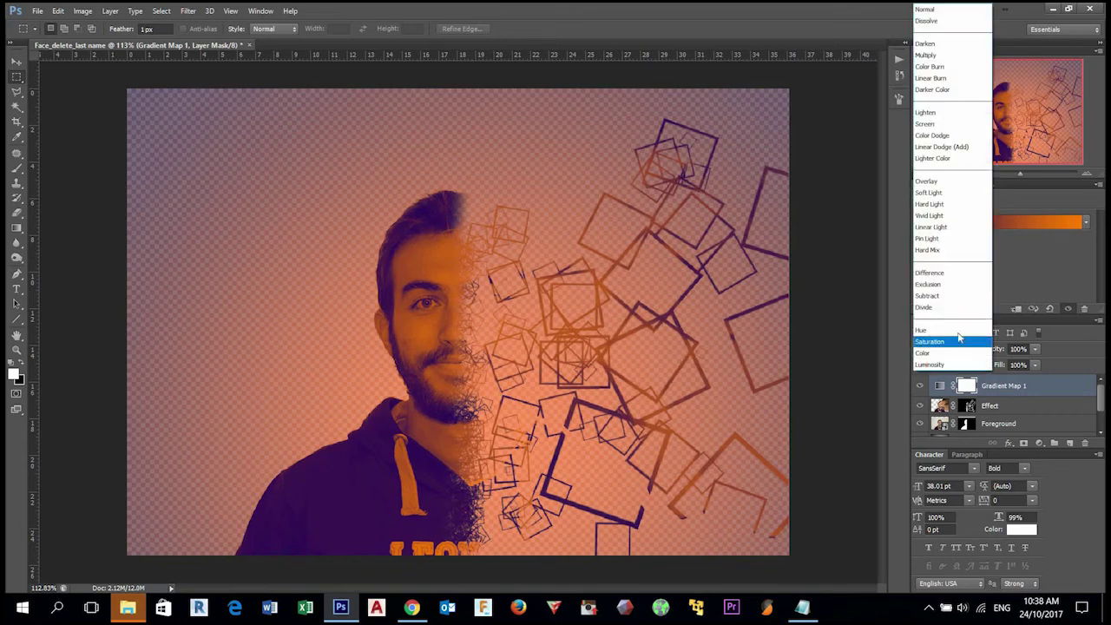
{"action": "left_click", "coordinate": [949, 197]}
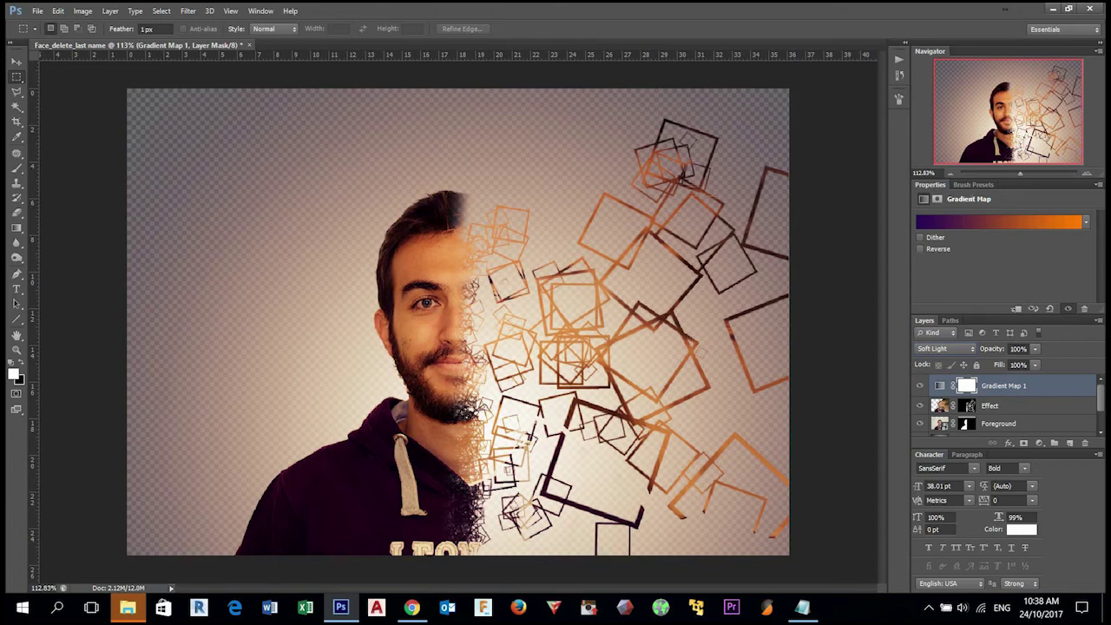
{"action": "left_click", "coordinate": [972, 226]}
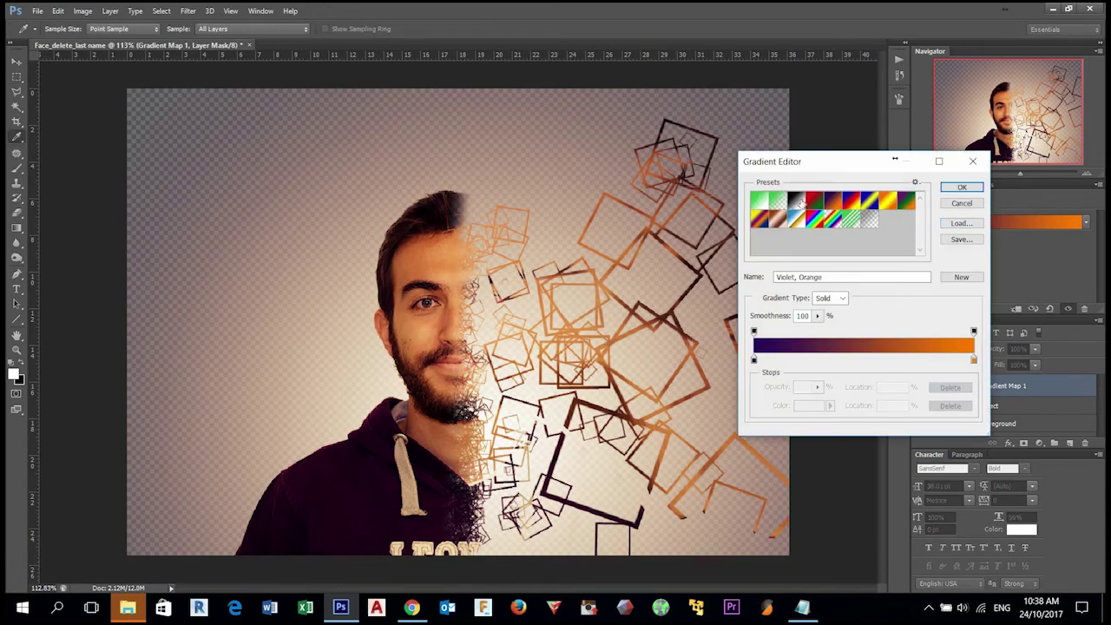
- Preview the Blue, Yellow, Blue and Red, Green presets, then return to Violet, Orange
{"action": "left_click", "coordinate": [870, 203]}
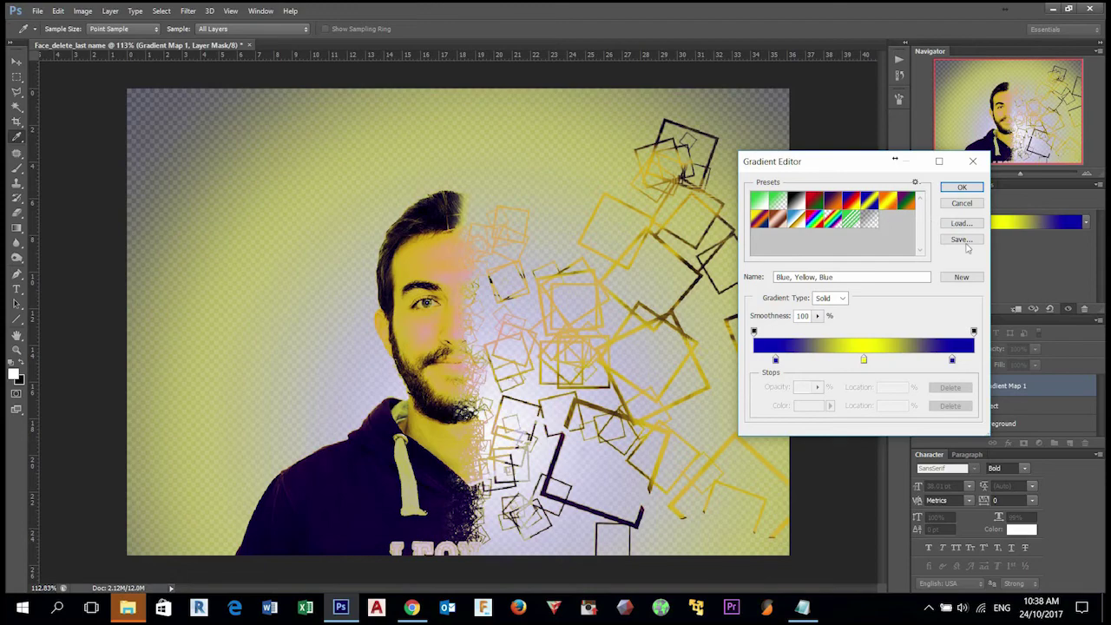
{"action": "left_click", "coordinate": [816, 205]}
{"action": "left_click", "coordinate": [839, 204]}
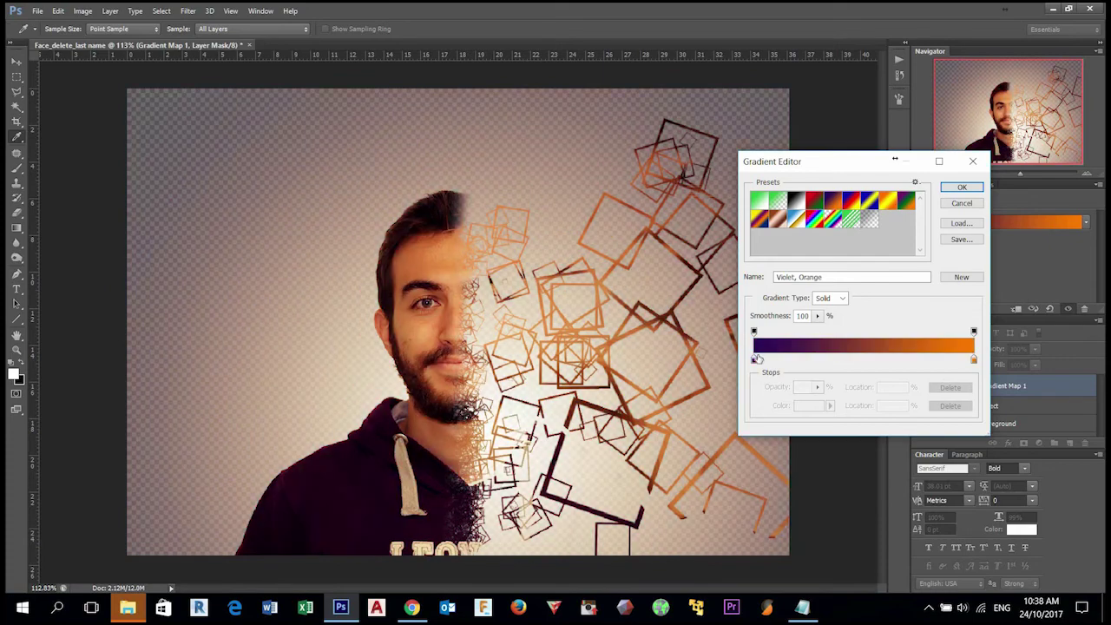
- Recolour the gradient's left stop to blue #0060ff and accept the blue-to-orange gradient
{"action": "double_click", "coordinate": [754, 360]}
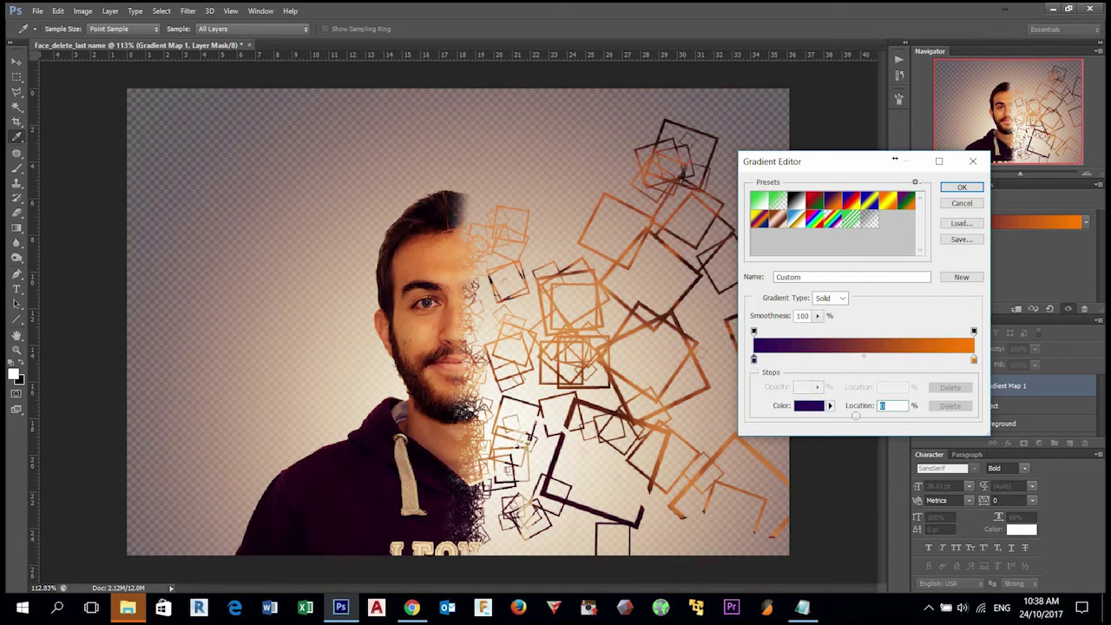
{"action": "left_click_drag", "start_coordinate": [886, 408], "coordinate": [938, 353]}
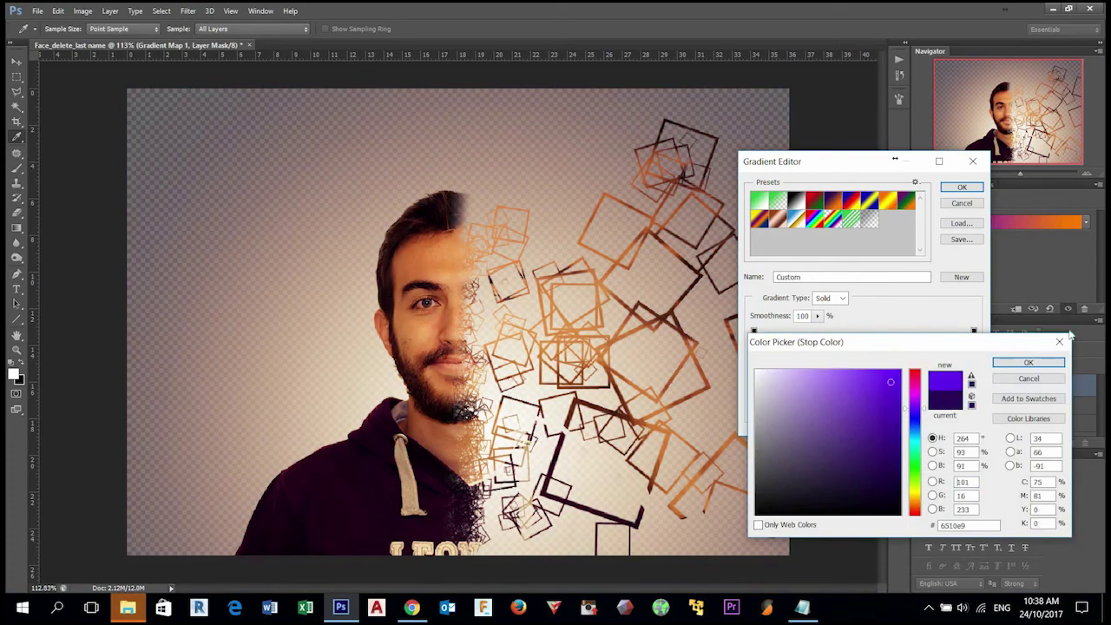
{"action": "left_click", "coordinate": [914, 427]}
{"action": "key", "text": "Return"}
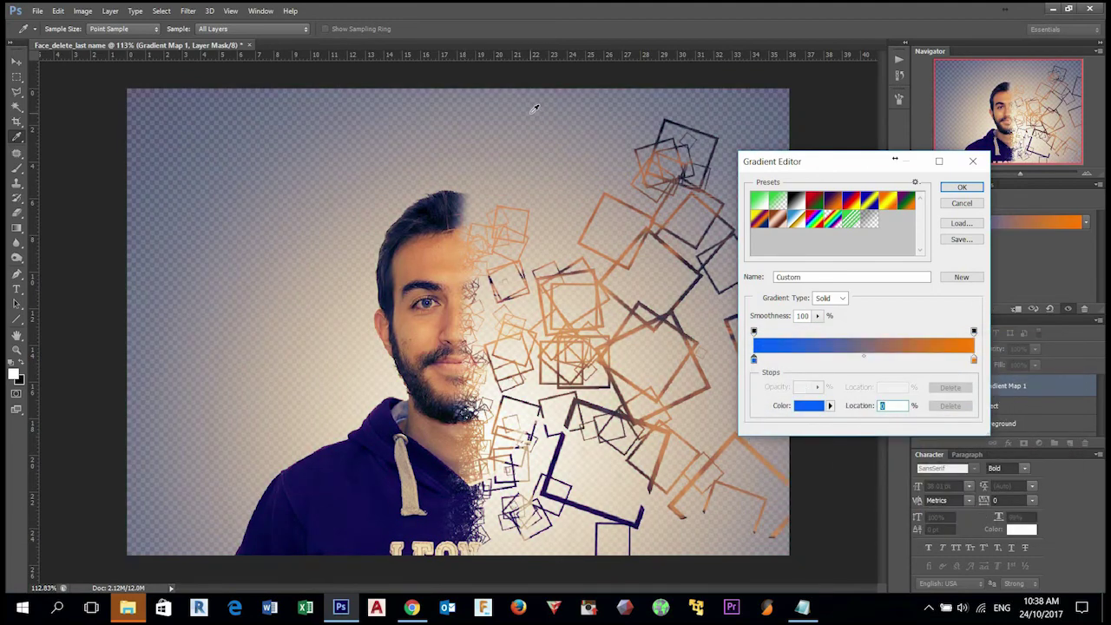
{"action": "left_click", "coordinate": [963, 186]}
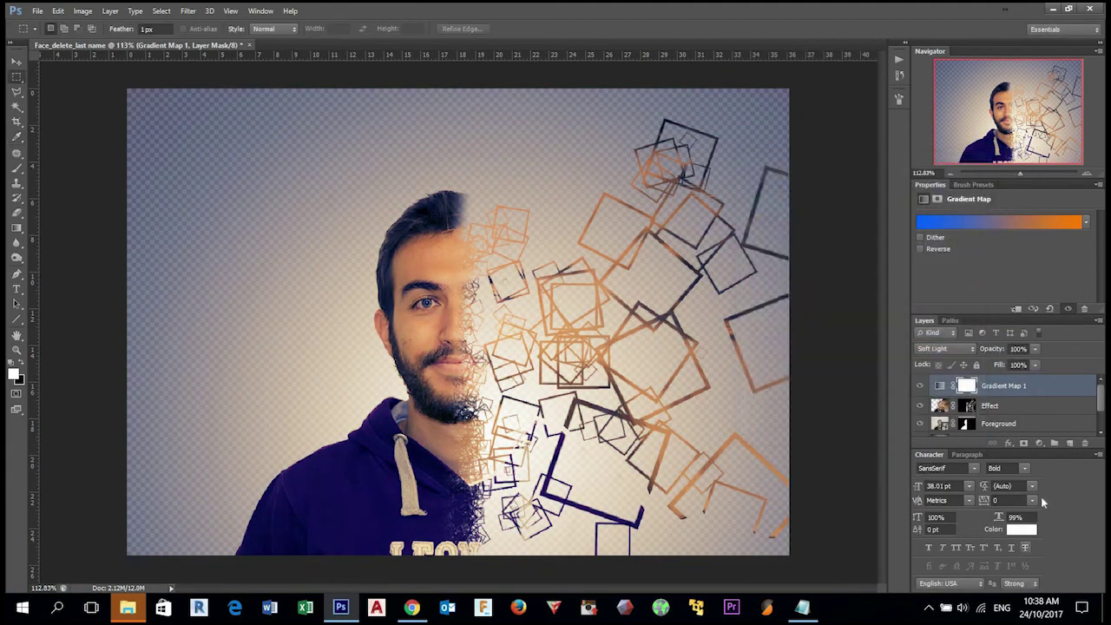